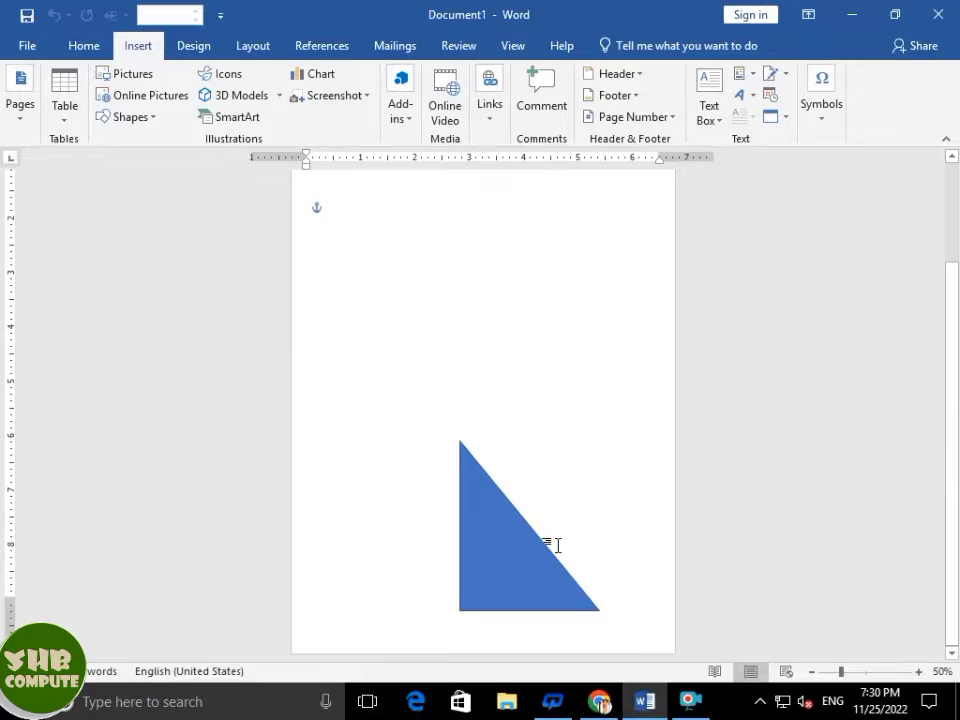
Flip the right triangle horizontally and move it into the bottom-right corner of the page.
{"action": "scroll", "coordinate": [517, 508], "scroll_direction": "up", "scroll_amount": 2}
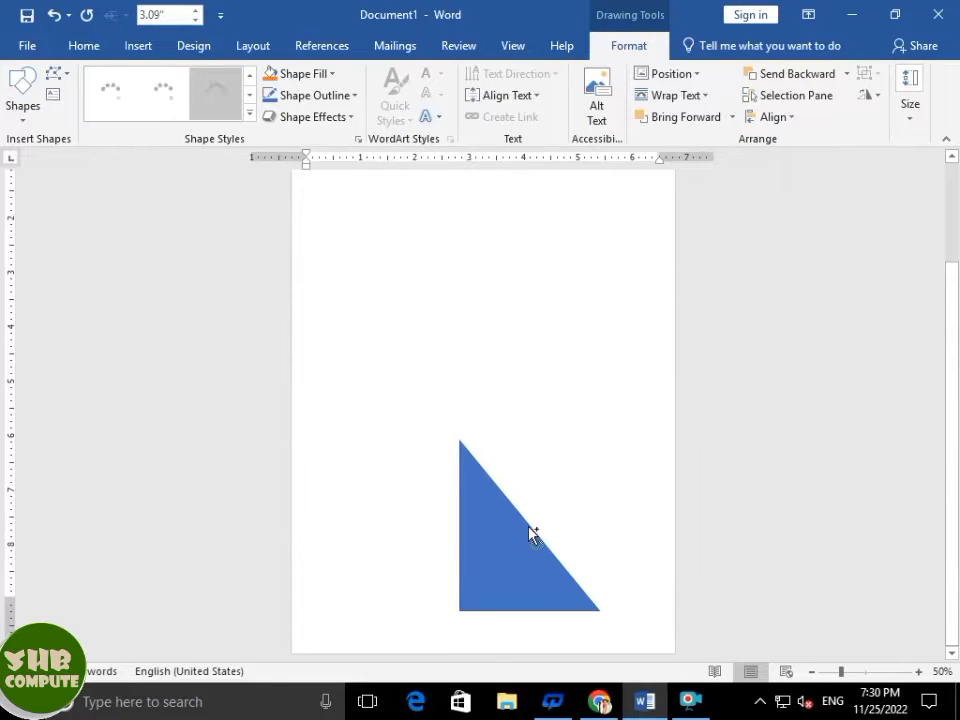
{"action": "left_click_drag", "start_coordinate": [553, 398], "coordinate": [561, 404]}
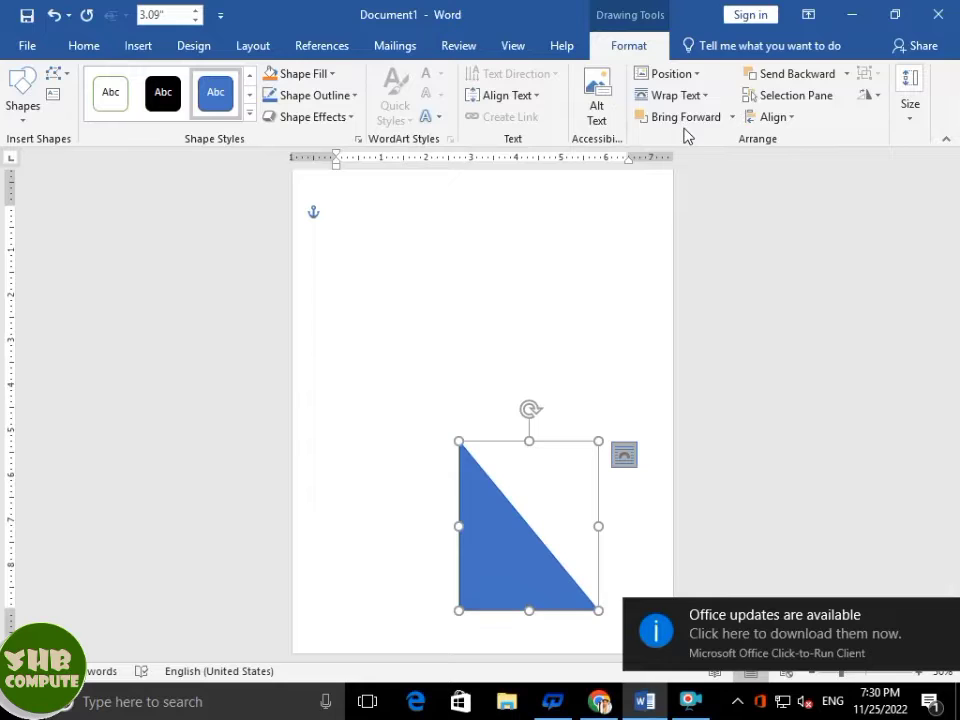
{"action": "left_click", "coordinate": [866, 96]}
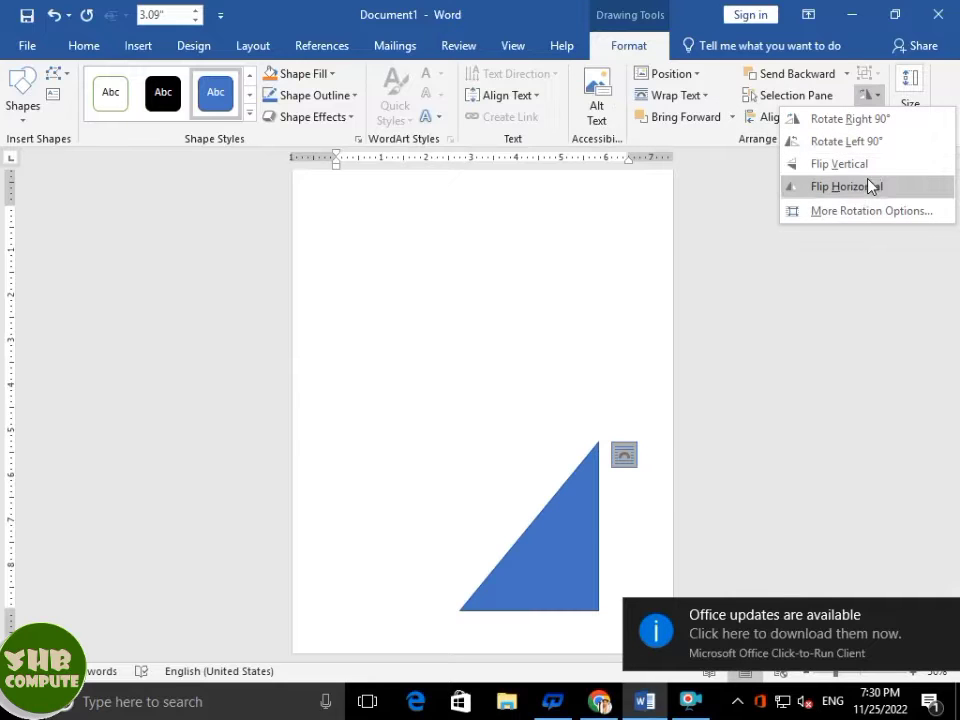
{"action": "left_click", "coordinate": [868, 186]}
{"action": "left_click_drag", "start_coordinate": [591, 538], "coordinate": [659, 578]}
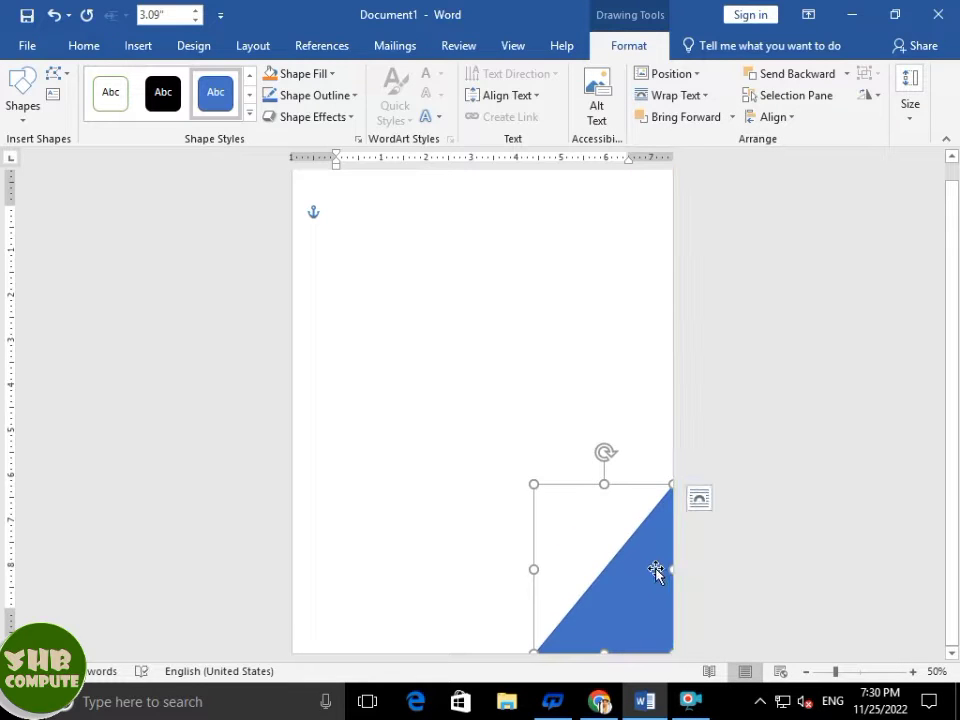
Edit the triangle's points to bend its slanted edge into an S-shaped curve.
{"action": "right_click", "coordinate": [650, 552]}
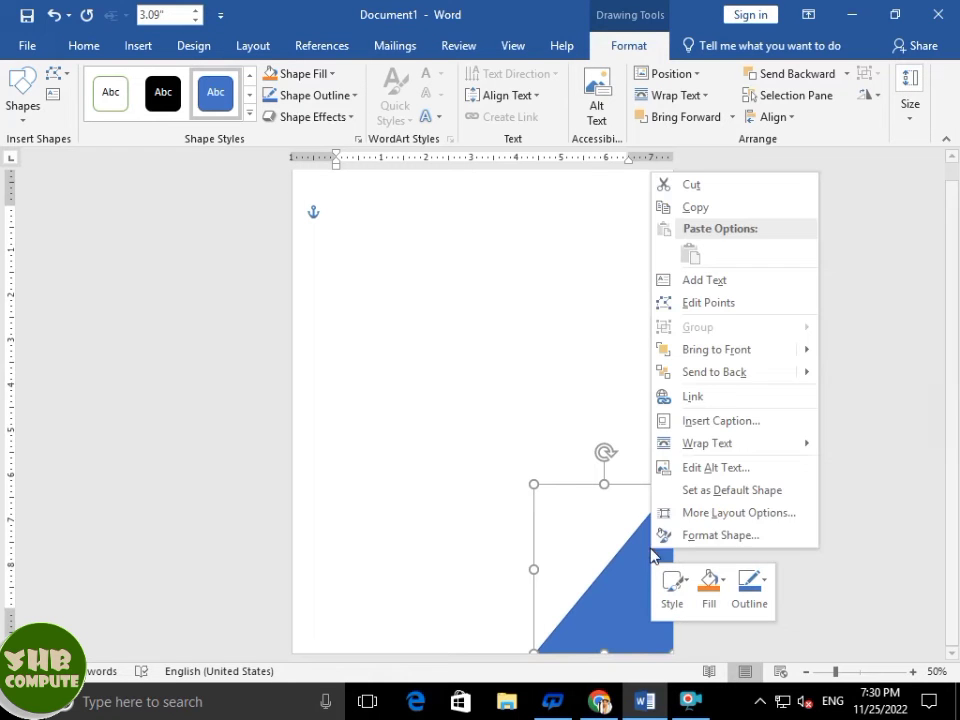
{"action": "key", "text": "super+plus"}
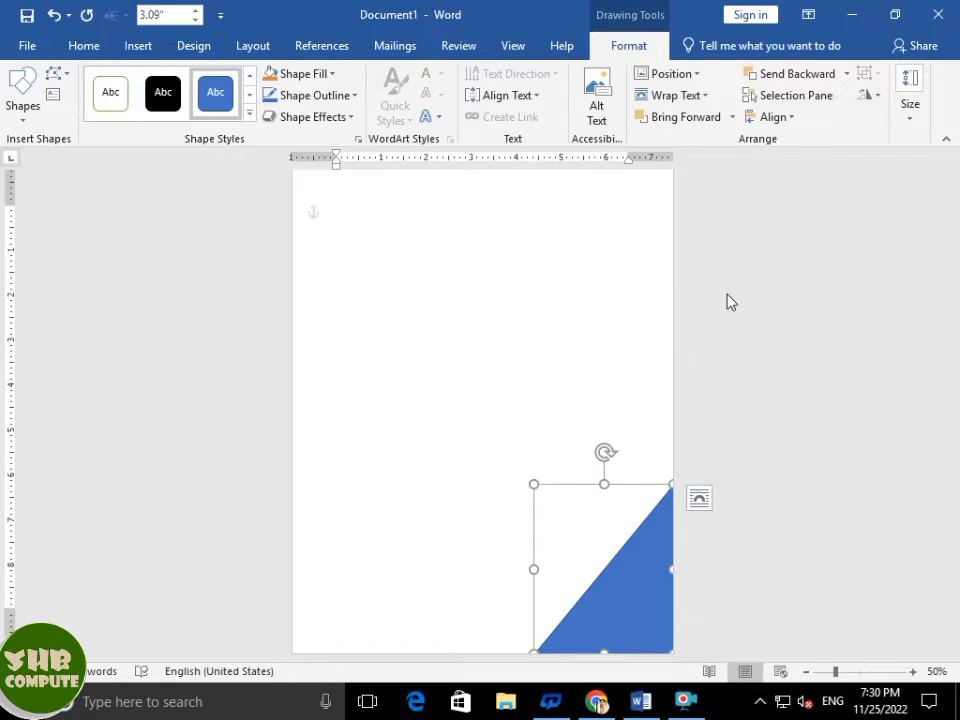
{"action": "right_click", "coordinate": [660, 512]}
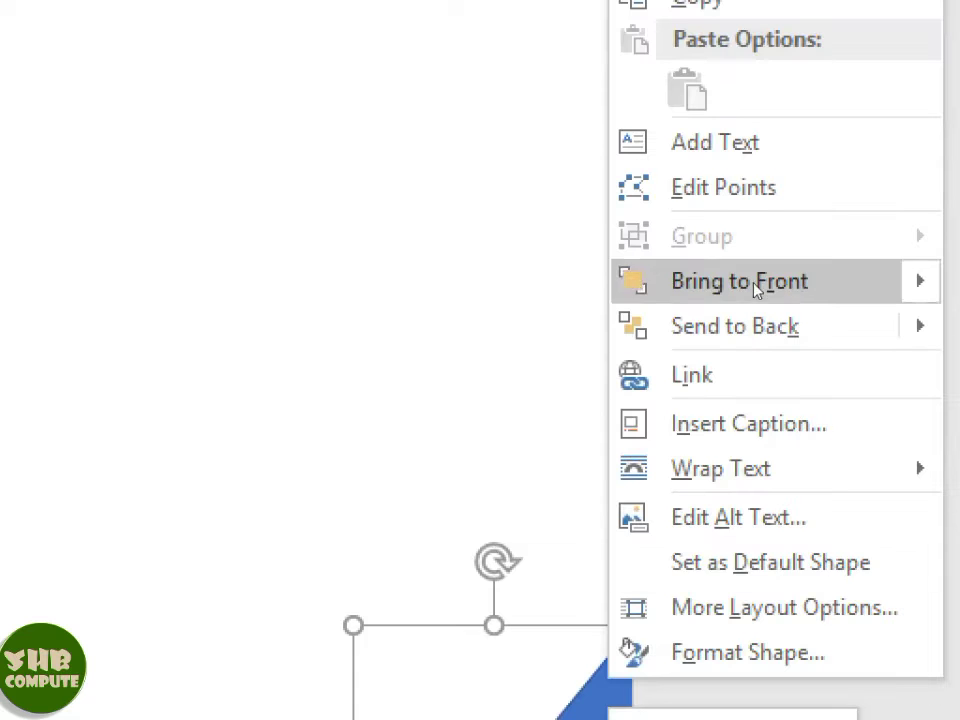
{"action": "left_click", "coordinate": [740, 187]}
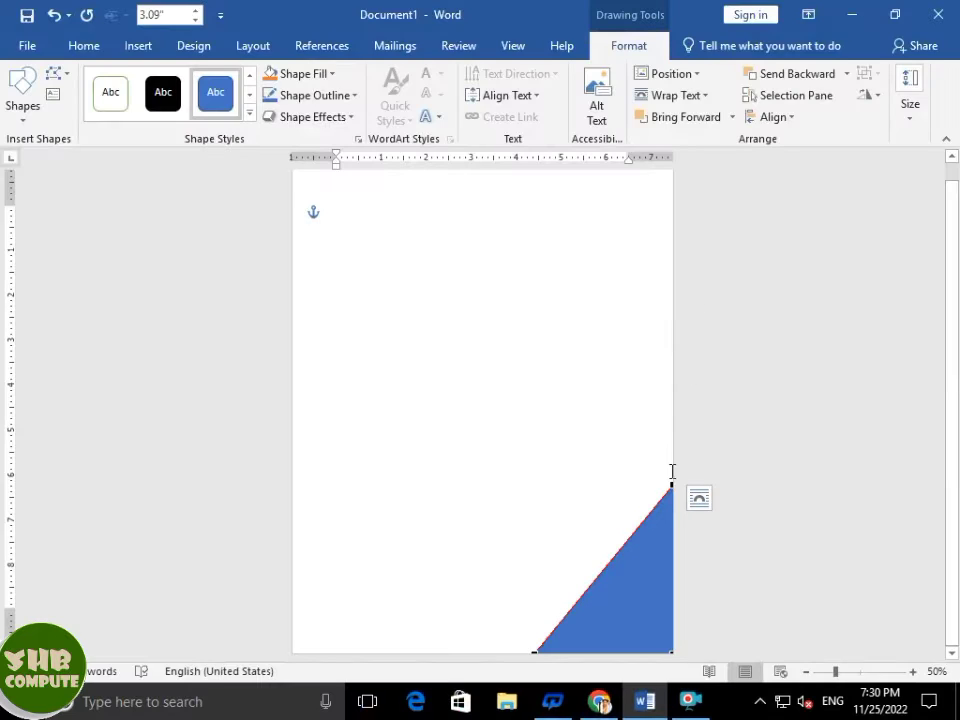
{"action": "left_click_drag", "start_coordinate": [636, 541], "coordinate": [568, 457]}
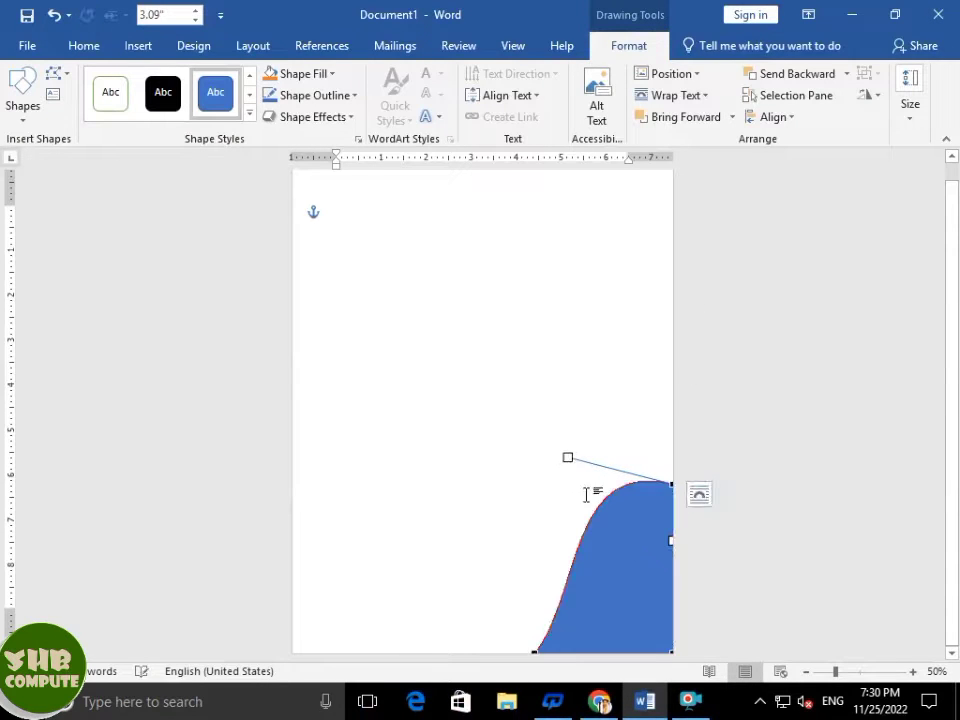
{"action": "left_click", "coordinate": [535, 652]}
{"action": "mouse_move", "coordinate": [581, 598]}
{"action": "left_mouse_down"}
{"action": "mouse_move", "coordinate": [629, 634]}
{"action": "mouse_move", "coordinate": [495, 604]}
{"action": "mouse_move", "coordinate": [579, 620]}
{"action": "left_mouse_up"}
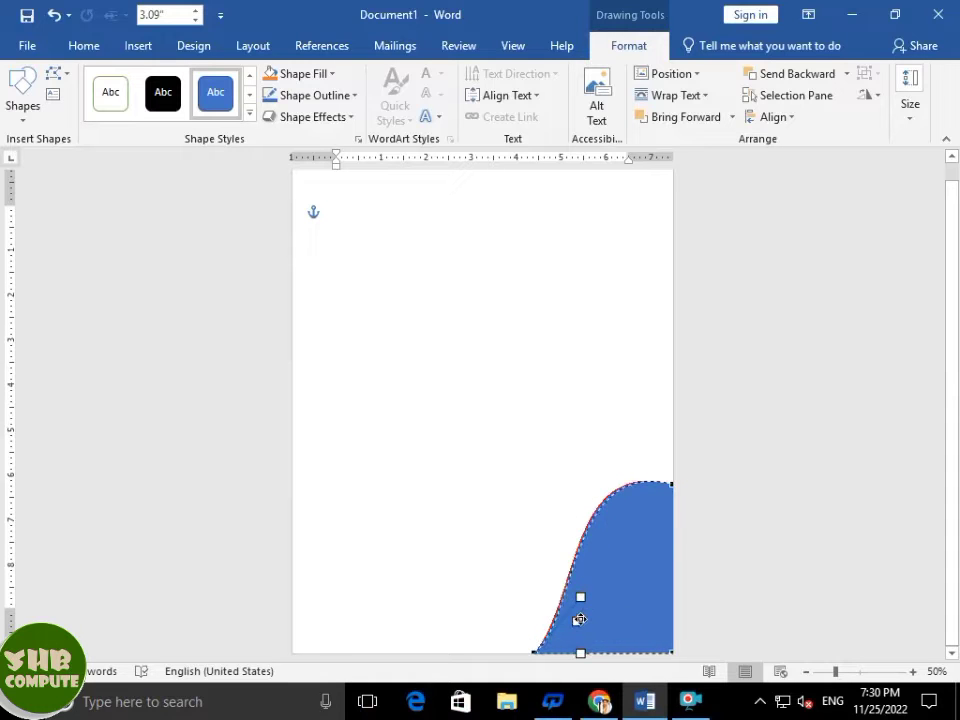
{"action": "left_click", "coordinate": [548, 516]}
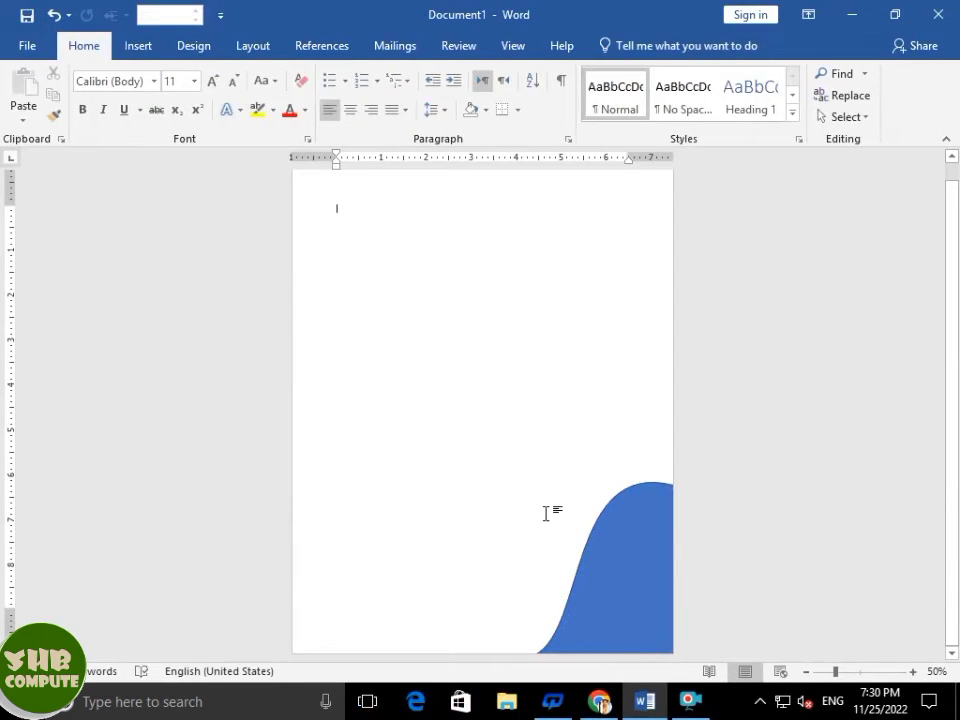
Duplicate the curved shape twice, offsetting each copy slightly towards the page's right edge.
{"action": "left_click", "coordinate": [613, 559]}
{"action": "left_click_drag", "start_coordinate": [616, 560], "coordinate": [648, 577]}
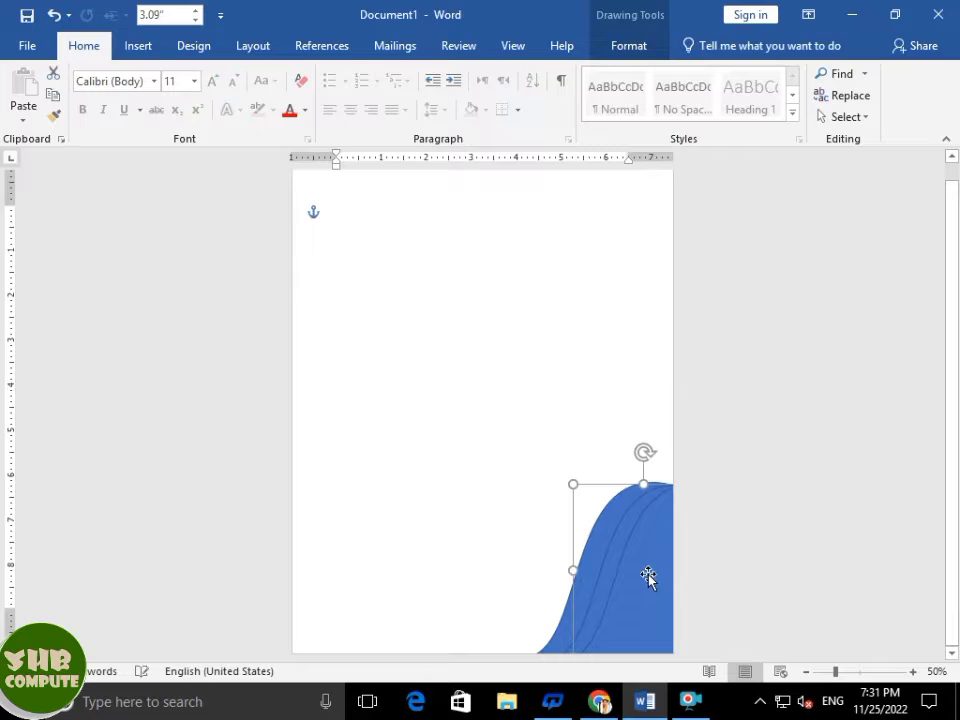
{"action": "left_click", "coordinate": [617, 432]}
Place a grouped copy of the three curved shapes at the page's bottom left and flip it horizontally.
{"action": "left_click", "coordinate": [646, 541]}
{"action": "left_click", "coordinate": [626, 529], "text": "shift"}
{"action": "left_click", "coordinate": [617, 515], "text": "shift"}
{"action": "left_click_drag", "start_coordinate": [634, 530], "coordinate": [394, 532]}
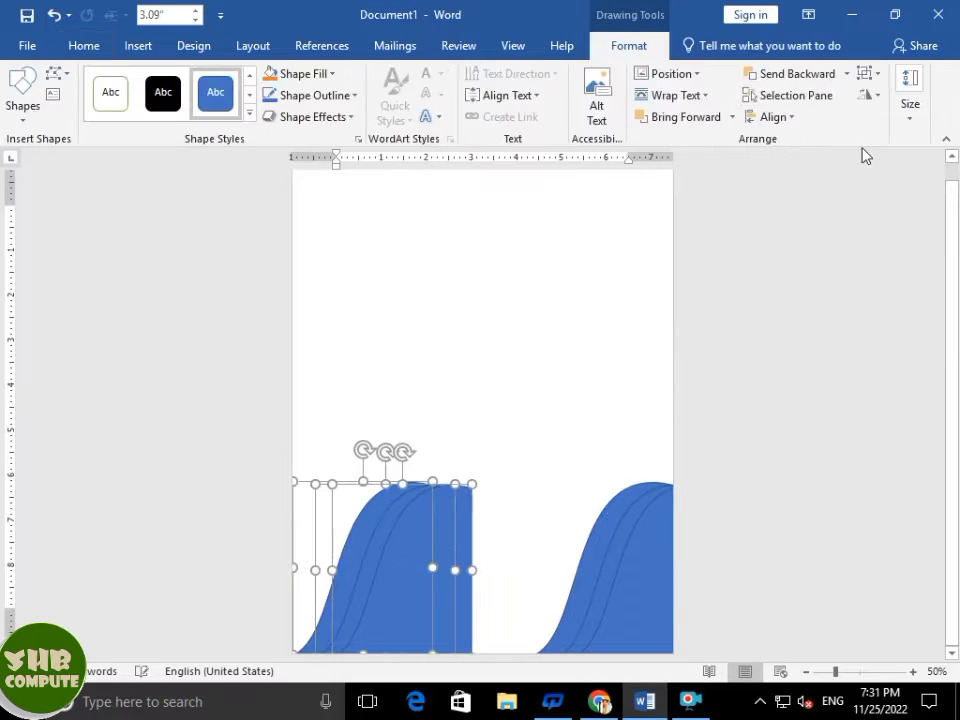
{"action": "left_click", "coordinate": [870, 95]}
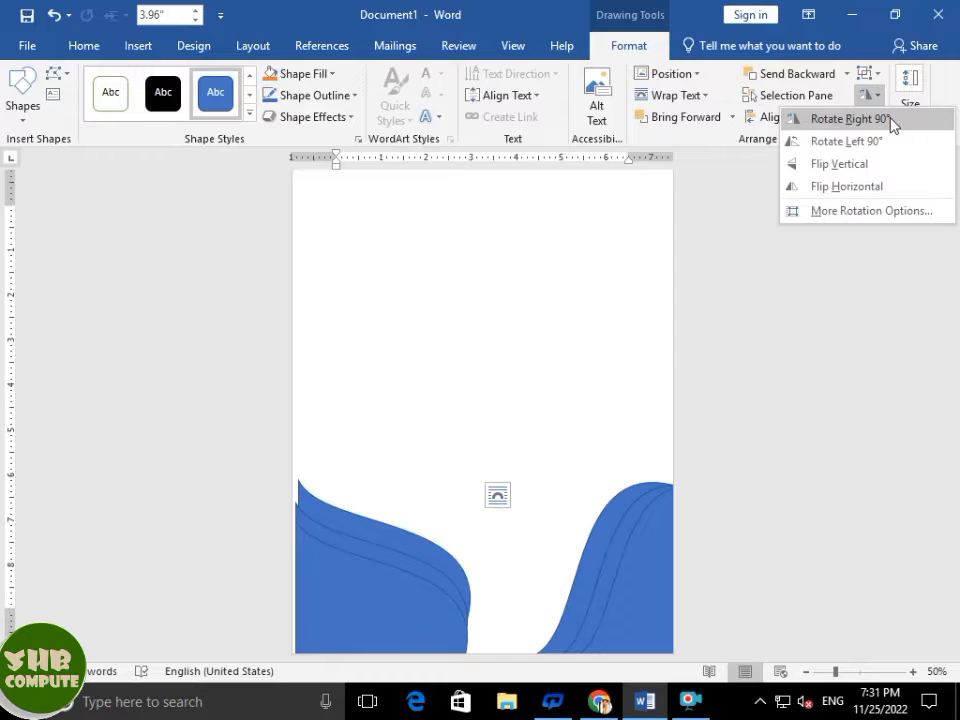
{"action": "left_click", "coordinate": [890, 185]}
Nudge the flipped group against the page's left edge and widen it to about 4.77 inches.
{"action": "key", "text": "Left"}
{"action": "key", "text": "Left"}
{"action": "key", "text": "Left"}
{"action": "key", "text": "Left"}
{"action": "key", "text": "Left"}
{"action": "key", "text": "Left"}
{"action": "key", "text": "Left"}
{"action": "key", "text": "Left"}
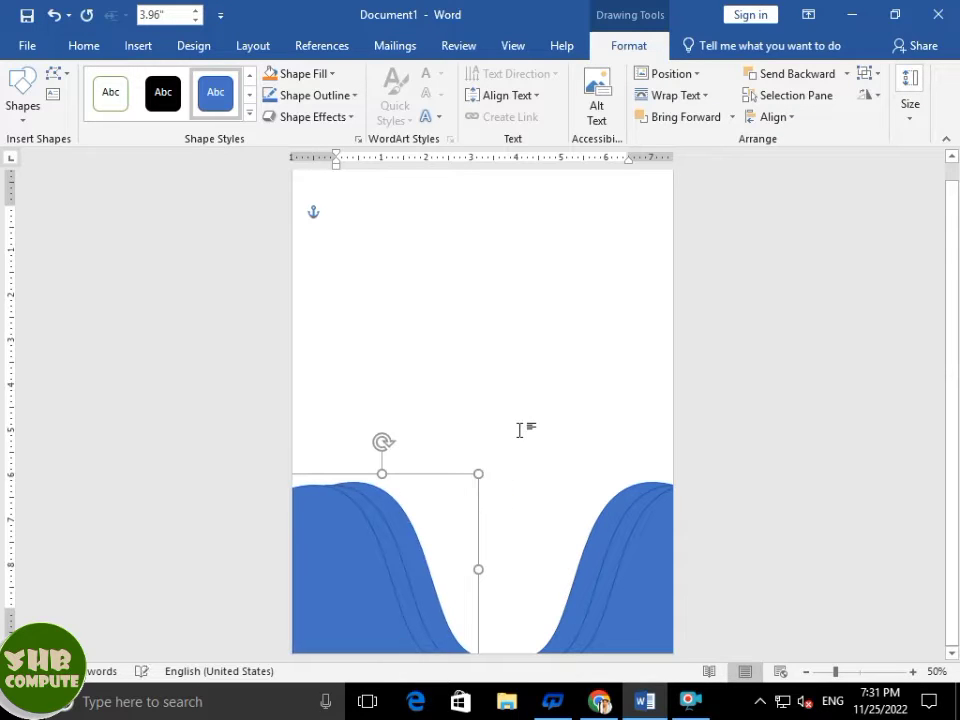
{"action": "key", "text": "Left"}
{"action": "left_click_drag", "start_coordinate": [447, 568], "coordinate": [478, 572]}
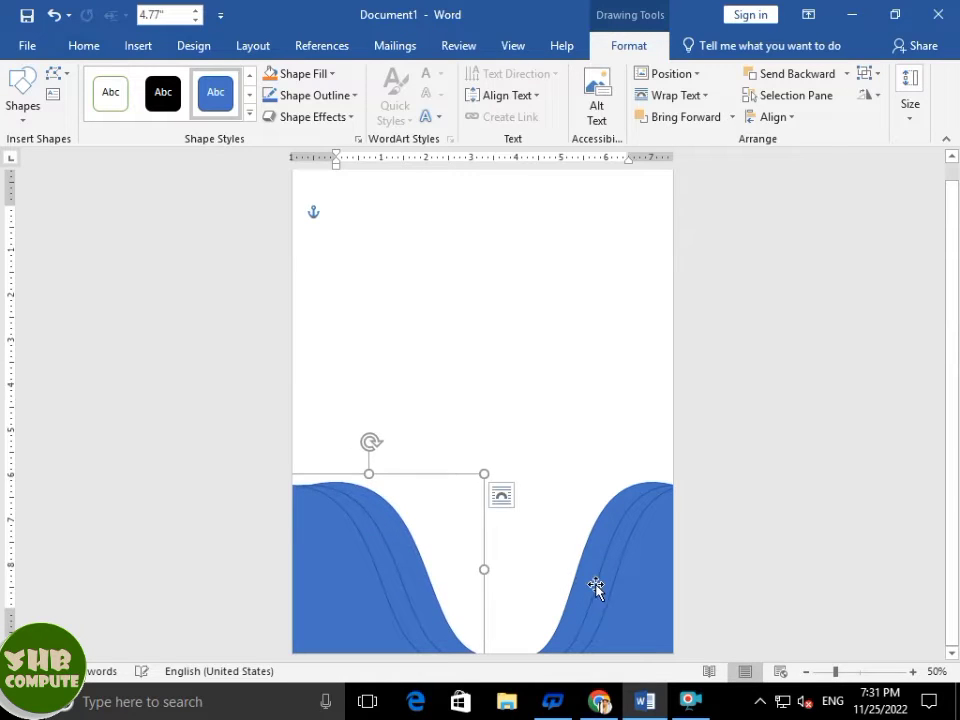
Try to widen one of the curved shapes at the page's bottom right towards the center.
{"action": "left_click", "coordinate": [595, 588]}
{"action": "left_click_drag", "start_coordinate": [551, 569], "coordinate": [516, 569]}
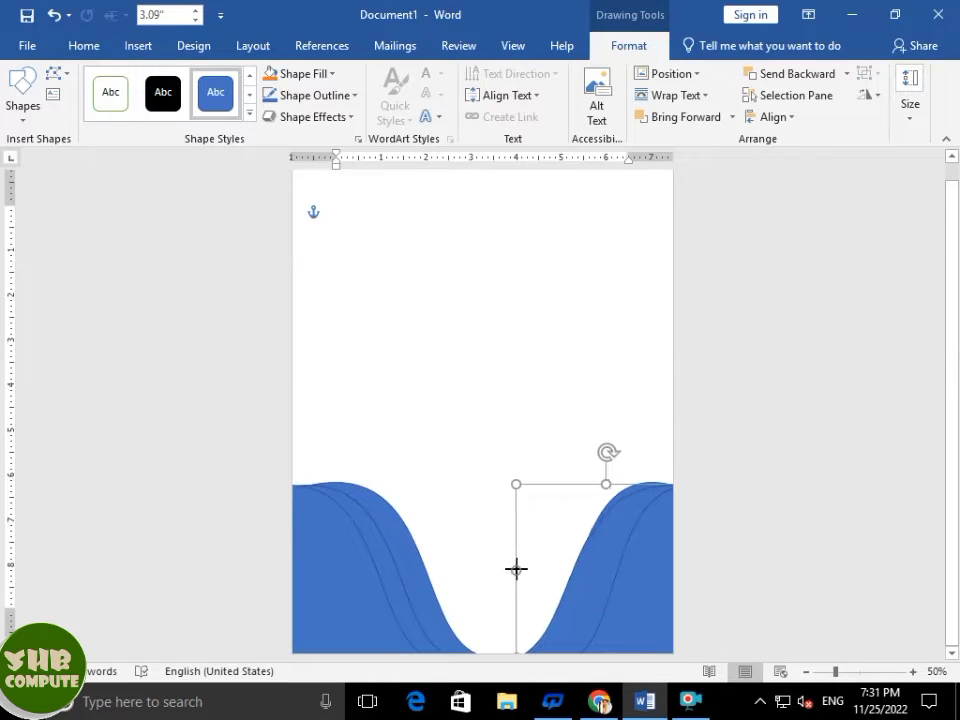
{"action": "left_click", "coordinate": [413, 567]}
Try to group the curved shapes at the page's bottom right.
{"action": "left_click", "coordinate": [611, 547]}
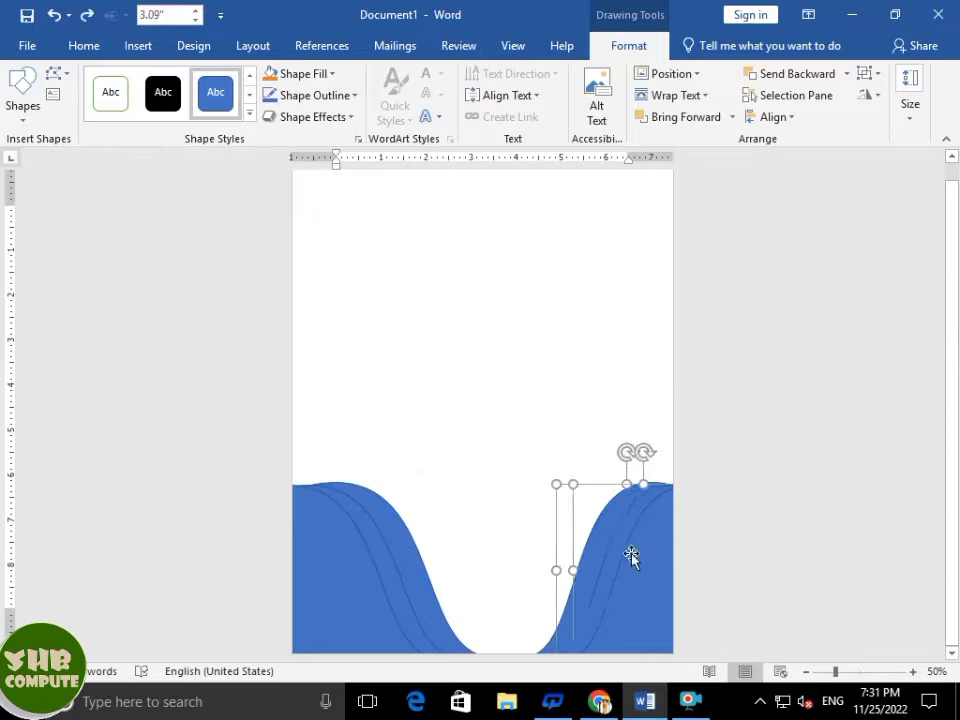
{"action": "left_click", "coordinate": [615, 550], "text": "shift"}
{"action": "left_click", "coordinate": [602, 532], "text": "shift"}
{"action": "left_click", "coordinate": [869, 74]}
{"action": "left_click", "coordinate": [875, 100]}
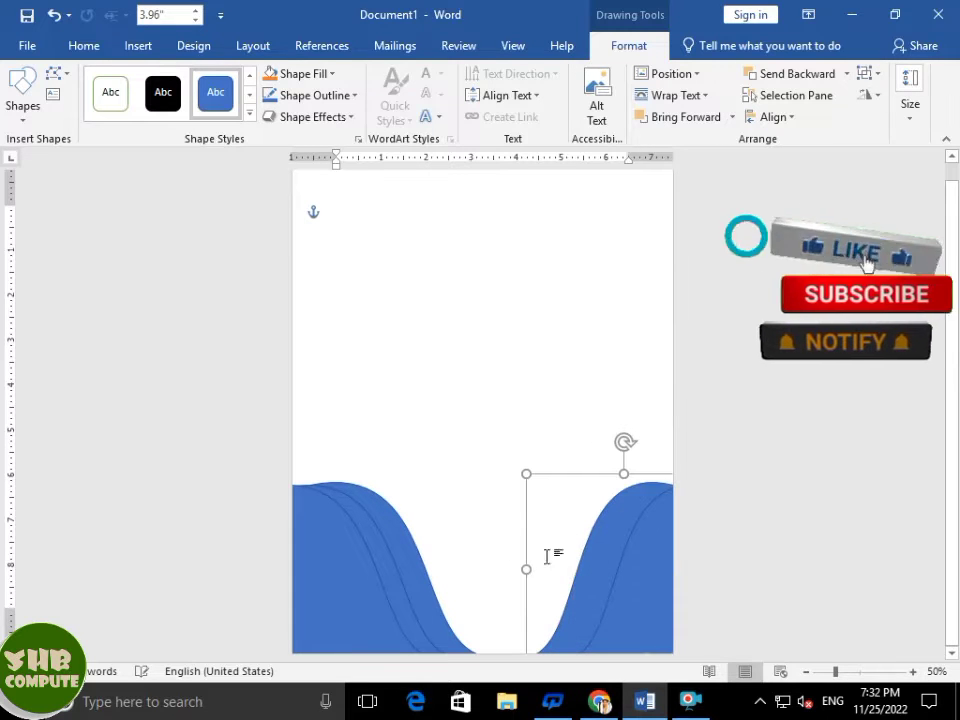
Try to widen the two curved groups until they meet at the page's bottom center.
{"action": "left_click", "coordinate": [456, 556]}
{"action": "mouse_move", "coordinate": [484, 569]}
{"action": "left_mouse_down"}
{"action": "mouse_move", "coordinate": [508, 567]}
{"action": "mouse_move", "coordinate": [495, 567]}
{"action": "left_mouse_up"}
{"action": "left_click", "coordinate": [561, 561]}
{"action": "left_click", "coordinate": [444, 441]}
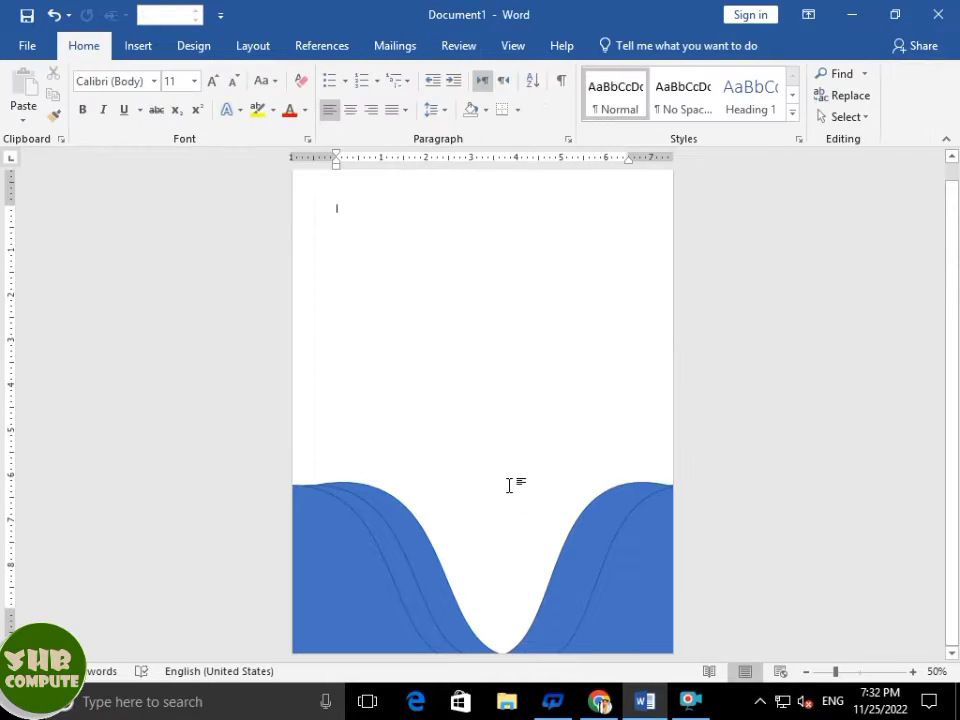
Undo the last widening of both groups and the grouping of the bottom-right shapes.
{"action": "key", "text": "ctrl+z"}
{"action": "key", "text": "ctrl+z"}
{"action": "key", "text": "ctrl+z"}
{"action": "key", "text": "ctrl+z"}
Select all three curved shapes at the page's bottom right and combine them into one group.
{"action": "left_click", "coordinate": [636, 543]}
{"action": "left_click", "coordinate": [623, 526]}
{"action": "left_click", "coordinate": [642, 510]}
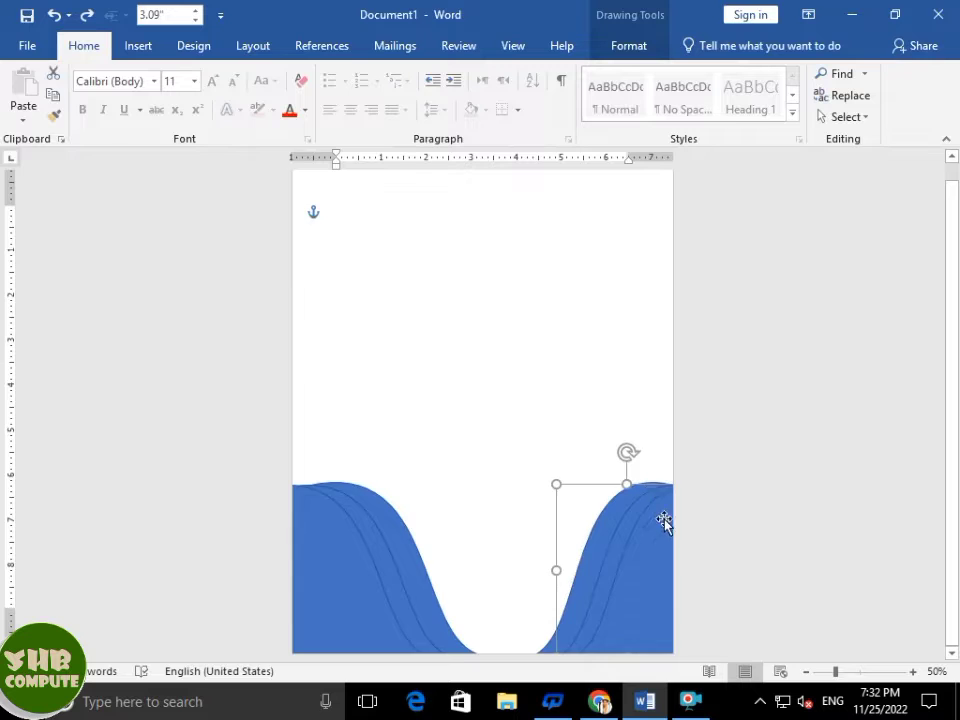
{"action": "scroll", "coordinate": [664, 520], "scroll_direction": "up", "scroll_amount": 6, "text": "ctrl"}
{"action": "scroll", "coordinate": [692, 525], "scroll_direction": "down", "scroll_amount": 3}
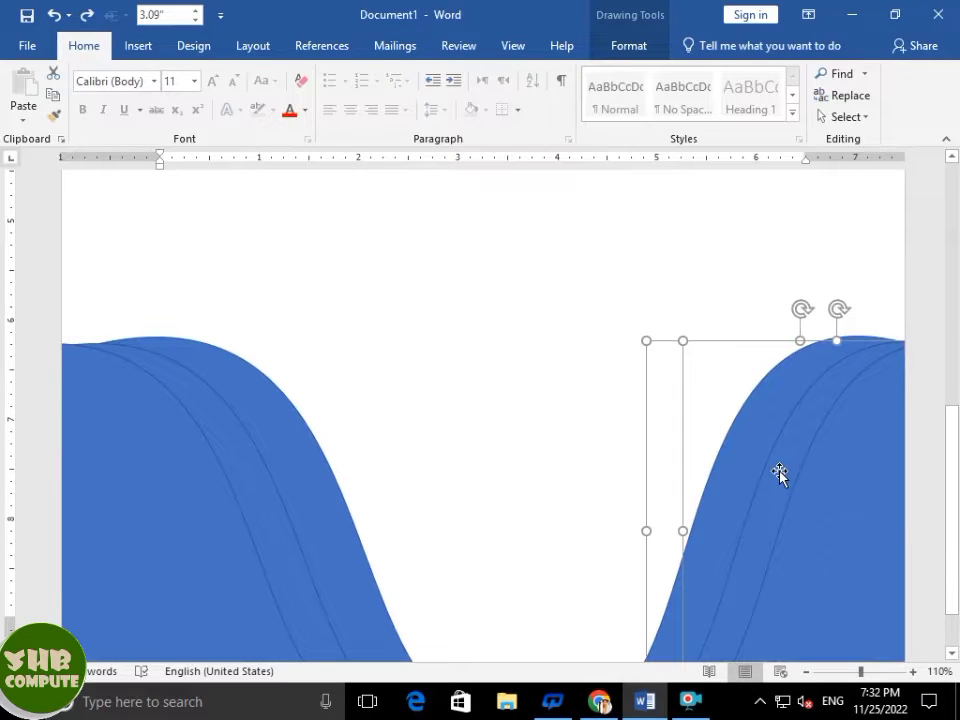
{"action": "left_click", "coordinate": [760, 427], "text": "shift"}
{"action": "left_click", "coordinate": [629, 50]}
{"action": "left_click", "coordinate": [869, 76]}
{"action": "left_click", "coordinate": [899, 97]}
{"action": "scroll", "coordinate": [802, 315], "scroll_direction": "down", "scroll_amount": 4, "text": "ctrl"}
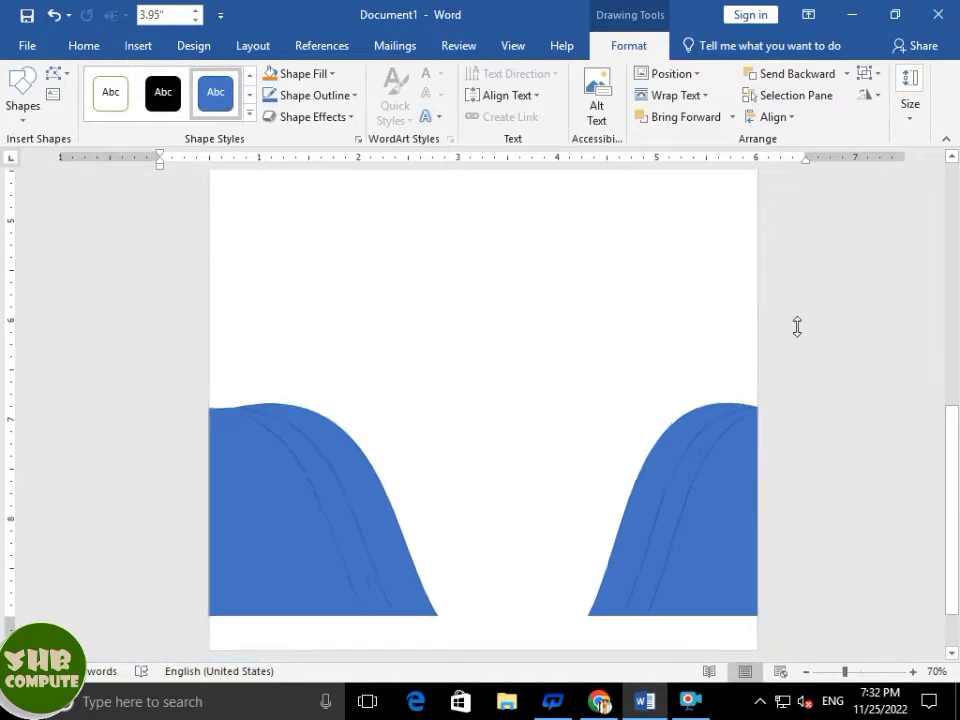
{"action": "left_click", "coordinate": [590, 535]}
{"action": "left_click", "coordinate": [644, 318]}
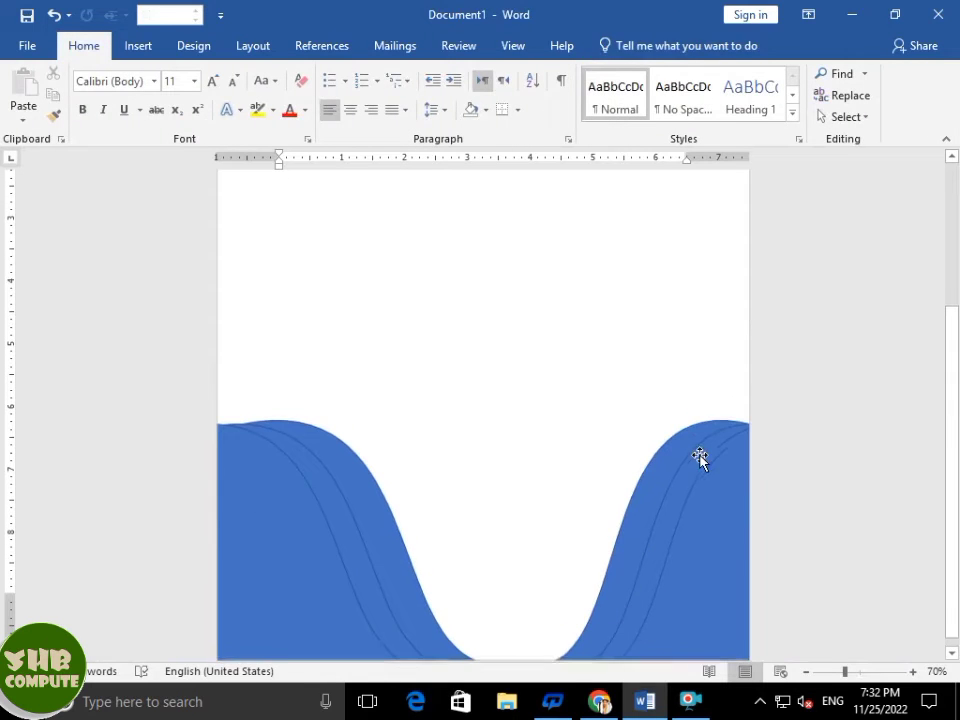
Widen the right and left curved groups so they meet at the bottom center of the page.
{"action": "left_click", "coordinate": [699, 454]}
{"action": "left_click_drag", "start_coordinate": [548, 534], "coordinate": [503, 542]}
{"action": "left_click", "coordinate": [375, 557]}
{"action": "left_click", "coordinate": [630, 534]}
{"action": "left_click", "coordinate": [375, 553]}
{"action": "left_click", "coordinate": [609, 545]}
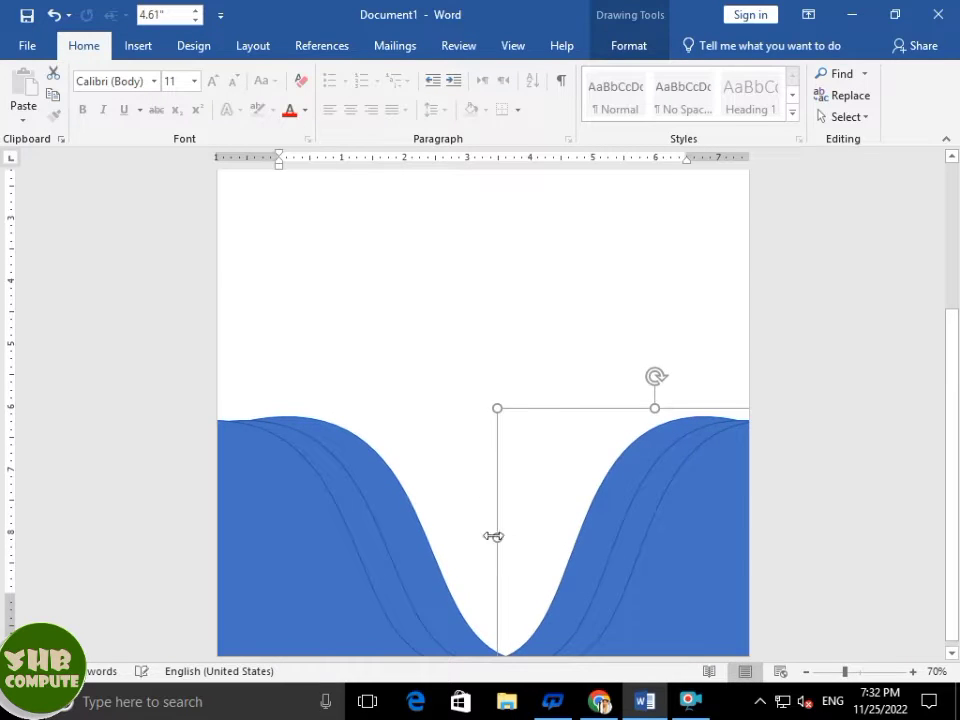
{"action": "left_click", "coordinate": [471, 475]}
Insert a right triangle in the empty upper half of the page.
{"action": "scroll", "coordinate": [472, 474], "scroll_direction": "down", "scroll_amount": 1}
{"action": "scroll", "coordinate": [478, 464], "scroll_direction": "down", "scroll_amount": 3}
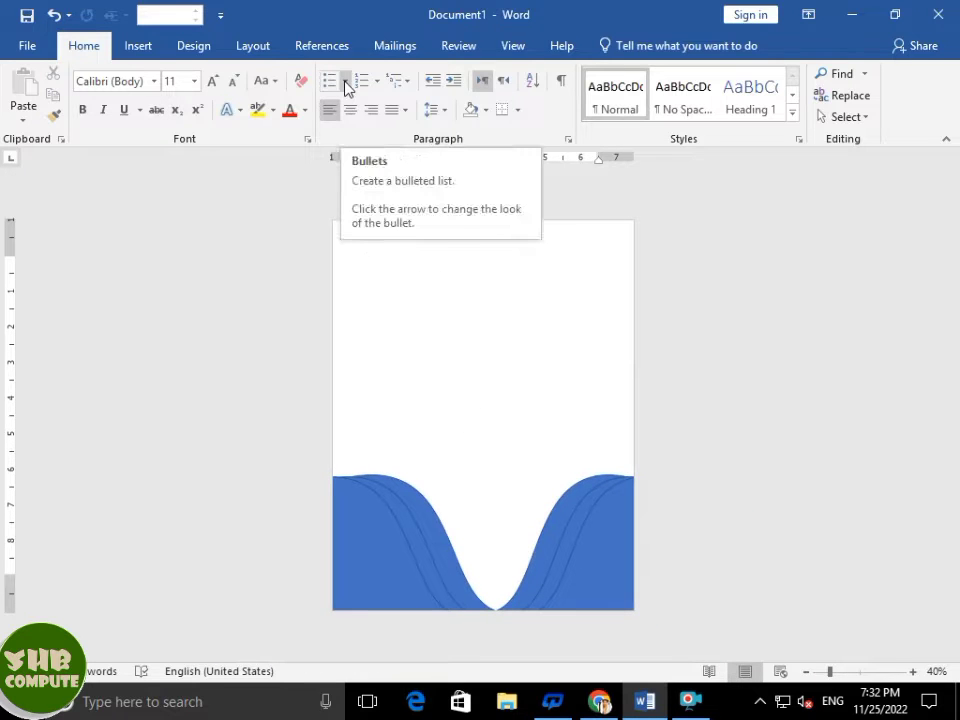
{"action": "left_click", "coordinate": [150, 45]}
{"action": "left_click", "coordinate": [128, 117]}
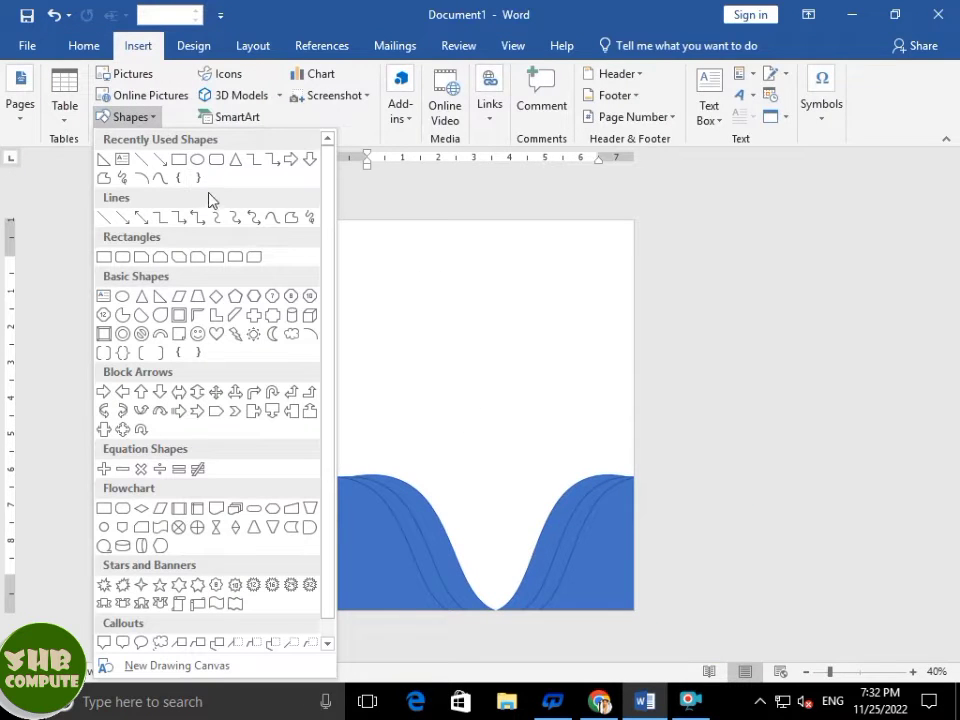
{"action": "left_click", "coordinate": [160, 298]}
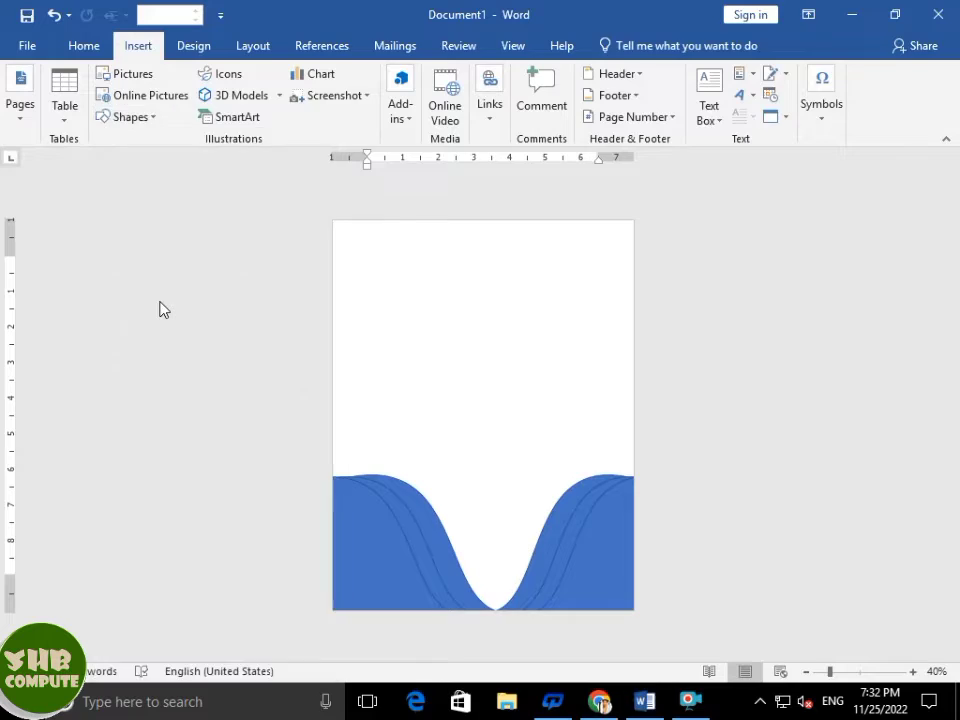
{"action": "left_click", "coordinate": [115, 234]}
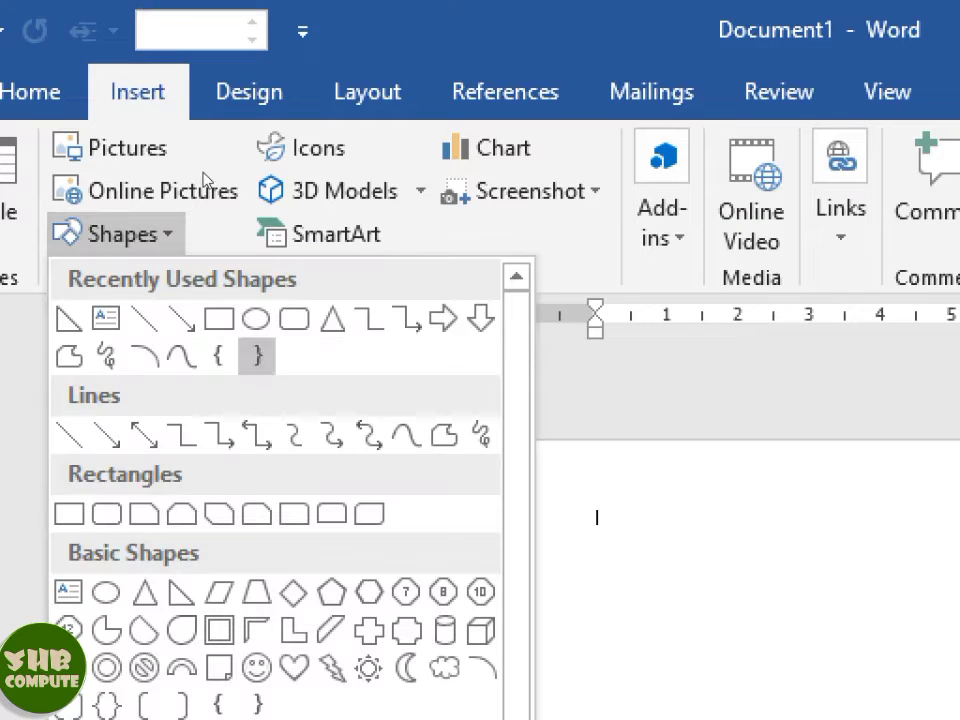
{"action": "left_click", "coordinate": [182, 585]}
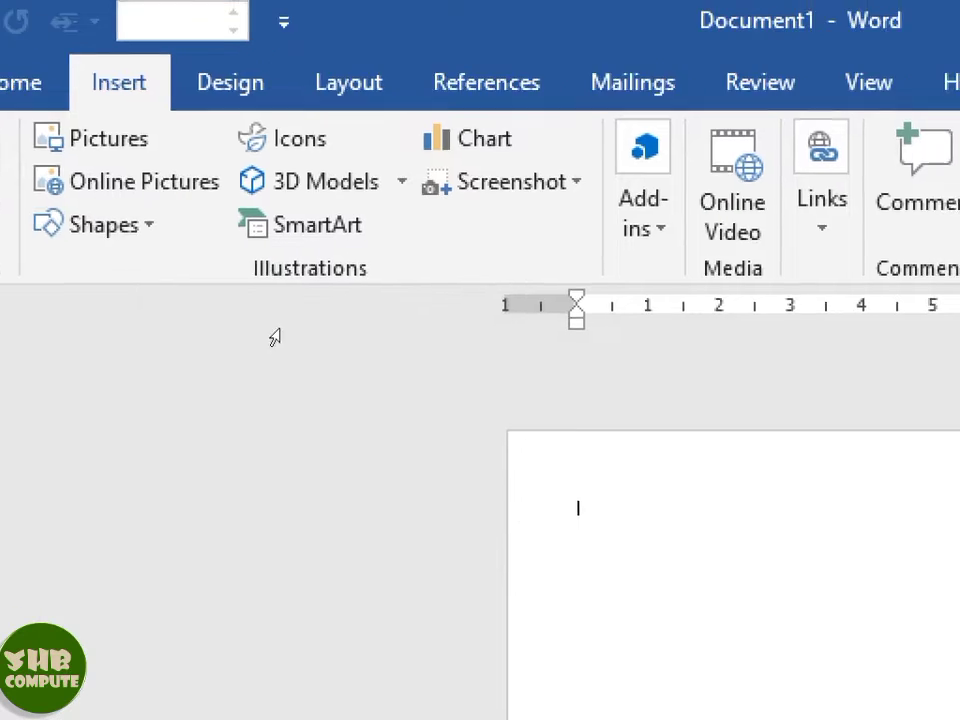
{"action": "left_click_drag", "start_coordinate": [402, 265], "coordinate": [557, 413]}
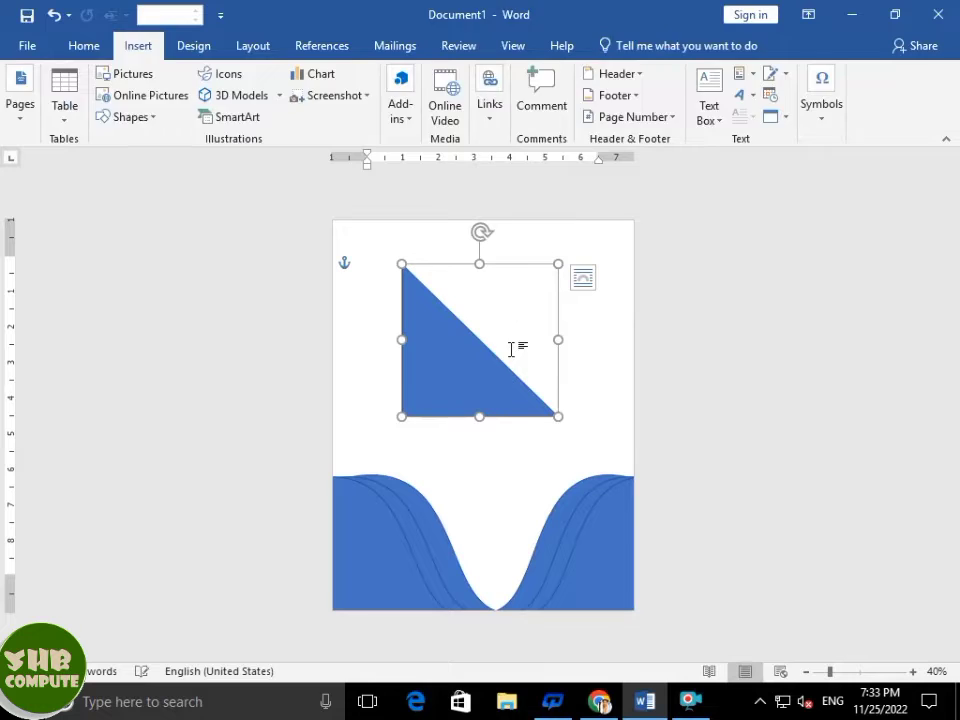
Turn the new triangle upside down and stretch it across the page's top, about 8.42 inches wide.
{"action": "mouse_move", "coordinate": [484, 229]}
{"action": "left_mouse_down"}
{"action": "mouse_move", "coordinate": [576, 407]}
{"action": "mouse_move", "coordinate": [461, 456]}
{"action": "left_mouse_up"}
{"action": "left_click_drag", "start_coordinate": [531, 364], "coordinate": [607, 304]}
{"action": "left_click_drag", "start_coordinate": [477, 294], "coordinate": [320, 289]}
{"action": "left_click_drag", "start_coordinate": [483, 371], "coordinate": [484, 393]}
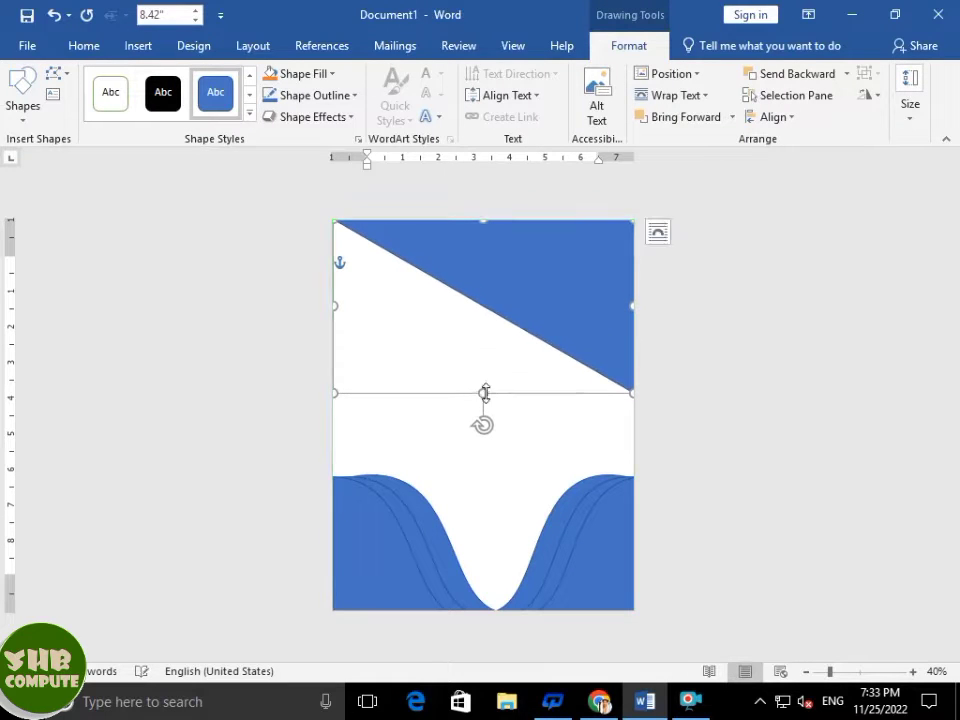
Edit the top triangle's points to bend its slanted edge into a flowing curve.
{"action": "left_click", "coordinate": [62, 74]}
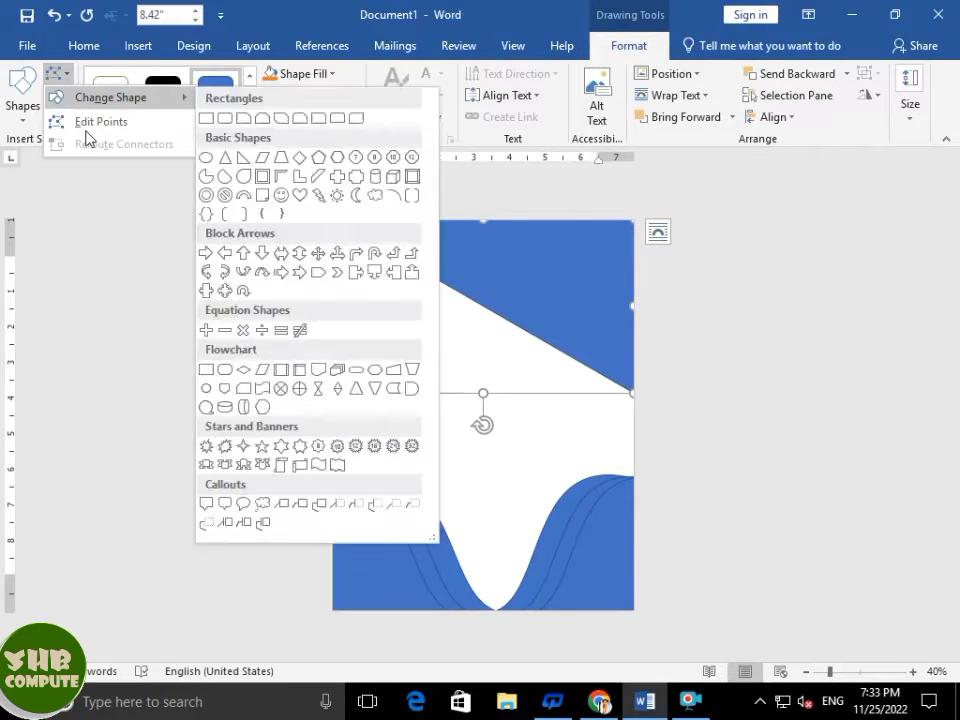
{"action": "left_click", "coordinate": [90, 122]}
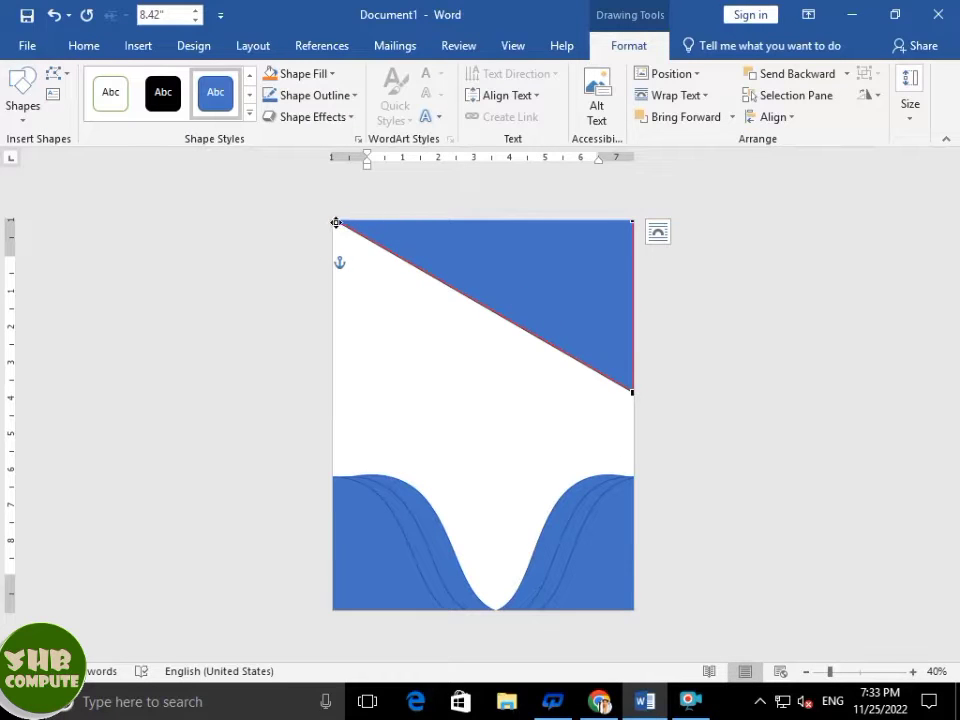
{"action": "left_click_drag", "start_coordinate": [422, 285], "coordinate": [297, 343]}
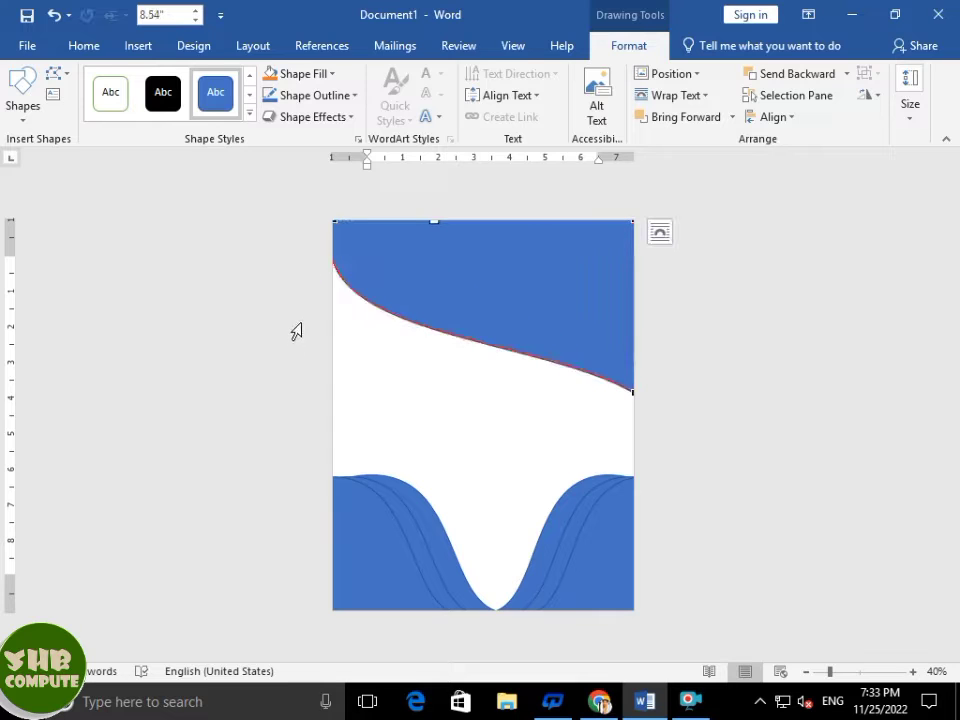
Layer slightly offset copies of the top curved shape toward the page's upper-right corner.
{"action": "left_click", "coordinate": [686, 313]}
{"action": "left_click", "coordinate": [493, 314]}
{"action": "left_click_drag", "start_coordinate": [493, 314], "coordinate": [567, 240]}
{"action": "key", "text": "ctrl+z"}
{"action": "key", "text": "ctrl+z"}
{"action": "left_click_drag", "start_coordinate": [532, 293], "coordinate": [611, 251]}
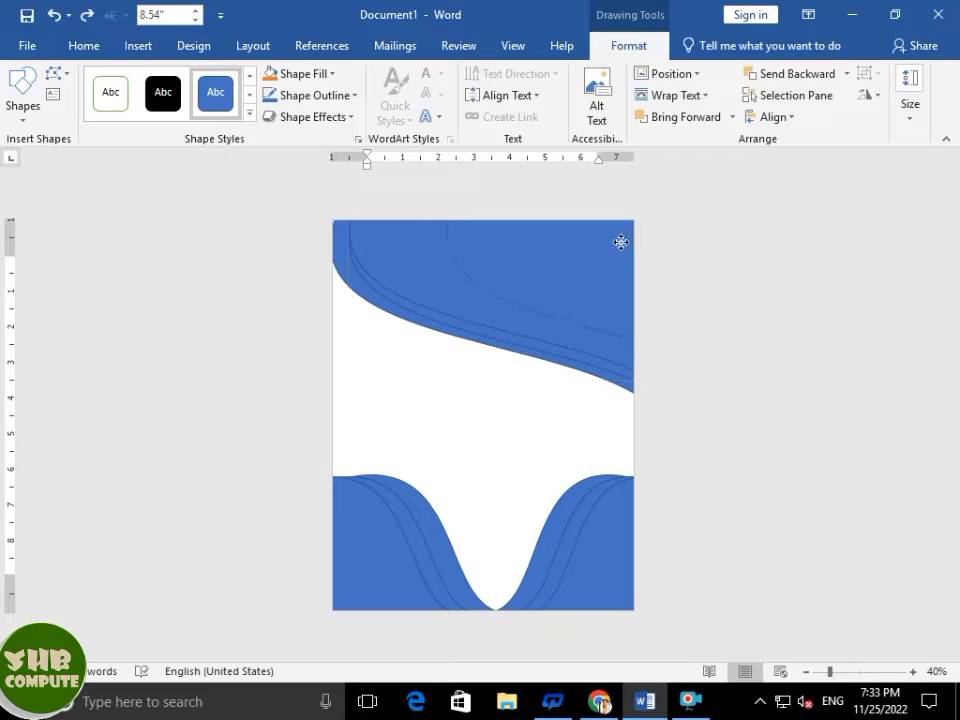
Shift a copy of the curve further into the page's upper-right corner so only a small arc shows.
{"action": "left_click_drag", "start_coordinate": [741, 168], "coordinate": [750, 173]}
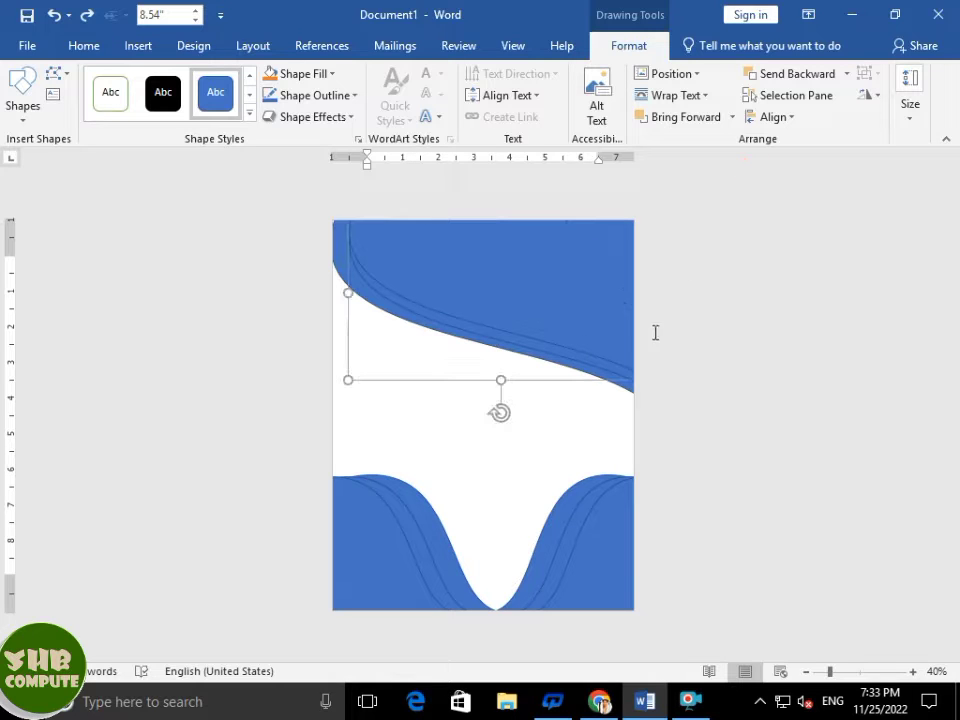
{"action": "left_click_drag", "start_coordinate": [600, 253], "coordinate": [687, 237]}
{"action": "left_click_drag", "start_coordinate": [590, 261], "coordinate": [608, 251]}
{"action": "left_click", "coordinate": [739, 347]}
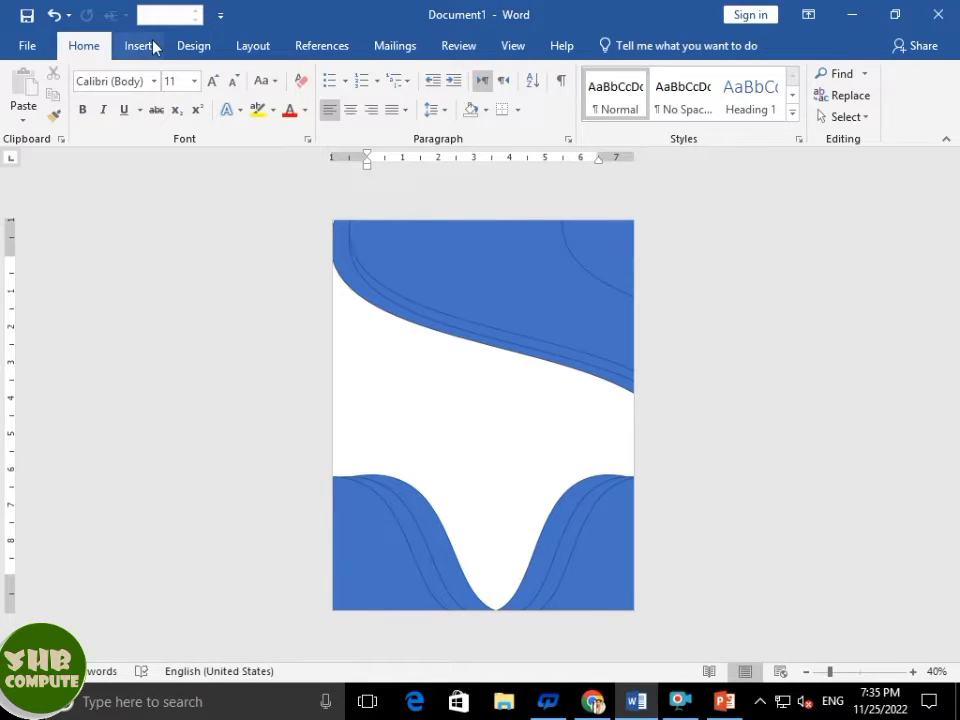
Insert a WordArt heading reading "Add some detail text here" over the top blue shape.
{"action": "left_click", "coordinate": [152, 46]}
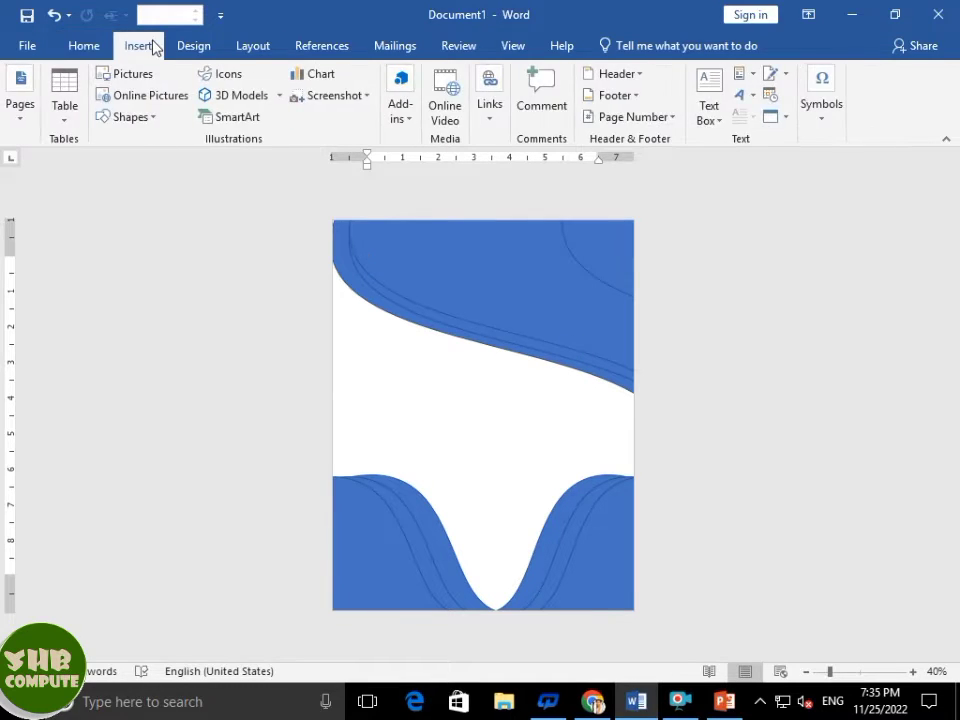
{"action": "left_click", "coordinate": [738, 95]}
{"action": "left_click", "coordinate": [754, 140]}
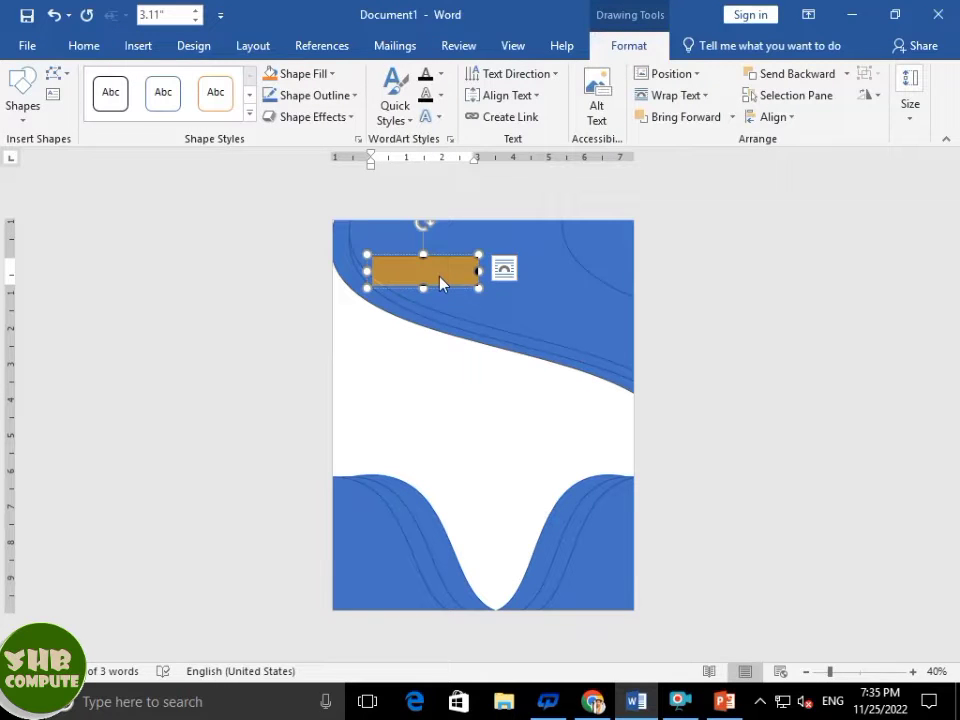
{"action": "key", "text": "BackSpace"}
{"action": "type", "text": "SHB"}
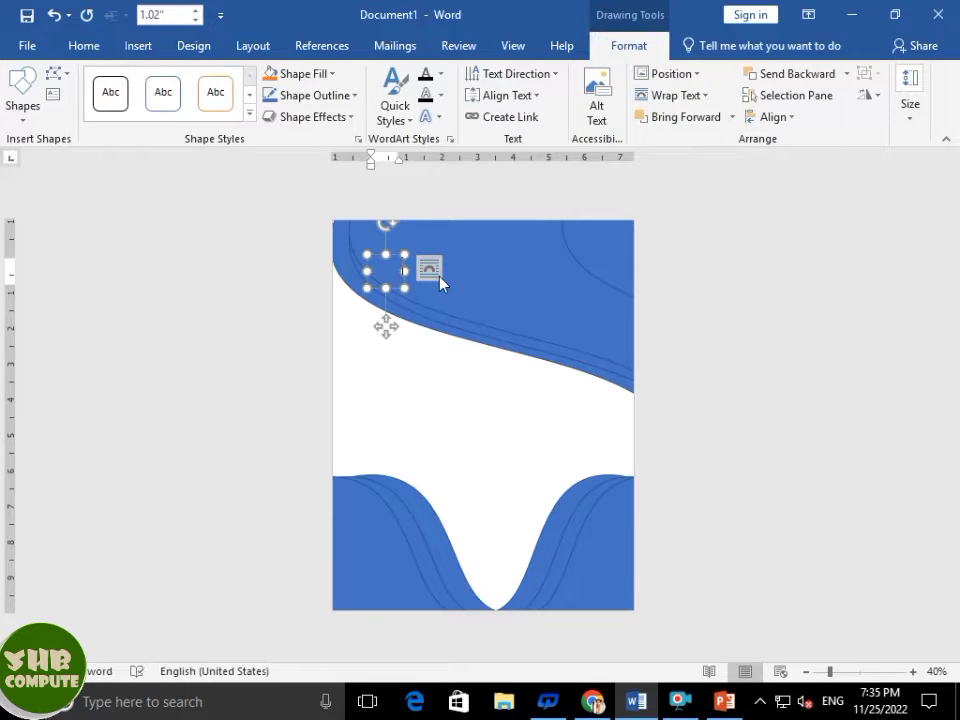
{"action": "type", "text": " COMPUTER SHTITU"}
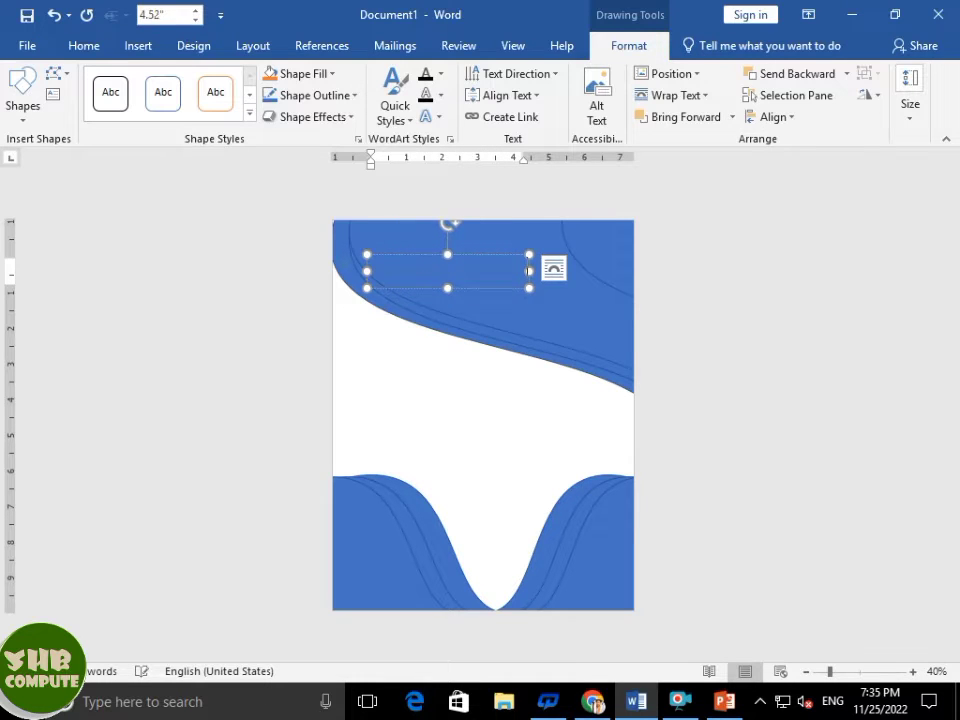
{"action": "type", "text": "TE"}
Fill the heading text with white and center the heading across the page.
{"action": "key", "text": "ctrl+a"}
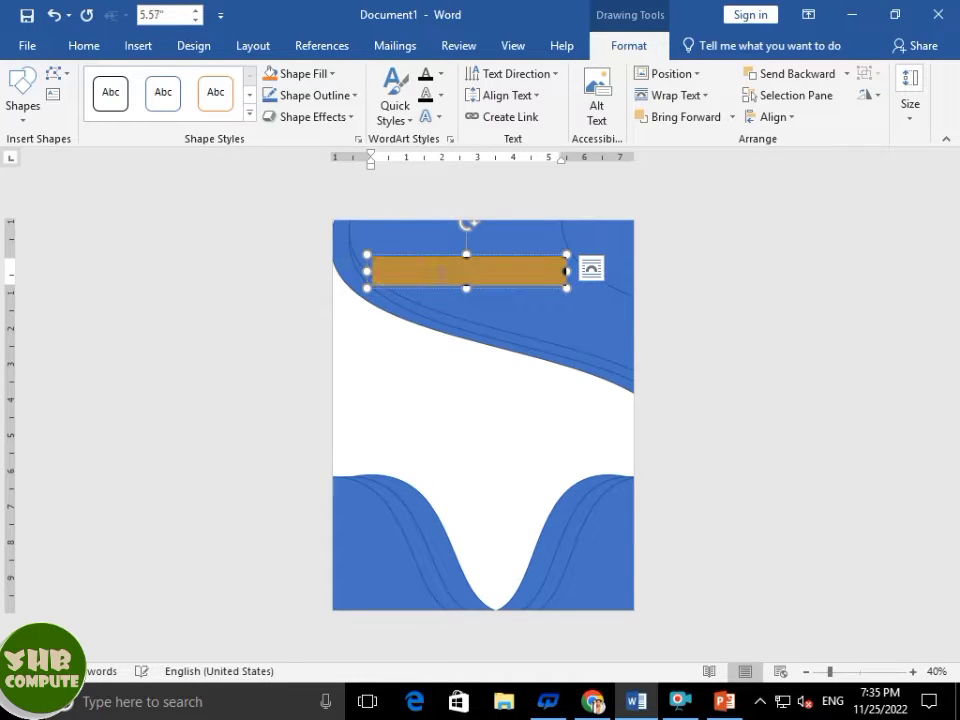
{"action": "left_click", "coordinate": [440, 74]}
{"action": "left_click", "coordinate": [437, 136]}
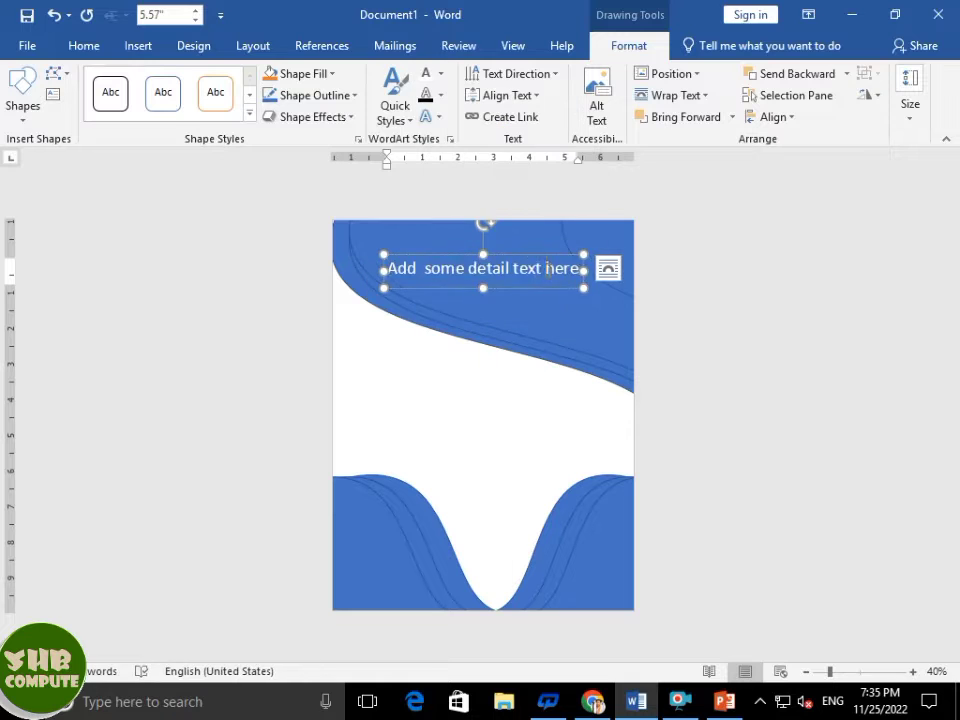
{"action": "key", "text": "Escape"}
Set the heading's font to Andalus and reduce its size to 25 points.
{"action": "left_click", "coordinate": [83, 45]}
{"action": "left_click", "coordinate": [153, 81]}
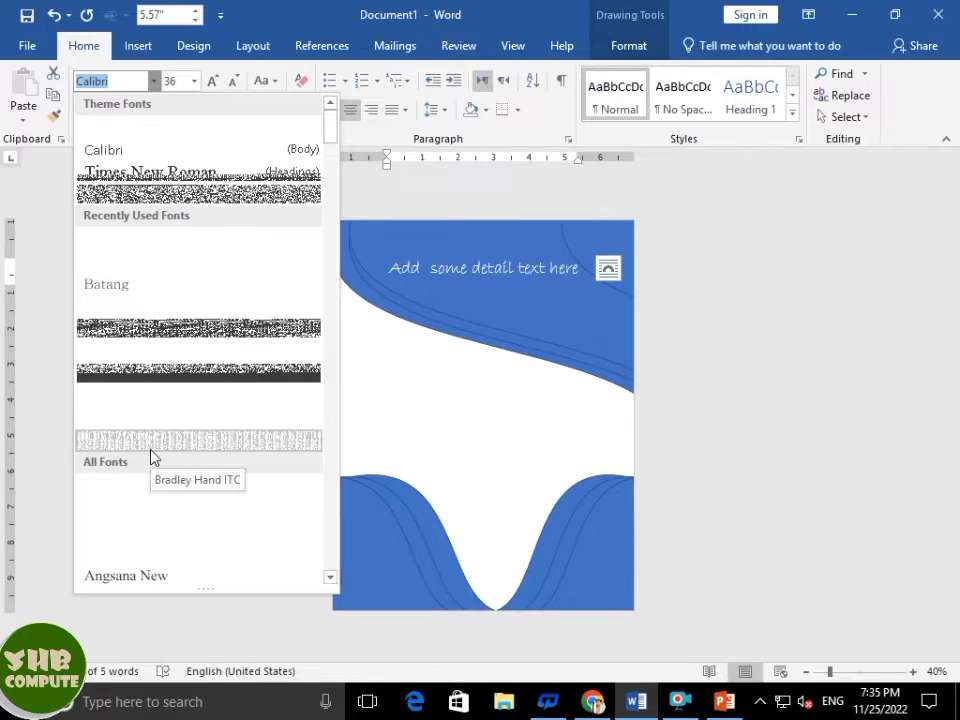
{"action": "scroll", "coordinate": [146, 508], "scroll_direction": "down", "scroll_amount": 1}
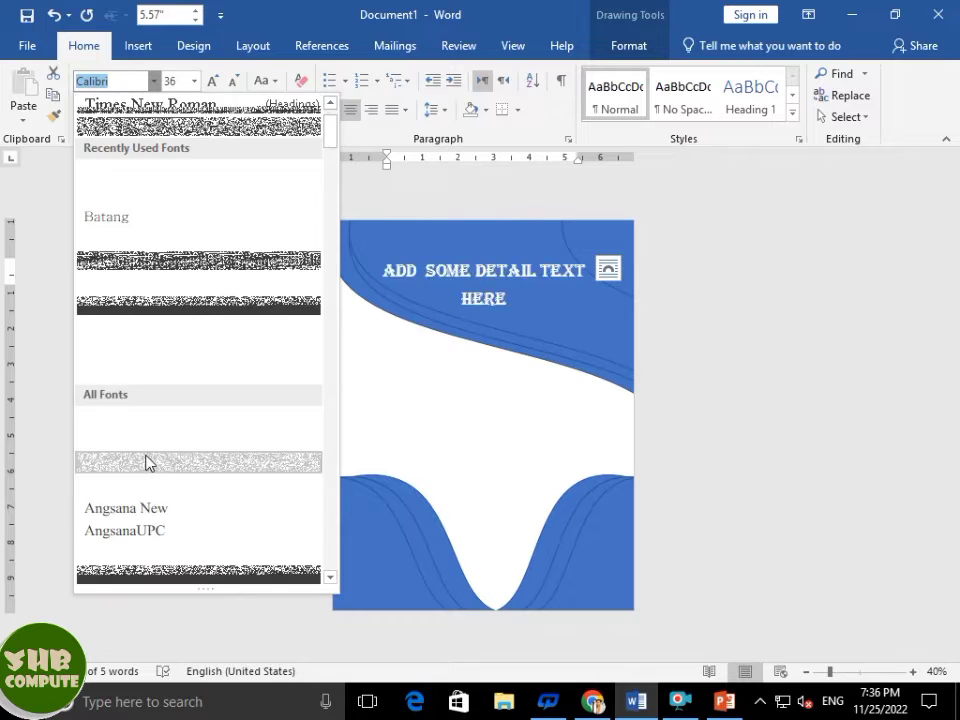
{"action": "left_click", "coordinate": [146, 463]}
{"action": "key", "text": "ctrl+["}
{"action": "key", "text": "ctrl+["}
{"action": "key", "text": "ctrl+["}
{"action": "key", "text": "ctrl+["}
{"action": "key", "text": "ctrl+["}
{"action": "key", "text": "ctrl+["}
{"action": "key", "text": "ctrl+["}
{"action": "key", "text": "ctrl+["}
{"action": "key", "text": "ctrl+["}
{"action": "key", "text": "ctrl+["}
{"action": "key", "text": "ctrl+["}
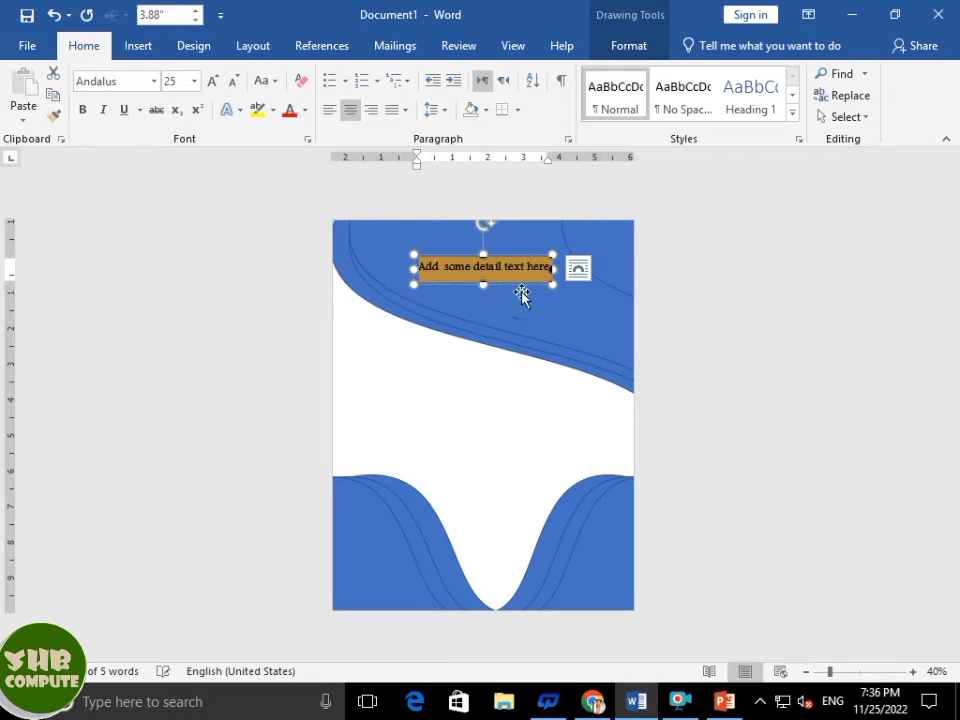
Copy the heading to just below itself and replace the copy's text with filler generated by =rand(1,2).
{"action": "left_click", "coordinate": [522, 310]}
{"action": "left_click_drag", "start_coordinate": [518, 257], "coordinate": [544, 272]}
{"action": "left_click", "coordinate": [564, 282]}
{"action": "key", "text": "ctrl+a"}
{"action": "type", "text": "-"}
{"action": "scroll", "coordinate": [556, 312], "scroll_direction": "up", "scroll_amount": 13}
{"action": "type", "text": "rand(1"}
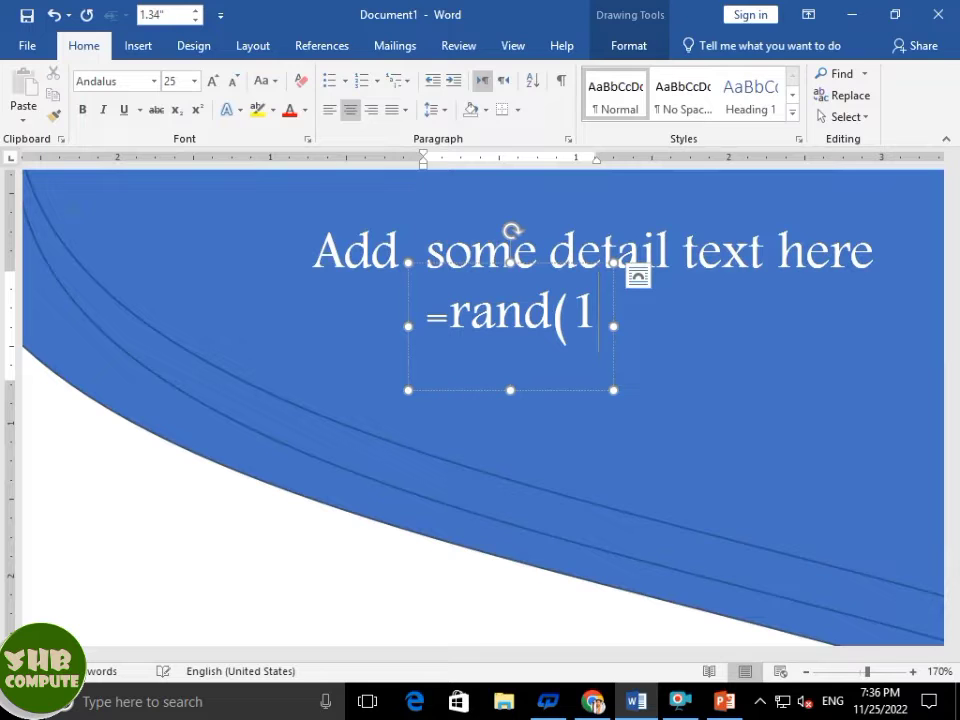
{"action": "type", "text": ",2)"}
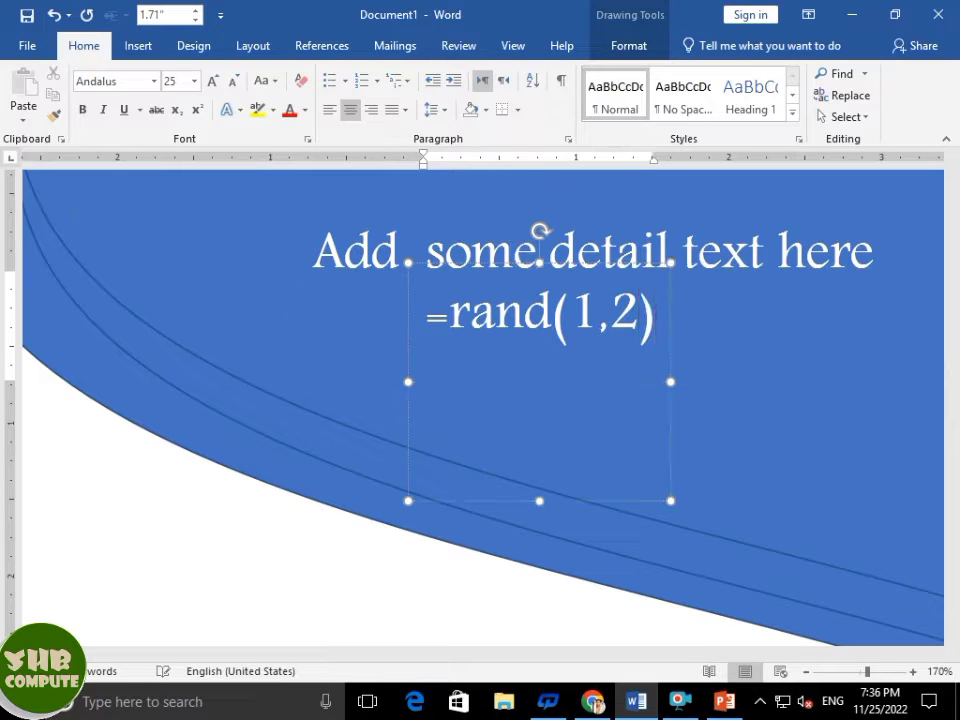
{"action": "key", "text": "Return"}
Reduce the filler paragraph's font size to 11 points.
{"action": "scroll", "coordinate": [545, 314], "scroll_direction": "down", "scroll_amount": 9}
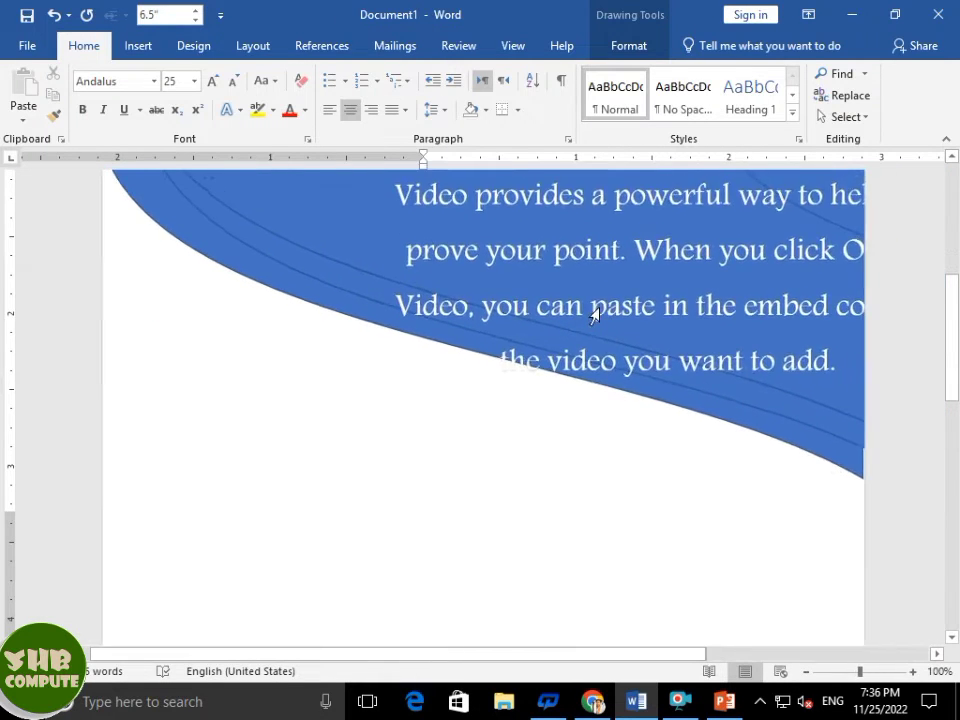
{"action": "key", "text": "ctrl+a"}
{"action": "key", "text": "ctrl+shift+comma"}
{"action": "key", "text": "ctrl+shift+comma"}
{"action": "key", "text": "ctrl+shift+comma"}
{"action": "key", "text": "ctrl+shift+comma"}
{"action": "key", "text": "ctrl+shift+comma"}
{"action": "key", "text": "ctrl+shift+comma"}
{"action": "key", "text": "ctrl+shift+comma"}
{"action": "key", "text": "ctrl+shift+comma"}
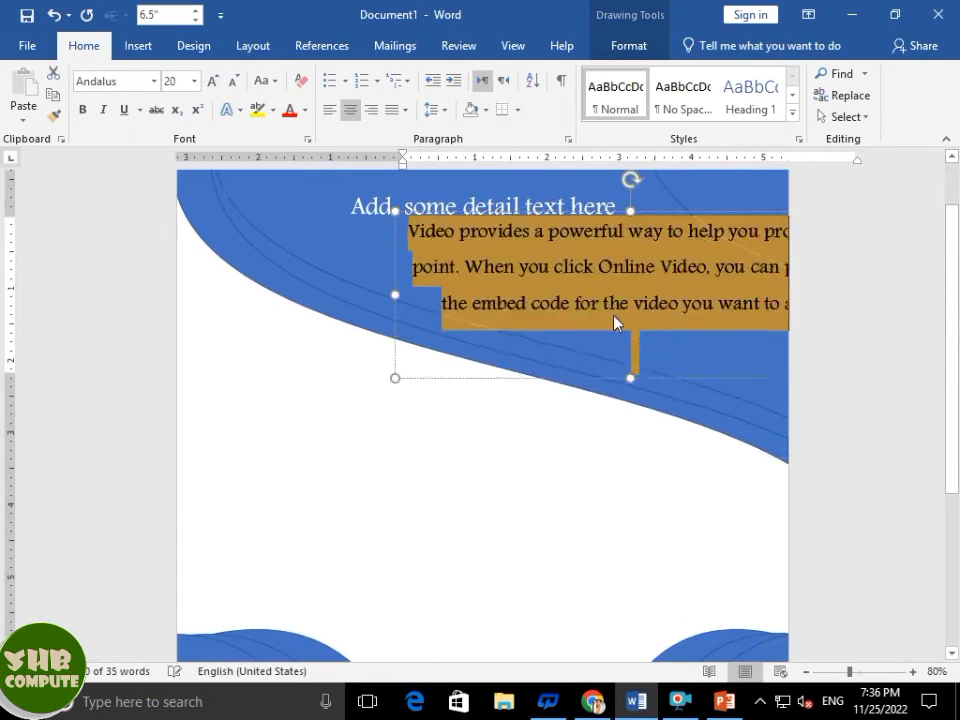
Narrow the paragraph's text box to about 3.51 inches and place it directly beneath the heading.
{"action": "left_click_drag", "start_coordinate": [677, 214], "coordinate": [598, 255]}
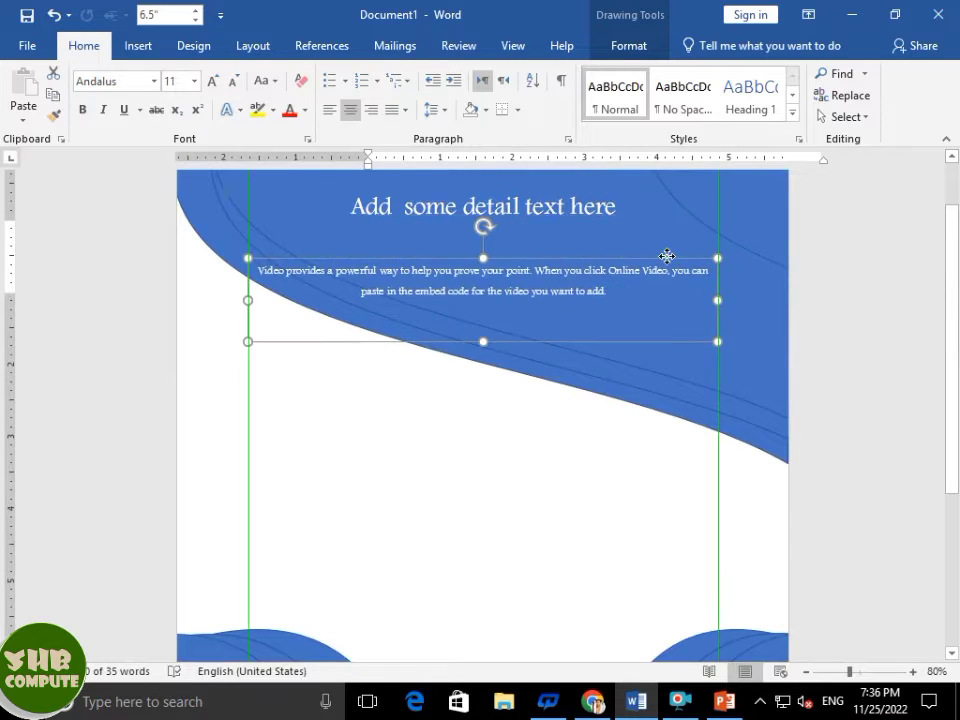
{"action": "left_click_drag", "start_coordinate": [717, 298], "coordinate": [502, 320]}
{"action": "left_click_drag", "start_coordinate": [374, 381], "coordinate": [374, 340]}
{"action": "left_click_drag", "start_coordinate": [419, 263], "coordinate": [551, 224]}
Apply the No Spacing style to the filler paragraph and set its font to Arial Narrow.
{"action": "scroll", "coordinate": [551, 224], "scroll_direction": "up", "scroll_amount": 4}
{"action": "left_click_drag", "start_coordinate": [550, 456], "coordinate": [376, 359]}
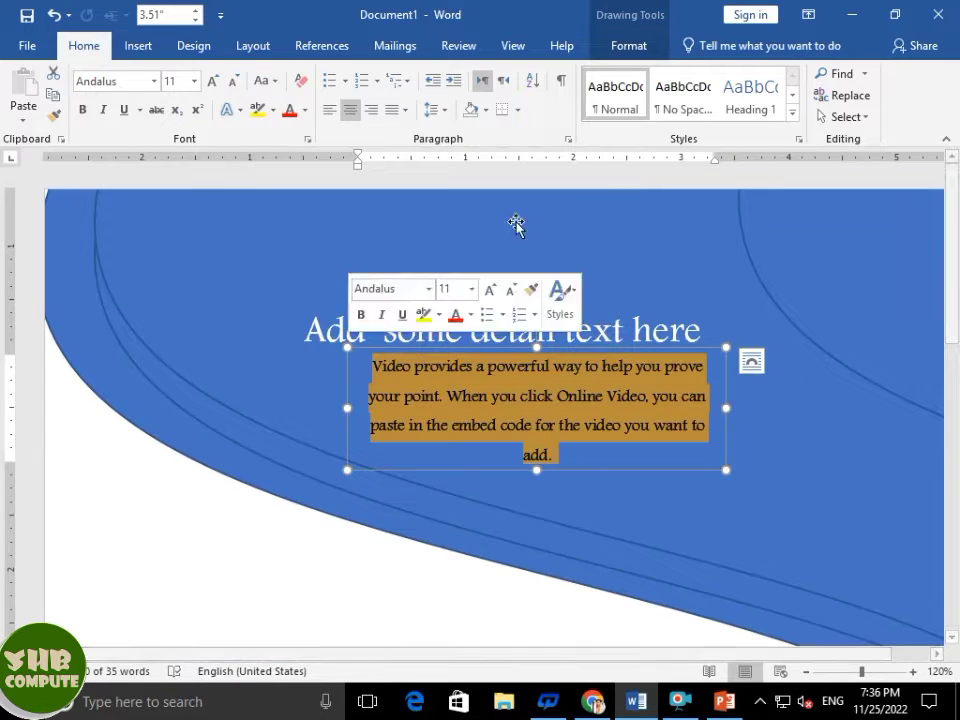
{"action": "left_click", "coordinate": [671, 117]}
{"action": "left_click", "coordinate": [154, 81]}
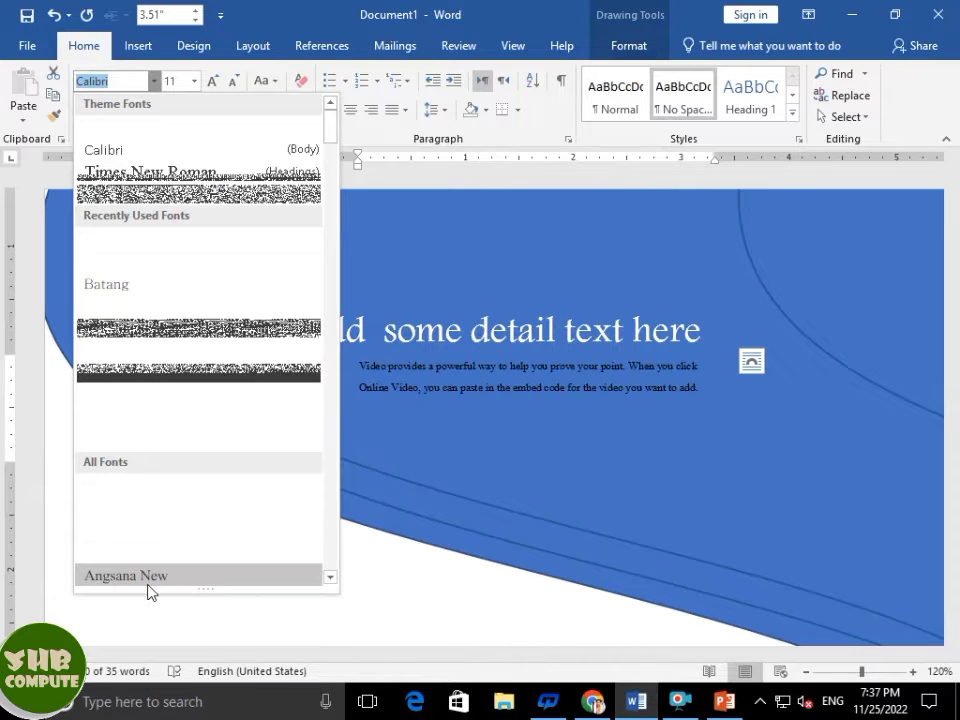
{"action": "scroll", "coordinate": [145, 545], "scroll_direction": "down", "scroll_amount": 3}
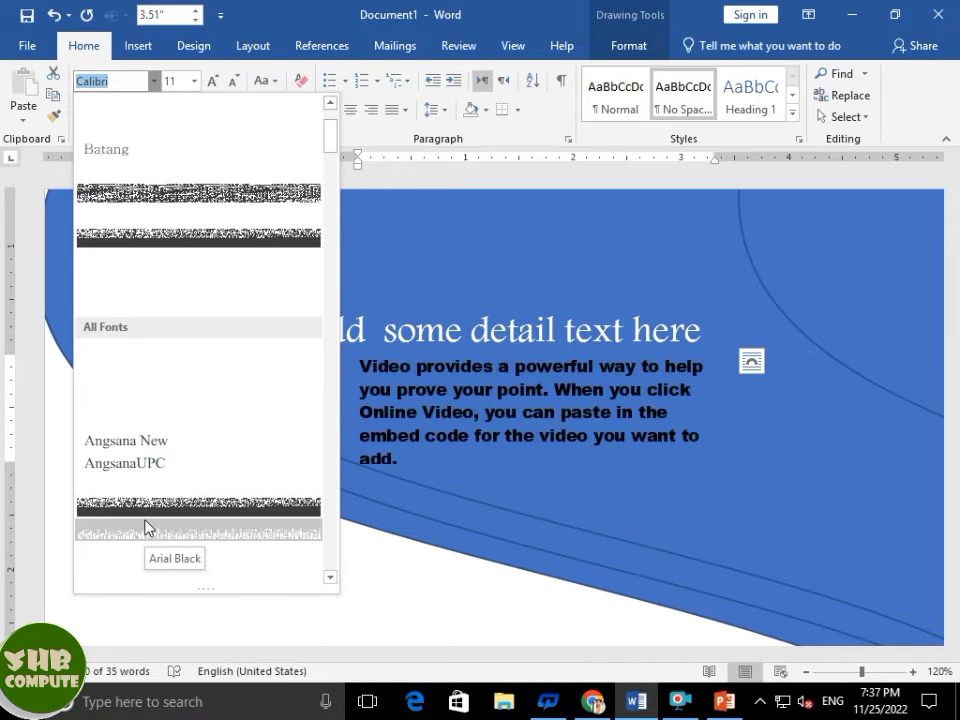
{"action": "scroll", "coordinate": [156, 508], "scroll_direction": "down", "scroll_amount": 1}
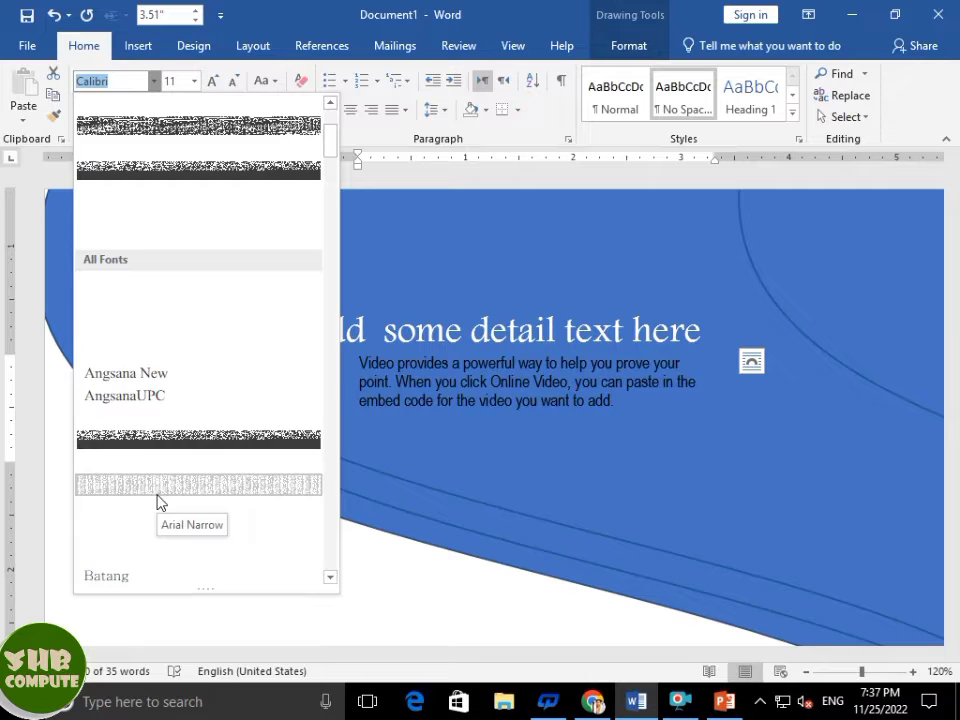
{"action": "left_click", "coordinate": [157, 503]}
Shorten the paragraph's text box to fit its lines and select it together with the heading.
{"action": "key", "text": "ctrl+a"}
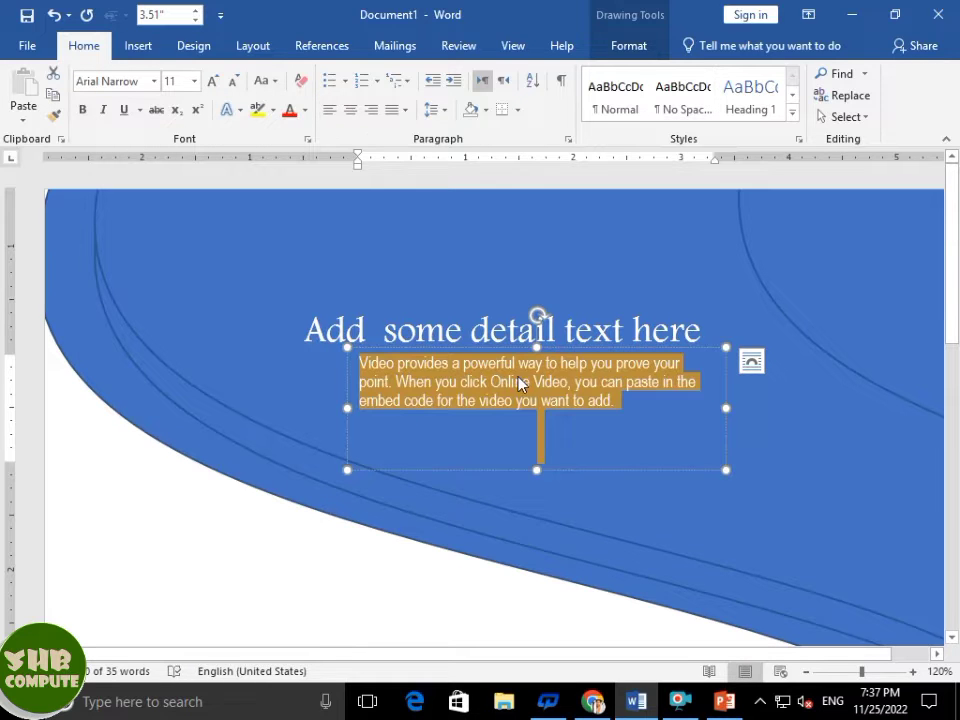
{"action": "left_click", "coordinate": [536, 434]}
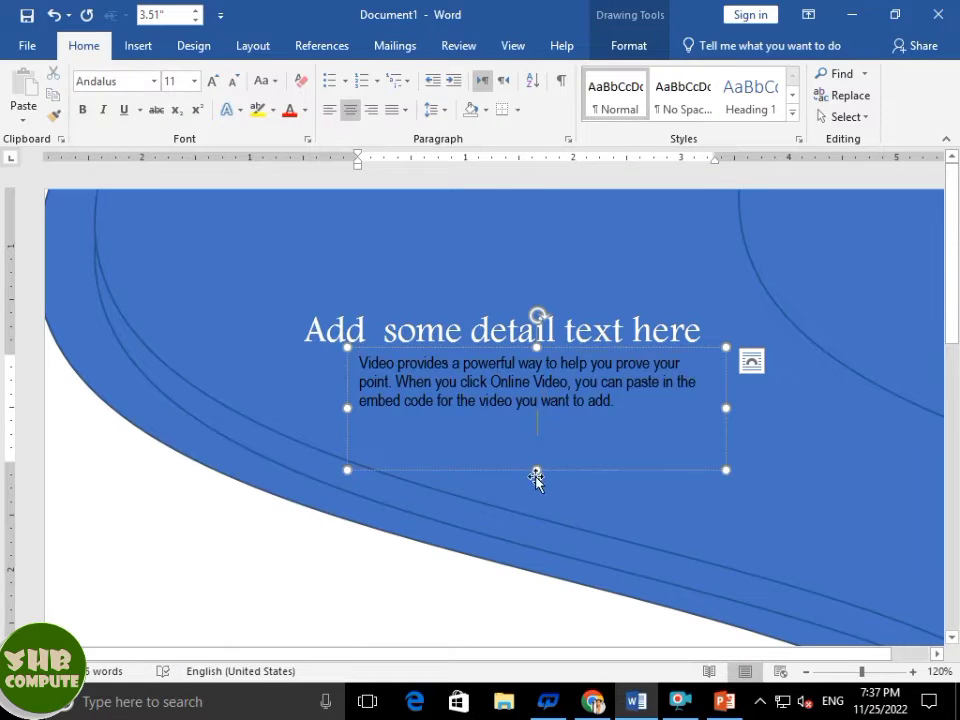
{"action": "left_click_drag", "start_coordinate": [537, 471], "coordinate": [533, 432]}
{"action": "left_click", "coordinate": [495, 329], "text": "shift"}
Find and open the Windows Character Map.
{"action": "left_click", "coordinate": [138, 711]}
{"action": "type", "text": "ch"}
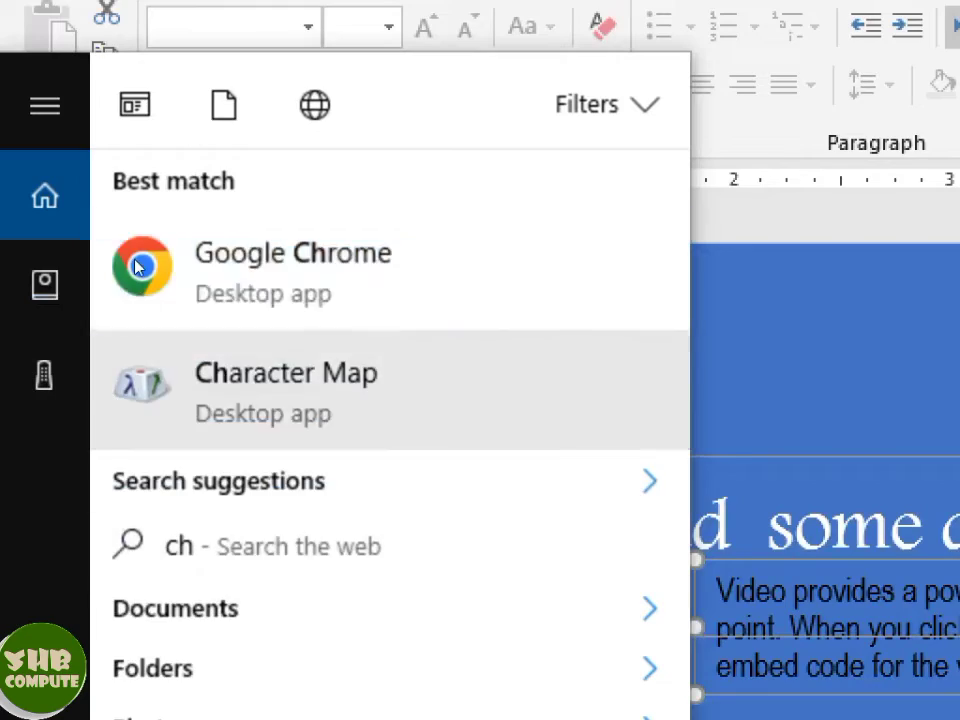
{"action": "key", "text": "Return"}
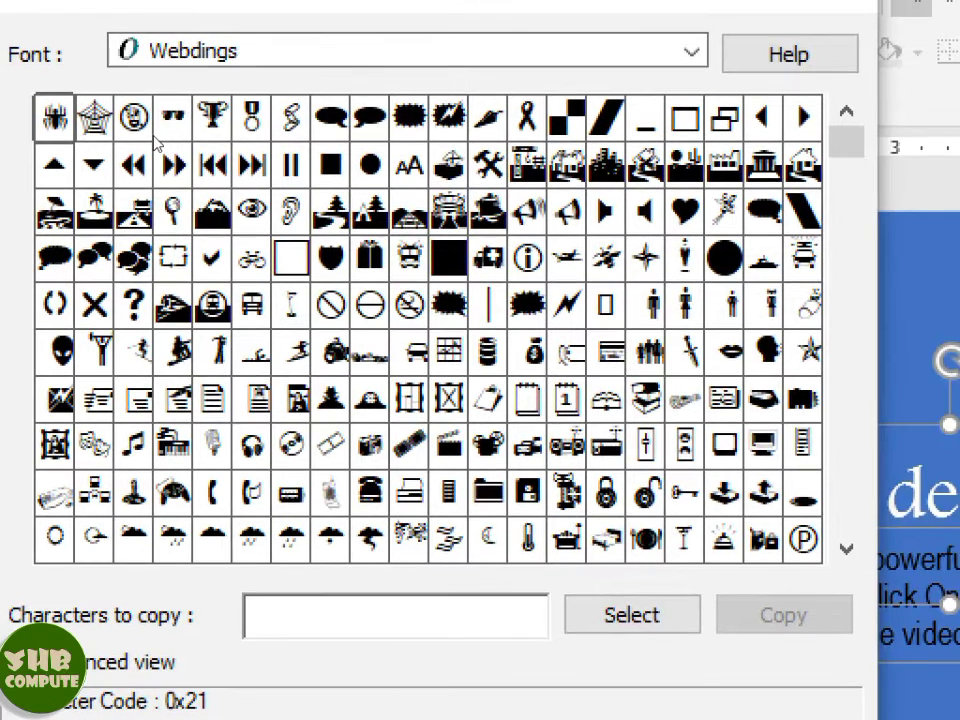
Add the Webdings medal, megaphone, lightning envelope, telephone handset and Africa-Europe globe symbols to the characters to copy.
{"action": "left_click", "coordinate": [306, 91]}
{"action": "key", "text": "Return"}
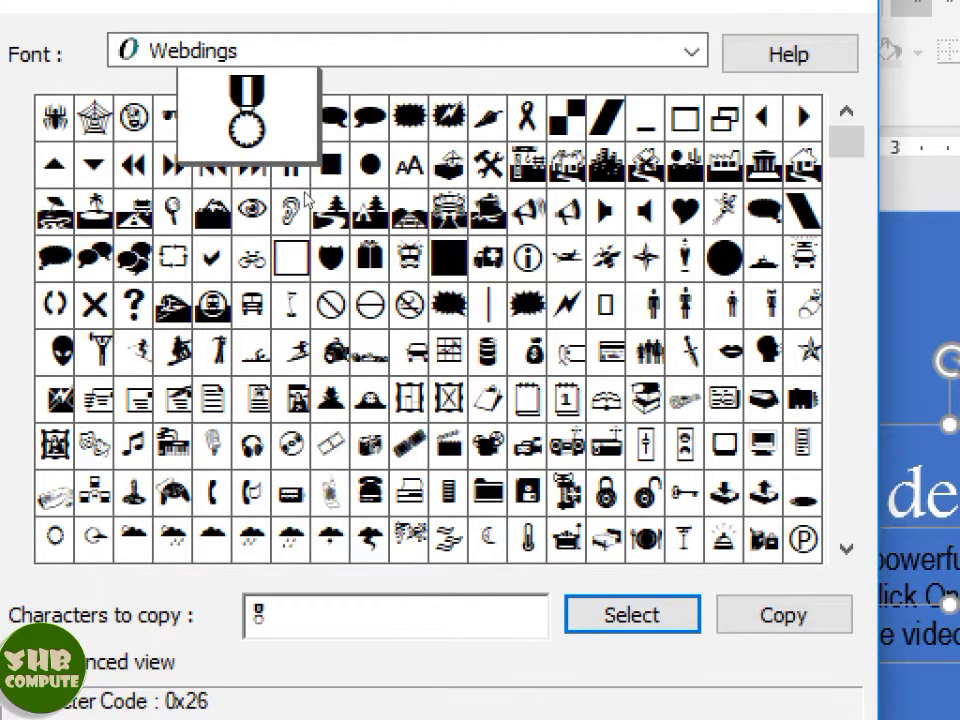
{"action": "left_click", "coordinate": [527, 212]}
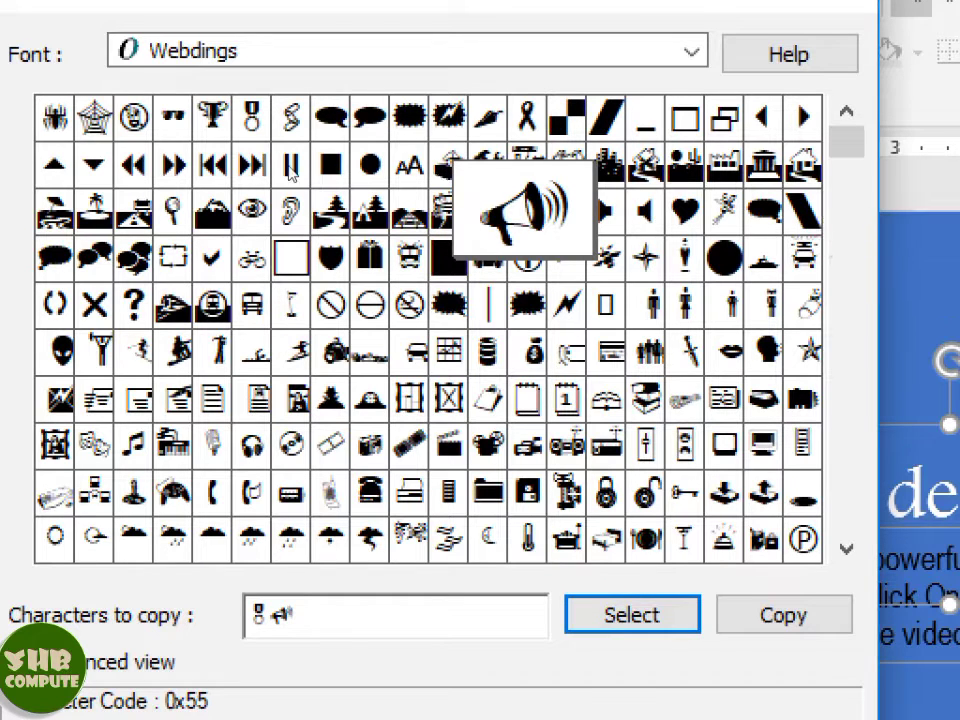
{"action": "left_click", "coordinate": [60, 398]}
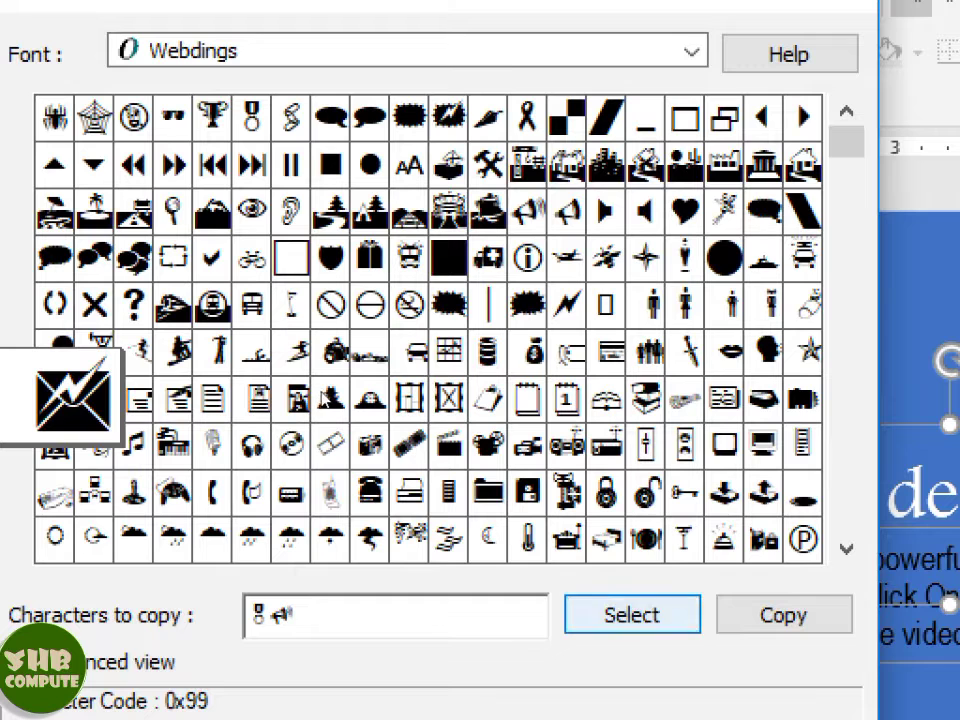
{"action": "left_click", "coordinate": [632, 615]}
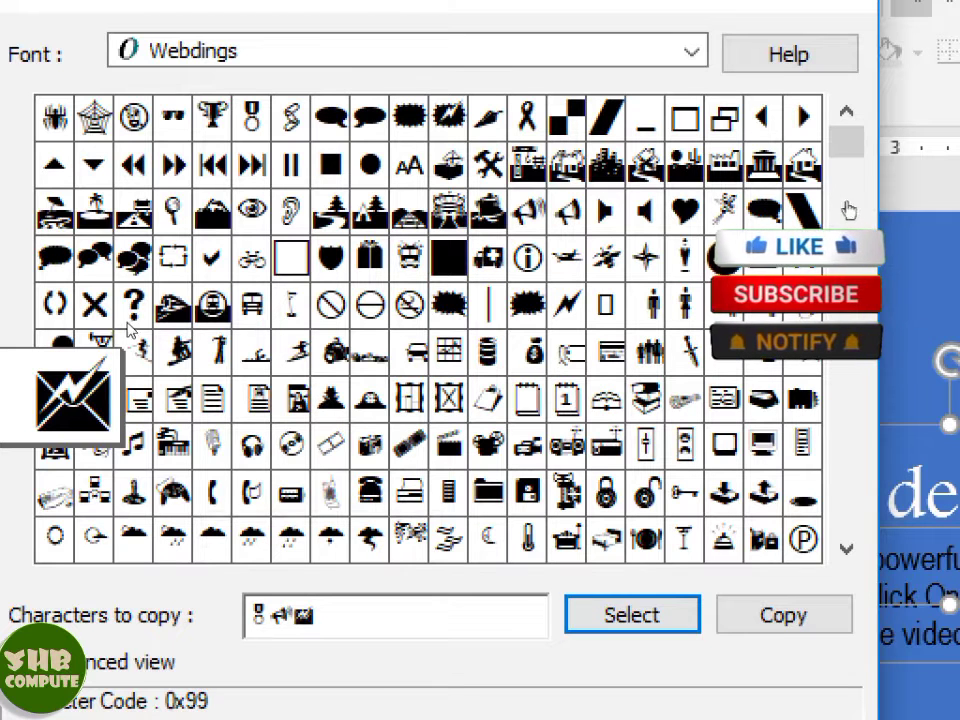
{"action": "left_click", "coordinate": [213, 491]}
{"action": "left_click", "coordinate": [632, 615]}
{"action": "scroll", "coordinate": [452, 360], "scroll_direction": "down", "scroll_amount": 1}
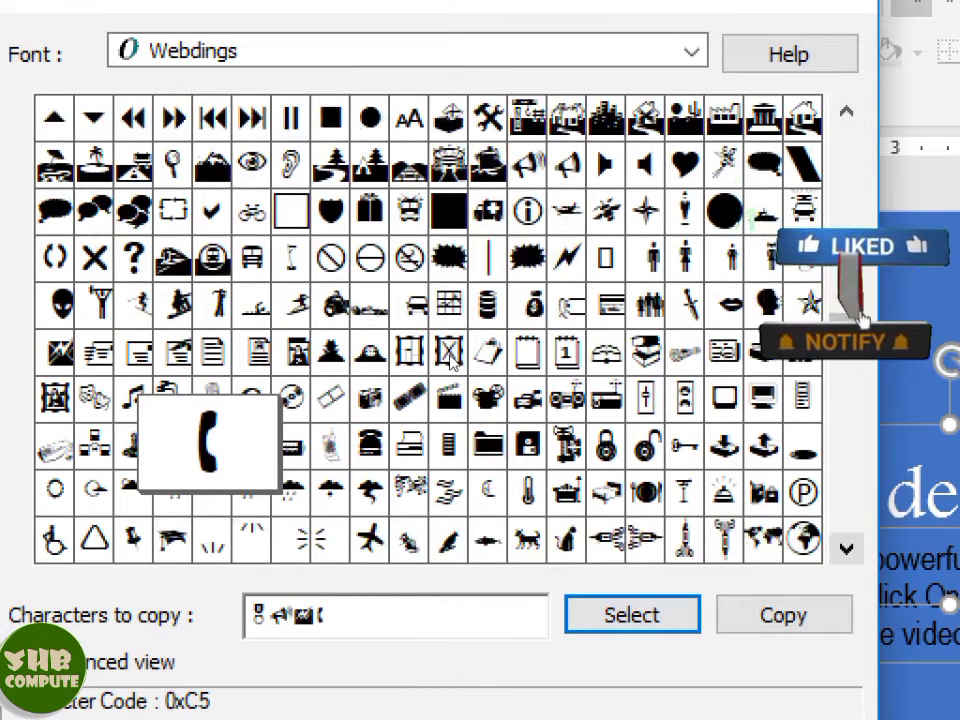
{"action": "scroll", "coordinate": [453, 359], "scroll_direction": "down", "scroll_amount": 1}
{"action": "left_click", "coordinate": [800, 490]}
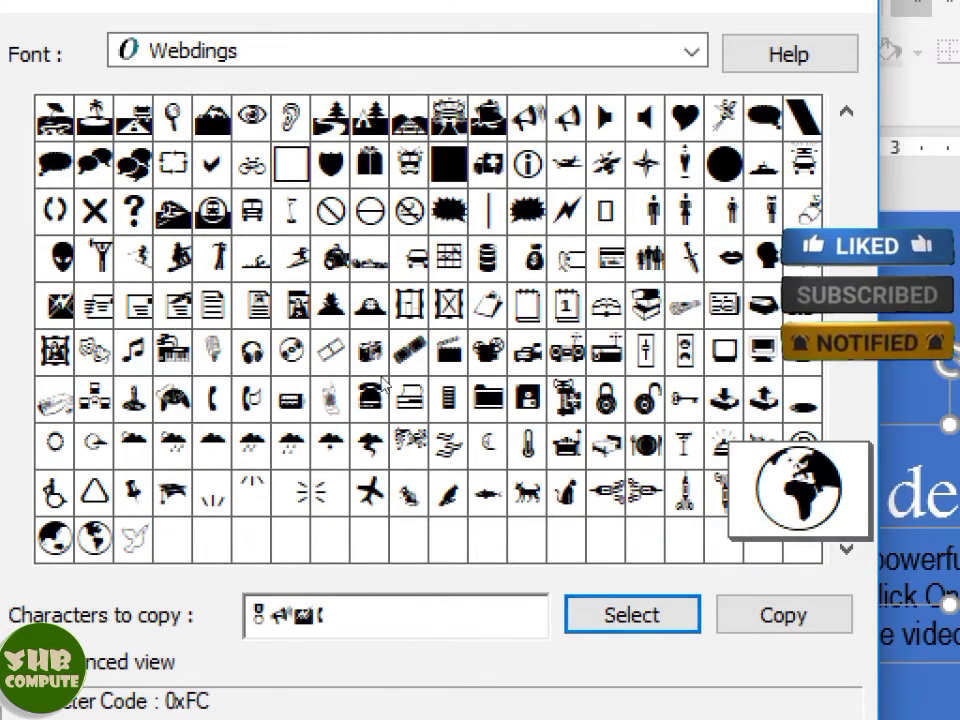
{"action": "left_click", "coordinate": [632, 615]}
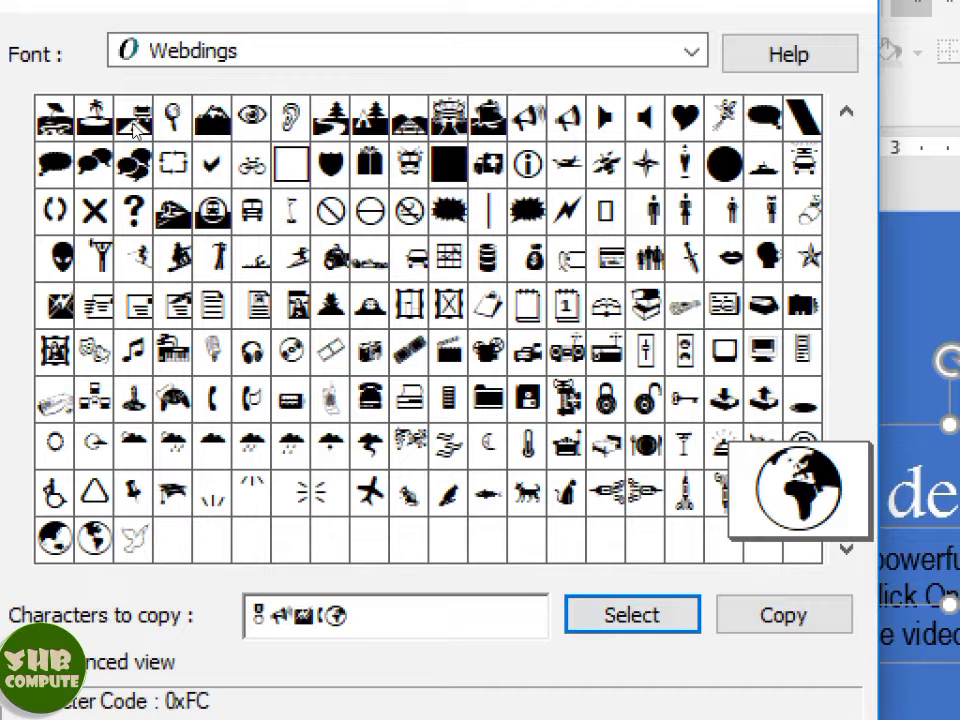
Switch the character font to Wingdings and add the envelope symbol to the characters to copy.
{"action": "left_click", "coordinate": [165, 51]}
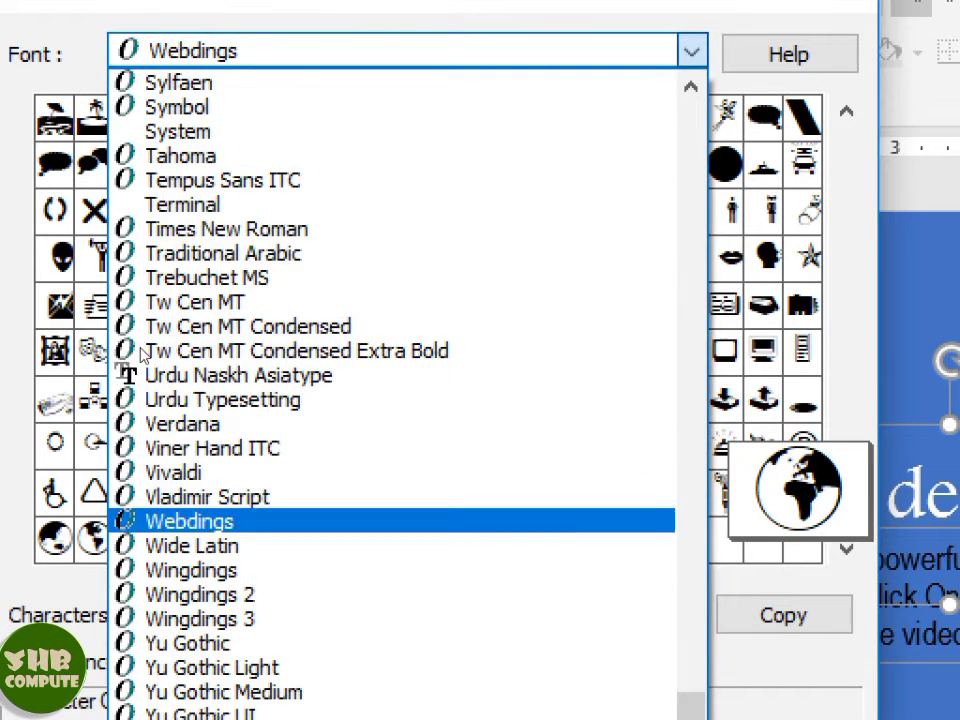
{"action": "left_click", "coordinate": [190, 570]}
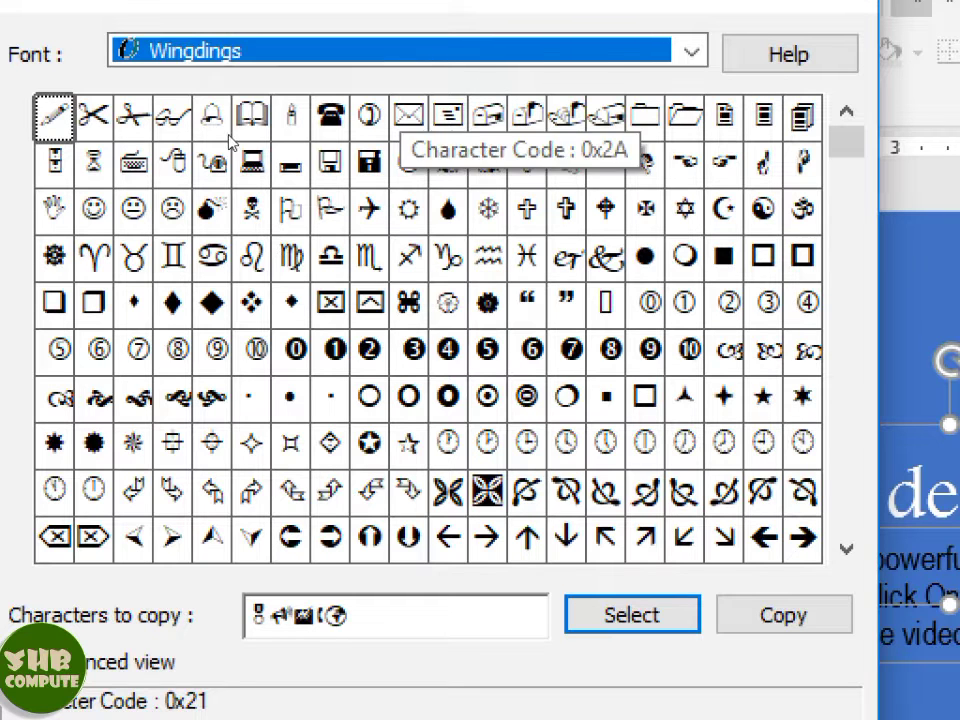
{"action": "left_click", "coordinate": [408, 115]}
{"action": "key", "text": "Return"}
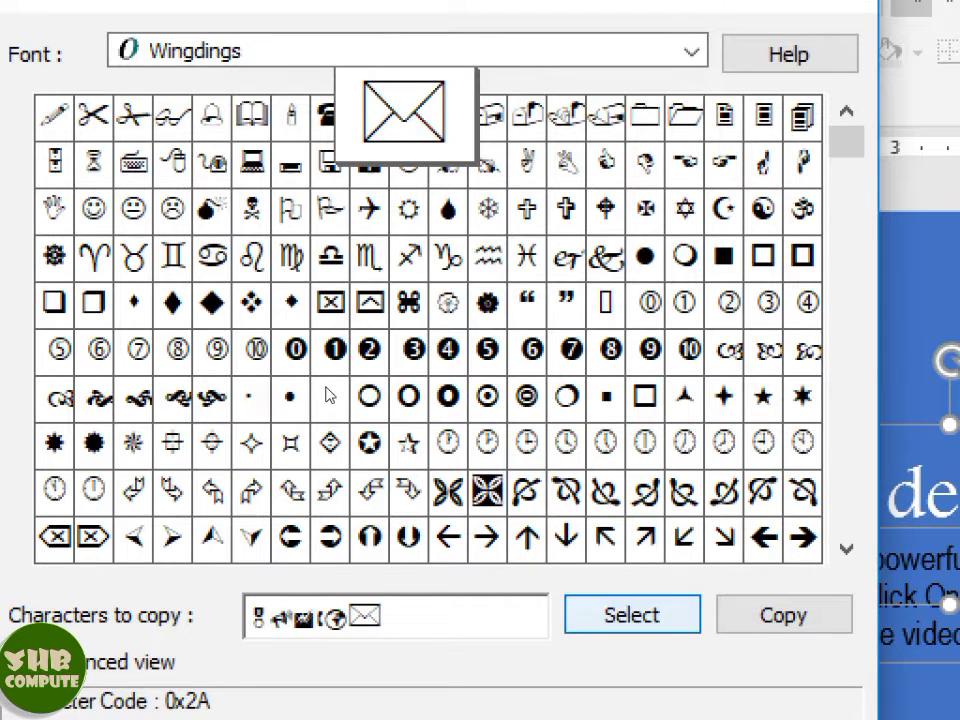
{"action": "left_click_drag", "start_coordinate": [408, 115], "coordinate": [690, 349]}
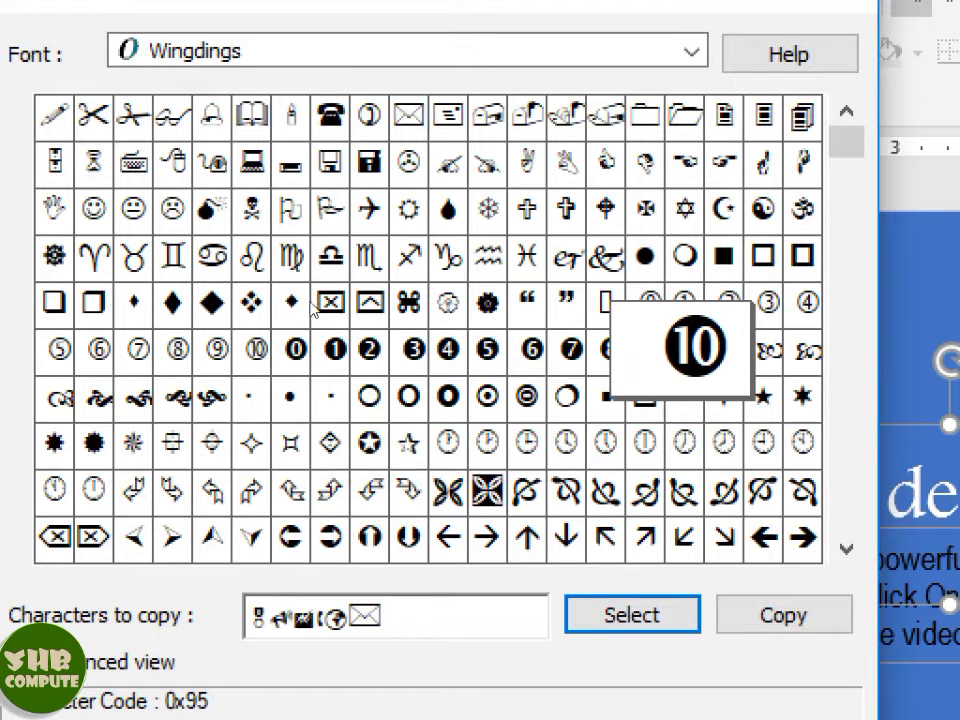
{"action": "scroll", "coordinate": [452, 368], "scroll_direction": "down", "scroll_amount": 1}
{"action": "scroll", "coordinate": [452, 368], "scroll_direction": "down", "scroll_amount": 1}
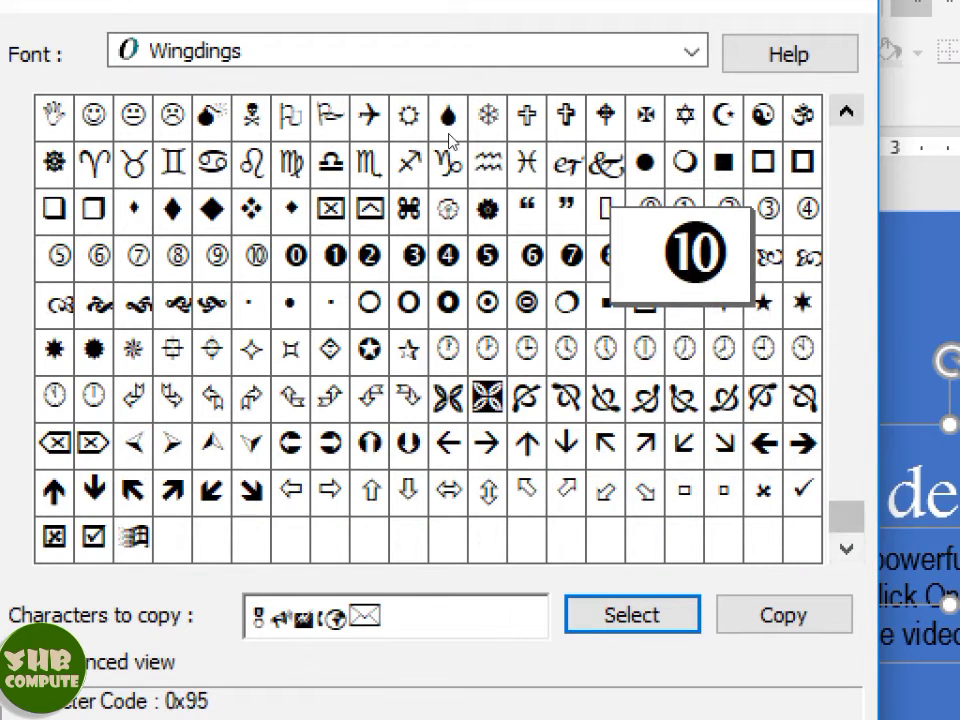
{"action": "scroll", "coordinate": [452, 141], "scroll_direction": "up", "scroll_amount": 2}
{"action": "mouse_move", "coordinate": [428, 152]}
{"action": "left_mouse_down"}
{"action": "mouse_move", "coordinate": [803, 118]}
{"action": "mouse_move", "coordinate": [251, 118]}
{"action": "mouse_move", "coordinate": [78, 148]}
{"action": "mouse_move", "coordinate": [48, 132]}
{"action": "mouse_move", "coordinate": [55, 160]}
{"action": "mouse_move", "coordinate": [94, 208]}
{"action": "mouse_move", "coordinate": [172, 208]}
{"action": "mouse_move", "coordinate": [291, 256]}
{"action": "mouse_move", "coordinate": [251, 208]}
{"action": "mouse_move", "coordinate": [178, 349]}
{"action": "mouse_move", "coordinate": [487, 349]}
{"action": "mouse_move", "coordinate": [566, 441]}
{"action": "mouse_move", "coordinate": [722, 441]}
{"action": "left_mouse_up"}
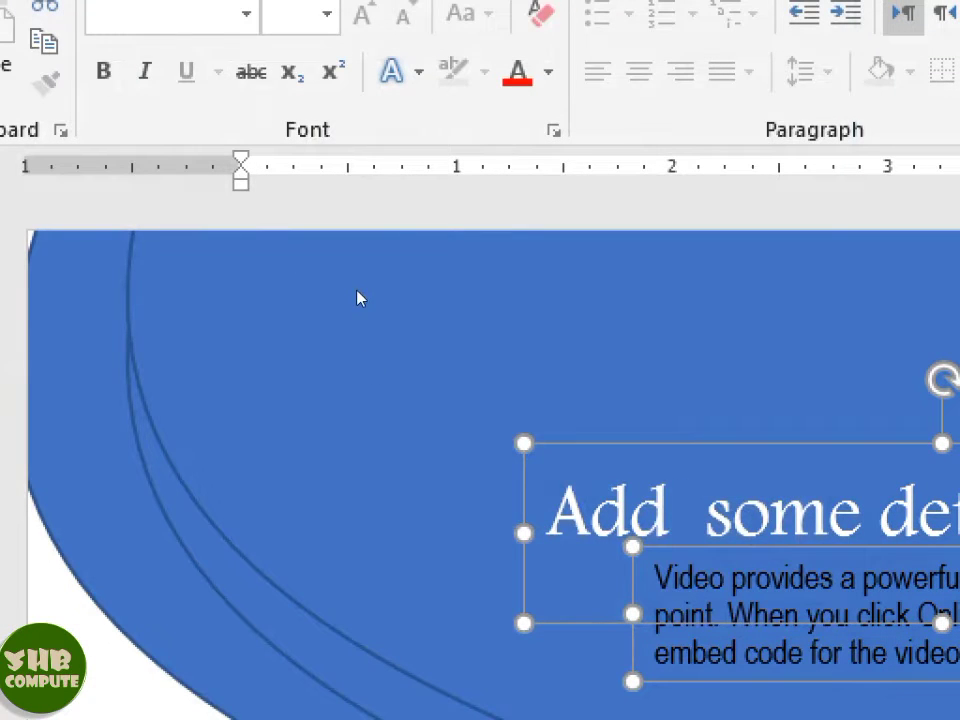
Duplicate the heading's text box and replace the copy's text with the copied symbols.
{"action": "left_click", "coordinate": [375, 274]}
{"action": "left_click", "coordinate": [630, 514]}
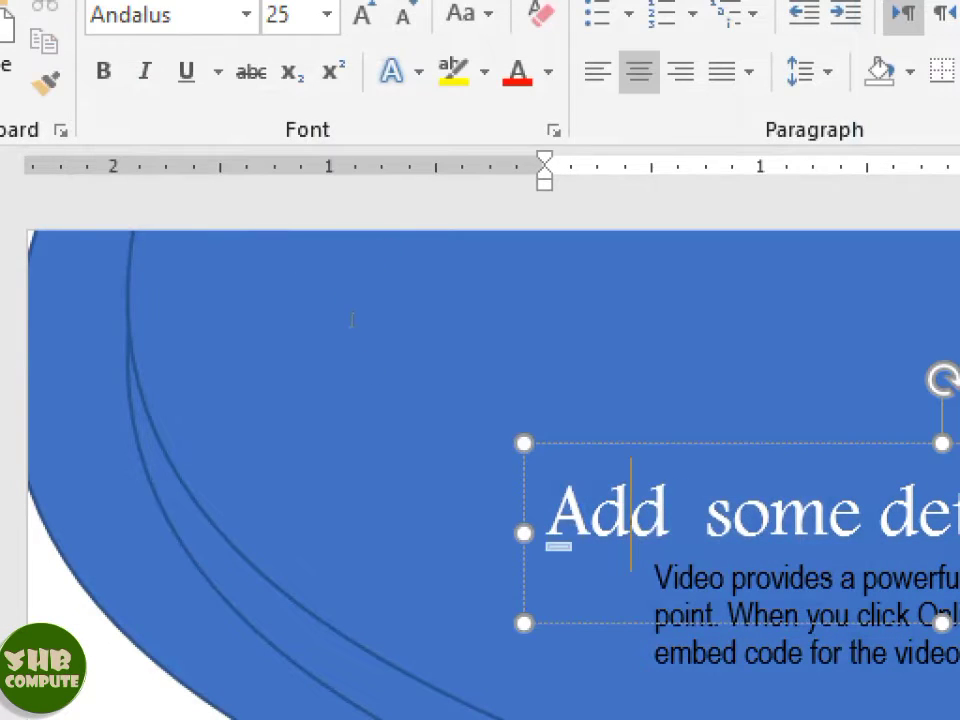
{"action": "left_click_drag", "start_coordinate": [356, 298], "coordinate": [237, 264]}
{"action": "key", "text": "ctrl+a"}
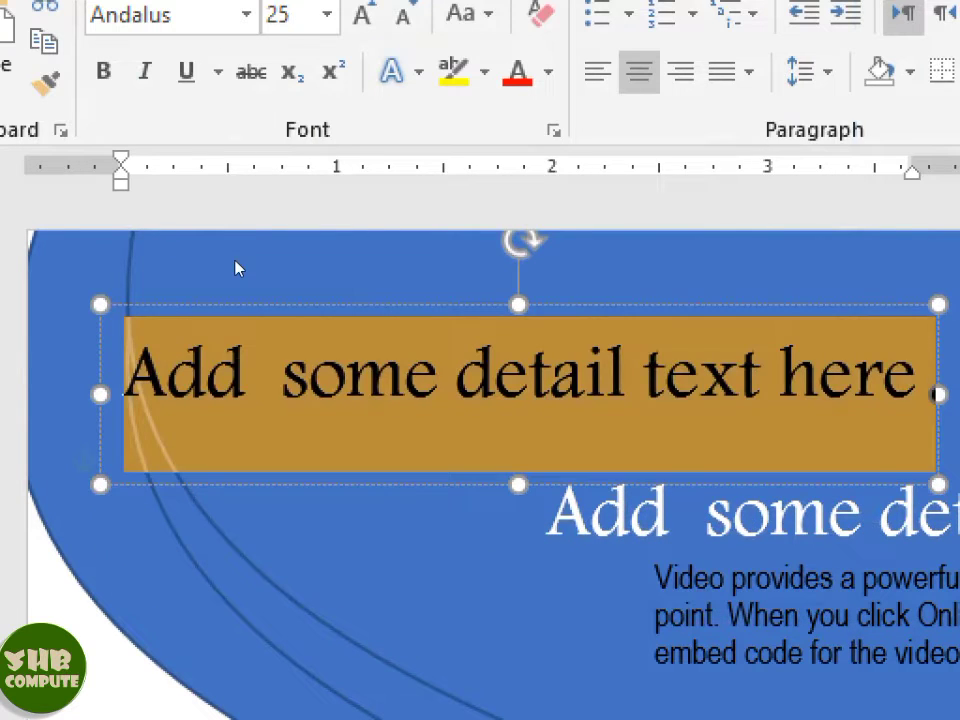
{"action": "key", "text": "ctrl+v"}
{"action": "key", "text": "ctrl+a"}
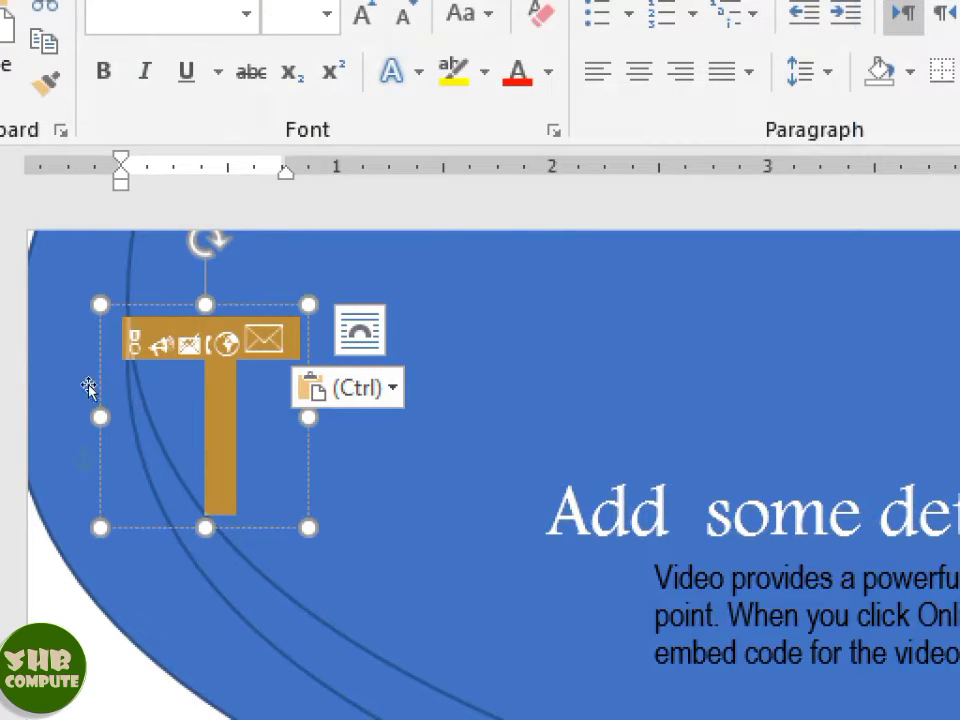
{"action": "left_click_drag", "start_coordinate": [218, 485], "coordinate": [218, 322]}
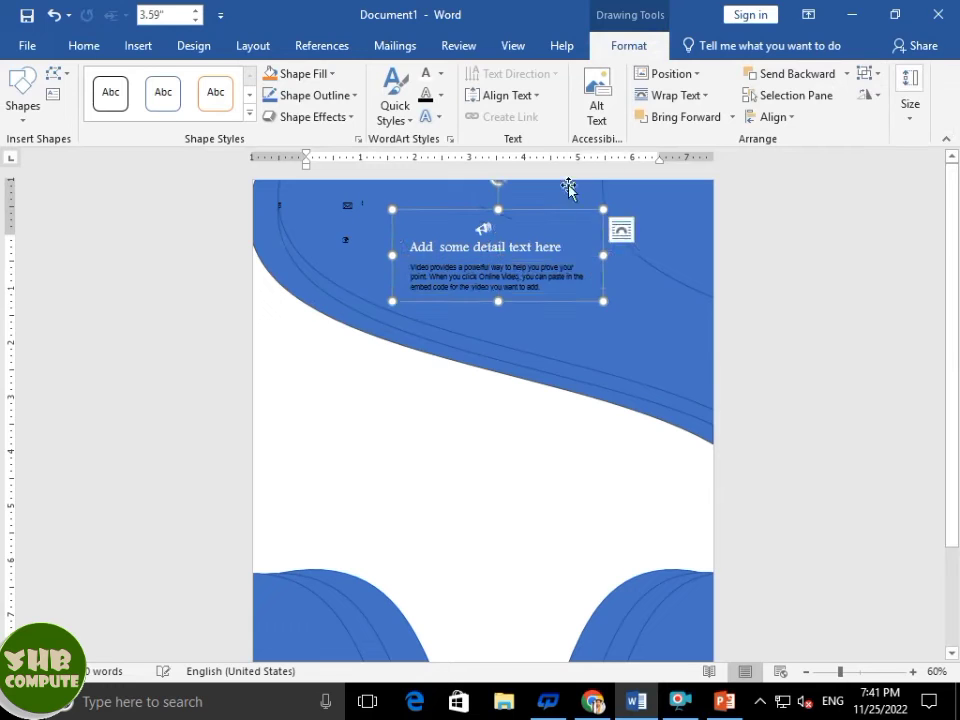
Move the heading and paragraph block into the white area below the top wave and place a copy beneath it.
{"action": "left_click_drag", "start_coordinate": [556, 209], "coordinate": [389, 432]}
{"action": "left_click", "coordinate": [405, 405]}
{"action": "left_click", "coordinate": [416, 378]}
{"action": "key", "text": "Up"}
{"action": "key", "text": "Up"}
{"action": "key", "text": "Up"}
{"action": "key", "text": "Up"}
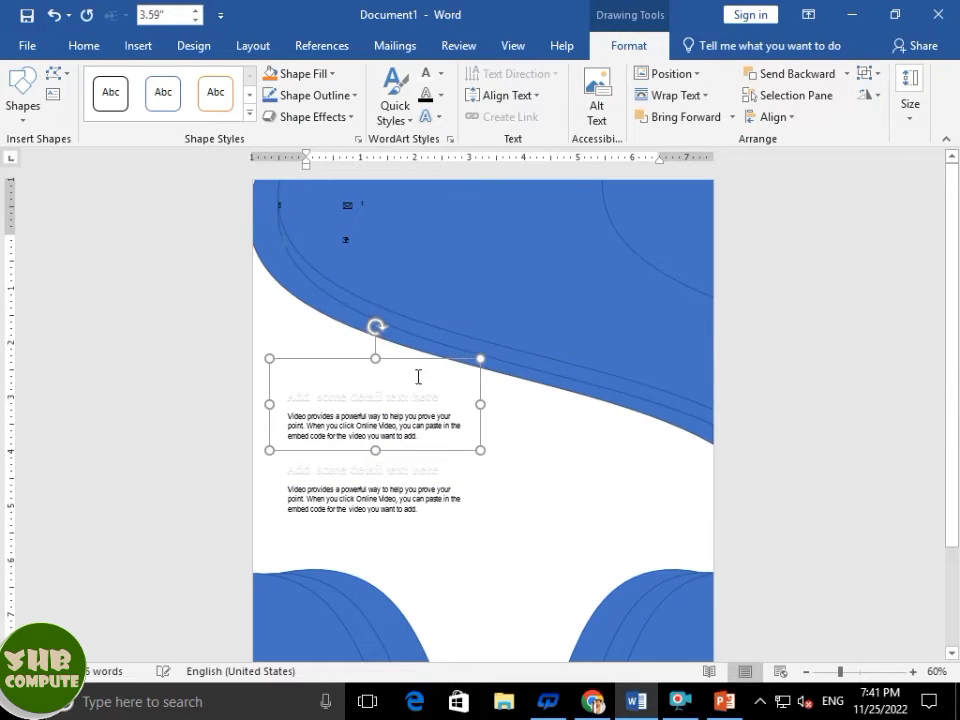
{"action": "left_click", "coordinate": [432, 455]}
{"action": "left_click", "coordinate": [460, 433]}
{"action": "scroll", "coordinate": [456, 428], "scroll_direction": "down", "scroll_amount": 1}
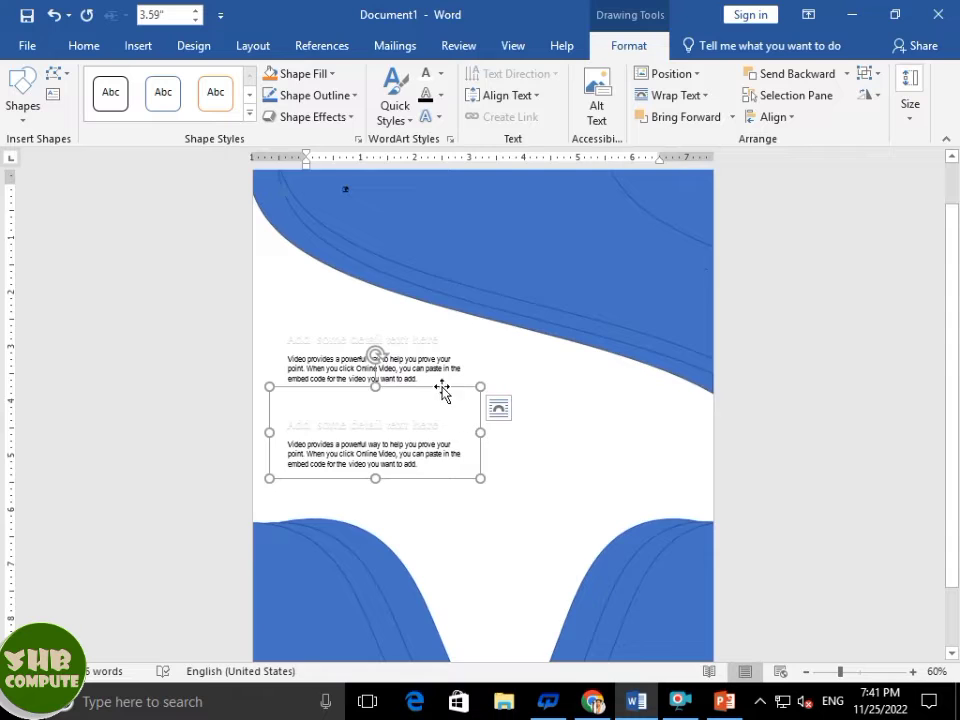
{"action": "scroll", "coordinate": [443, 393], "scroll_direction": "up", "scroll_amount": 4}
{"action": "left_click", "coordinate": [138, 45]}
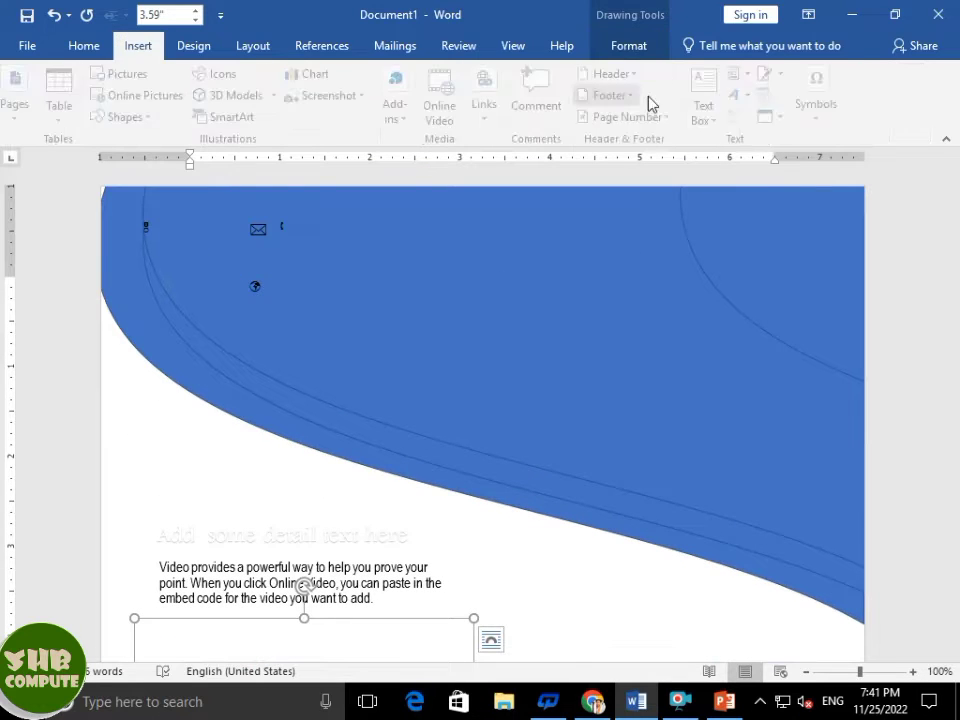
{"action": "left_click", "coordinate": [740, 96]}
{"action": "left_click", "coordinate": [795, 135]}
{"action": "scroll", "coordinate": [518, 466], "scroll_direction": "down", "scroll_amount": 6}
{"action": "key", "text": "ctrl+z"}
{"action": "scroll", "coordinate": [521, 466], "scroll_direction": "up", "scroll_amount": 6}
{"action": "left_click", "coordinate": [518, 470]}
{"action": "left_click", "coordinate": [512, 568]}
Insert a light blue reflected WordArt in the top wave and enter the contact address in it.
{"action": "left_click", "coordinate": [138, 46]}
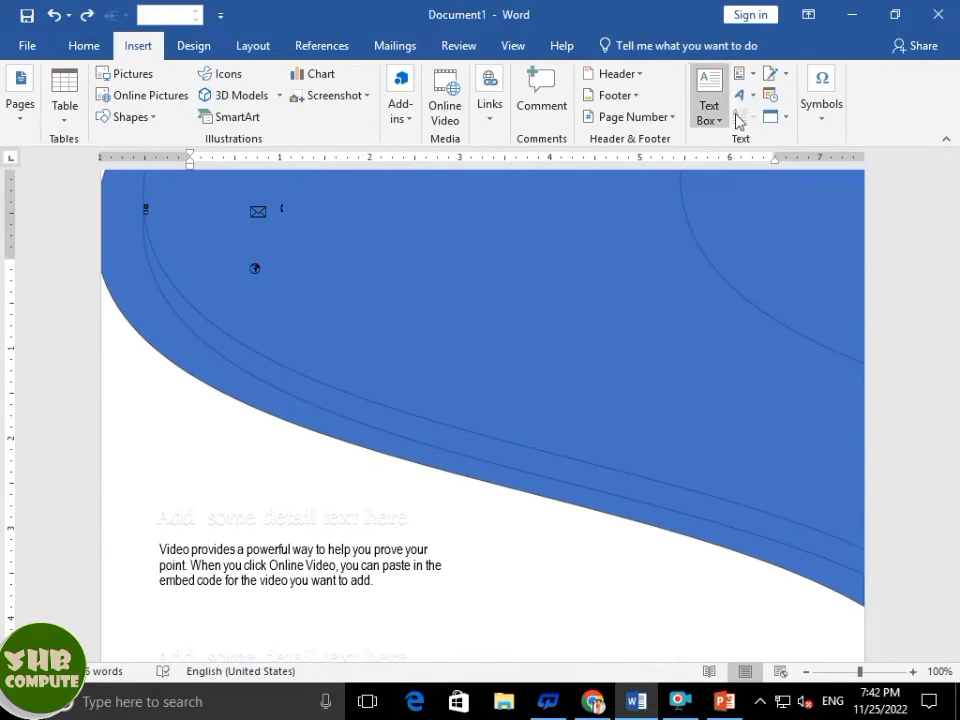
{"action": "left_click", "coordinate": [741, 96]}
{"action": "left_click", "coordinate": [800, 185]}
{"action": "left_click_drag", "start_coordinate": [390, 256], "coordinate": [497, 246]}
{"action": "triple_click", "coordinate": [490, 284]}
{"action": "type", "text": "c"}
{"action": "key", "text": "BackSpace"}
{"action": "type", "text": "a"}
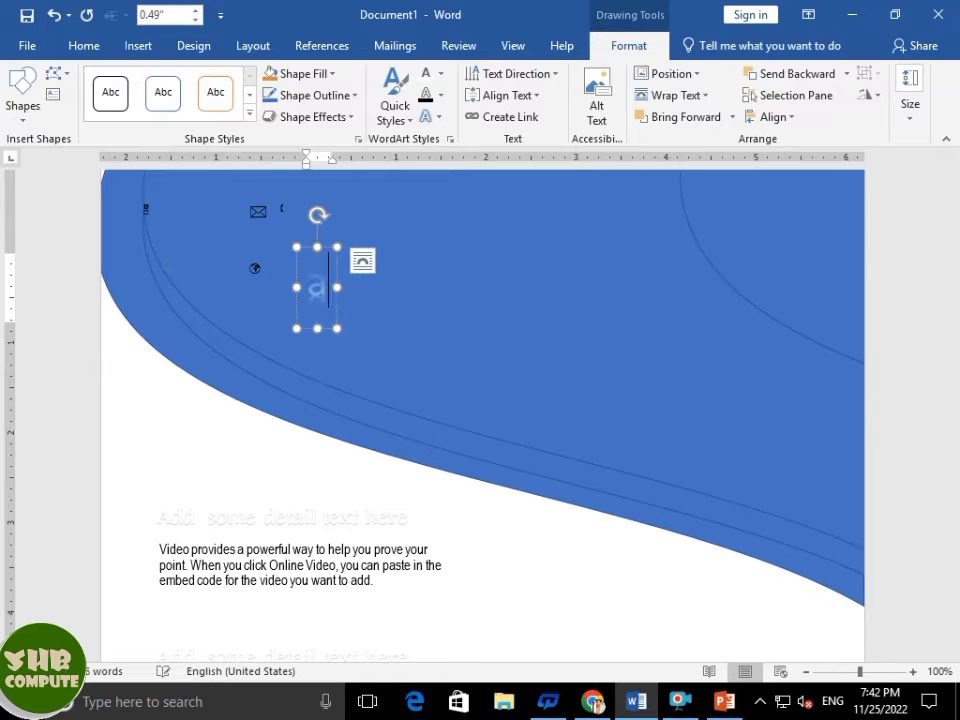
{"action": "type", "text": "ddress"}
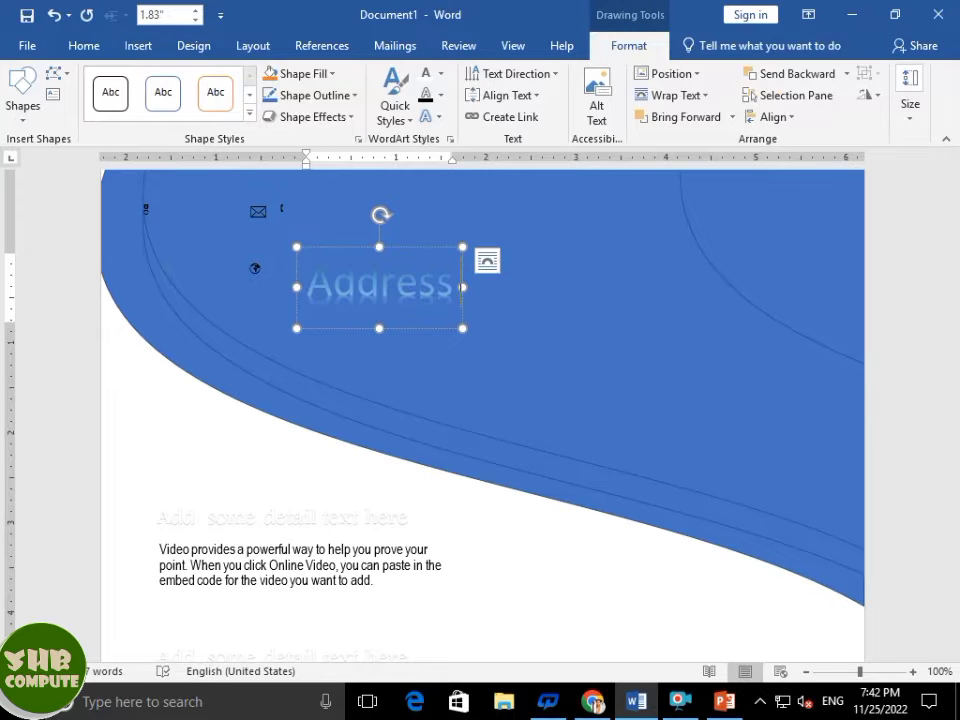
{"action": "type", "text": " :near nationl bank matli"}
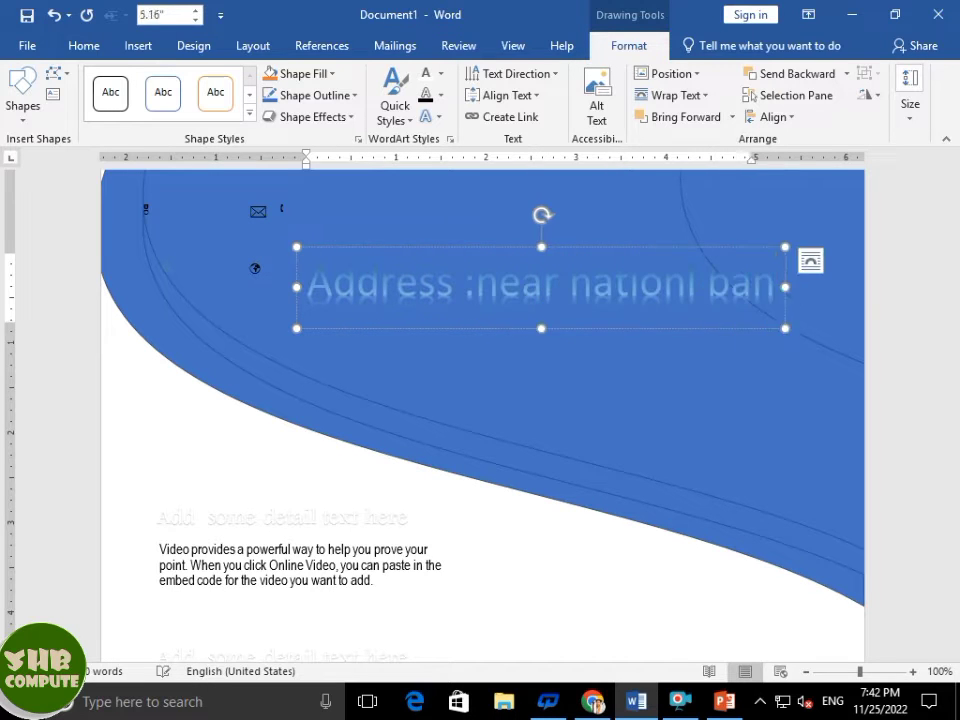
Reduce the whole address text by eight font size steps.
{"action": "key", "text": "ctrl+a"}
{"action": "key", "text": "ctrl+shift+comma"}
{"action": "key", "text": "ctrl+shift+comma"}
{"action": "key", "text": "ctrl+shift+comma"}
{"action": "key", "text": "ctrl+shift+comma"}
{"action": "key", "text": "ctrl+shift+comma"}
{"action": "key", "text": "ctrl+shift+comma"}
{"action": "key", "text": "ctrl+shift+comma"}
{"action": "key", "text": "ctrl+shift+comma"}
{"action": "mouse_move", "coordinate": [640, 338]}
{"action": "left_mouse_down"}
{"action": "mouse_move", "coordinate": [662, 378]}
{"action": "mouse_move", "coordinate": [651, 381]}
{"action": "left_mouse_up"}
{"action": "left_click", "coordinate": [664, 356]}
Draw a location pin from a narrow oval shape about 0.26" wide with a circle about 0.1" wide inside it.
{"action": "left_click", "coordinate": [23, 95]}
{"action": "left_click", "coordinate": [20, 158]}
{"action": "scroll", "coordinate": [651, 354], "scroll_direction": "up", "scroll_amount": 4}
{"action": "left_click_drag", "start_coordinate": [800, 367], "coordinate": [819, 395]}
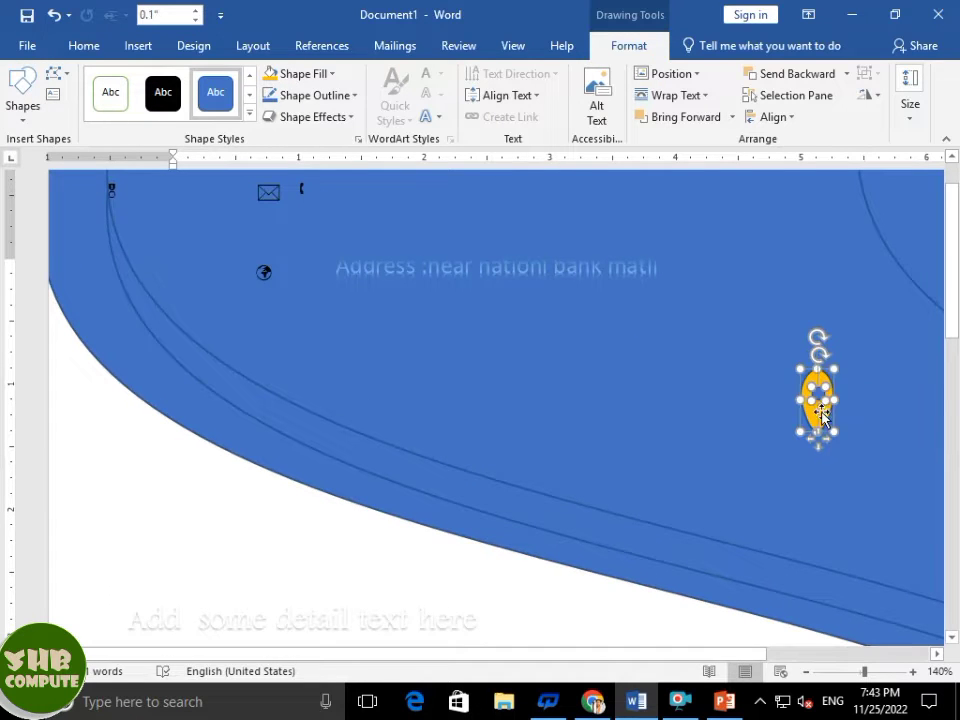
Restyle the location pin with no fill, a black outline and a black centre dot.
{"action": "left_click", "coordinate": [315, 95]}
{"action": "left_click", "coordinate": [311, 261]}
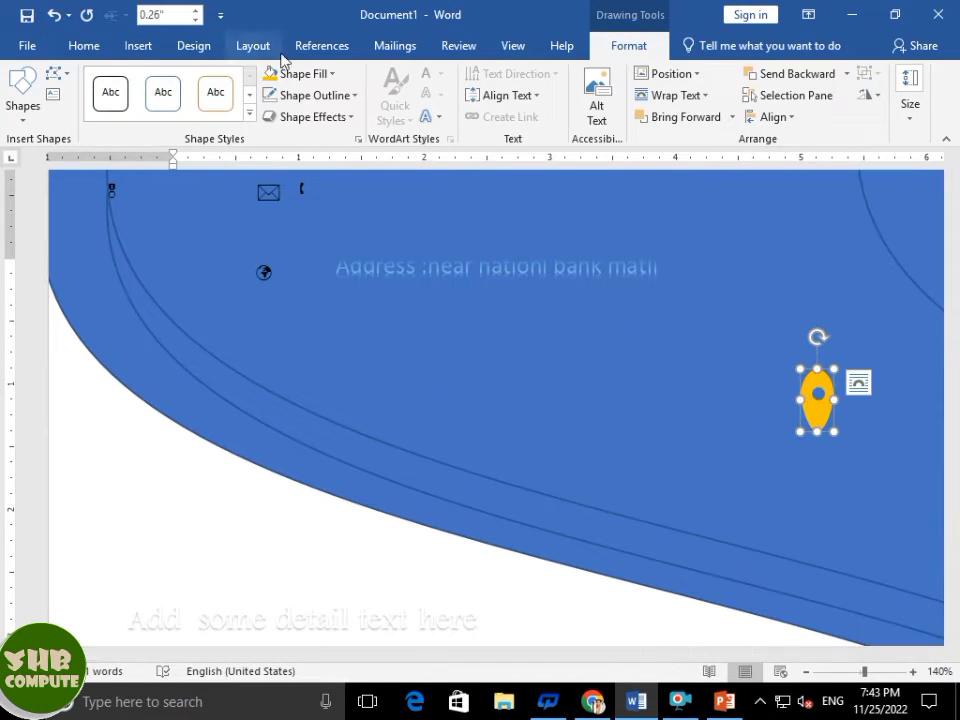
{"action": "left_click", "coordinate": [305, 74]}
{"action": "left_click", "coordinate": [350, 240]}
{"action": "left_click", "coordinate": [315, 95]}
{"action": "left_click", "coordinate": [285, 138]}
{"action": "left_click", "coordinate": [819, 394]}
{"action": "left_click", "coordinate": [305, 74]}
{"action": "left_click", "coordinate": [286, 116]}
{"action": "left_click", "coordinate": [695, 465]}
Place the location pin directly in front of the address text and group the two.
{"action": "left_click", "coordinate": [803, 400]}
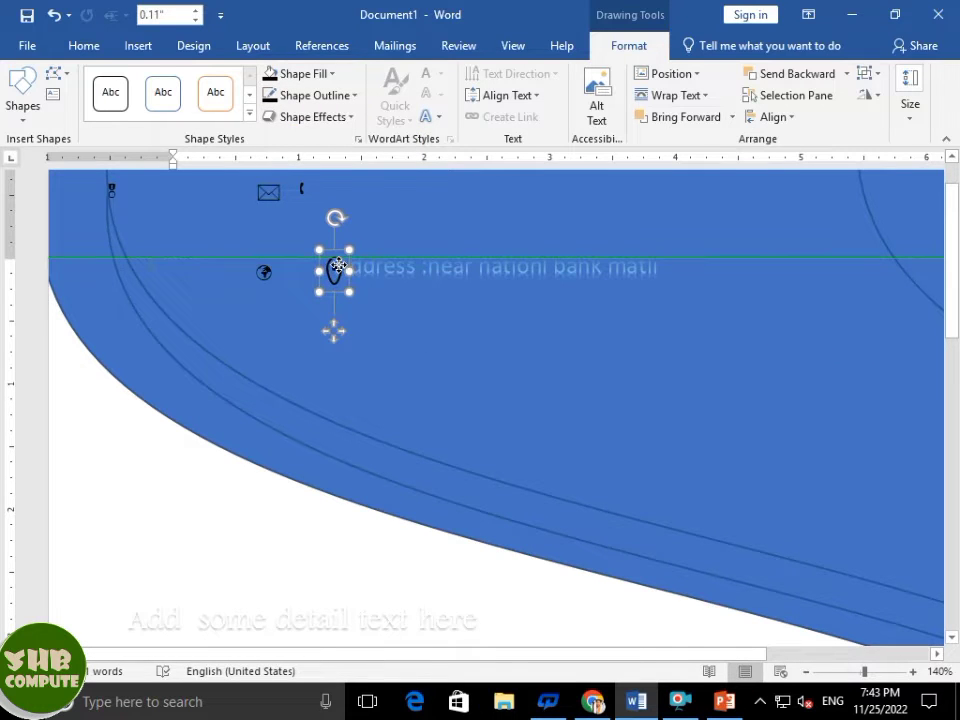
{"action": "left_click_drag", "start_coordinate": [333, 262], "coordinate": [327, 257]}
{"action": "left_click", "coordinate": [420, 270], "text": "shift"}
{"action": "left_click", "coordinate": [867, 74]}
{"action": "left_click", "coordinate": [889, 97]}
Move the grouped pin and address down onto the wave at the page's bottom left.
{"action": "scroll", "coordinate": [527, 244], "scroll_direction": "down", "scroll_amount": 4}
{"action": "left_click_drag", "start_coordinate": [527, 244], "coordinate": [454, 555]}
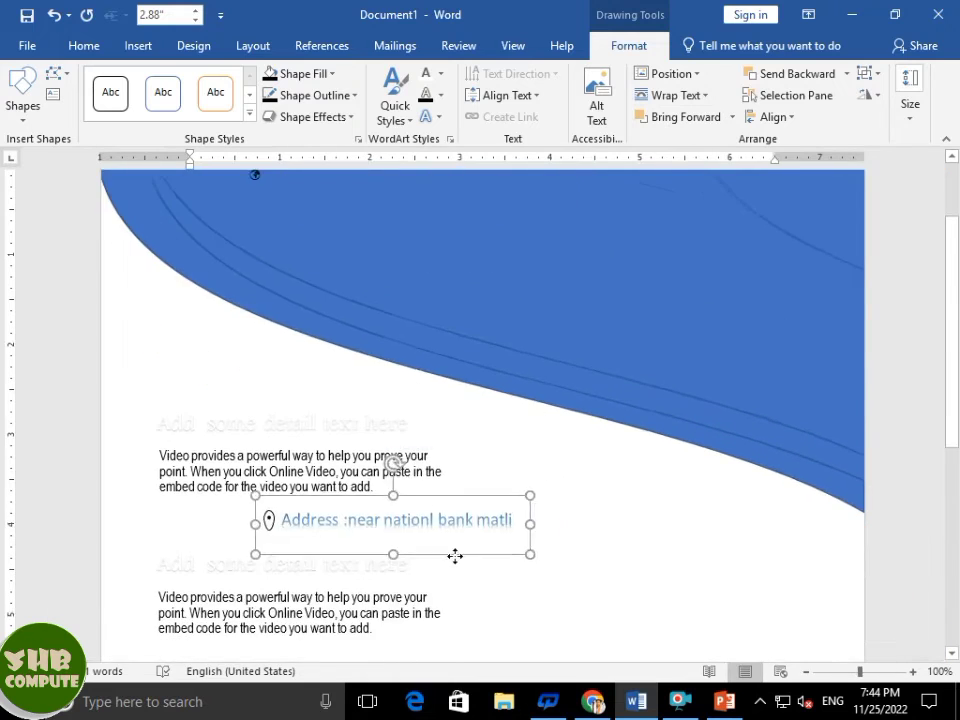
{"action": "scroll", "coordinate": [447, 479], "scroll_direction": "down", "scroll_amount": 3}
{"action": "left_click_drag", "start_coordinate": [452, 313], "coordinate": [332, 548]}
{"action": "left_click_drag", "start_coordinate": [321, 488], "coordinate": [309, 520]}
Shrink the grouped address text to 11 pt.
{"action": "left_click", "coordinate": [317, 541]}
{"action": "key", "text": "ctrl+a"}
{"action": "key", "text": "ctrl+bracketleft"}
{"action": "key", "text": "ctrl+bracketleft"}
{"action": "key", "text": "ctrl+bracketleft"}
{"action": "left_click", "coordinate": [450, 420]}
{"action": "scroll", "coordinate": [249, 625], "scroll_direction": "up", "scroll_amount": 4}
{"action": "scroll", "coordinate": [249, 625], "scroll_direction": "down", "scroll_amount": 3}
Nudge the pin and address into line with each other and ungroup them.
{"action": "left_click", "coordinate": [131, 609]}
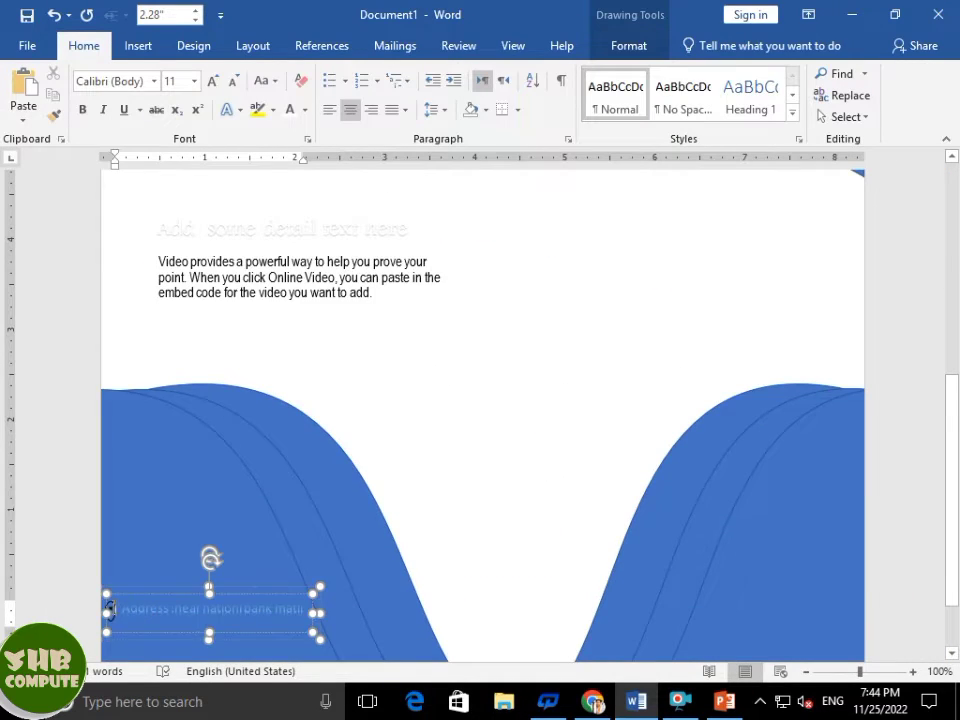
{"action": "scroll", "coordinate": [112, 608], "scroll_direction": "up", "scroll_amount": 4}
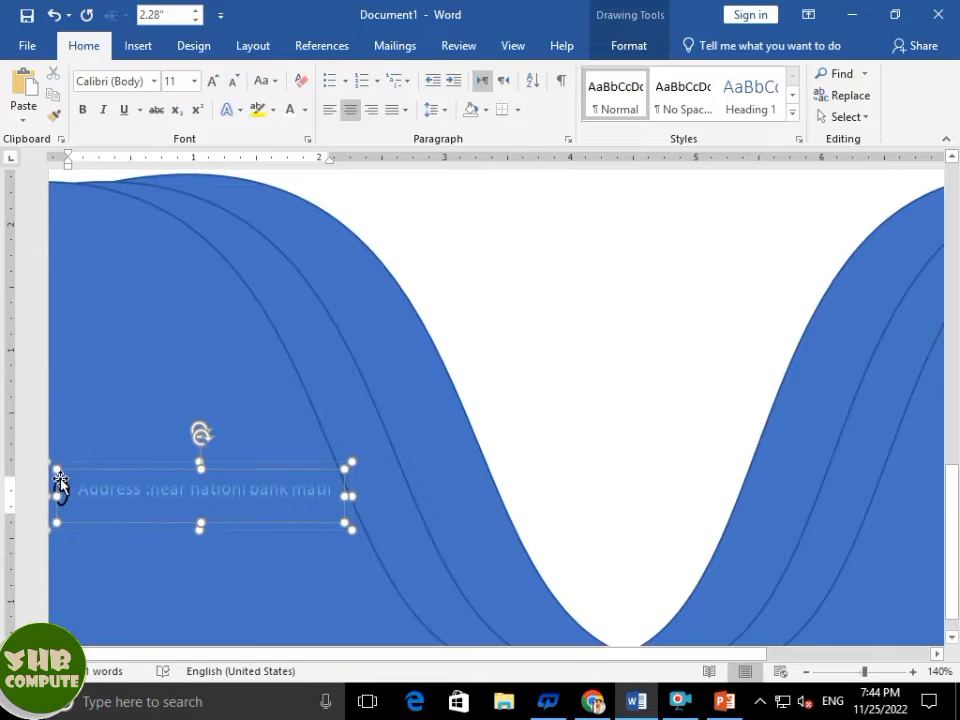
{"action": "double_click", "coordinate": [58, 491]}
{"action": "left_click", "coordinate": [65, 472]}
{"action": "left_click_drag", "start_coordinate": [64, 478], "coordinate": [64, 472]}
{"action": "left_click", "coordinate": [869, 75]}
{"action": "left_click", "coordinate": [905, 124]}
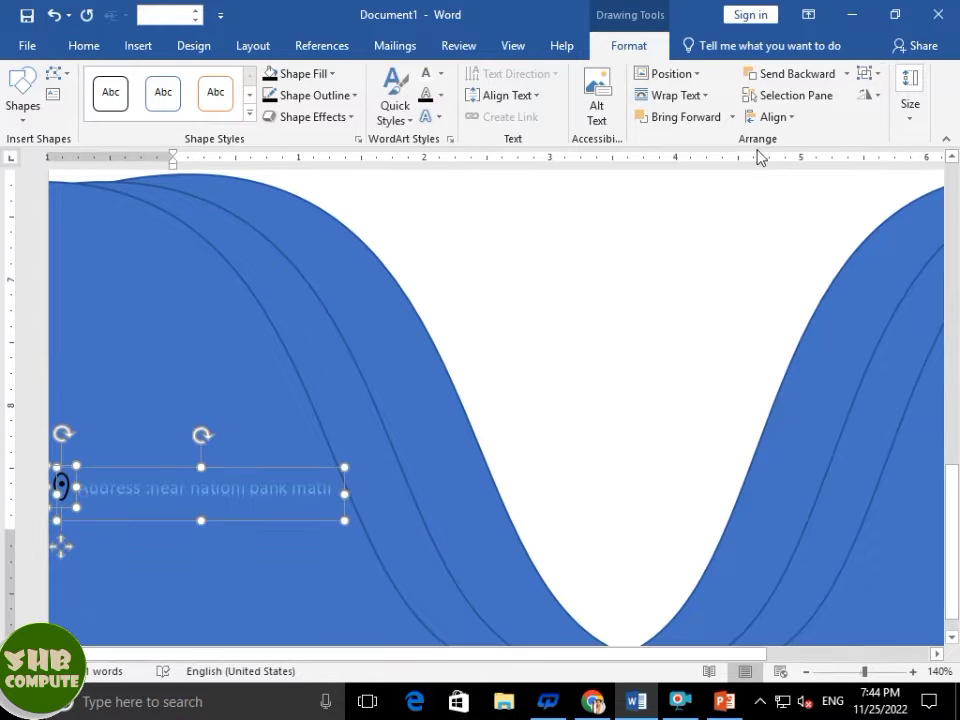
{"action": "left_click", "coordinate": [630, 272]}
Duplicate the address text box and place the copy just below the original.
{"action": "scroll", "coordinate": [341, 315], "scroll_direction": "down", "scroll_amount": 8}
{"action": "left_click", "coordinate": [218, 534]}
{"action": "left_click", "coordinate": [232, 519]}
{"action": "key", "text": "ctrl+c"}
{"action": "key", "text": "ctrl+v"}
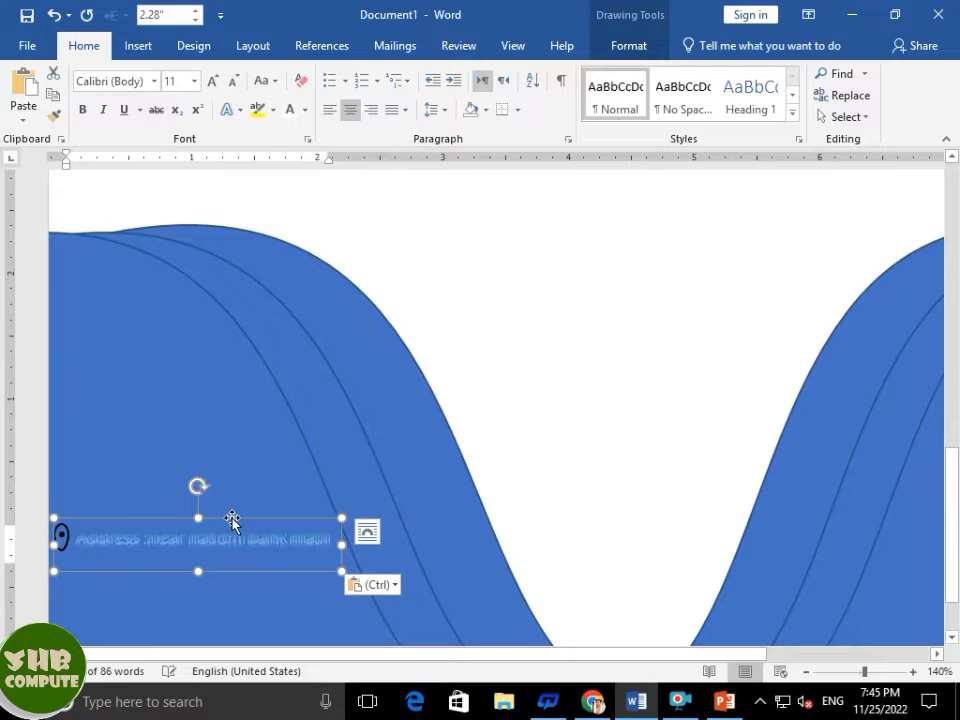
{"action": "left_click_drag", "start_coordinate": [234, 520], "coordinate": [231, 568]}
Cut the envelope symbol from the top wave and paste it in front of the copied address text.
{"action": "scroll", "coordinate": [287, 321], "scroll_direction": "up", "scroll_amount": 8}
{"action": "double_click", "coordinate": [275, 190]}
{"action": "key", "text": "ctrl+x"}
{"action": "scroll", "coordinate": [302, 275], "scroll_direction": "down", "scroll_amount": 8}
{"action": "left_click", "coordinate": [72, 582]}
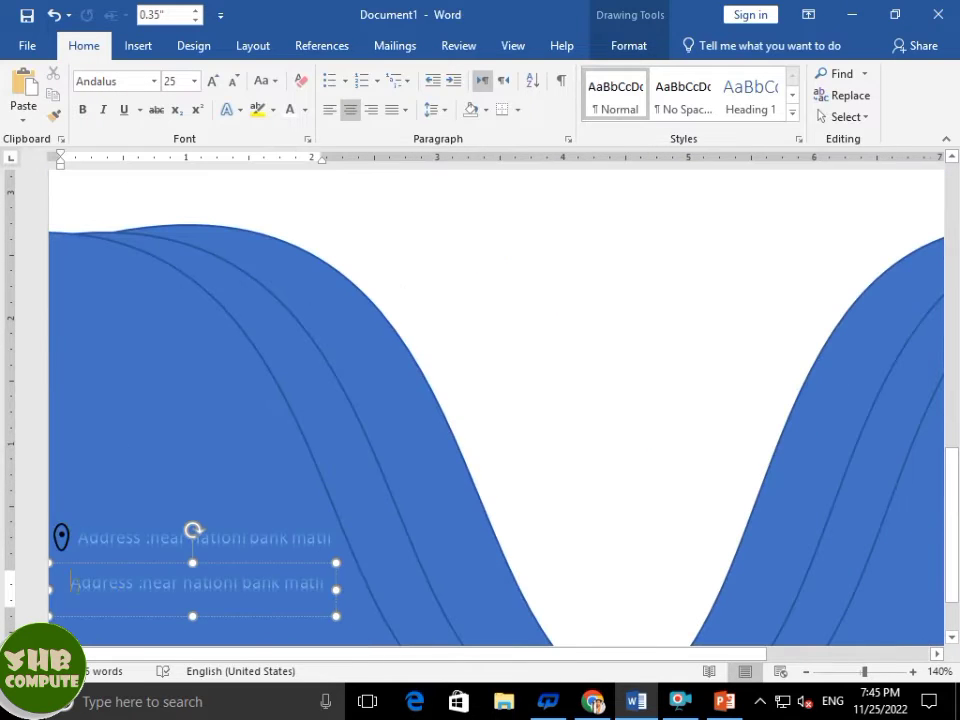
{"action": "key", "text": "ctrl+v"}
Move the location pin above the first address line and capitalise each word of that address.
{"action": "left_click", "coordinate": [126, 517]}
{"action": "right_click", "coordinate": [126, 517]}
{"action": "mouse_move", "coordinate": [200, 296]}
{"action": "left_click", "coordinate": [340, 319]}
{"action": "left_click_drag", "start_coordinate": [68, 530], "coordinate": [152, 517]}
{"action": "scroll", "coordinate": [232, 578], "scroll_direction": "down", "scroll_amount": 2}
{"action": "left_click_drag", "start_coordinate": [229, 432], "coordinate": [230, 404]}
{"action": "left_click_drag", "start_coordinate": [142, 475], "coordinate": [326, 474]}
{"action": "key", "text": "shift+F3"}
Remove the space after paragraphs in the envelope's address box and centre the location pin above the first address.
{"action": "left_click", "coordinate": [235, 520]}
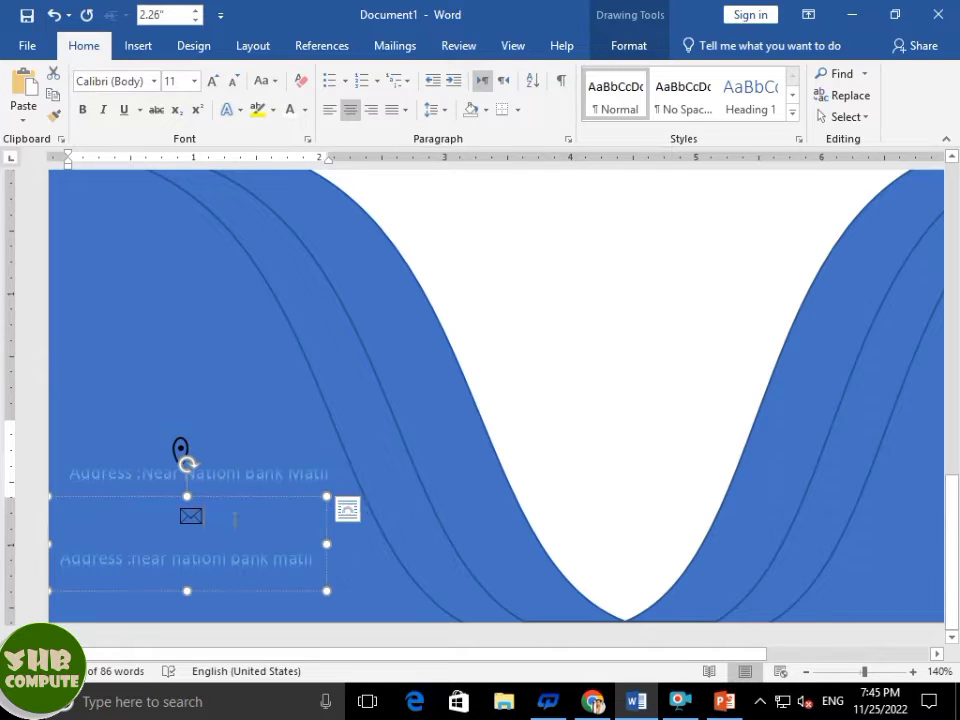
{"action": "left_click", "coordinate": [207, 560]}
{"action": "key", "text": "ctrl+a"}
{"action": "left_click", "coordinate": [432, 111]}
{"action": "left_click", "coordinate": [500, 318]}
{"action": "left_click", "coordinate": [223, 500]}
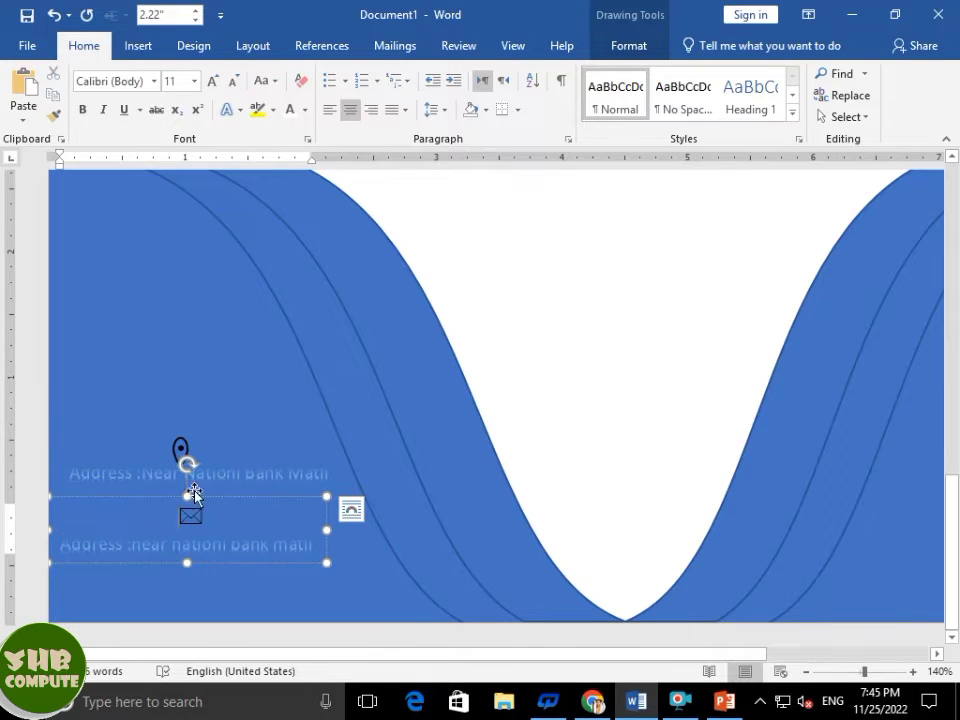
{"action": "left_click", "coordinate": [185, 432]}
Duplicate the envelope's address box below it and replace the copy's contents with the contact's phone number.
{"action": "left_click", "coordinate": [200, 508]}
{"action": "key", "text": "ctrl+c"}
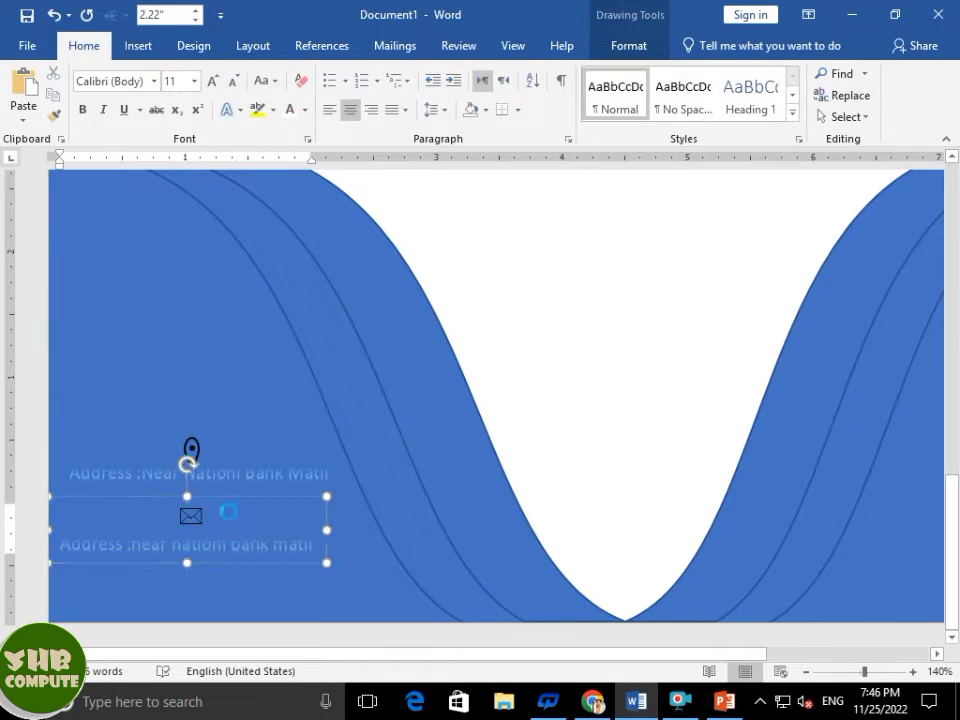
{"action": "key", "text": "ctrl+v"}
{"action": "left_click", "coordinate": [190, 590]}
{"action": "key", "text": "ctrl+a"}
{"action": "key", "text": "BackSpace"}
{"action": "type", "text": "sdfds"}
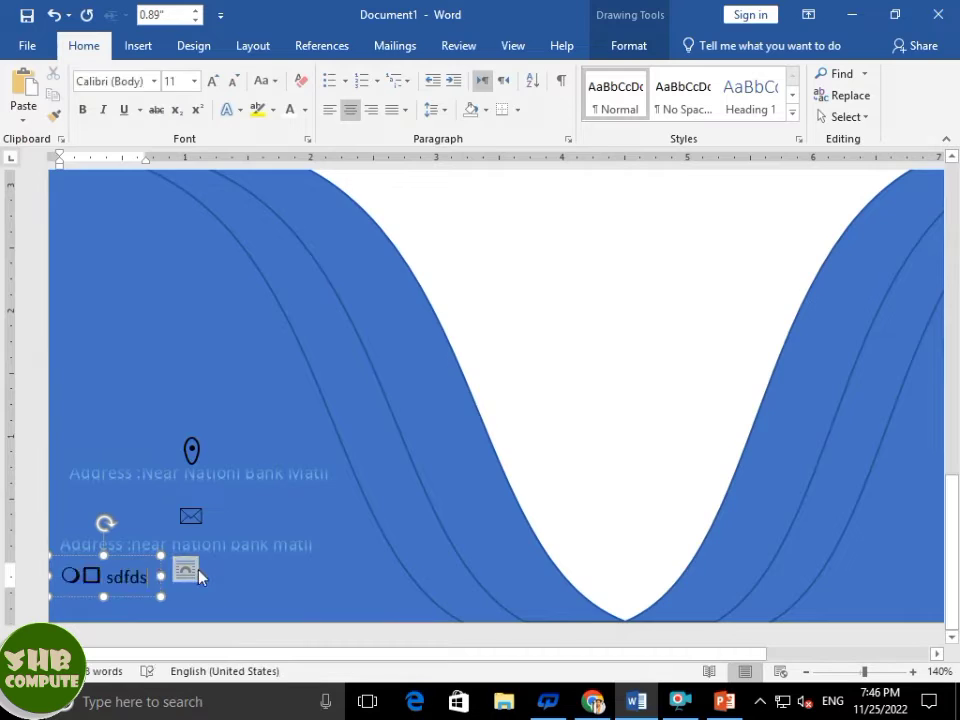
{"action": "key", "text": "ctrl+a"}
{"action": "key", "text": "BackSpace"}
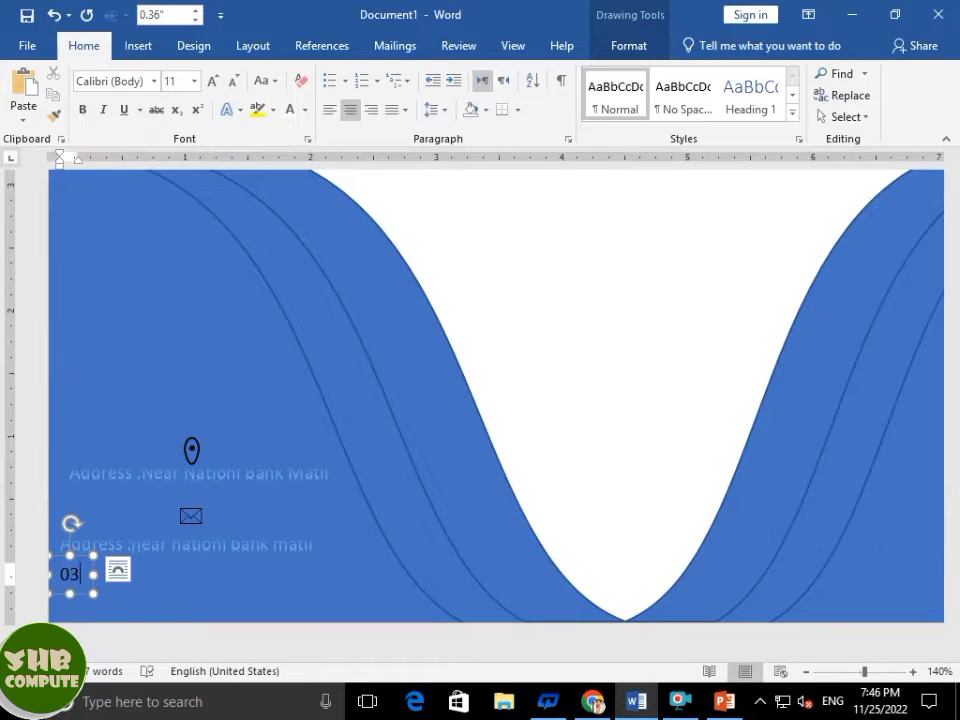
Enlarge the phone number to 20 pt and position its box under the second address.
{"action": "key", "text": "ctrl+a"}
{"action": "key", "text": "ctrl+shift+greater"}
{"action": "key", "text": "ctrl+shift+greater"}
{"action": "key", "text": "ctrl+shift+greater"}
{"action": "key", "text": "ctrl+shift+greater"}
{"action": "key", "text": "ctrl+shift+greater"}
{"action": "key", "text": "ctrl+shift+greater"}
{"action": "key", "text": "ctrl+shift+less"}
{"action": "left_click_drag", "start_coordinate": [186, 557], "coordinate": [215, 563]}
{"action": "left_click_drag", "start_coordinate": [285, 562], "coordinate": [315, 600]}
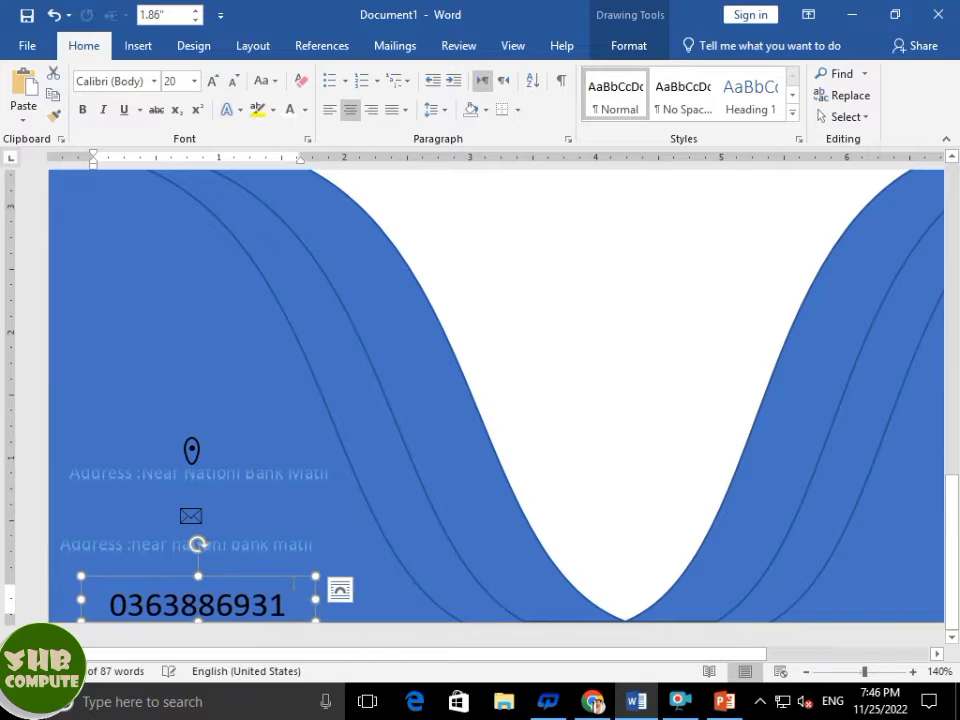
Copy the telephone handset symbol from the top wave and paste it in front of the phone number.
{"action": "scroll", "coordinate": [290, 420], "scroll_direction": "up", "scroll_amount": 10}
{"action": "left_click", "coordinate": [302, 249]}
{"action": "key", "text": "ctrl+a"}
{"action": "scroll", "coordinate": [302, 307], "scroll_direction": "down", "scroll_amount": 10}
{"action": "left_click", "coordinate": [112, 605]}
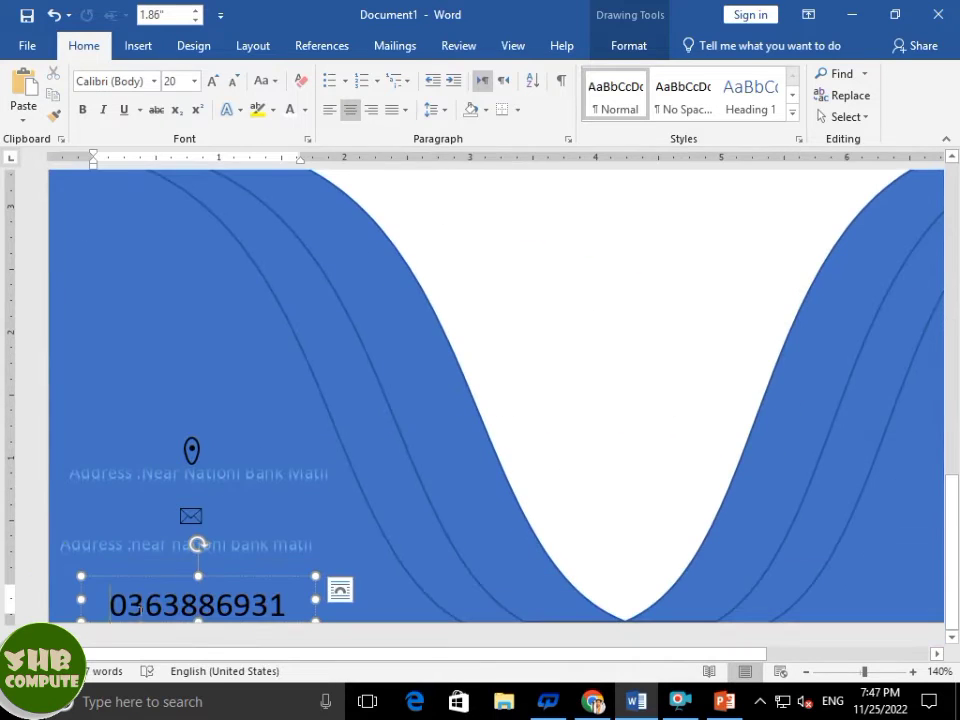
{"action": "key", "text": "ctrl+v"}
Raise the phone number's box slightly and remove the space after its paragraphs.
{"action": "left_click_drag", "start_coordinate": [150, 574], "coordinate": [146, 550]}
{"action": "key", "text": "ctrl+a"}
{"action": "left_click", "coordinate": [442, 110]}
{"action": "left_click", "coordinate": [510, 323]}
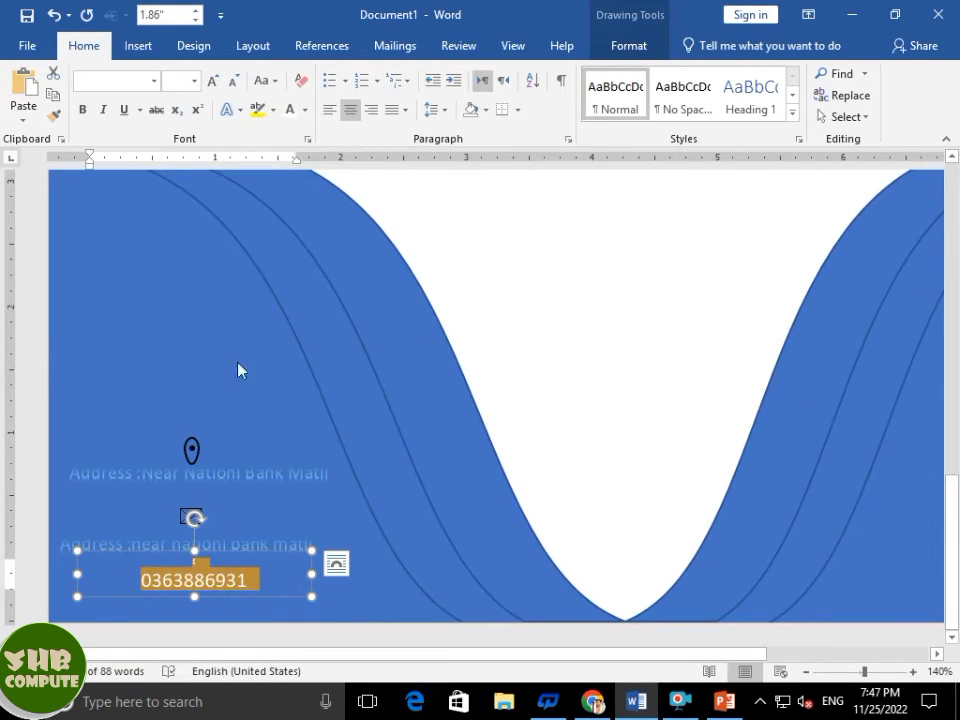
Insert the country code at the start of the phone number.
{"action": "left_click", "coordinate": [193, 567]}
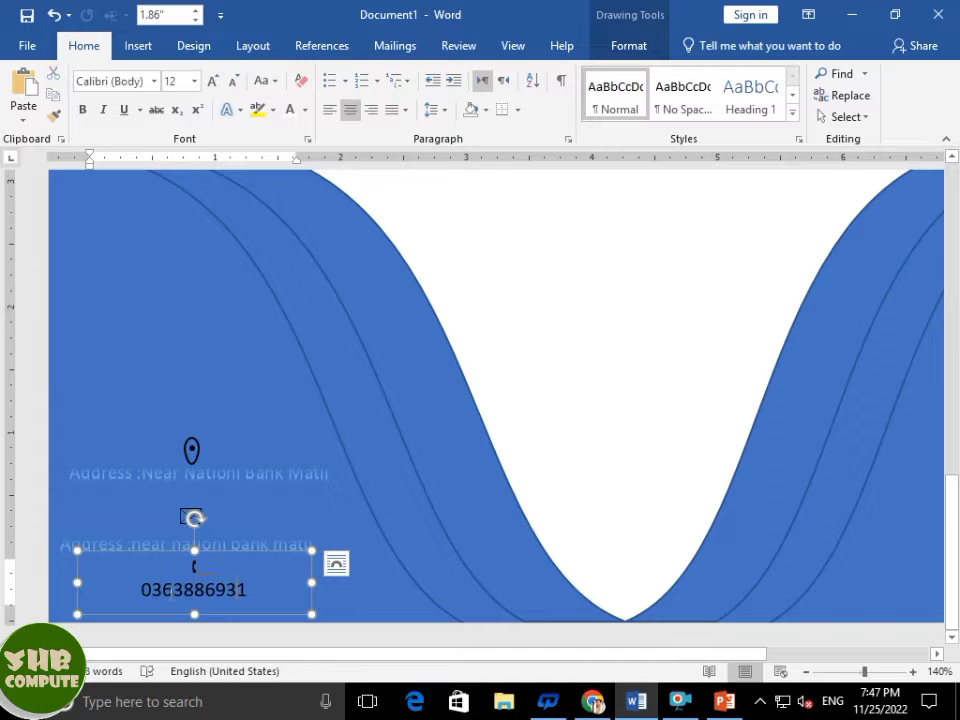
{"action": "left_click", "coordinate": [147, 590]}
{"action": "type", "text": "92="}
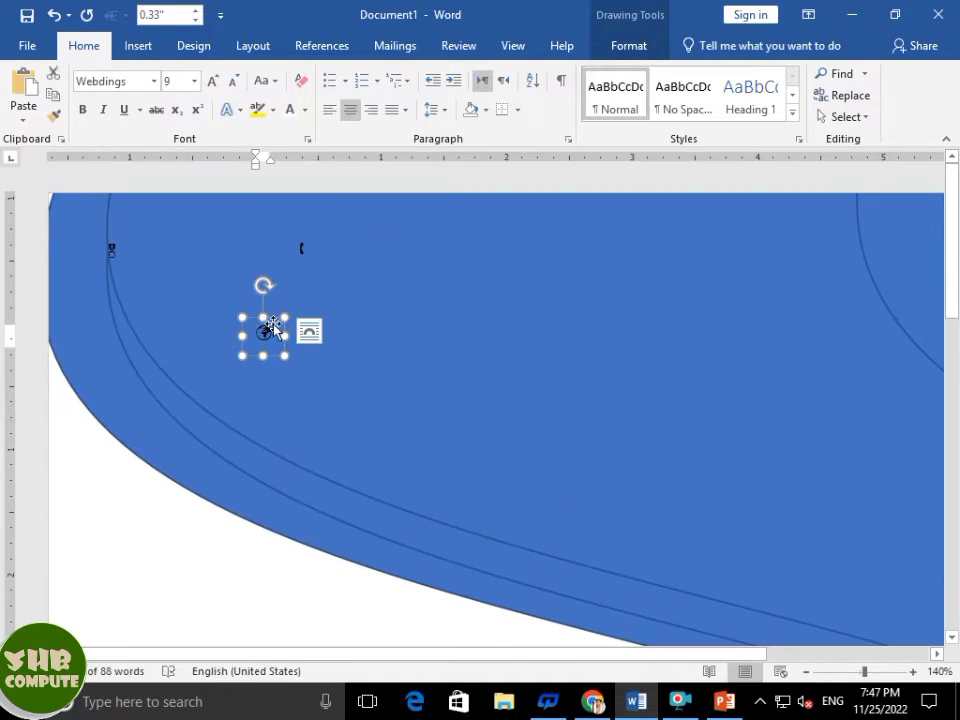
Move the medal symbol's box slightly inward on the top wave and enlarge the symbol to 140 pt.
{"action": "left_click_drag", "start_coordinate": [268, 326], "coordinate": [121, 238]}
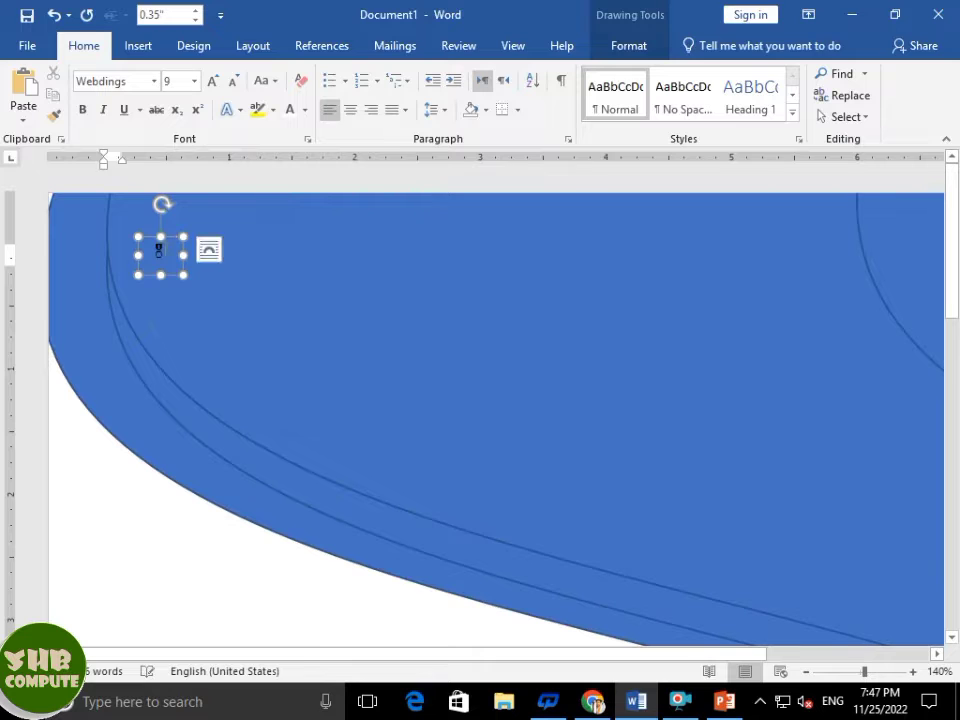
{"action": "key", "text": "ctrl+shift+period"}
{"action": "key", "text": "ctrl+shift+period"}
{"action": "key", "text": "ctrl+shift+period"}
{"action": "key", "text": "ctrl+shift+period"}
{"action": "key", "text": "ctrl+shift+period"}
{"action": "key", "text": "ctrl+shift+period"}
{"action": "key", "text": "ctrl+shift+period"}
{"action": "key", "text": "ctrl+shift+period"}
{"action": "key", "text": "ctrl+shift+period"}
{"action": "key", "text": "ctrl+shift+period"}
{"action": "key", "text": "ctrl+shift+period"}
{"action": "key", "text": "ctrl+shift+period"}
{"action": "key", "text": "ctrl+shift+period"}
{"action": "key", "text": "ctrl+shift+period"}
{"action": "key", "text": "ctrl+shift+period"}
{"action": "key", "text": "ctrl+shift+period"}
{"action": "key", "text": "ctrl+shift+period"}
{"action": "key", "text": "ctrl+shift+period"}
{"action": "key", "text": "ctrl+shift+period"}
{"action": "key", "text": "ctrl+shift+period"}
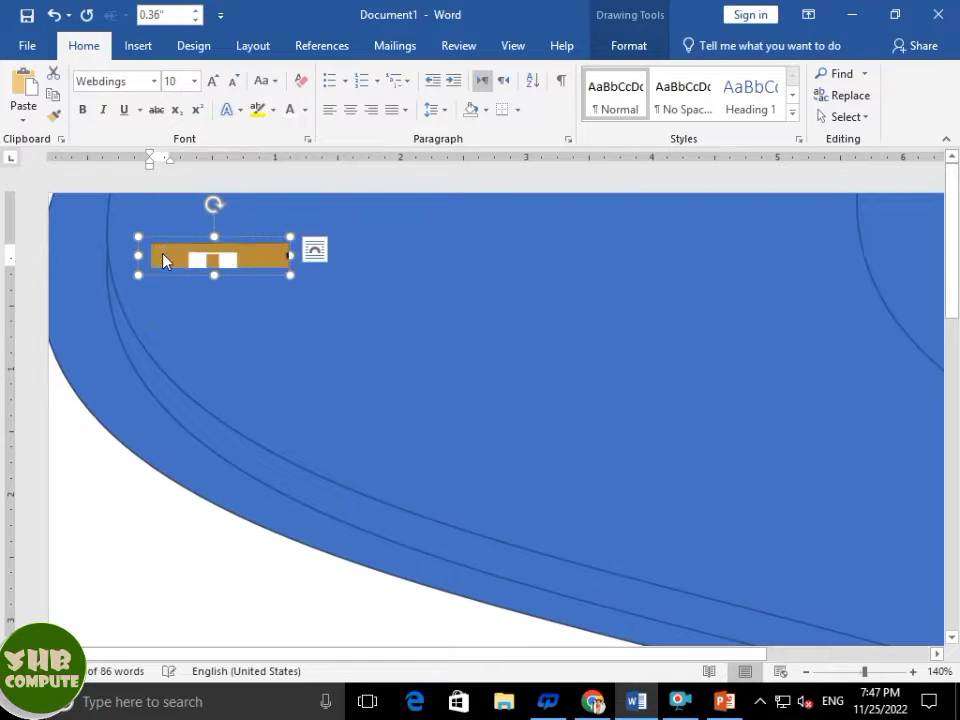
Resize the medal symbol's box to about 1.5" wide and position it at the top centre of the page.
{"action": "left_click_drag", "start_coordinate": [409, 275], "coordinate": [343, 437]}
{"action": "left_click_drag", "start_coordinate": [145, 350], "coordinate": [274, 350]}
{"action": "left_click_drag", "start_coordinate": [347, 349], "coordinate": [406, 349]}
{"action": "left_click_drag", "start_coordinate": [372, 245], "coordinate": [595, 174]}
{"action": "key", "text": "Up"}
{"action": "key", "text": "Up"}
{"action": "key", "text": "Up"}
{"action": "key", "text": "Up"}
{"action": "key", "text": "Up"}
{"action": "key", "text": "Up"}
{"action": "key", "text": "Up"}
{"action": "key", "text": "Up"}
{"action": "key", "text": "Up"}
{"action": "key", "text": "Up"}
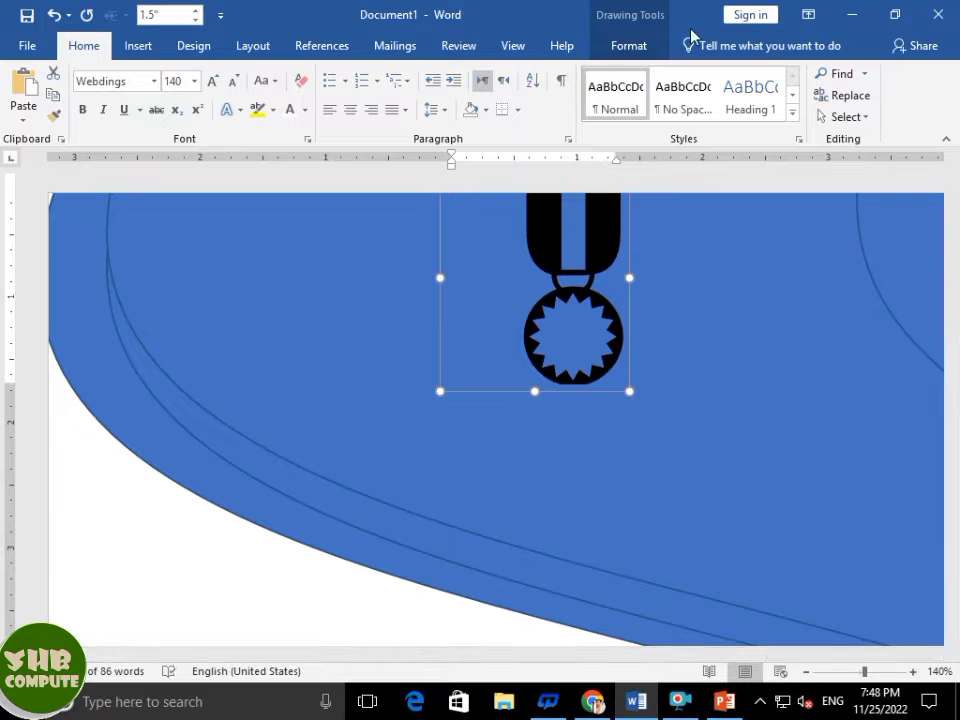
Fill the small curved shape in the page's upper-right corner with dark grey.
{"action": "scroll", "coordinate": [285, 250], "scroll_direction": "down", "scroll_amount": 8}
{"action": "scroll", "coordinate": [574, 332], "scroll_direction": "down", "scroll_amount": 2}
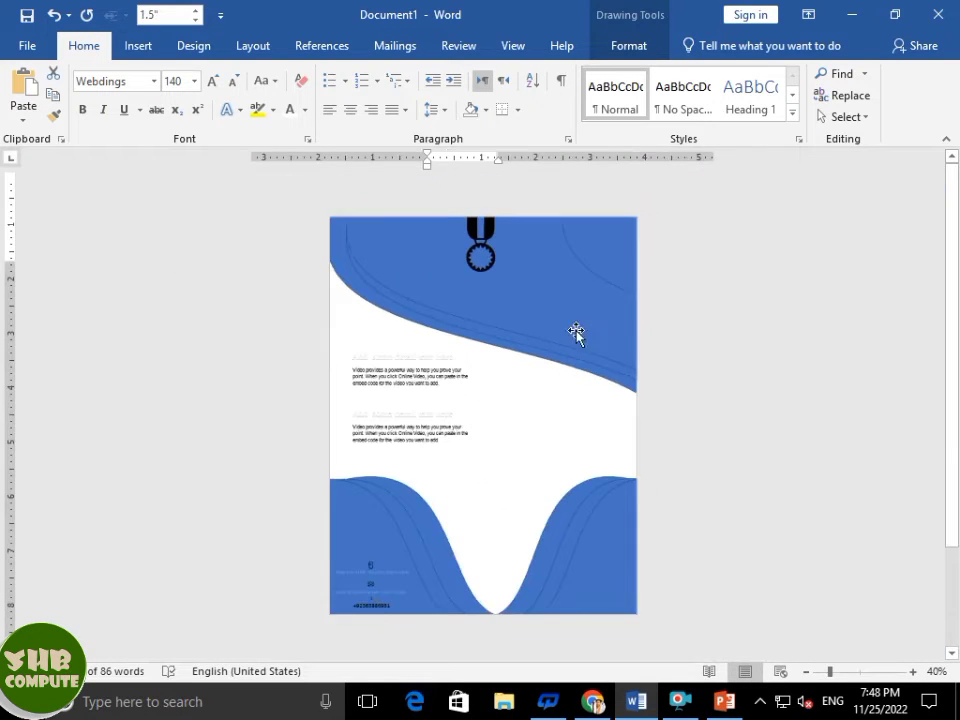
{"action": "scroll", "coordinate": [784, 388], "scroll_direction": "up", "scroll_amount": 4}
{"action": "left_click", "coordinate": [733, 247]}
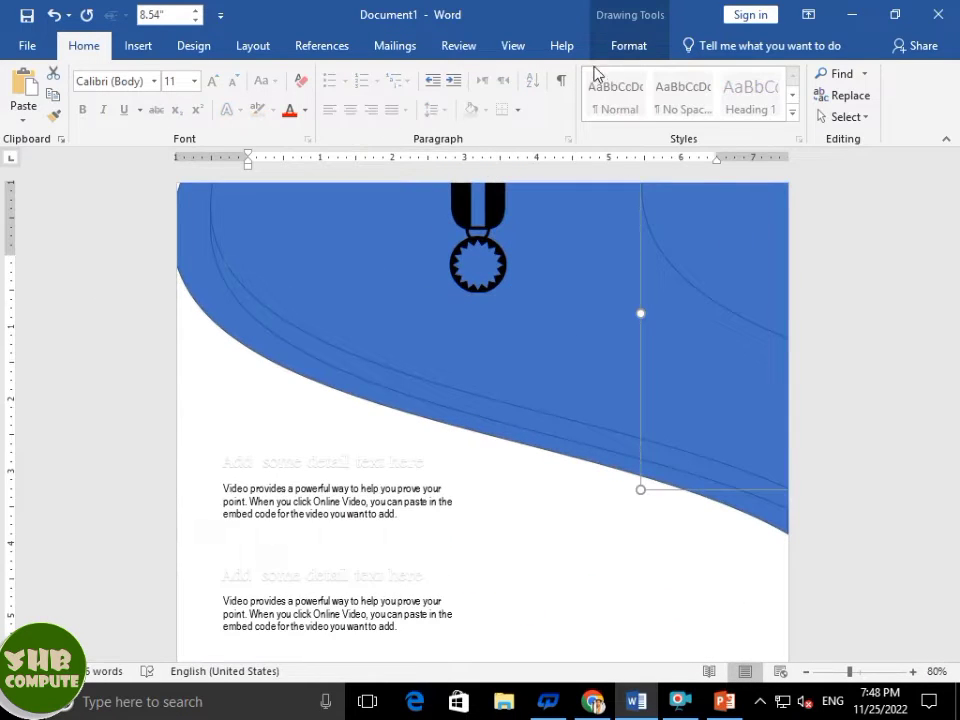
{"action": "left_click", "coordinate": [617, 49]}
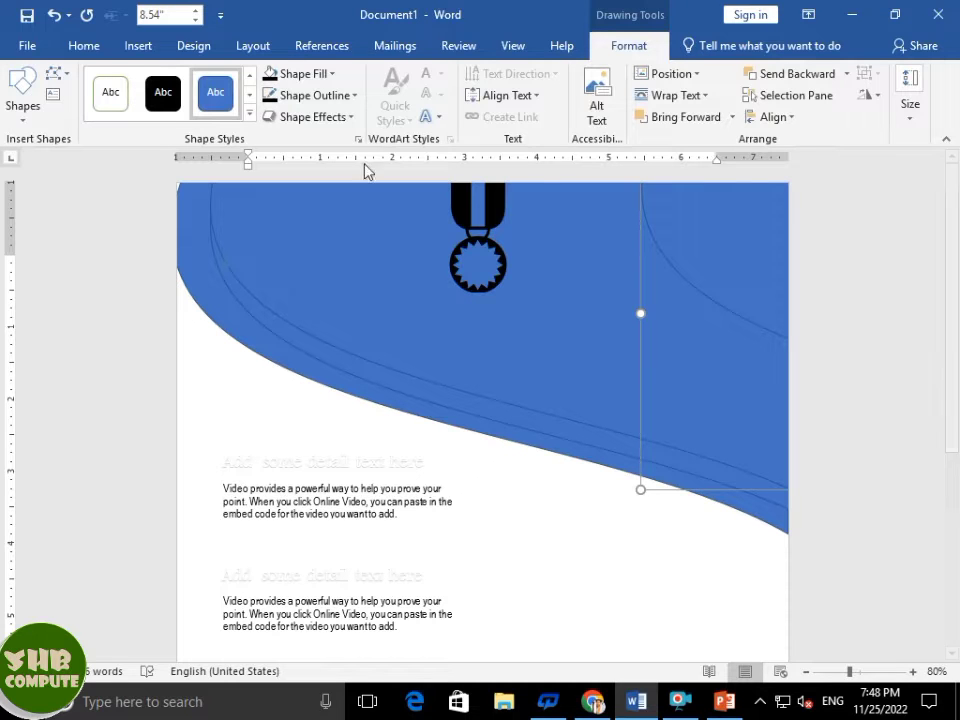
{"action": "left_click", "coordinate": [316, 80]}
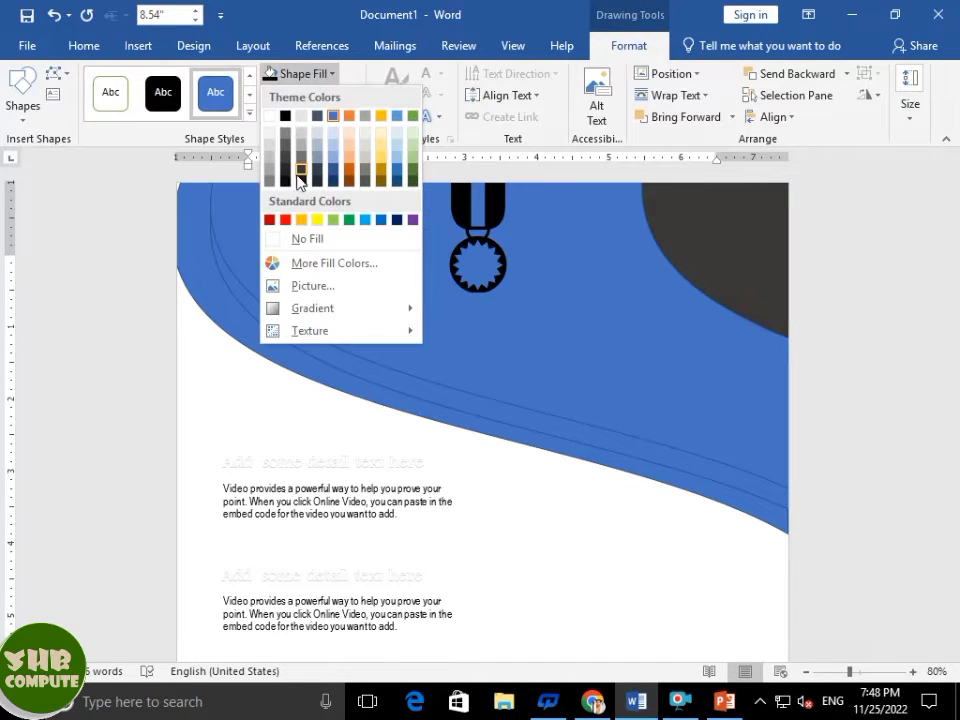
{"action": "left_click", "coordinate": [302, 180]}
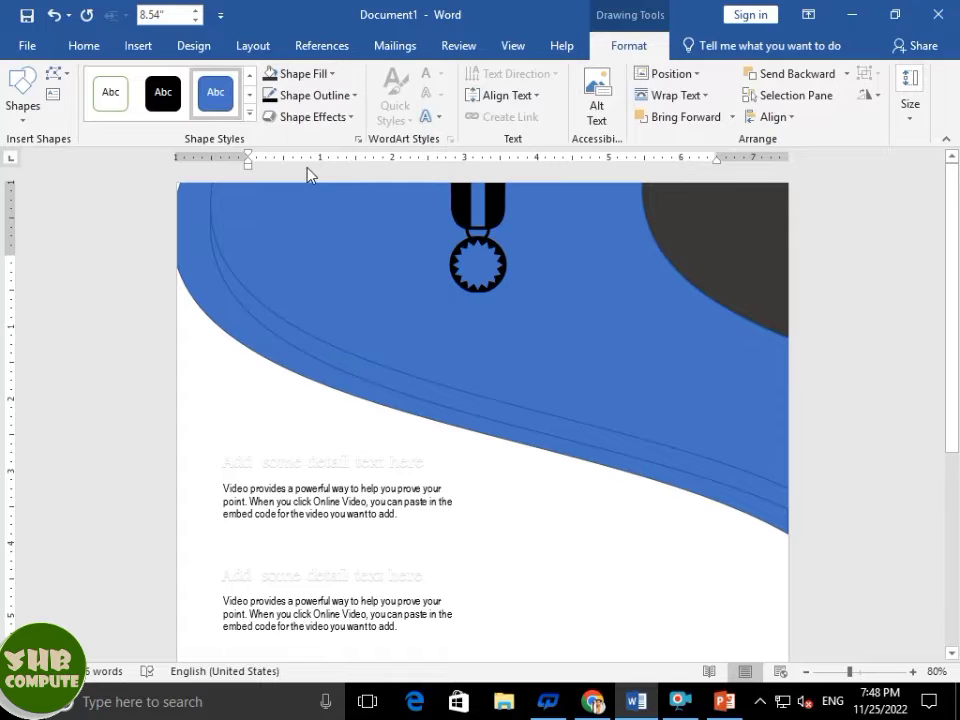
Give the innermost large wave a linear gradient fill, remove its extra stops and colour the 83% stop dark gold.
{"action": "left_click", "coordinate": [607, 318]}
{"action": "left_click", "coordinate": [317, 76]}
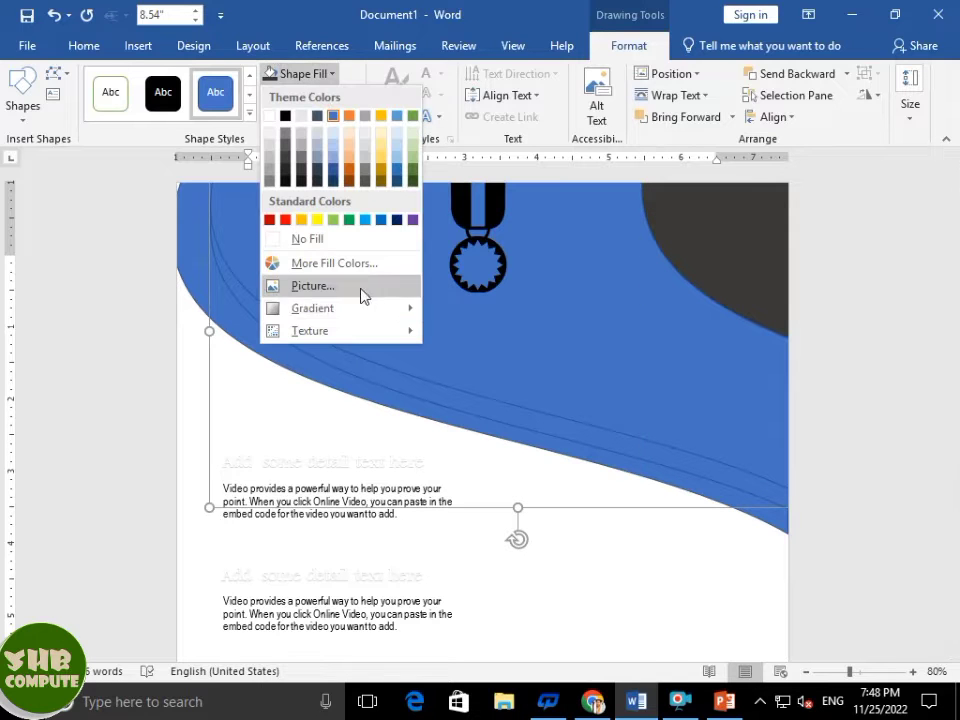
{"action": "mouse_move", "coordinate": [405, 318]}
{"action": "left_click", "coordinate": [497, 660]}
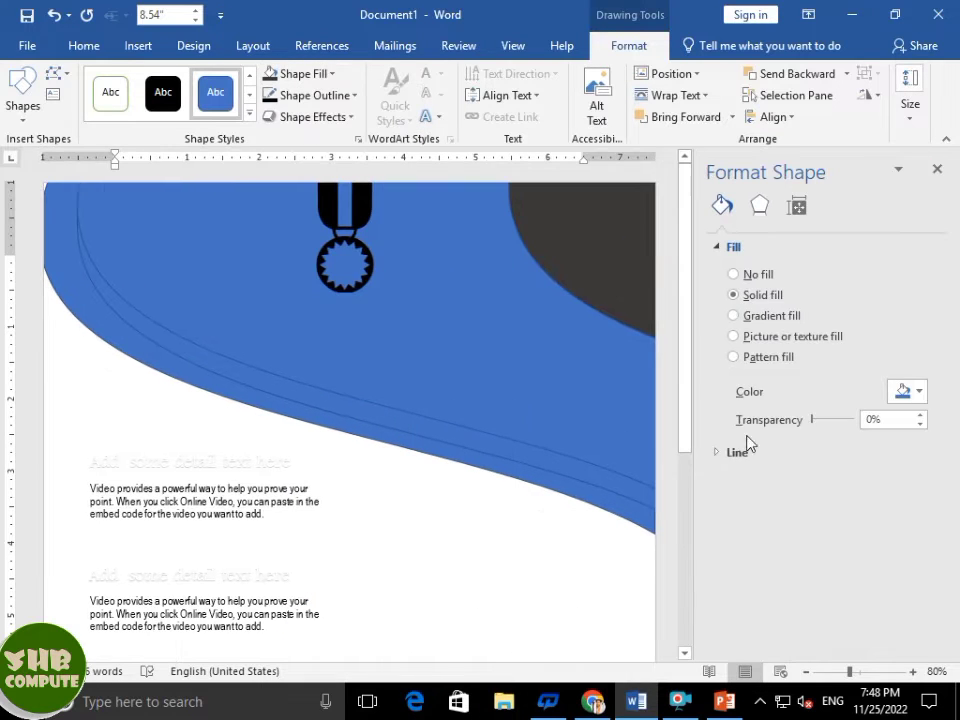
{"action": "left_click", "coordinate": [766, 317]}
{"action": "left_click", "coordinate": [914, 525]}
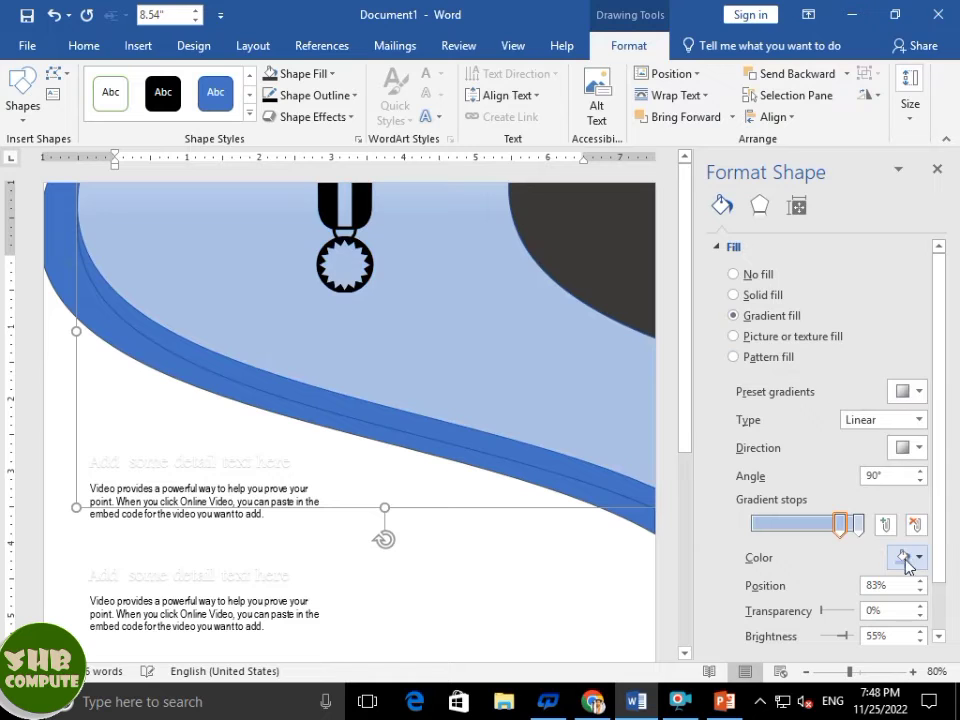
{"action": "left_click", "coordinate": [905, 557]}
{"action": "left_click", "coordinate": [915, 478]}
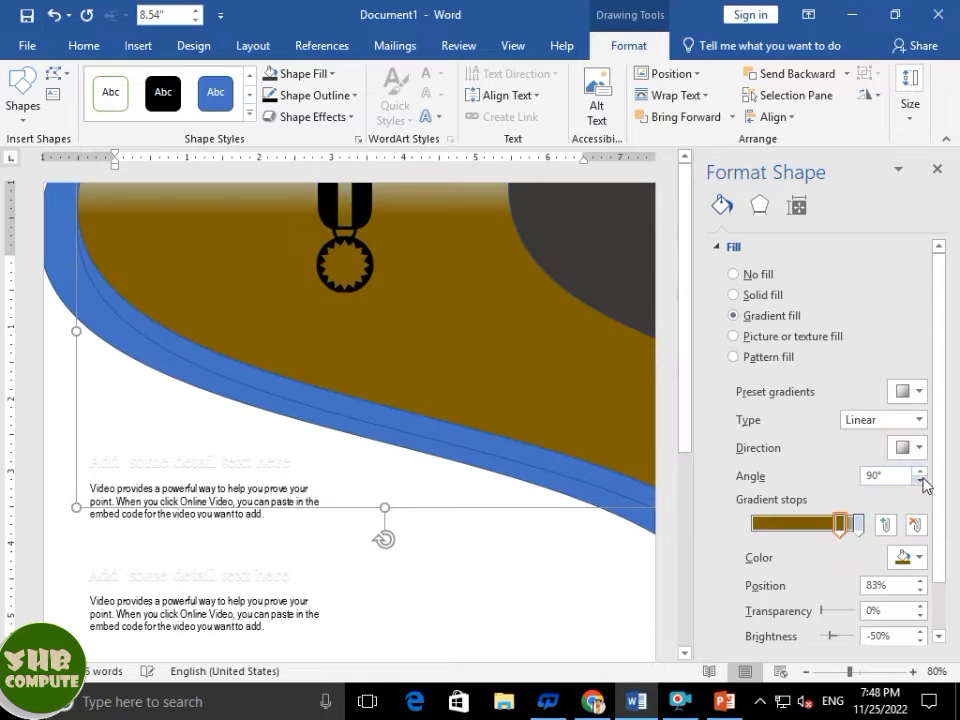
Move the dark gold gradient stop to 0% and colour the end stop standard orange.
{"action": "left_click_drag", "start_coordinate": [839, 533], "coordinate": [758, 541]}
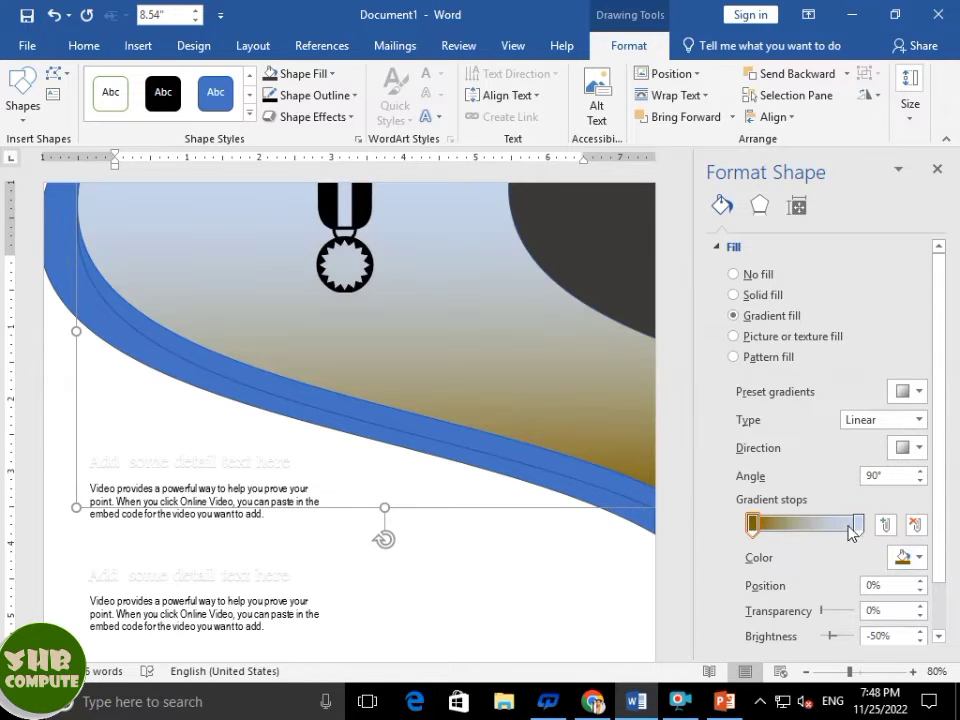
{"action": "left_click", "coordinate": [905, 557]}
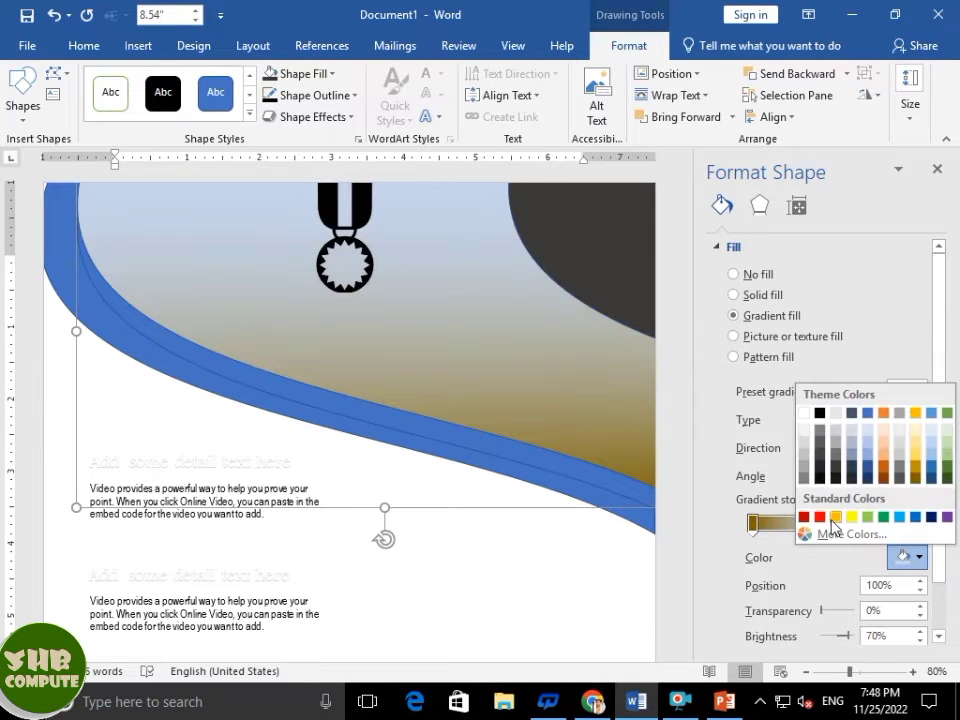
{"action": "left_click", "coordinate": [835, 517]}
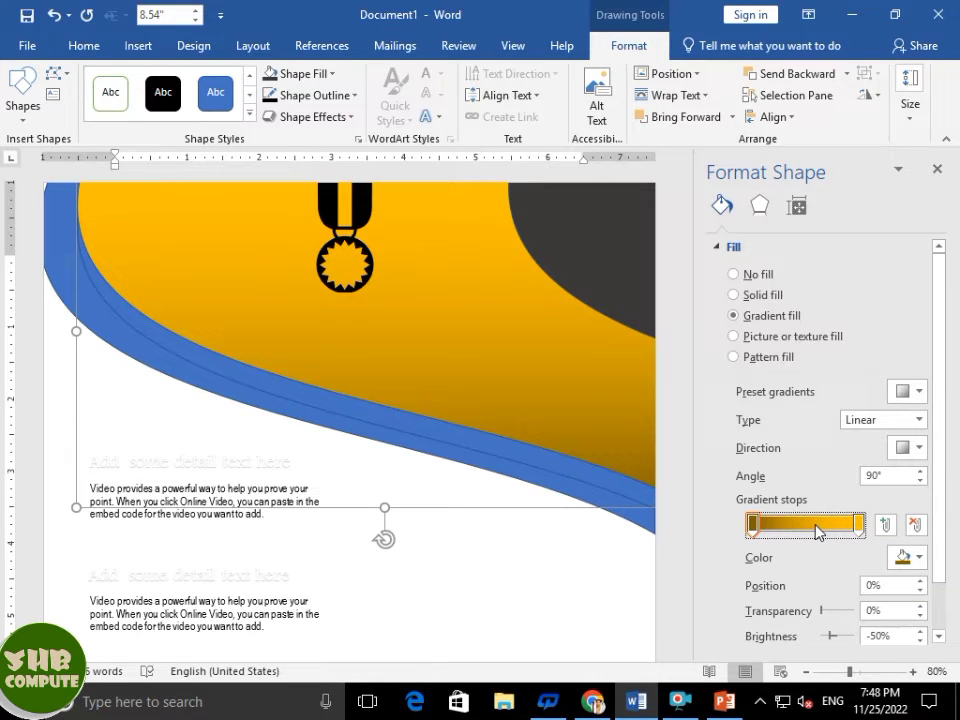
Add a white gradient stop near the middle of the inner wave's gradient, at about 57%.
{"action": "left_click", "coordinate": [815, 526]}
{"action": "left_click", "coordinate": [911, 557]}
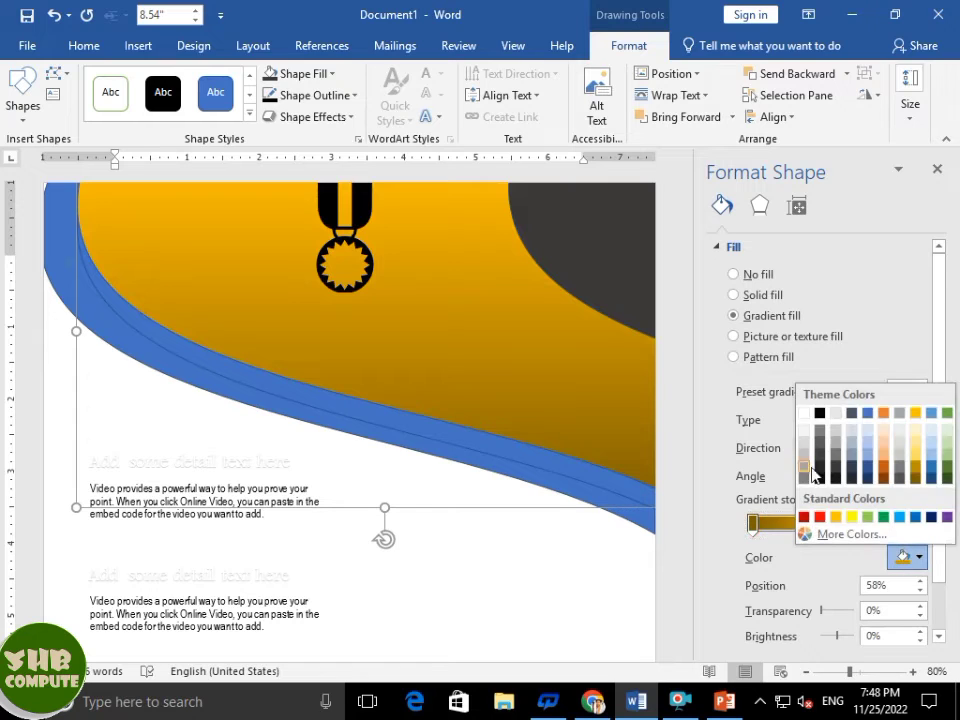
{"action": "left_click", "coordinate": [806, 412]}
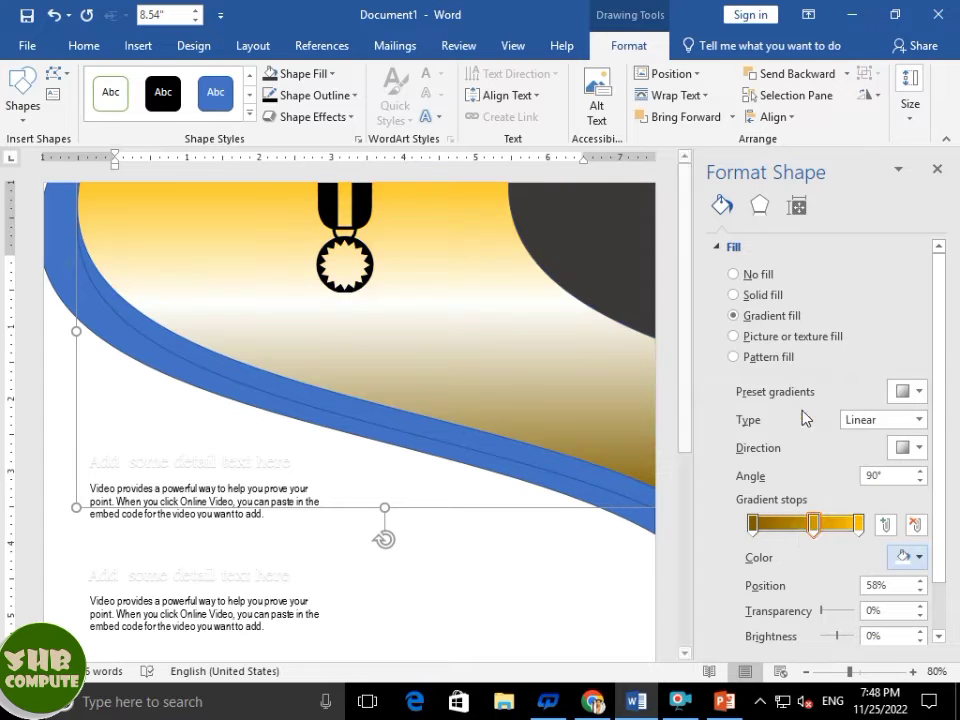
{"action": "left_click", "coordinate": [811, 527]}
{"action": "left_click", "coordinate": [752, 526]}
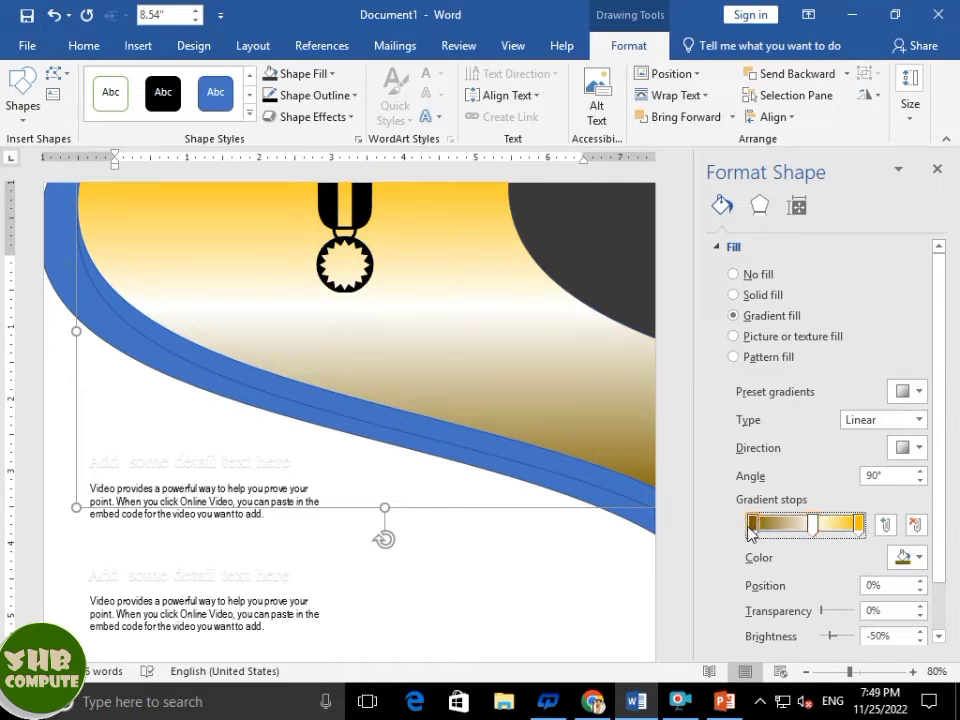
Add an extra gradient stop at 78% and remove it together with the dark gold stop at 0%.
{"action": "left_click", "coordinate": [885, 525]}
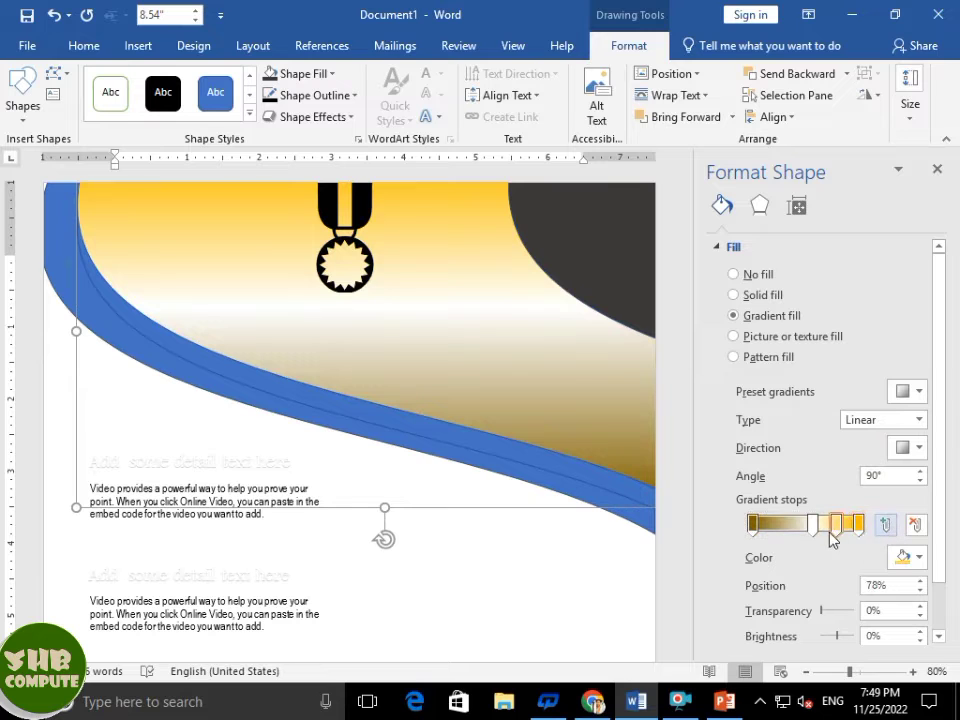
{"action": "left_click", "coordinate": [903, 557]}
{"action": "left_click", "coordinate": [848, 556]}
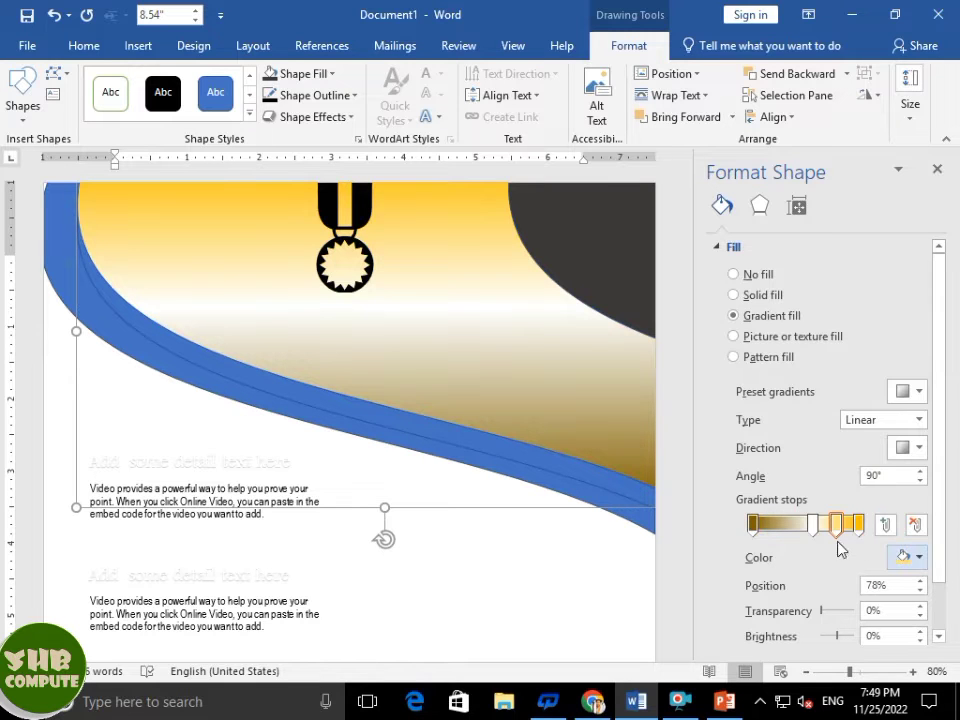
{"action": "left_click", "coordinate": [912, 528]}
{"action": "left_click", "coordinate": [912, 528]}
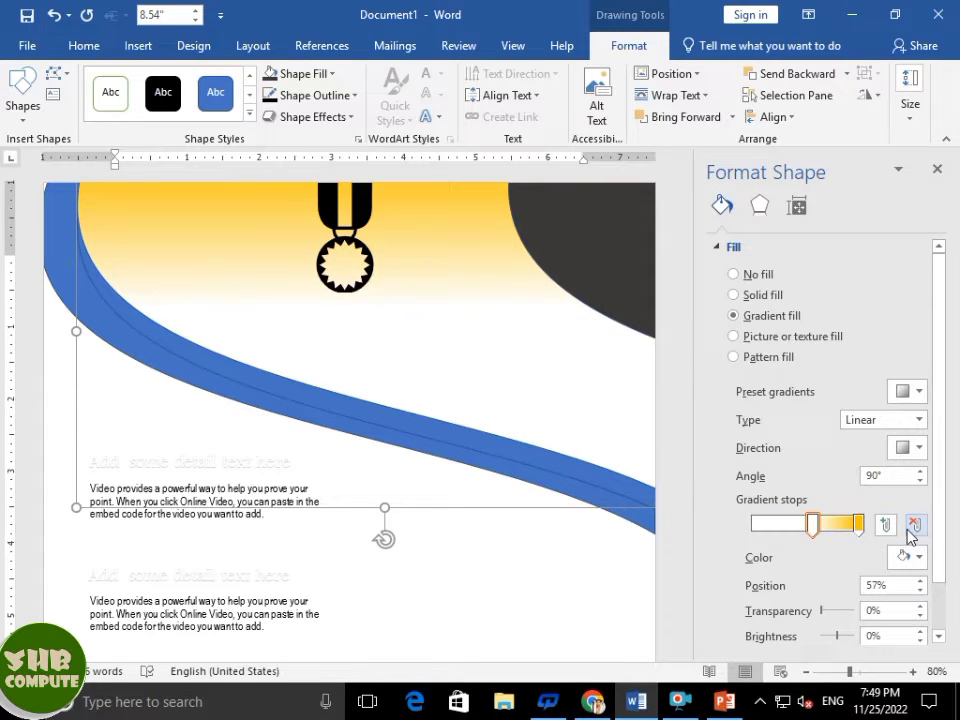
Move the white stop close to the start of the gradient and colour the end stop dark gold.
{"action": "left_click_drag", "start_coordinate": [812, 524], "coordinate": [752, 525]}
{"action": "left_click", "coordinate": [858, 524]}
{"action": "left_click", "coordinate": [905, 557]}
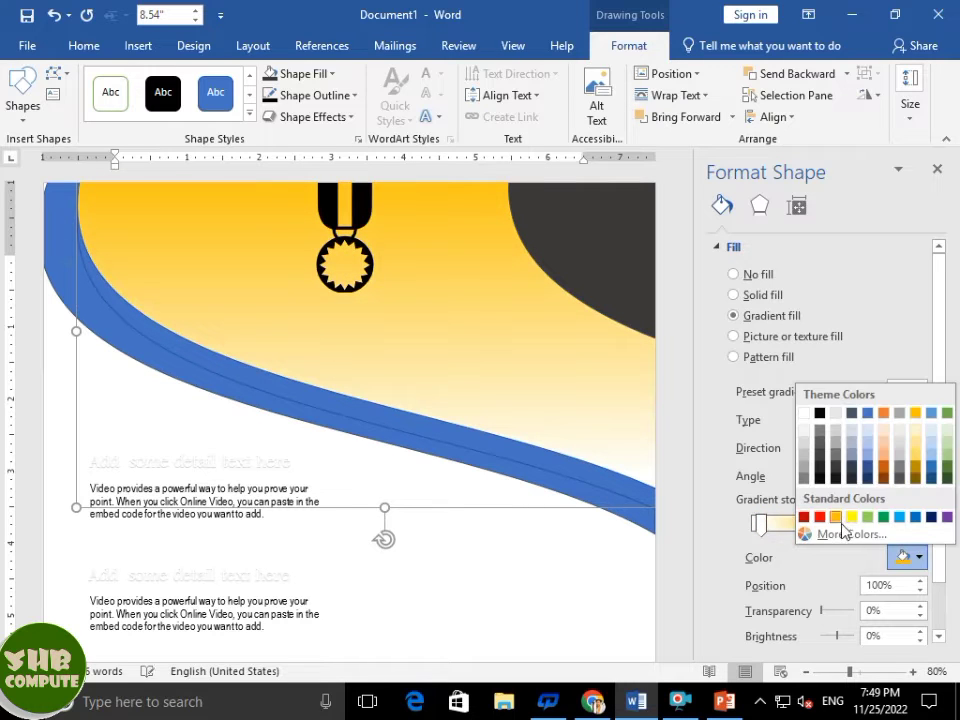
{"action": "left_click", "coordinate": [917, 480]}
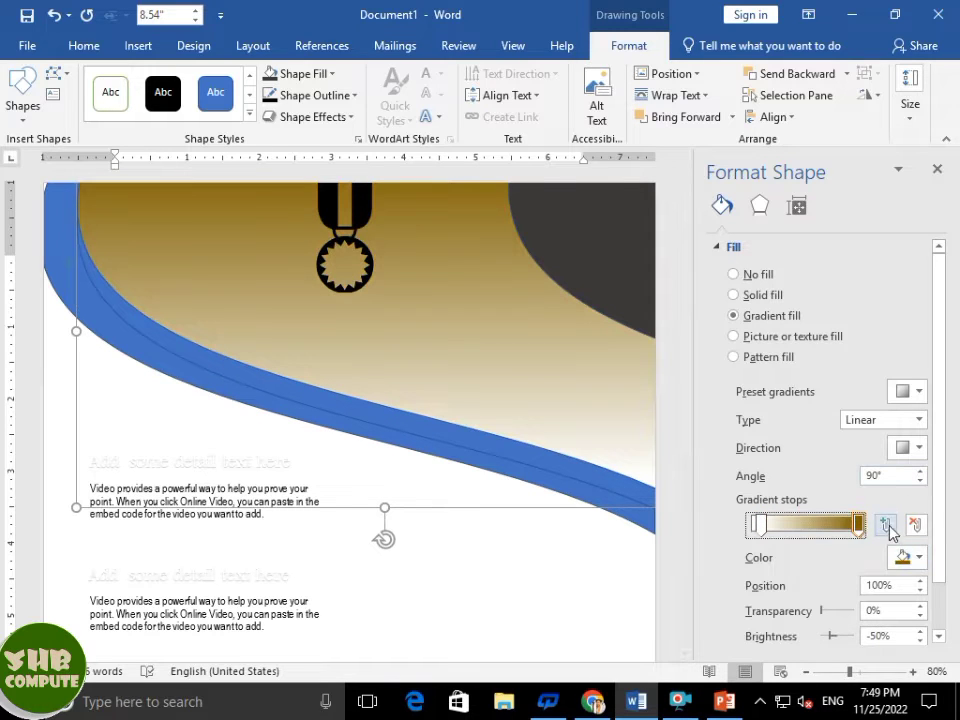
Replace the white stop with several added stops spread along the gradient, shading from light tan to dark gold.
{"action": "left_click", "coordinate": [765, 535]}
{"action": "left_click", "coordinate": [917, 528]}
{"action": "left_click", "coordinate": [812, 533]}
{"action": "left_click", "coordinate": [887, 526]}
{"action": "mouse_move", "coordinate": [835, 535]}
{"action": "left_mouse_down"}
{"action": "mouse_move", "coordinate": [773, 533]}
{"action": "mouse_move", "coordinate": [843, 527]}
{"action": "left_mouse_up"}
{"action": "left_click", "coordinate": [811, 528]}
{"action": "left_click", "coordinate": [886, 523]}
{"action": "left_click_drag", "start_coordinate": [823, 529], "coordinate": [793, 543]}
{"action": "left_click", "coordinate": [821, 527]}
{"action": "left_click", "coordinate": [858, 534]}
{"action": "left_click_drag", "start_coordinate": [760, 526], "coordinate": [738, 536]}
{"action": "left_click", "coordinate": [889, 526]}
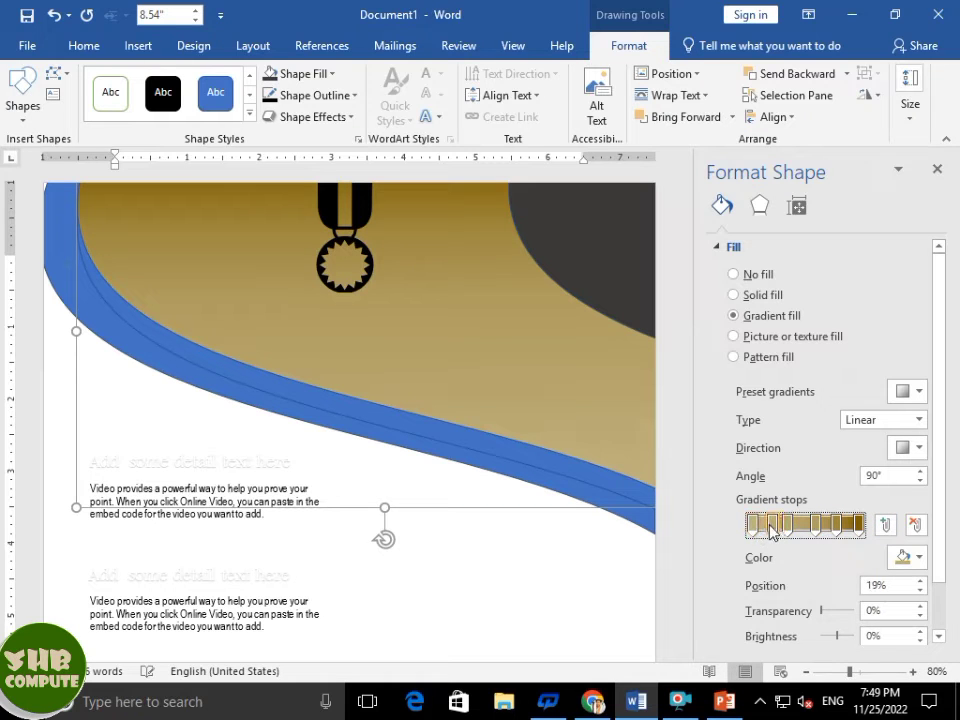
Colour the 19% gradient stop white and move it to 89%.
{"action": "left_click", "coordinate": [903, 557]}
{"action": "left_click", "coordinate": [804, 413]}
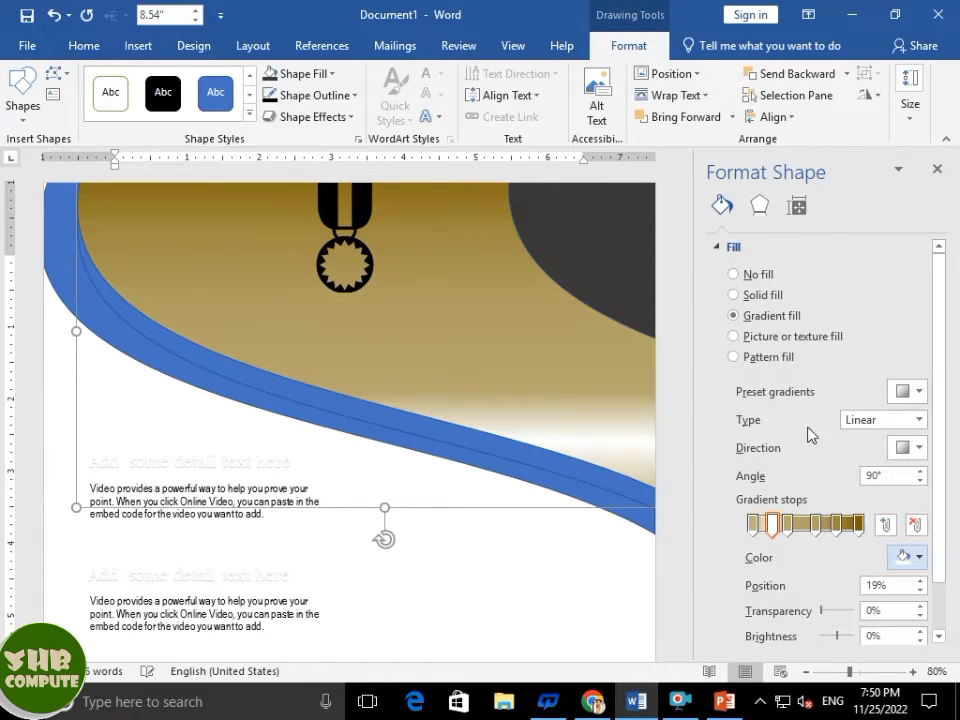
{"action": "left_click_drag", "start_coordinate": [776, 534], "coordinate": [753, 537]}
{"action": "left_click", "coordinate": [763, 526]}
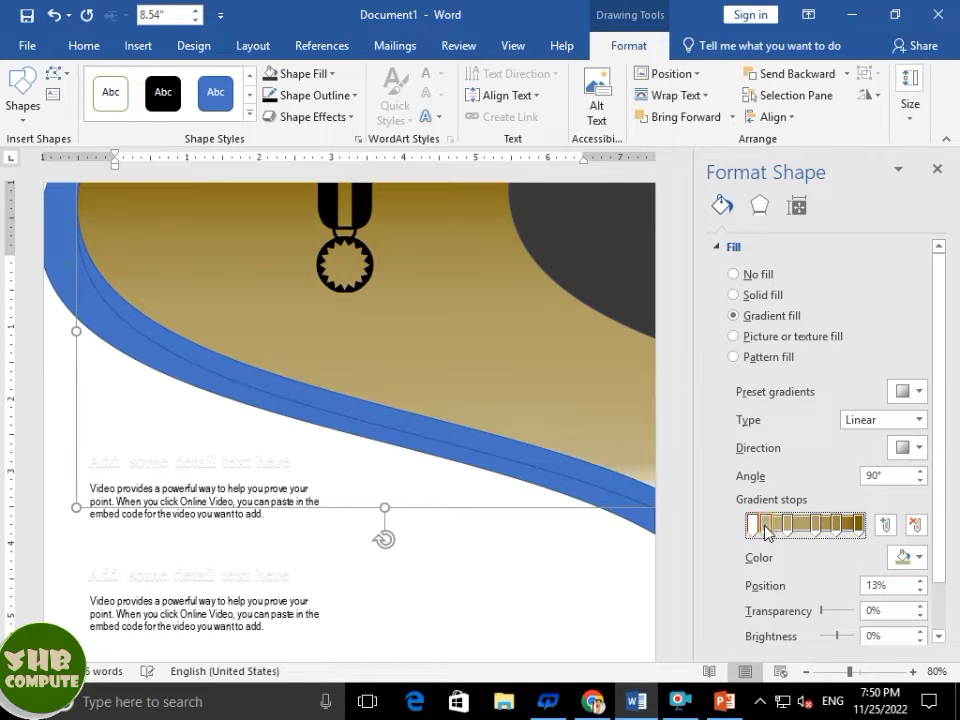
{"action": "left_click_drag", "start_coordinate": [752, 530], "coordinate": [846, 531]}
Change the gradient type to Radial, spreading from the centre, and shift the white stop to 85%.
{"action": "left_click", "coordinate": [915, 420]}
{"action": "left_click", "coordinate": [886, 455]}
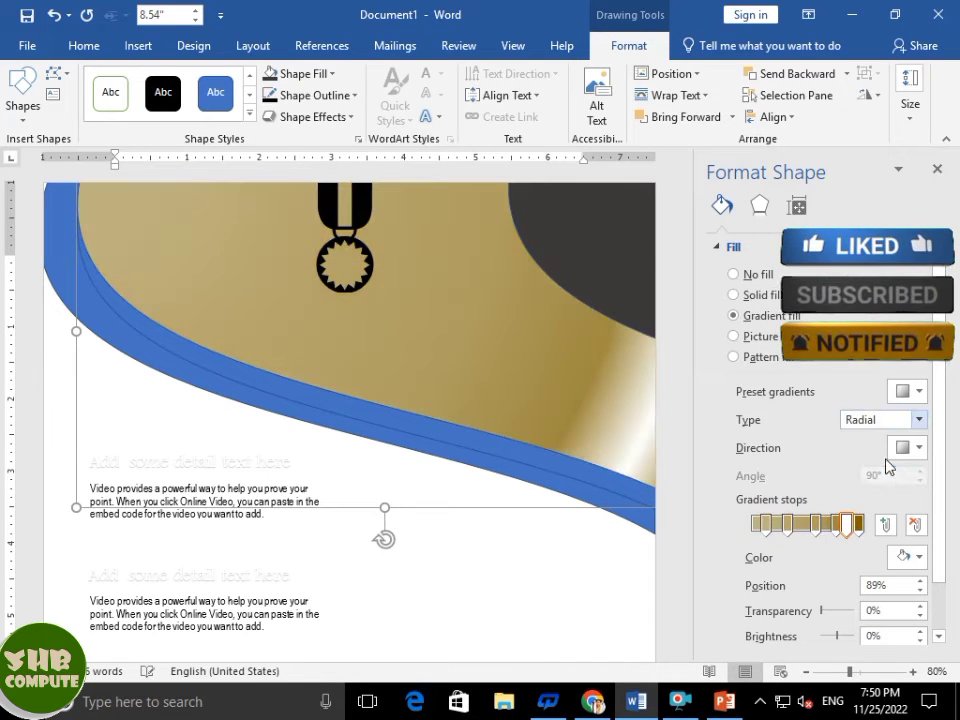
{"action": "left_click", "coordinate": [917, 448]}
{"action": "left_click", "coordinate": [860, 495]}
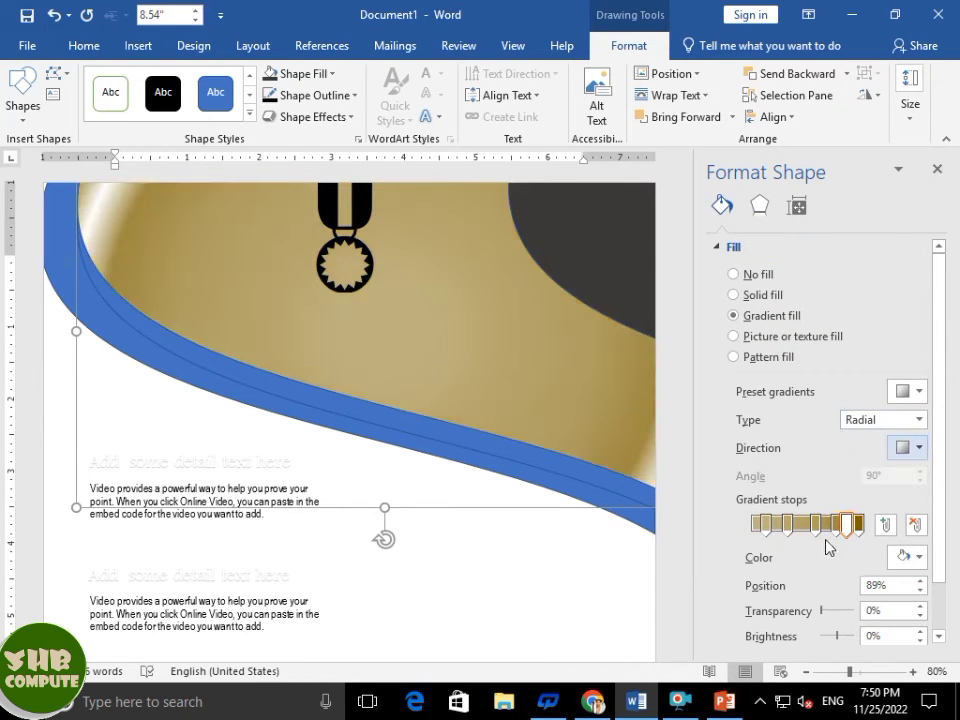
{"action": "mouse_move", "coordinate": [849, 525]}
{"action": "left_mouse_down"}
{"action": "mouse_move", "coordinate": [761, 538]}
{"action": "mouse_move", "coordinate": [753, 548]}
{"action": "mouse_move", "coordinate": [752, 536]}
{"action": "mouse_move", "coordinate": [848, 537]}
{"action": "left_mouse_up"}
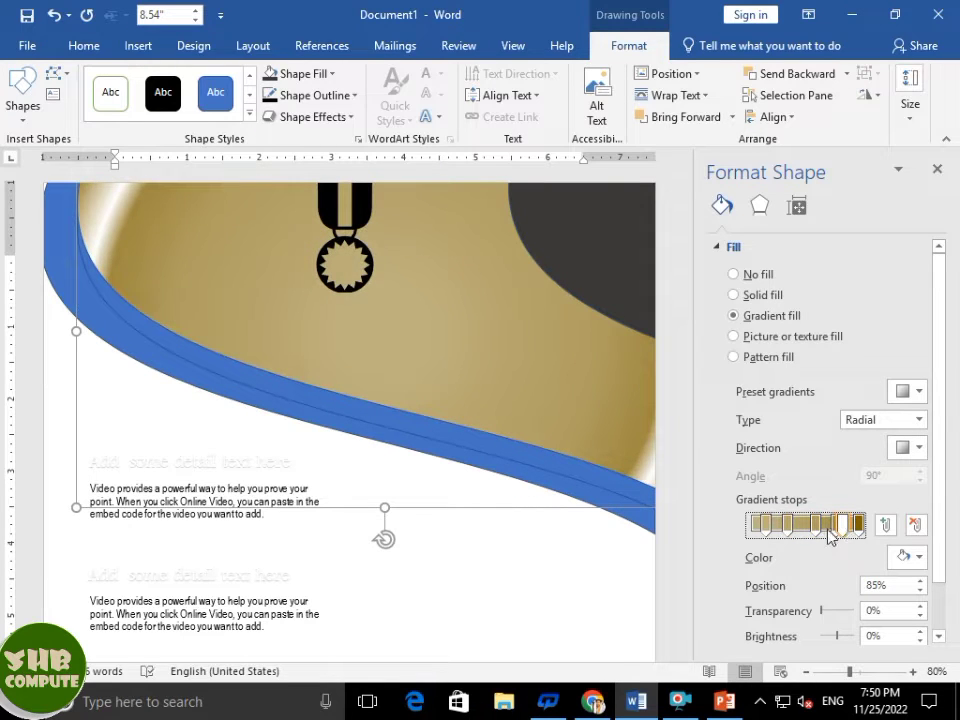
Copy the inner wave's gold gradient formatting onto the second wave just behind it.
{"action": "left_click", "coordinate": [628, 491]}
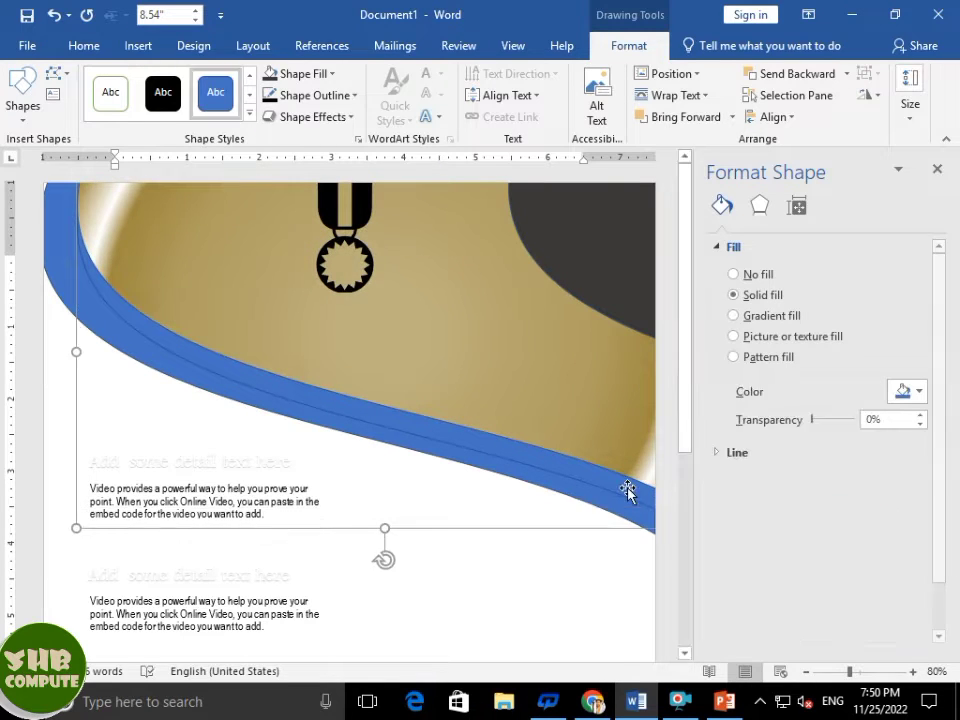
{"action": "left_click", "coordinate": [190, 195]}
{"action": "left_click", "coordinate": [84, 45]}
{"action": "left_click", "coordinate": [52, 116]}
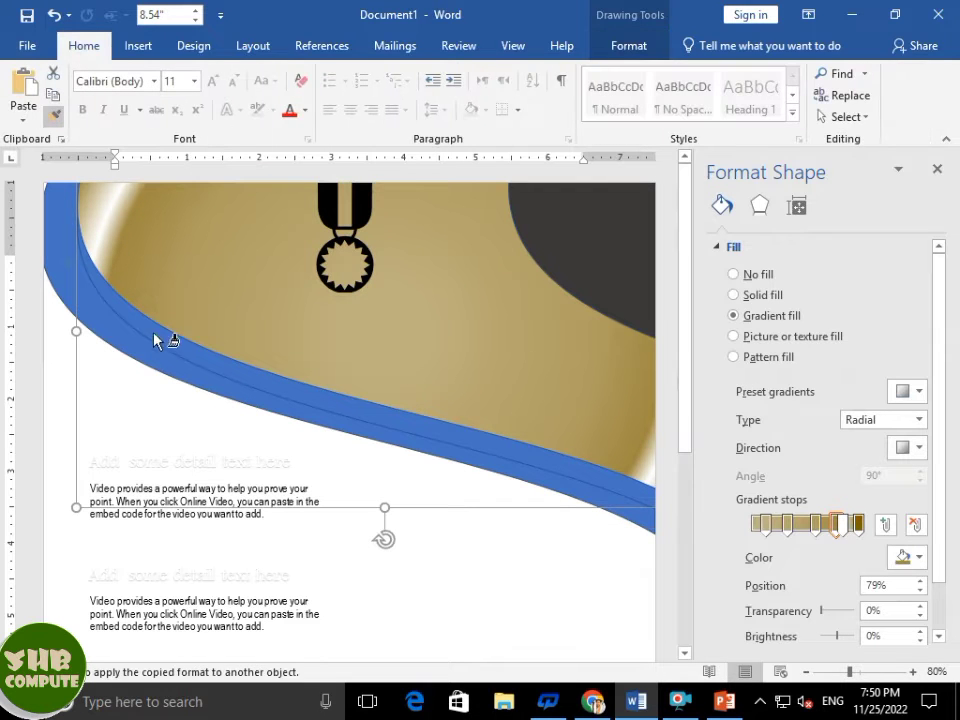
{"action": "left_click", "coordinate": [155, 341]}
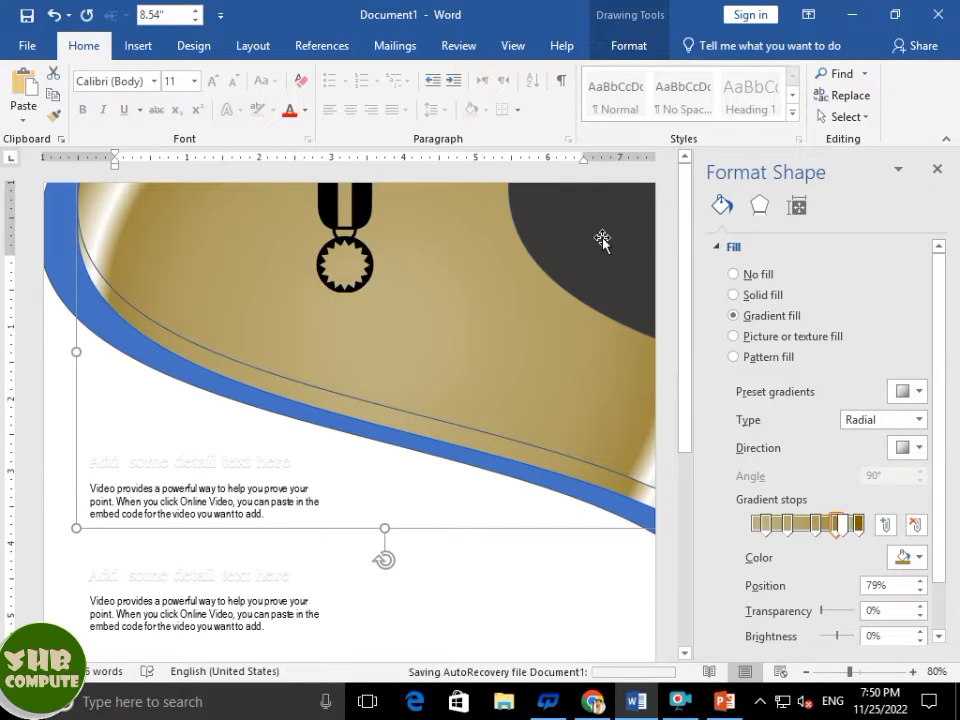
Remove the outlines from the two gold waves and the dark grey corner shape together.
{"action": "left_click", "coordinate": [499, 309]}
{"action": "left_click", "coordinate": [334, 403], "text": "shift"}
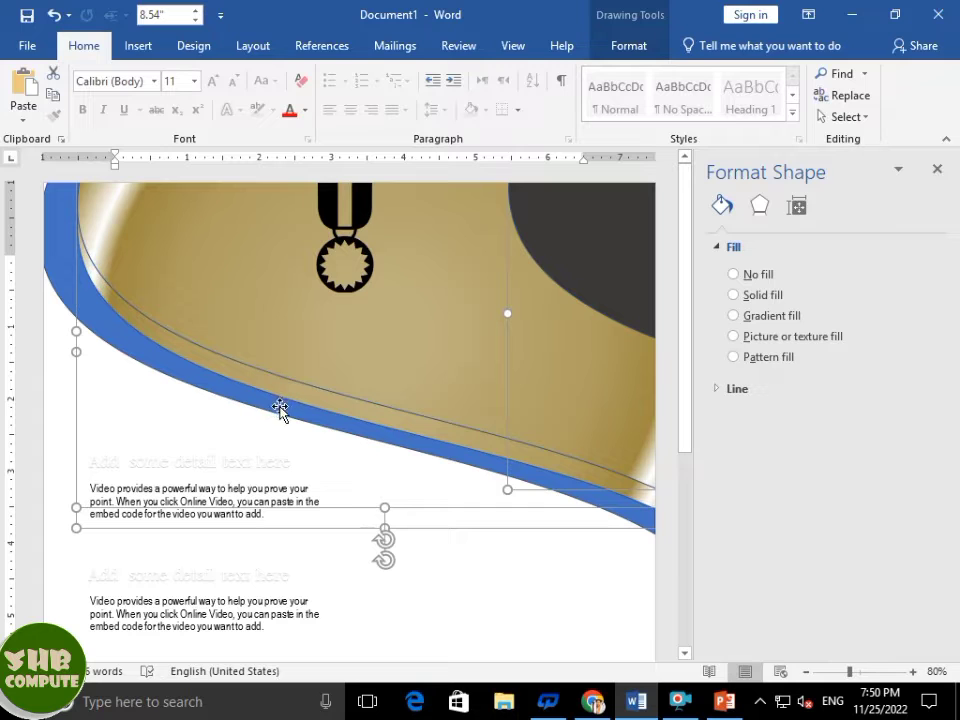
{"action": "left_click", "coordinate": [605, 47]}
{"action": "left_click", "coordinate": [320, 95]}
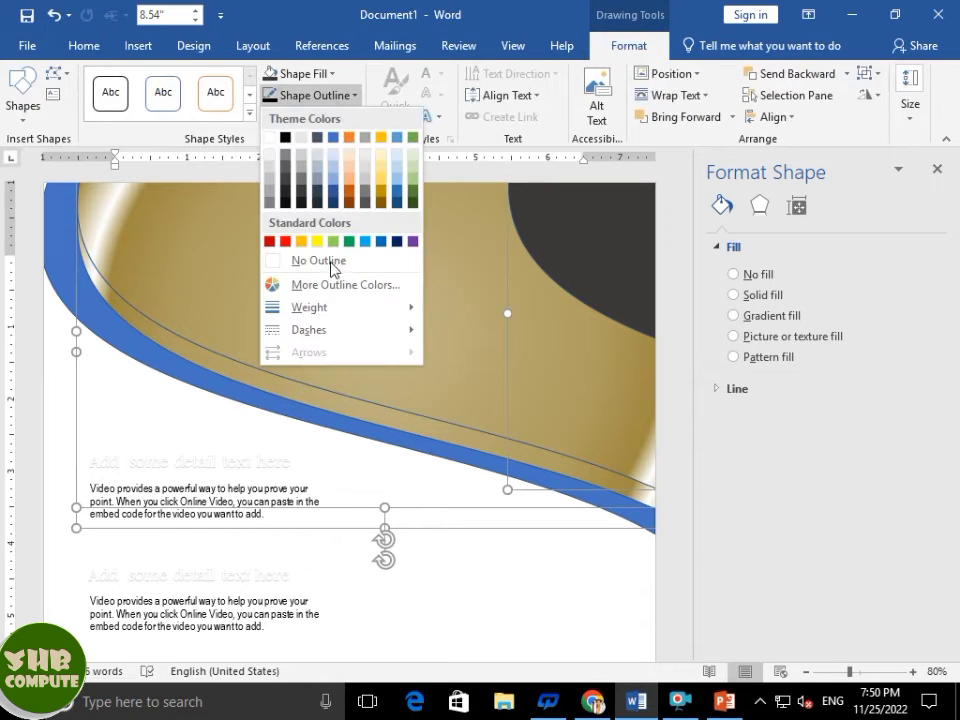
{"action": "left_click", "coordinate": [331, 263]}
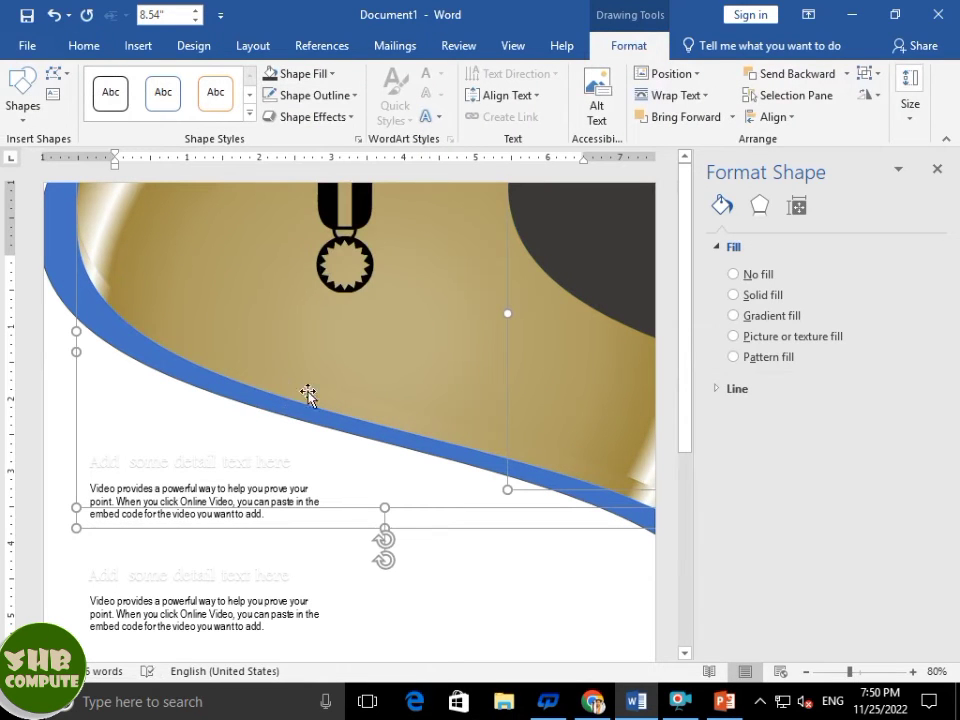
Move the second gold wave's white gradient stop to 71% and change the direction of its radial gradient.
{"action": "left_click", "coordinate": [433, 430]}
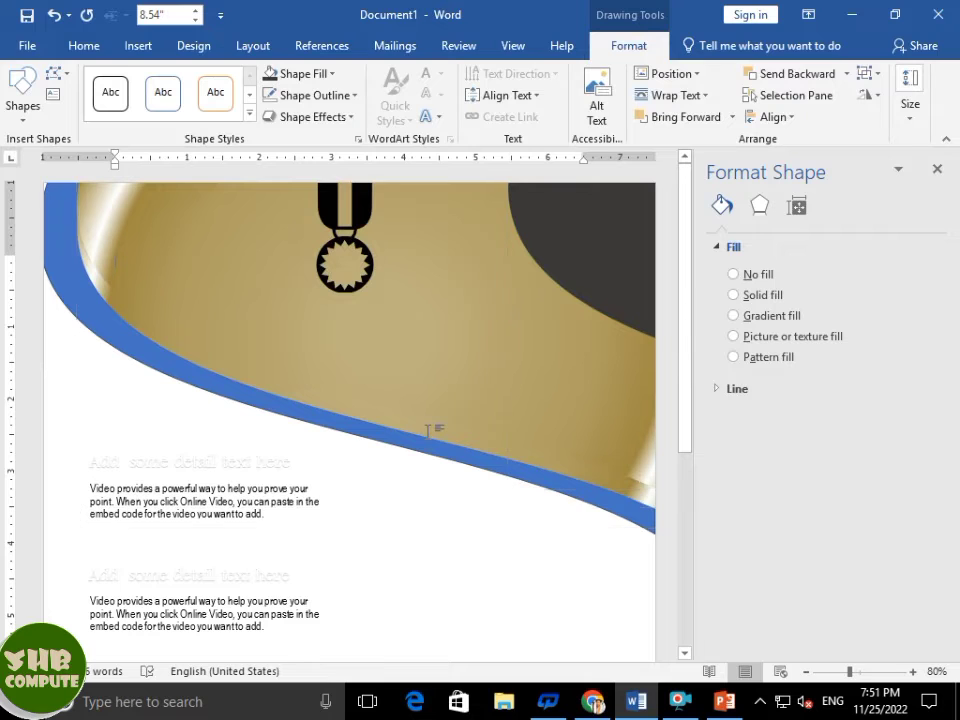
{"action": "mouse_move", "coordinate": [831, 520]}
{"action": "left_mouse_down"}
{"action": "mouse_move", "coordinate": [844, 534]}
{"action": "mouse_move", "coordinate": [748, 527]}
{"action": "mouse_move", "coordinate": [830, 530]}
{"action": "left_mouse_up"}
{"action": "left_click", "coordinate": [919, 448]}
{"action": "left_click", "coordinate": [886, 482]}
{"action": "left_click", "coordinate": [919, 448]}
{"action": "left_click", "coordinate": [797, 486]}
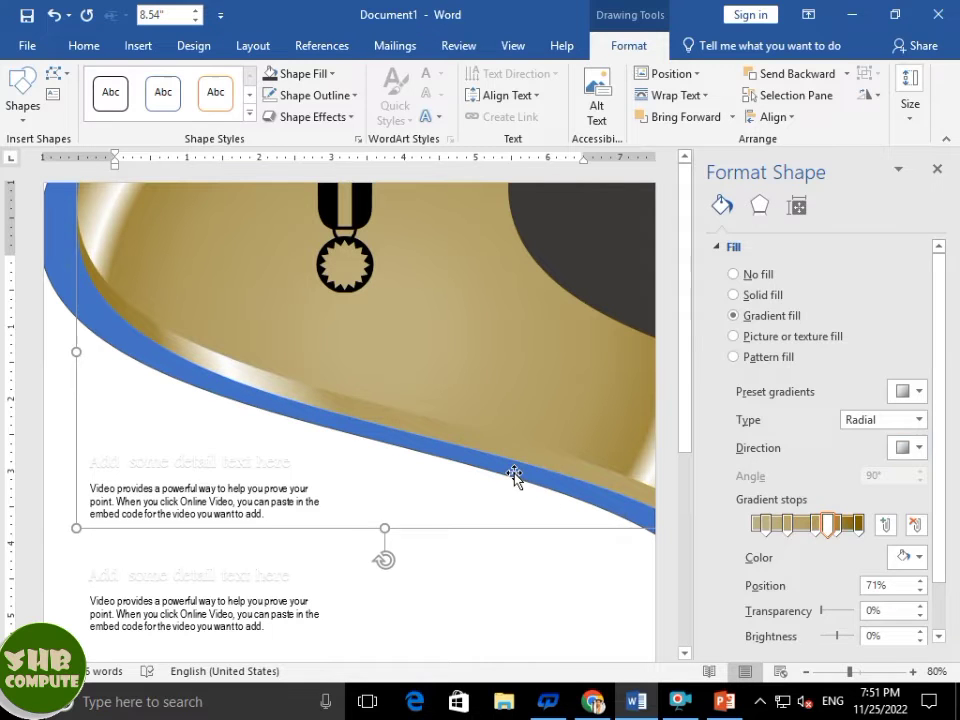
Copy the inner wave's gold gradient formatting onto the blue outer wave at the top of the page and close the shape formatting settings.
{"action": "left_click", "coordinate": [562, 474]}
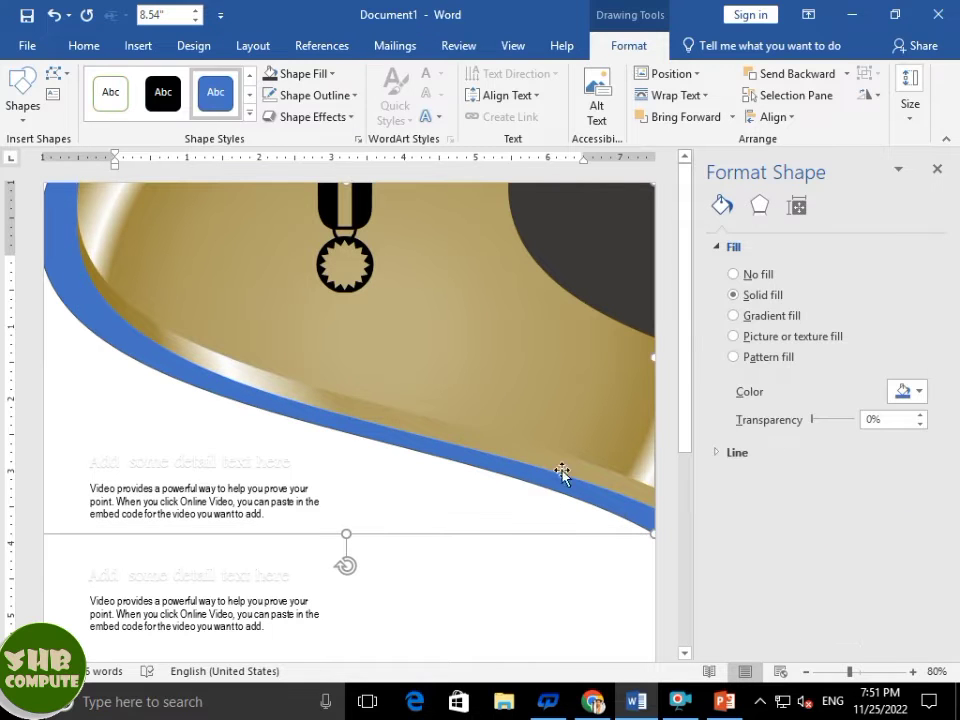
{"action": "left_click", "coordinate": [306, 317]}
{"action": "left_click", "coordinate": [84, 45]}
{"action": "left_click", "coordinate": [53, 116]}
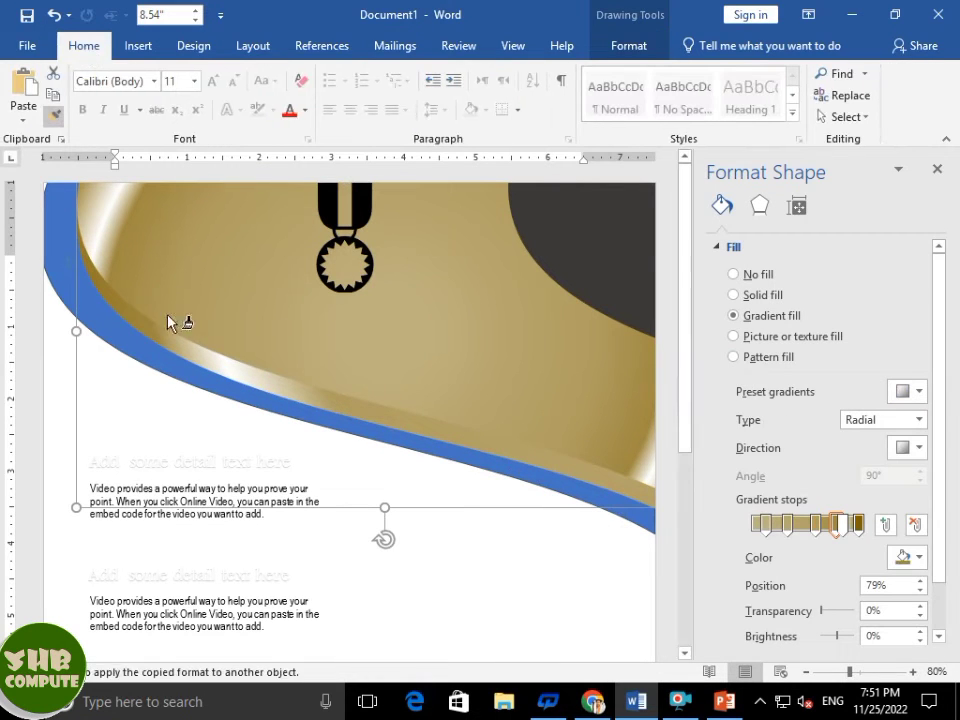
{"action": "left_click", "coordinate": [134, 345]}
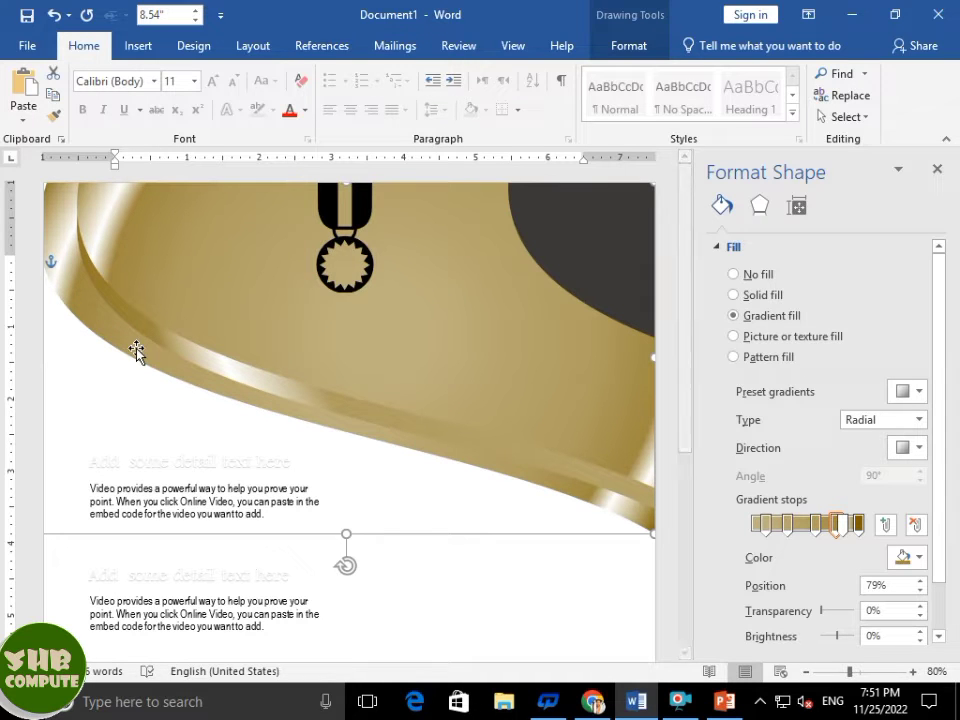
{"action": "left_click", "coordinate": [937, 176]}
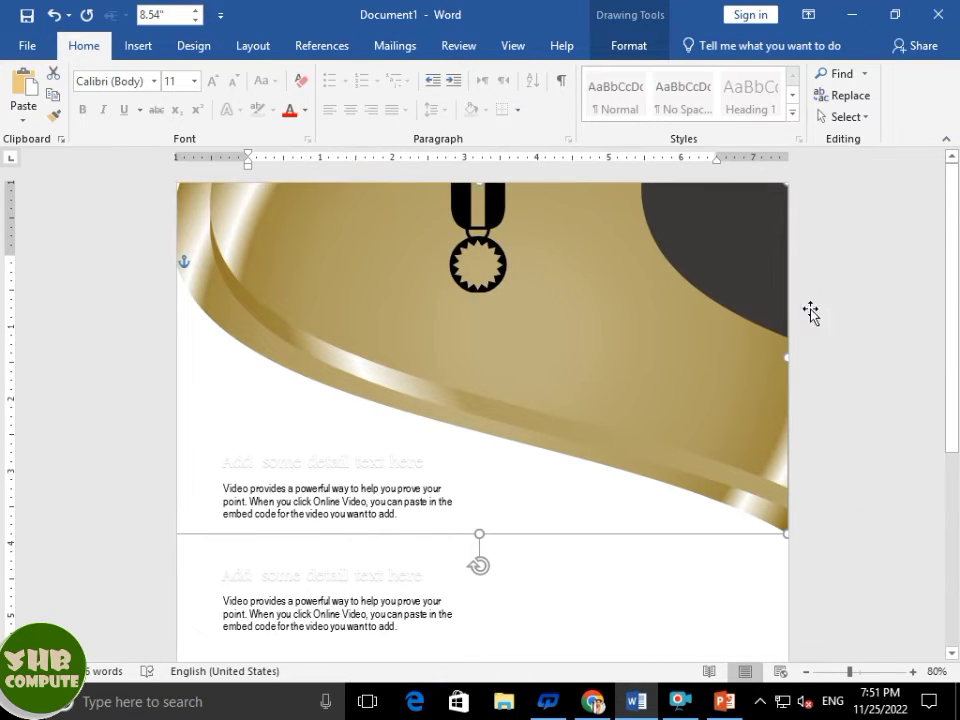
Try copying a top wave's gold gradient onto the whole lower-right wave group, and undo it.
{"action": "scroll", "coordinate": [763, 380], "scroll_direction": "down", "scroll_amount": 3}
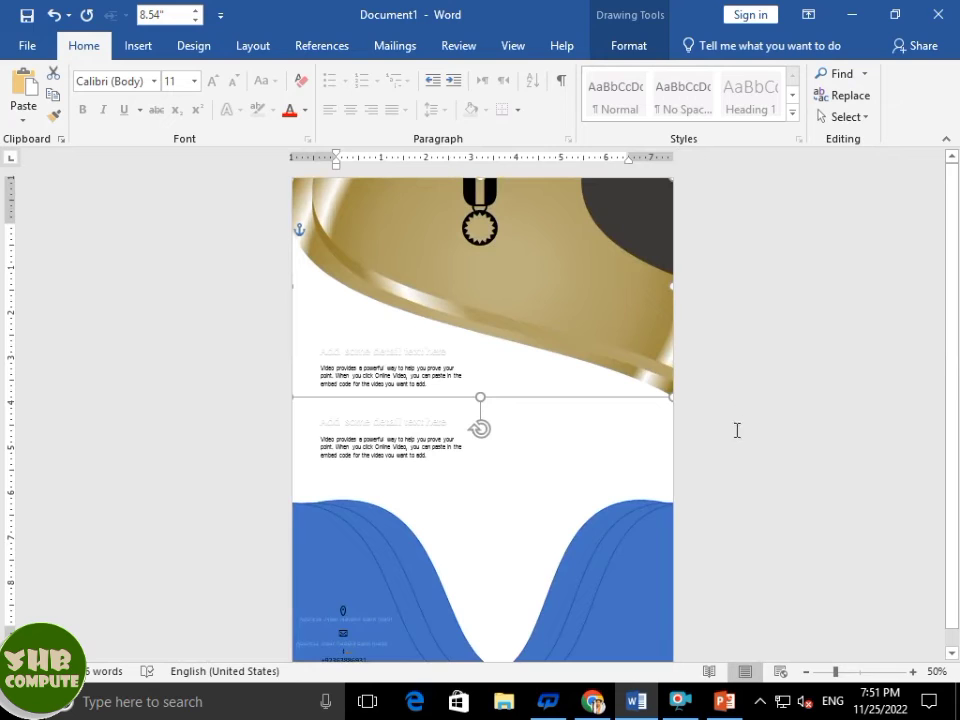
{"action": "left_click", "coordinate": [649, 597]}
{"action": "left_click", "coordinate": [582, 278]}
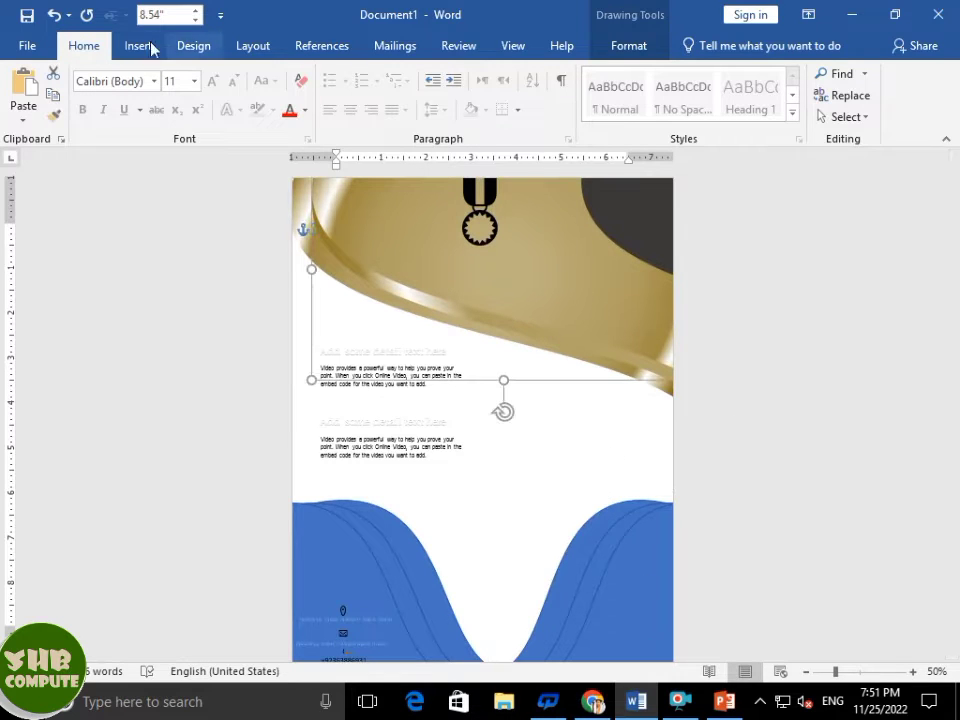
{"action": "left_click", "coordinate": [53, 116]}
{"action": "left_click", "coordinate": [632, 600]}
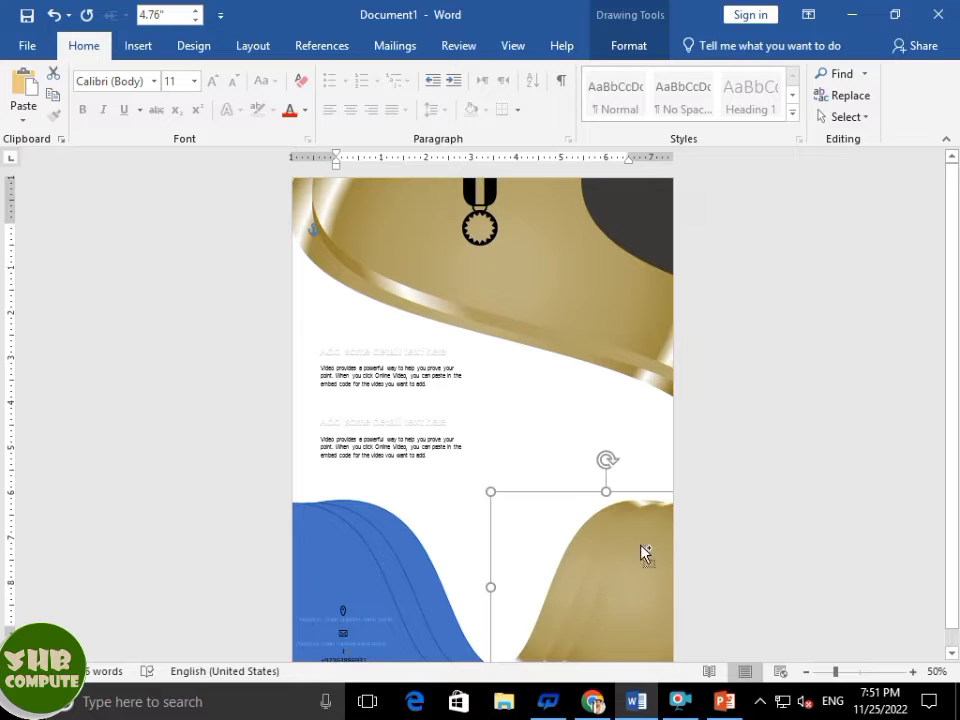
{"action": "key", "text": "ctrl+z"}
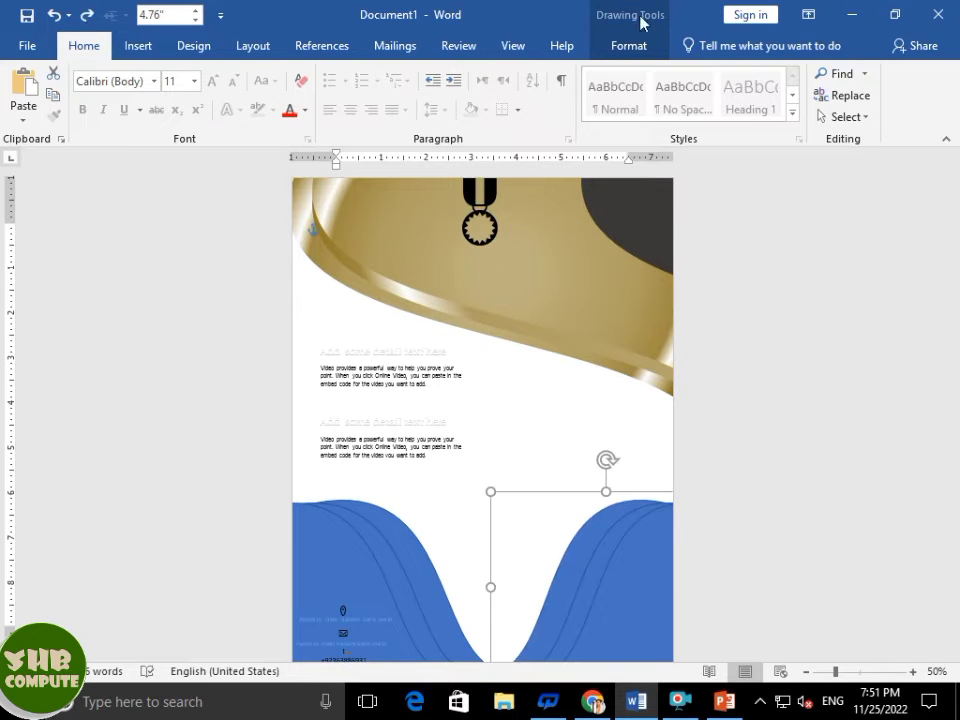
Ungroup the three layered blue waves in the page's lower-right corner.
{"action": "left_click", "coordinate": [629, 45]}
{"action": "left_click", "coordinate": [870, 76]}
{"action": "left_click", "coordinate": [878, 123]}
{"action": "left_click", "coordinate": [844, 321]}
{"action": "left_click", "coordinate": [638, 566]}
{"action": "left_click", "coordinate": [793, 395]}
Copy the top inner wave's gold gradient formatting onto the front wave in the page's lower-right corner.
{"action": "left_click", "coordinate": [371, 216]}
{"action": "left_click", "coordinate": [86, 46]}
{"action": "left_click", "coordinate": [55, 115]}
{"action": "left_click", "coordinate": [640, 585]}
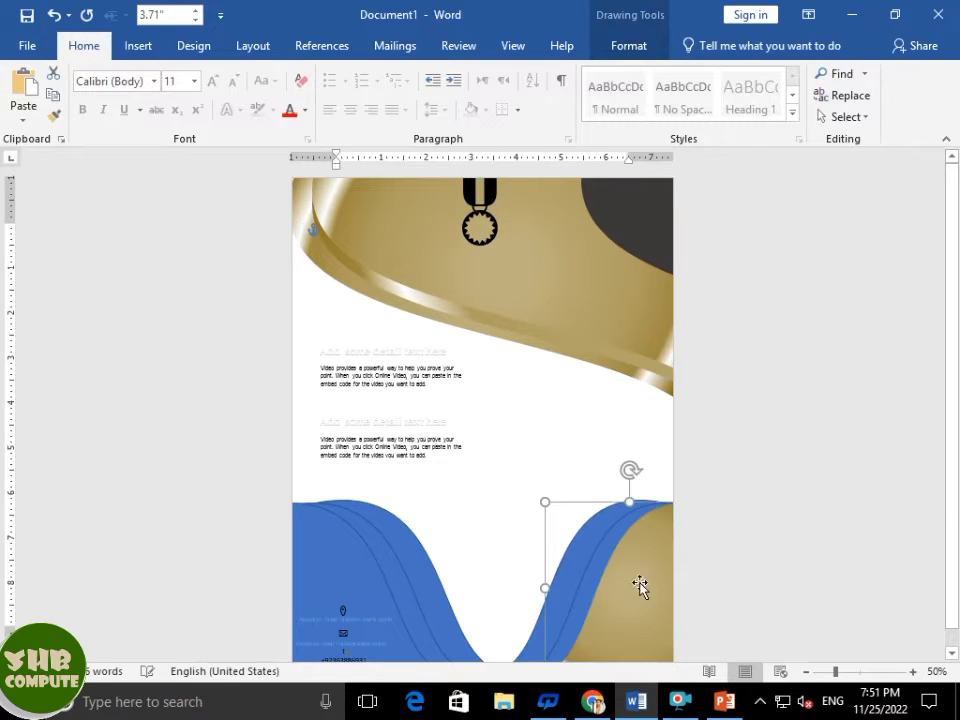
Change the front lower-right wave's fill to the linear down gradient variation with the white band near its bottom.
{"action": "left_click", "coordinate": [612, 42]}
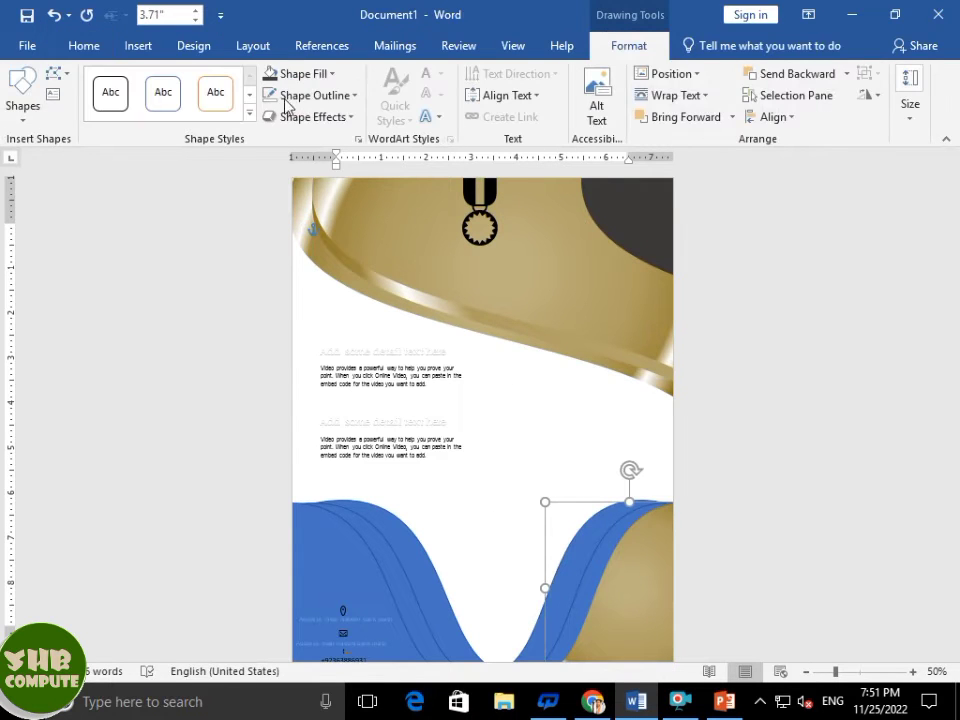
{"action": "left_click", "coordinate": [305, 116]}
{"action": "left_click", "coordinate": [308, 75]}
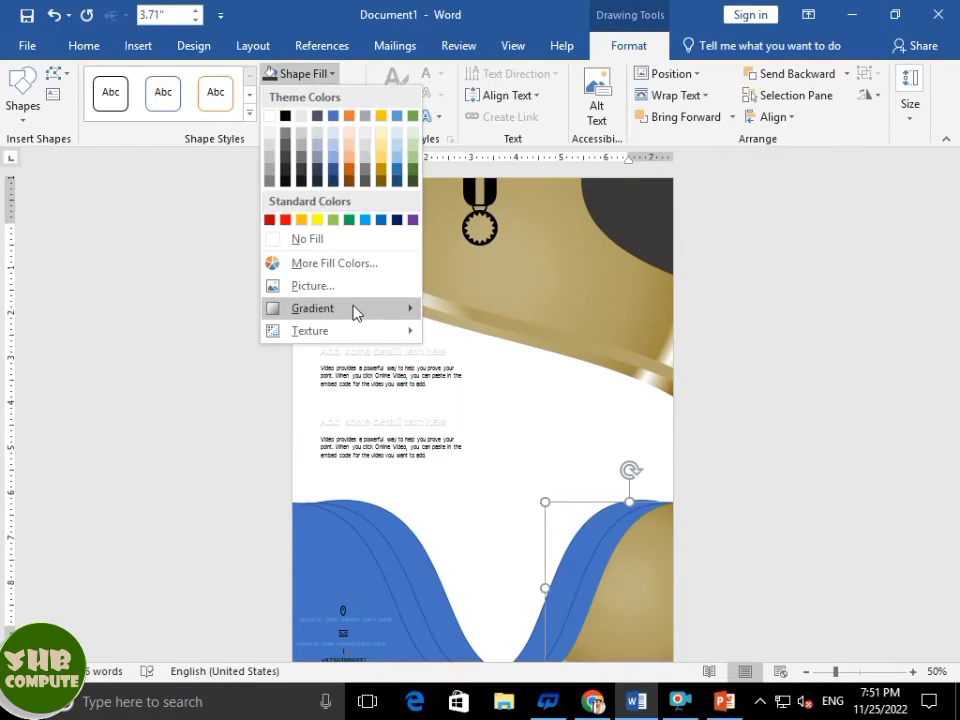
{"action": "mouse_move", "coordinate": [352, 310]}
{"action": "left_click", "coordinate": [484, 416]}
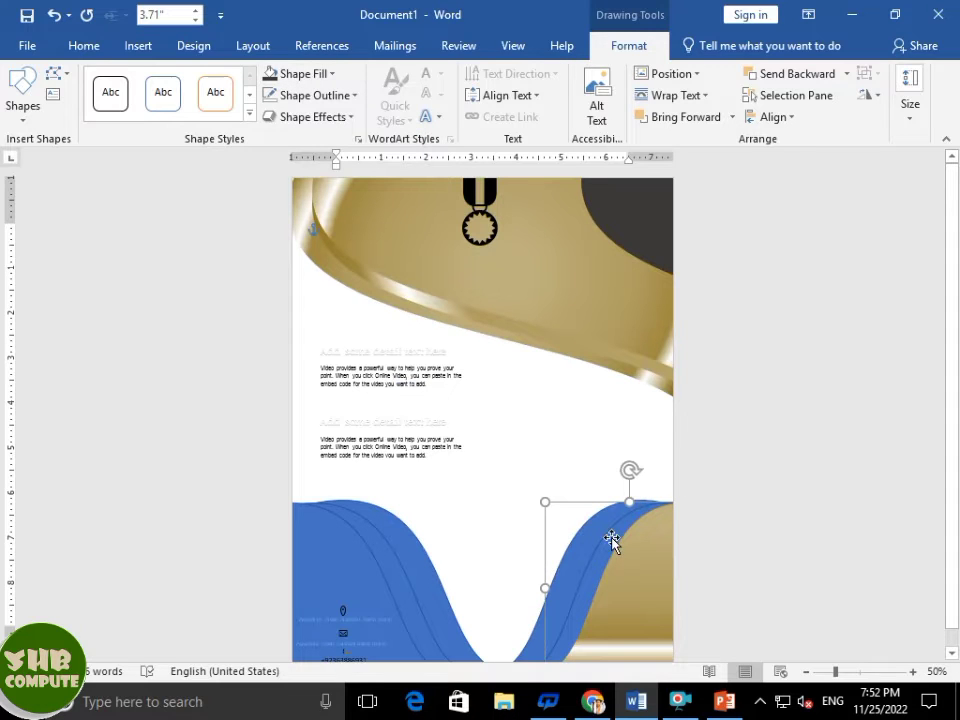
Try to copy the front lower-right wave's gold gradient onto the middle wave behind it.
{"action": "mouse_move", "coordinate": [603, 563]}
{"action": "left_mouse_down"}
{"action": "mouse_move", "coordinate": [624, 563]}
{"action": "mouse_move", "coordinate": [592, 562]}
{"action": "left_mouse_up"}
{"action": "left_click", "coordinate": [82, 44]}
{"action": "left_click", "coordinate": [55, 115]}
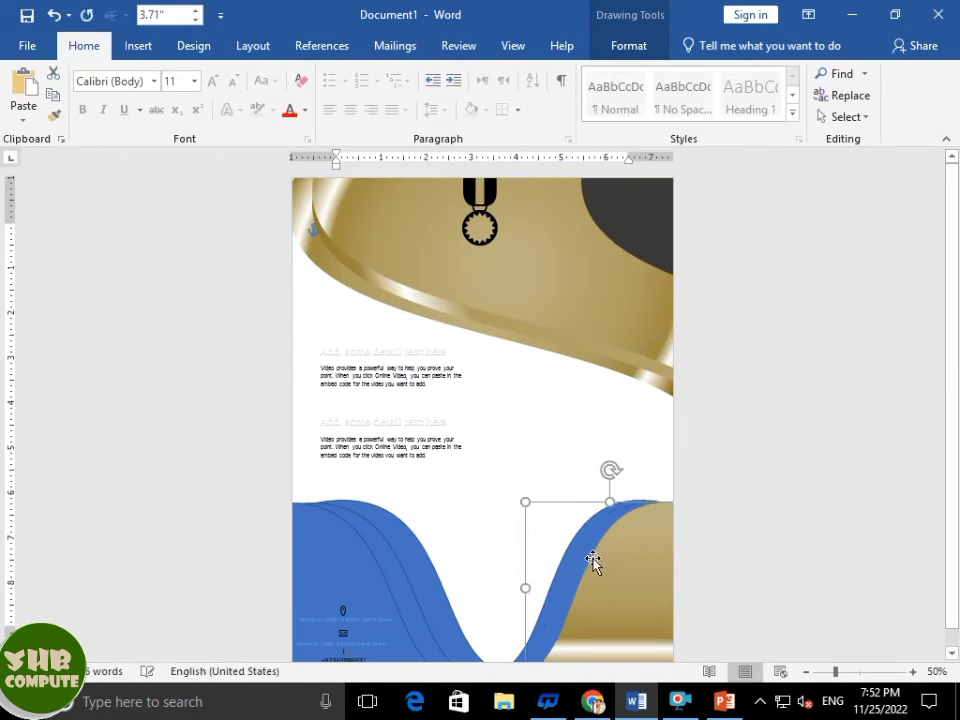
{"action": "left_click", "coordinate": [622, 46]}
{"action": "left_click", "coordinate": [313, 116]}
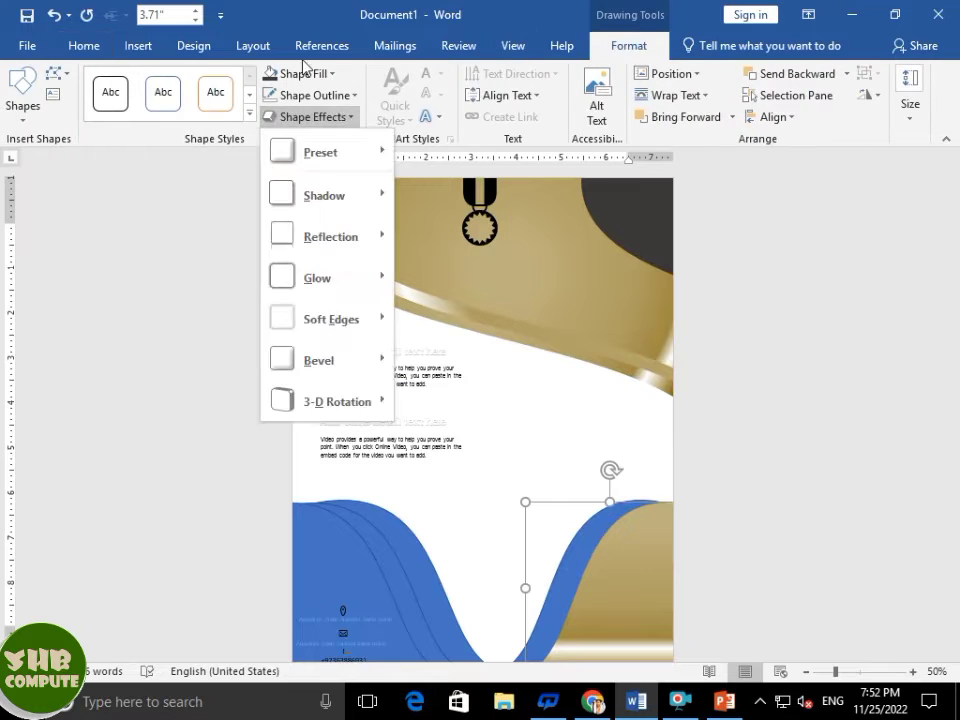
{"action": "left_click", "coordinate": [306, 76]}
{"action": "left_click", "coordinate": [322, 45]}
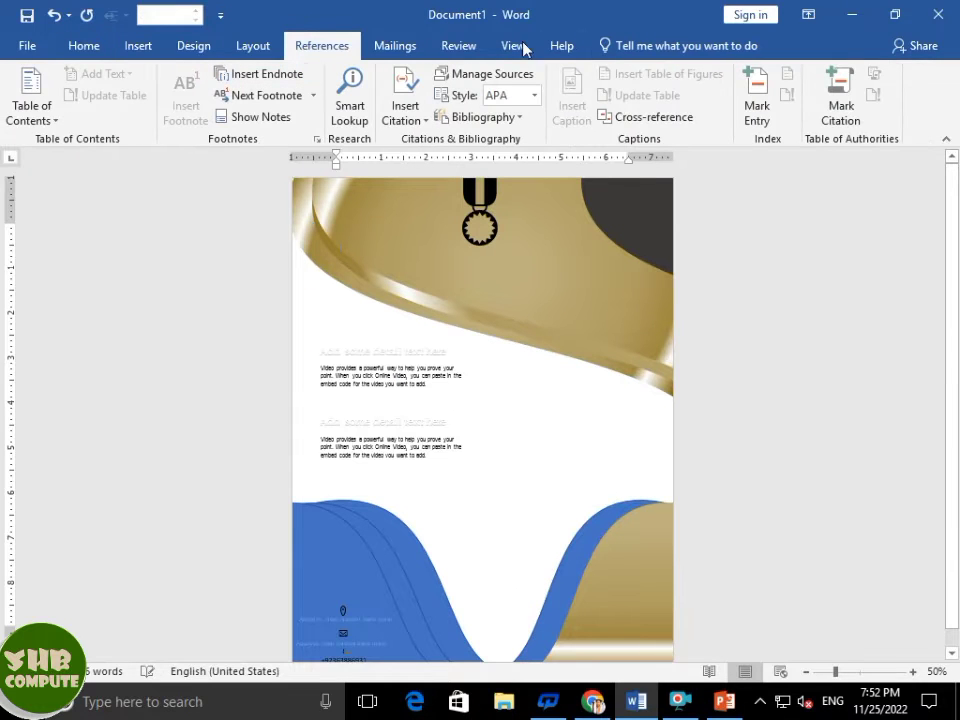
Undo the gold formatting copied onto the middle lower-right wave.
{"action": "left_click", "coordinate": [600, 529]}
{"action": "left_click", "coordinate": [630, 46]}
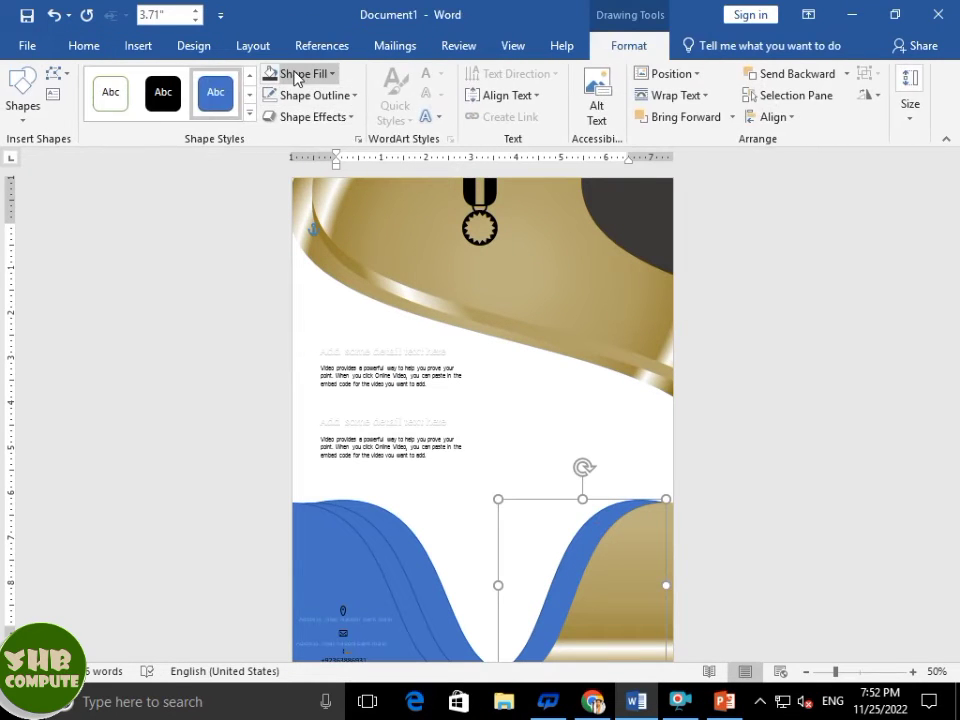
{"action": "left_click", "coordinate": [296, 73]}
{"action": "left_click", "coordinate": [735, 549]}
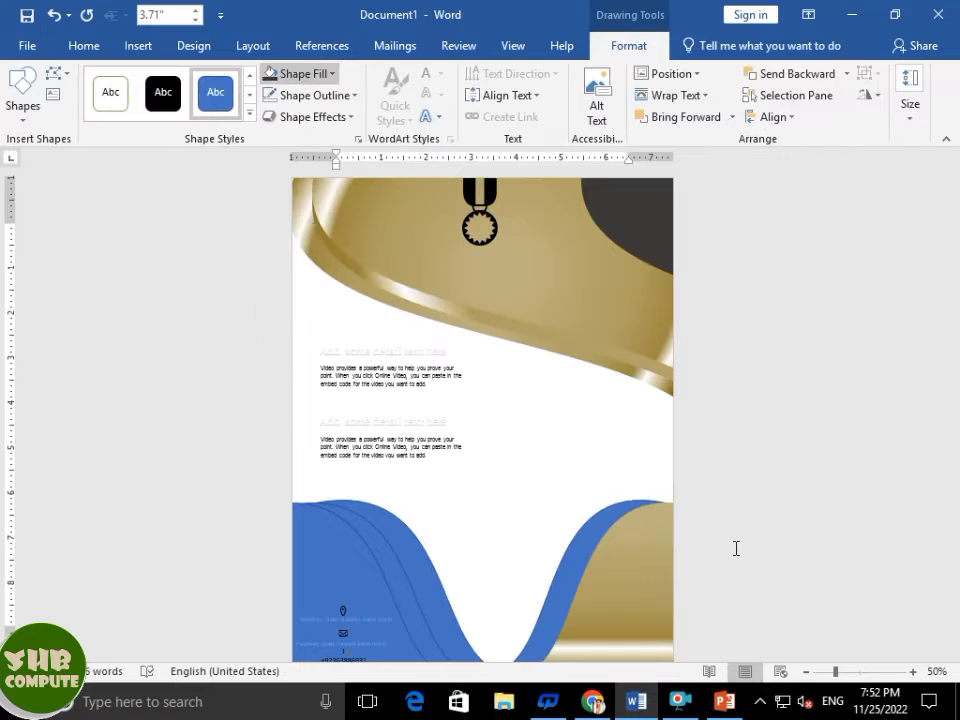
{"action": "left_click", "coordinate": [623, 537]}
{"action": "key", "text": "ctrl+z"}
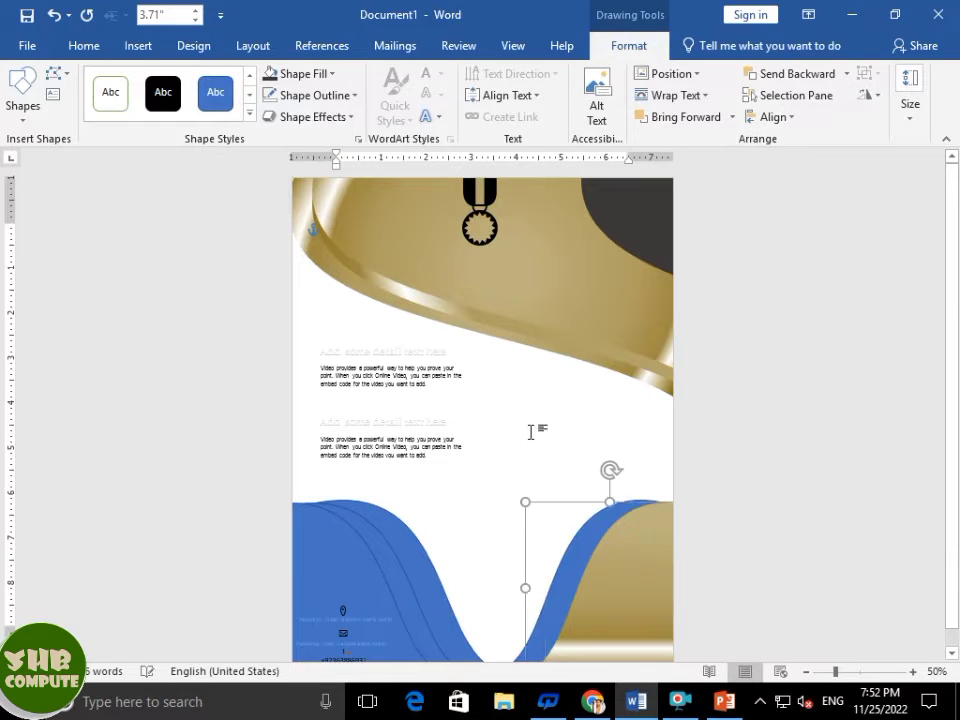
{"action": "key", "text": "ctrl+y"}
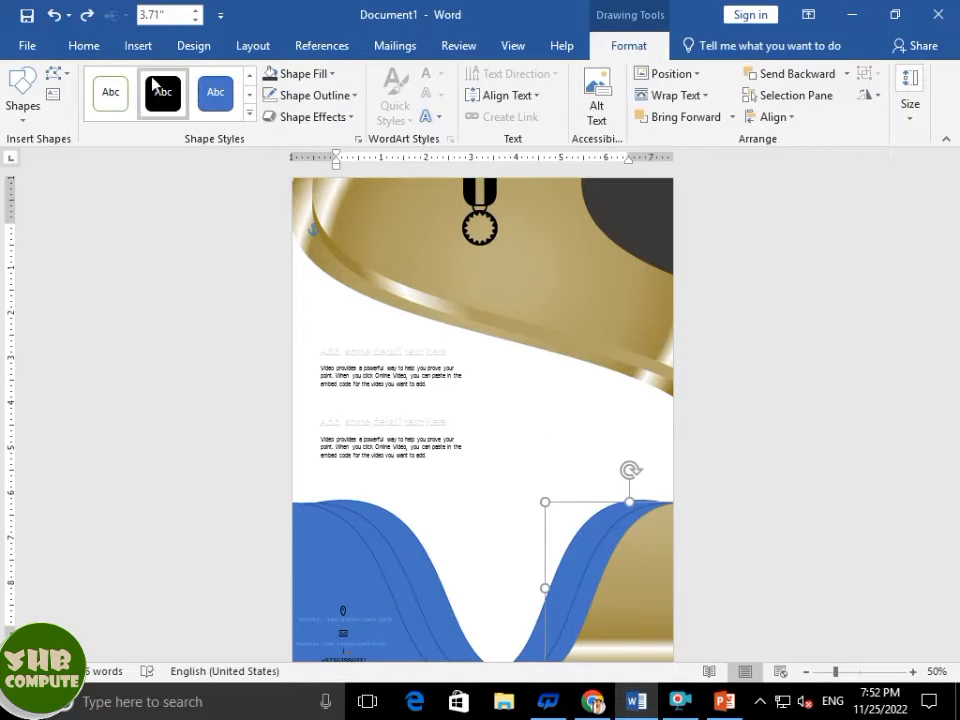
Copy the front lower-right wave's gradient onto the middle wave and change it to the diagonal linear variation with white at the upper left.
{"action": "left_click", "coordinate": [68, 46]}
{"action": "left_click", "coordinate": [54, 115]}
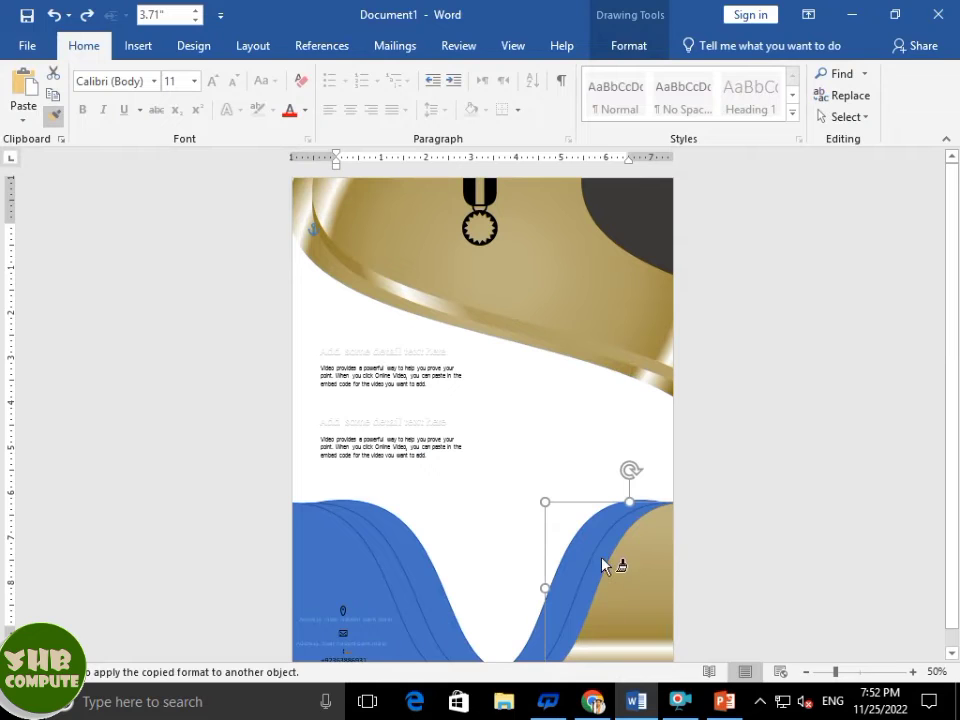
{"action": "left_click", "coordinate": [603, 566]}
{"action": "left_click", "coordinate": [645, 47]}
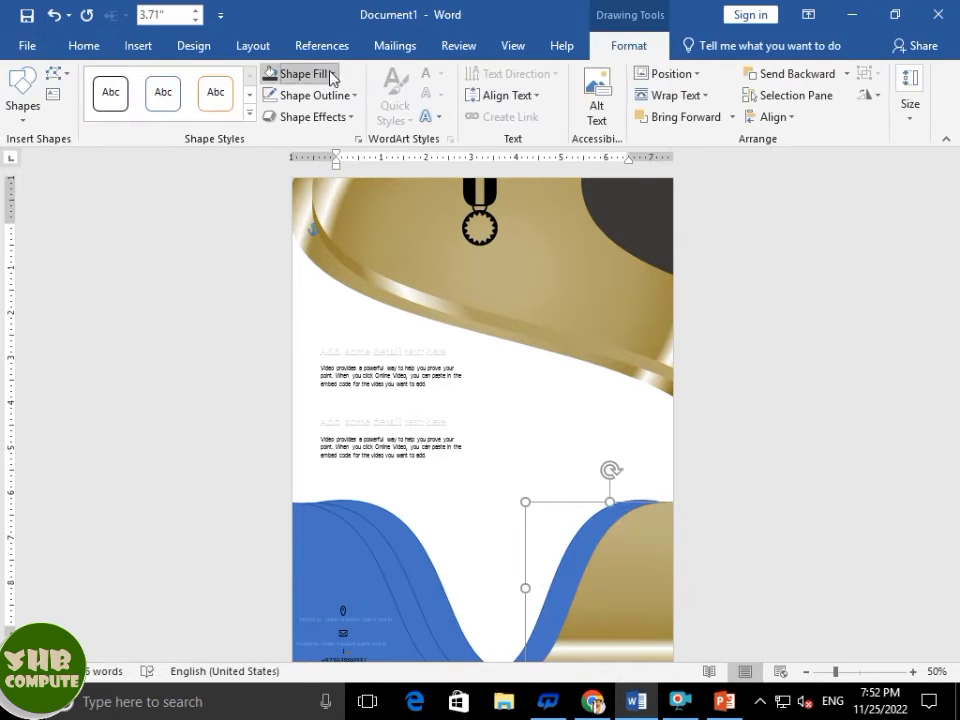
{"action": "left_click", "coordinate": [333, 78]}
{"action": "mouse_move", "coordinate": [332, 310]}
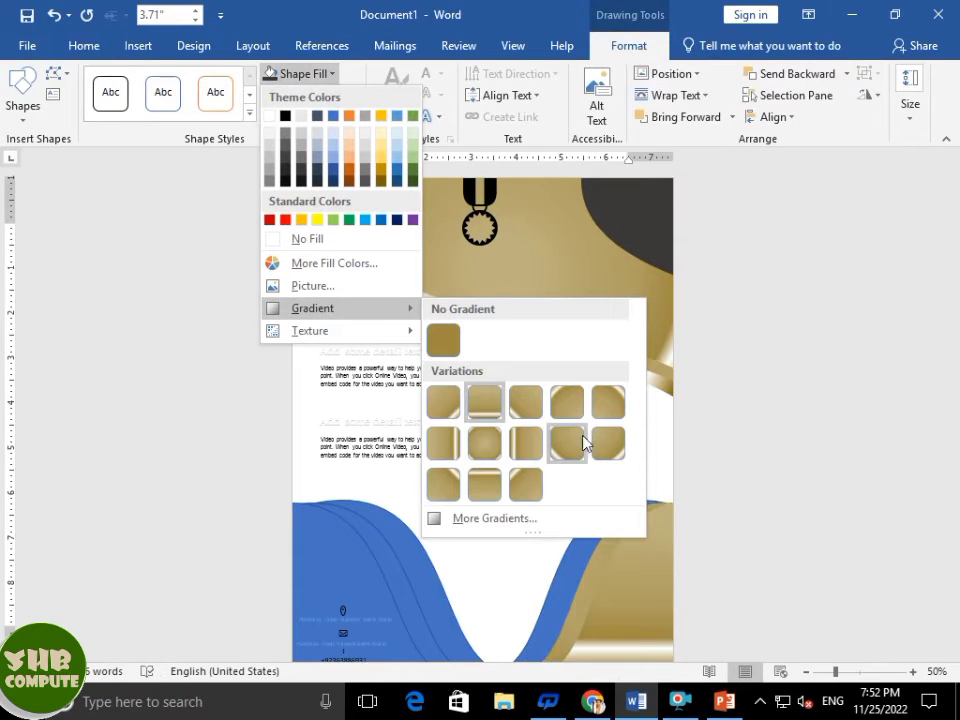
{"action": "left_click", "coordinate": [520, 480]}
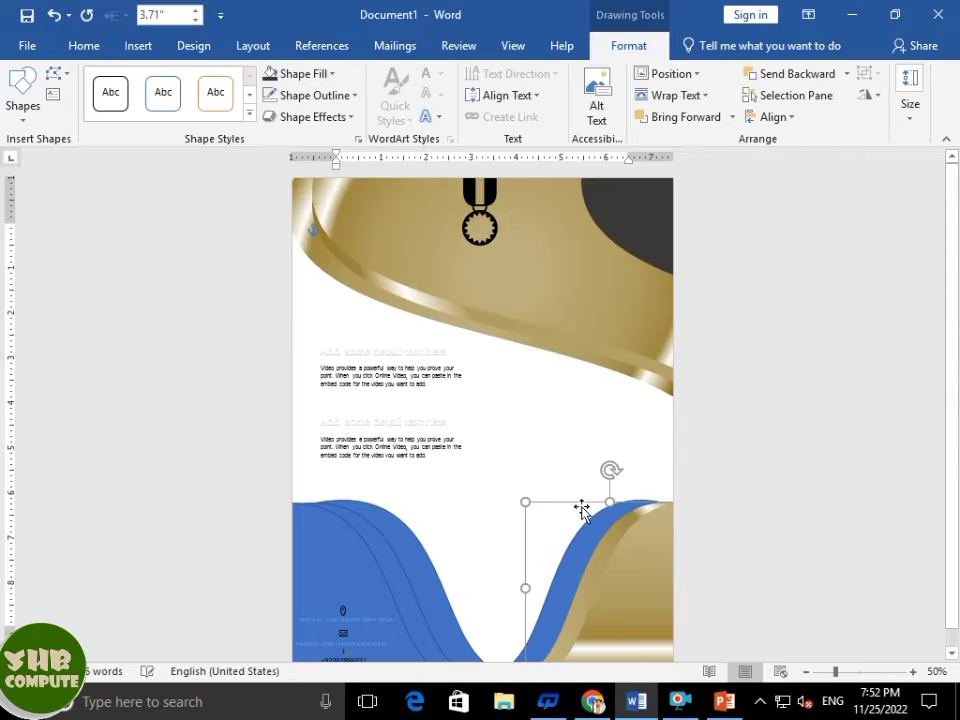
Copy the middle lower-right wave's diagonal gold gradient onto the outermost blue wave behind it.
{"action": "left_click", "coordinate": [80, 48]}
{"action": "left_click", "coordinate": [56, 116]}
{"action": "left_click", "coordinate": [571, 558]}
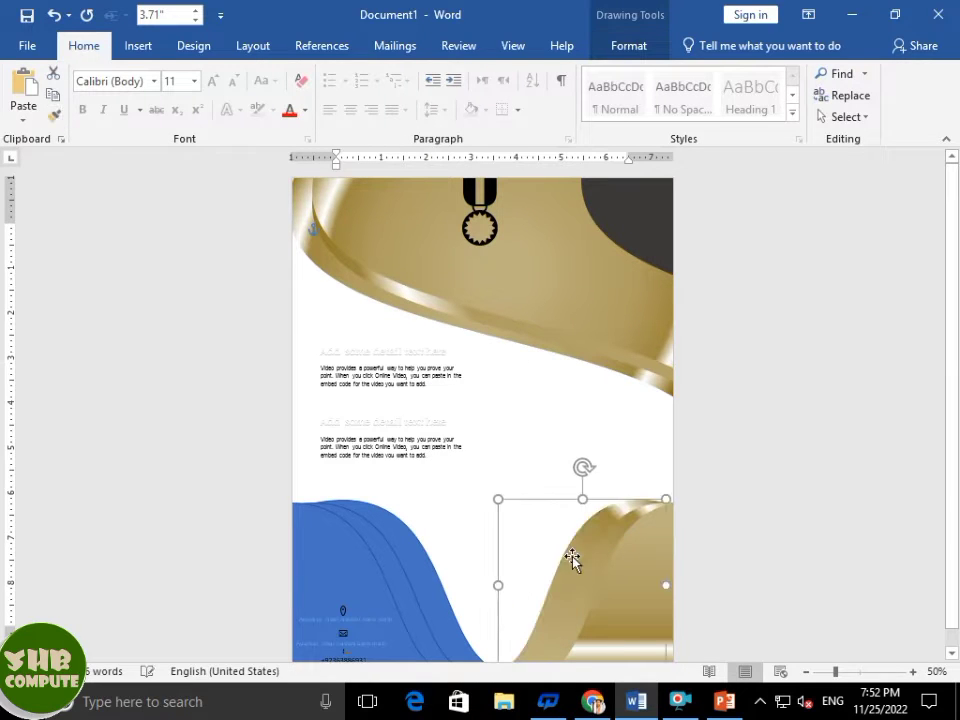
Try the top-right to bottom-left linear gradient variation on the outermost lower-right wave, and settle on the radial one spreading from the bottom-right corner.
{"action": "left_click", "coordinate": [639, 50]}
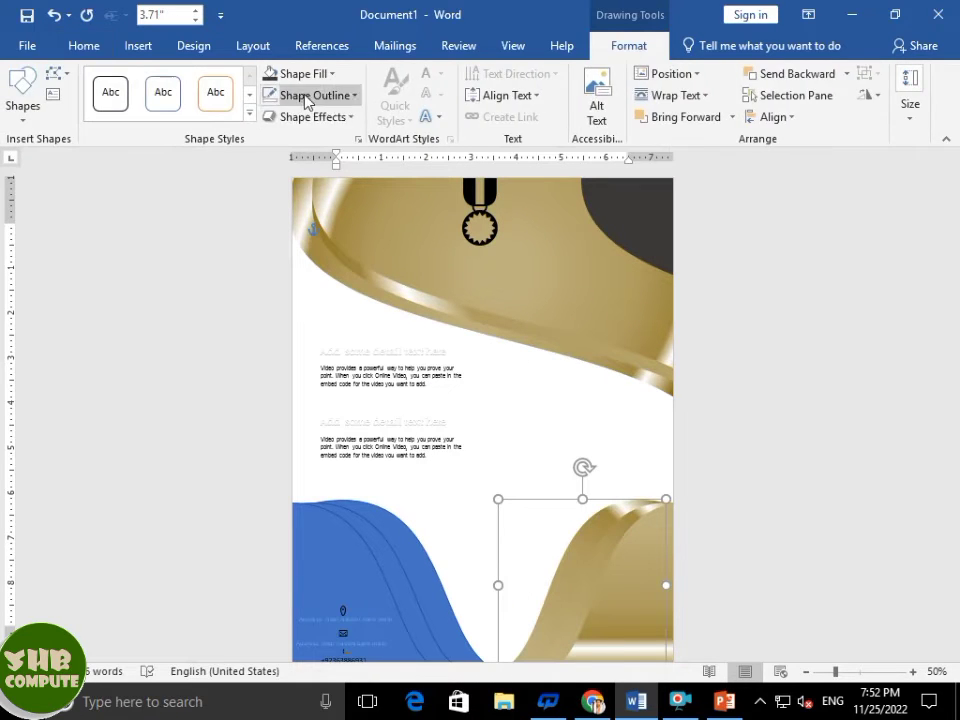
{"action": "left_click", "coordinate": [309, 82]}
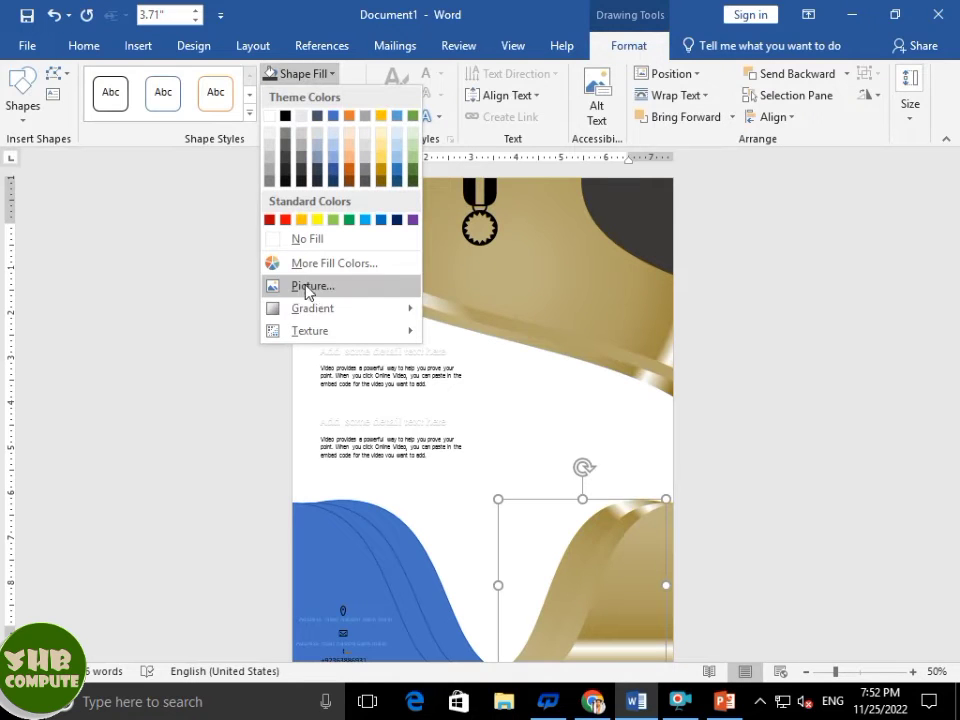
{"action": "mouse_move", "coordinate": [296, 310]}
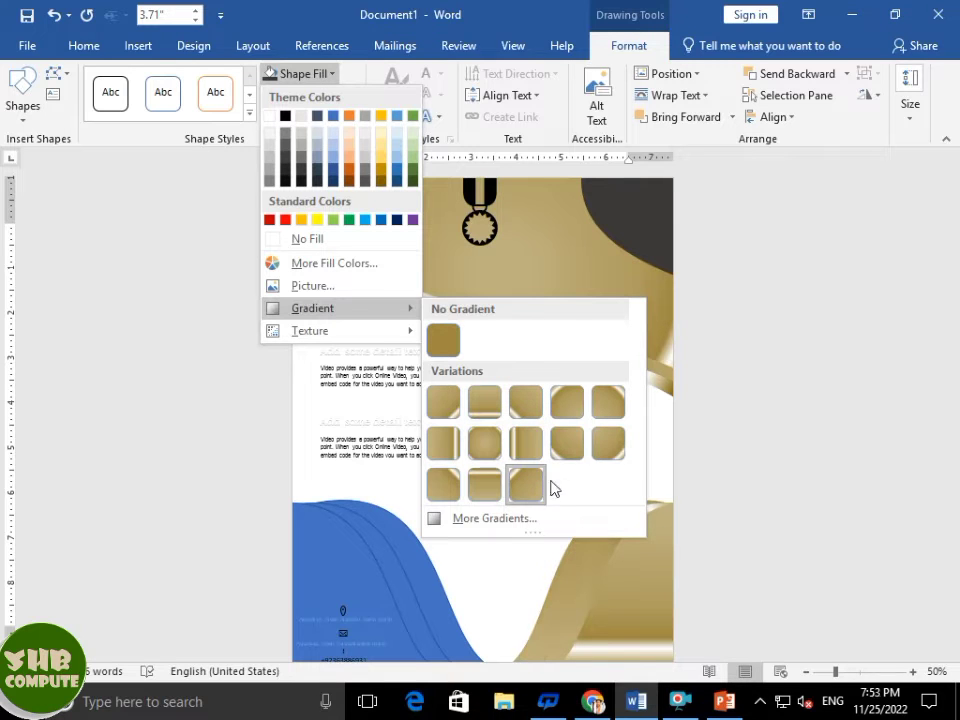
{"action": "left_click", "coordinate": [537, 411]}
{"action": "left_click", "coordinate": [331, 75]}
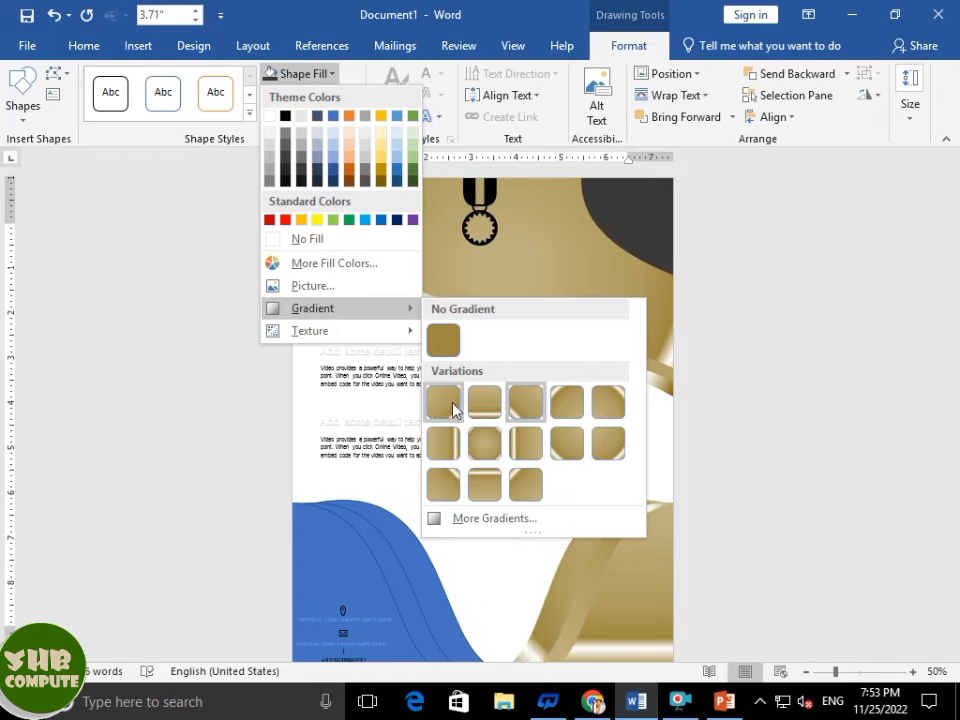
{"action": "left_click", "coordinate": [570, 403]}
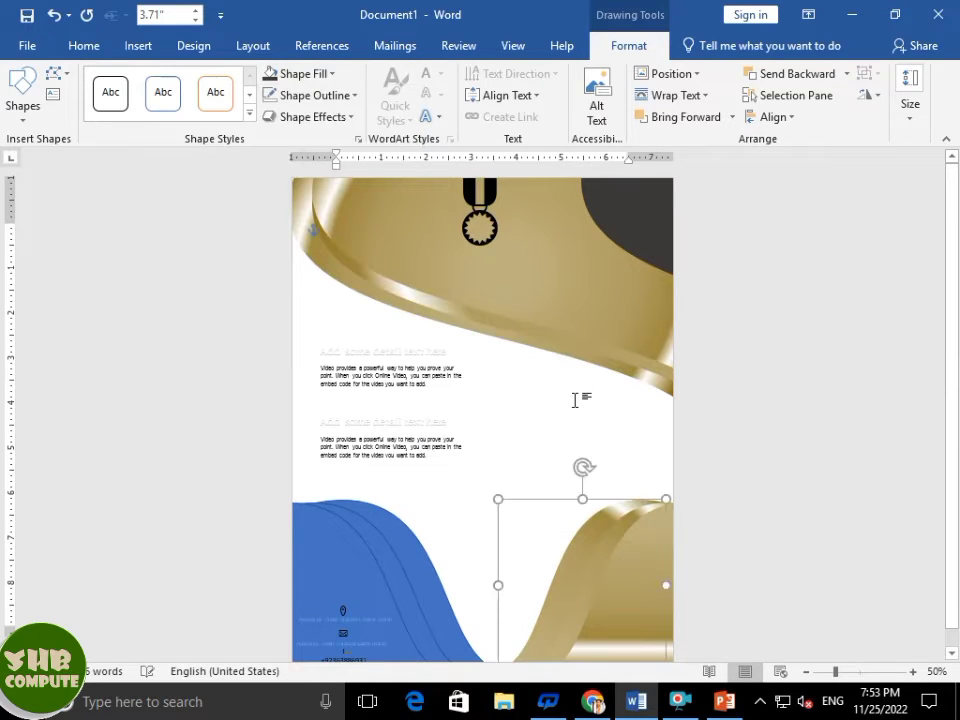
{"action": "left_click", "coordinate": [747, 447]}
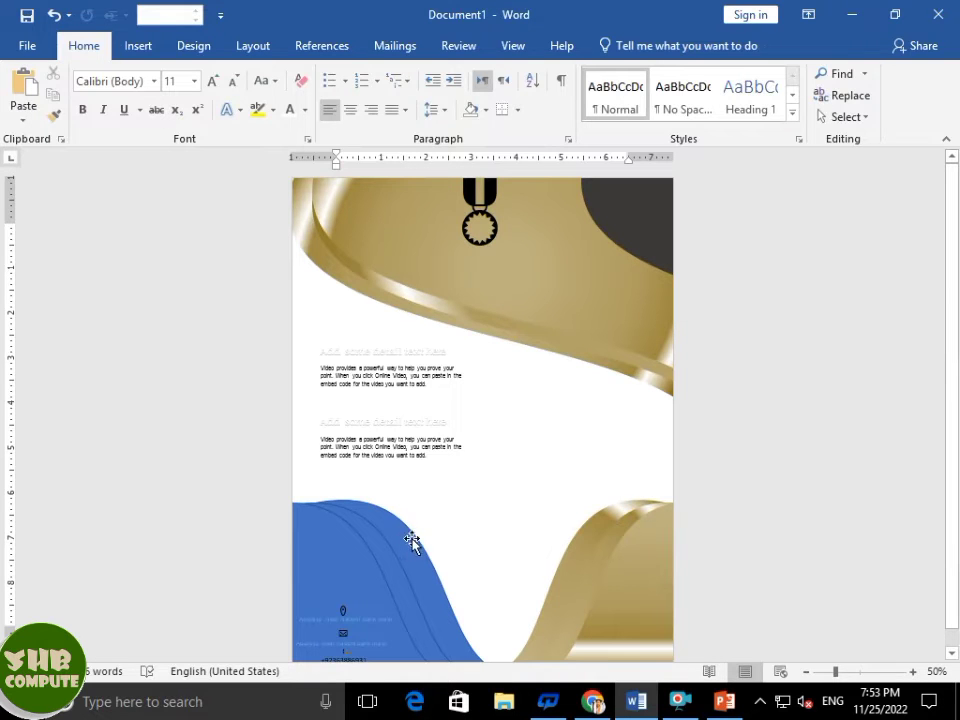
Copy the front lower-right wave's gold gradient formatting onto the blue wave group in the page's lower-left corner.
{"action": "left_click", "coordinate": [347, 557]}
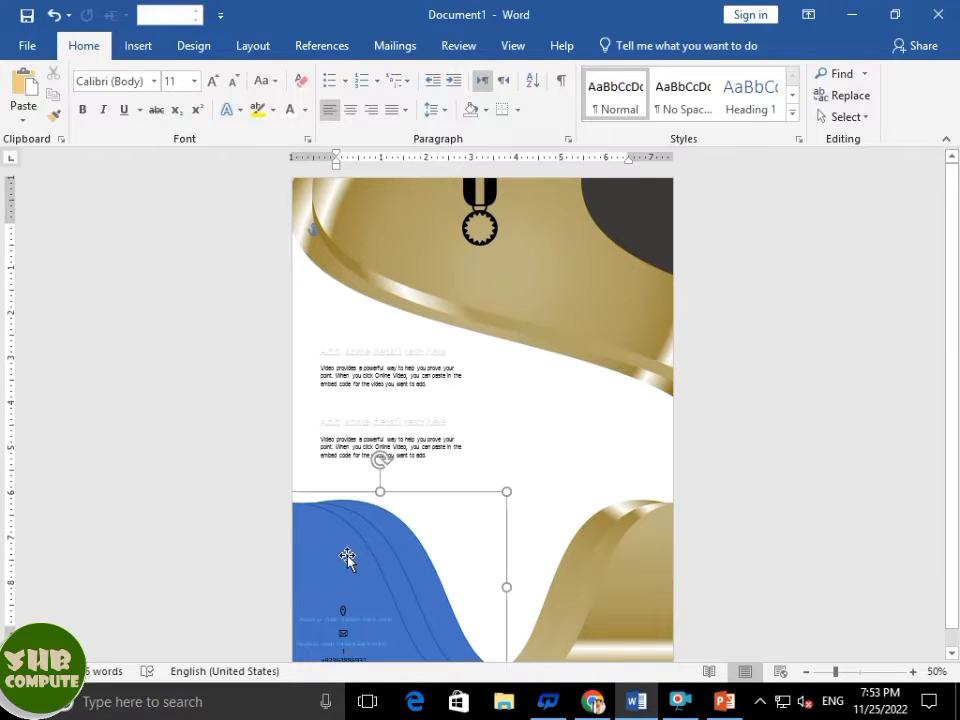
{"action": "left_click", "coordinate": [79, 48]}
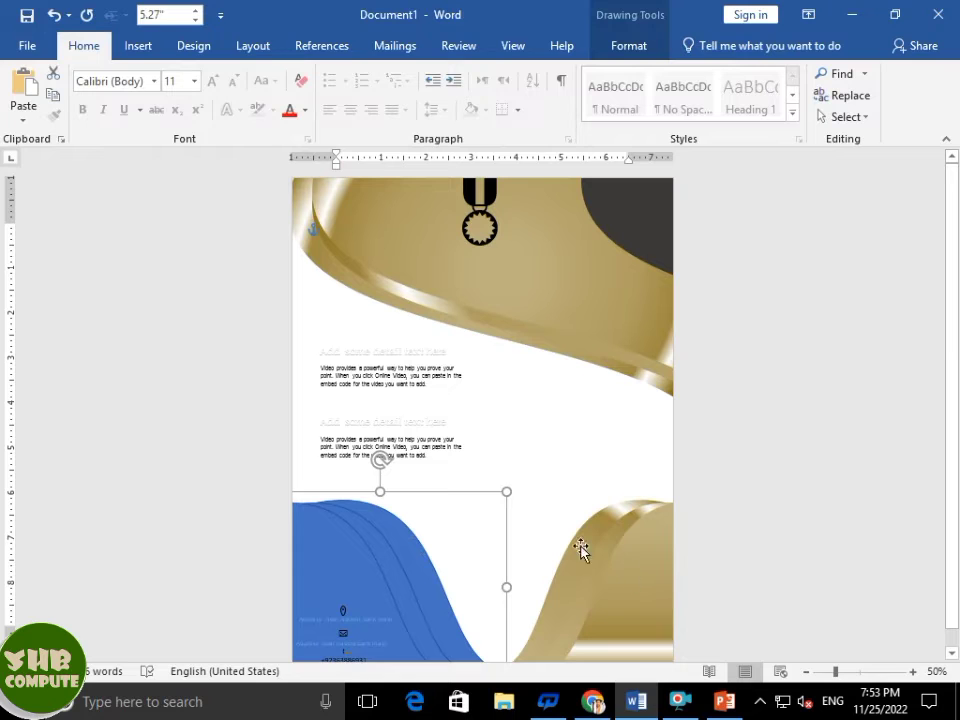
{"action": "left_click", "coordinate": [658, 600]}
{"action": "left_click", "coordinate": [53, 115]}
{"action": "left_click", "coordinate": [388, 608]}
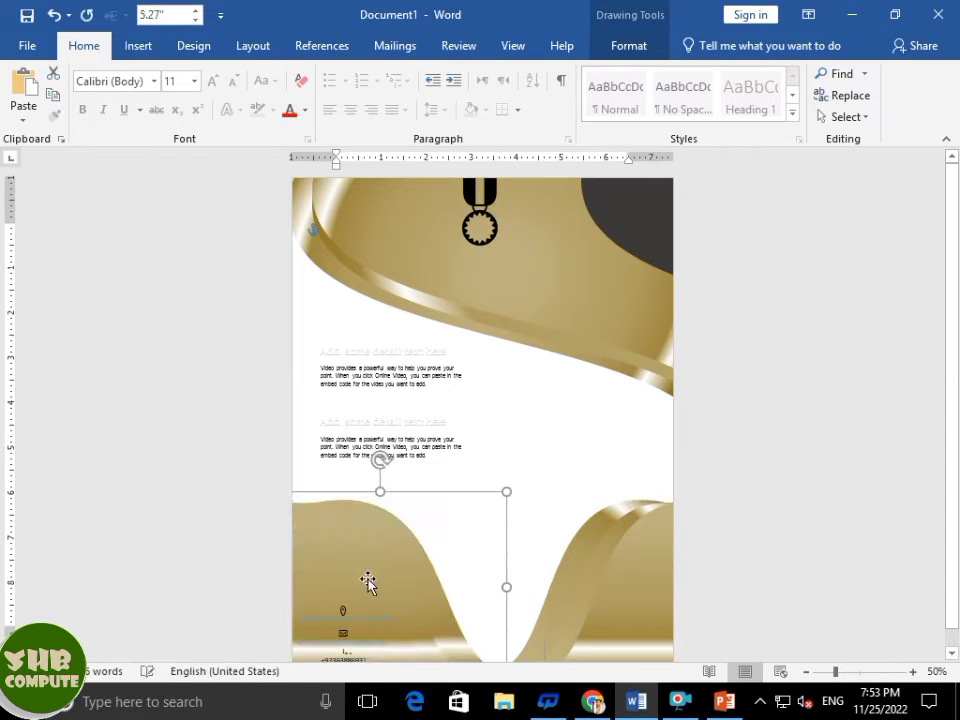
Undo the last gradient copy and ungroup the blue waves in the page's lower-left corner.
{"action": "key", "text": "ctrl+z"}
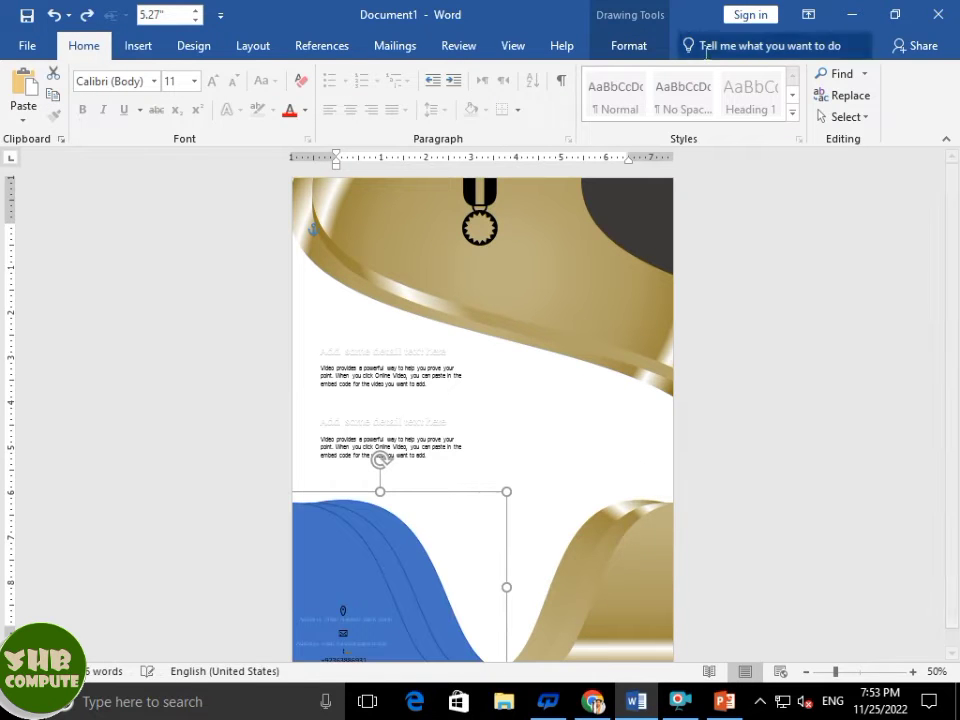
{"action": "left_click", "coordinate": [640, 42]}
{"action": "left_click", "coordinate": [868, 73]}
{"action": "left_click", "coordinate": [873, 120]}
{"action": "left_click", "coordinate": [724, 328]}
Copy the front lower-right wave's gold gradient formatting onto only the front blue wave in the lower-left corner.
{"action": "left_click", "coordinate": [366, 561]}
{"action": "left_click", "coordinate": [632, 568]}
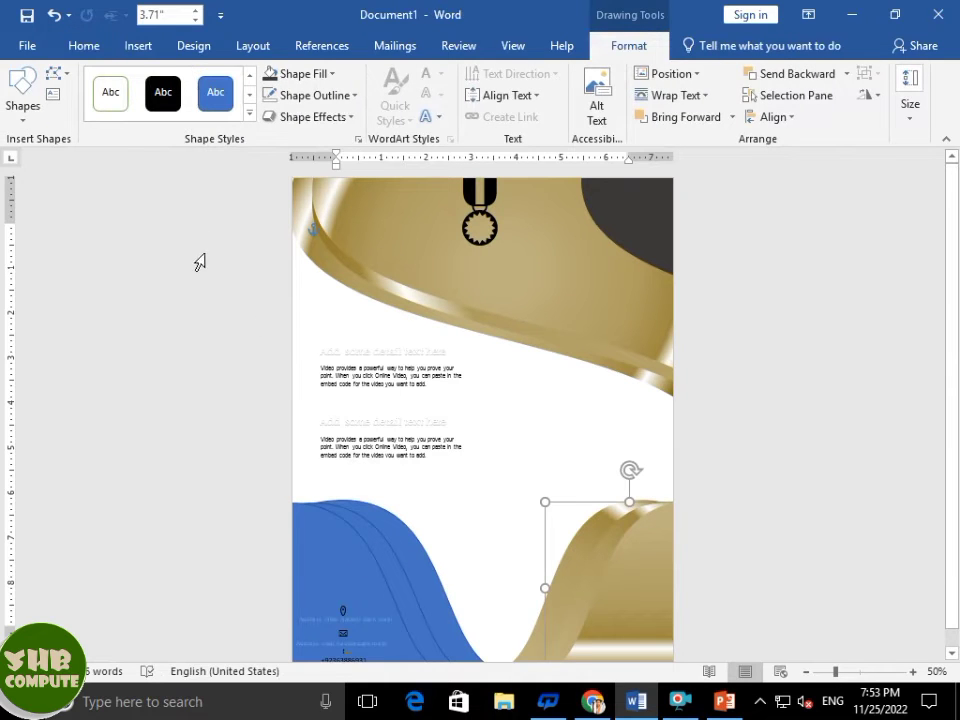
{"action": "left_click", "coordinate": [80, 46]}
{"action": "left_click", "coordinate": [53, 115]}
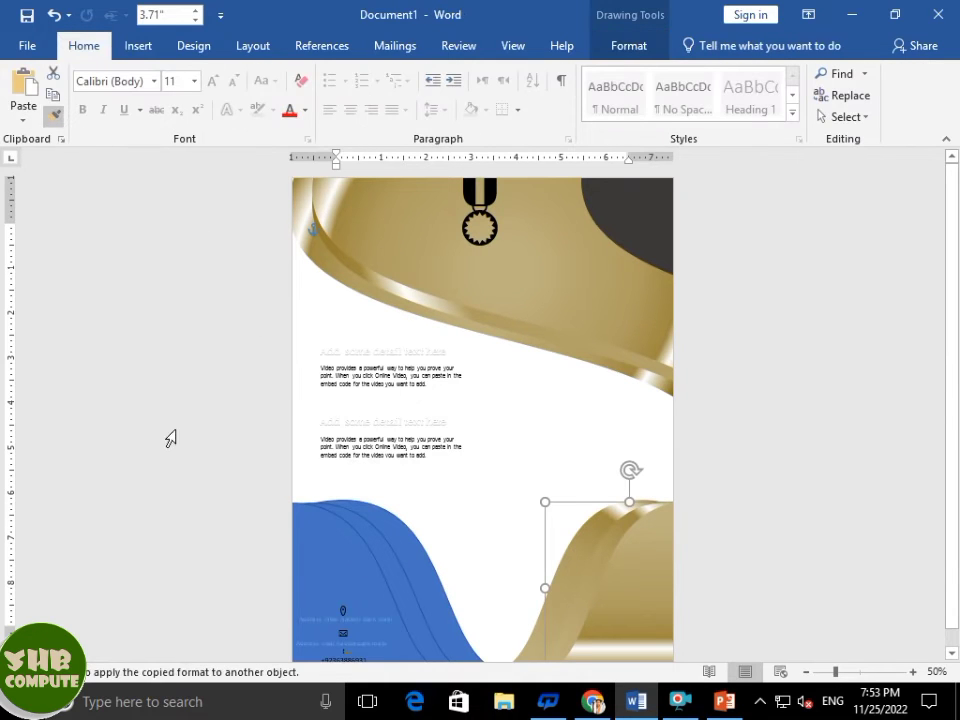
{"action": "left_click", "coordinate": [335, 560]}
Copy the gold gradients of the middle and outermost lower-right waves onto the matching lower-left waves.
{"action": "left_click", "coordinate": [381, 543]}
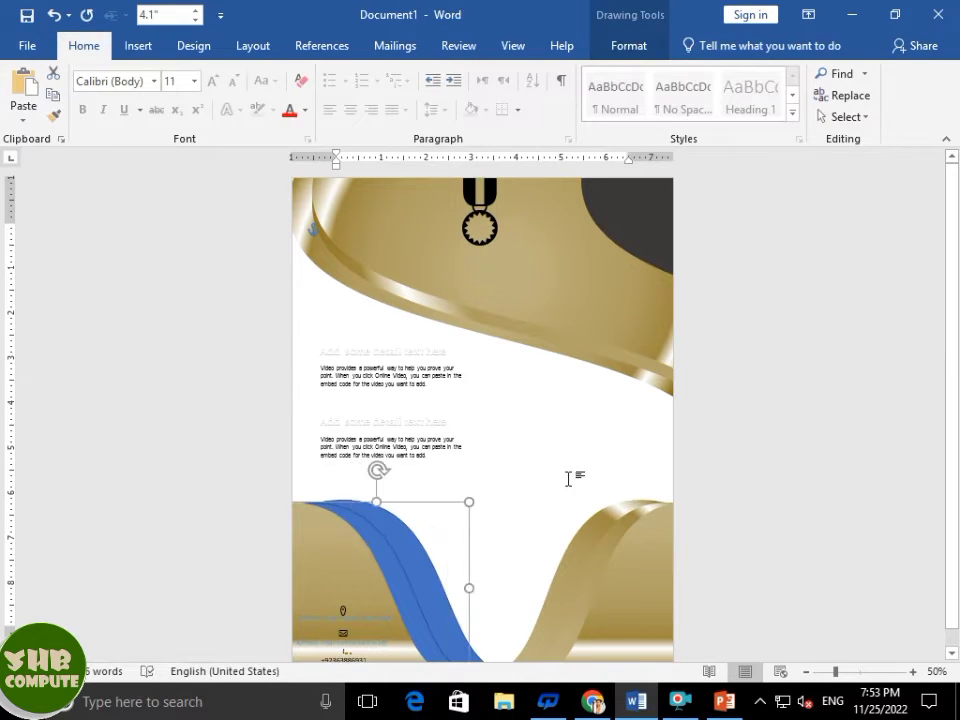
{"action": "left_click", "coordinate": [53, 115]}
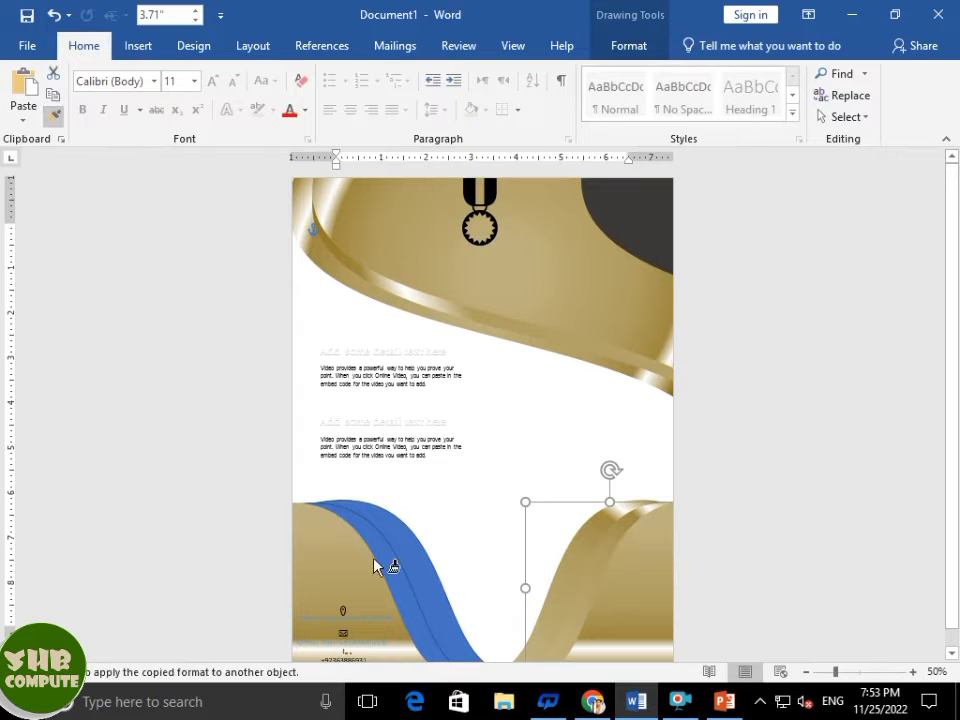
{"action": "left_click", "coordinate": [398, 583]}
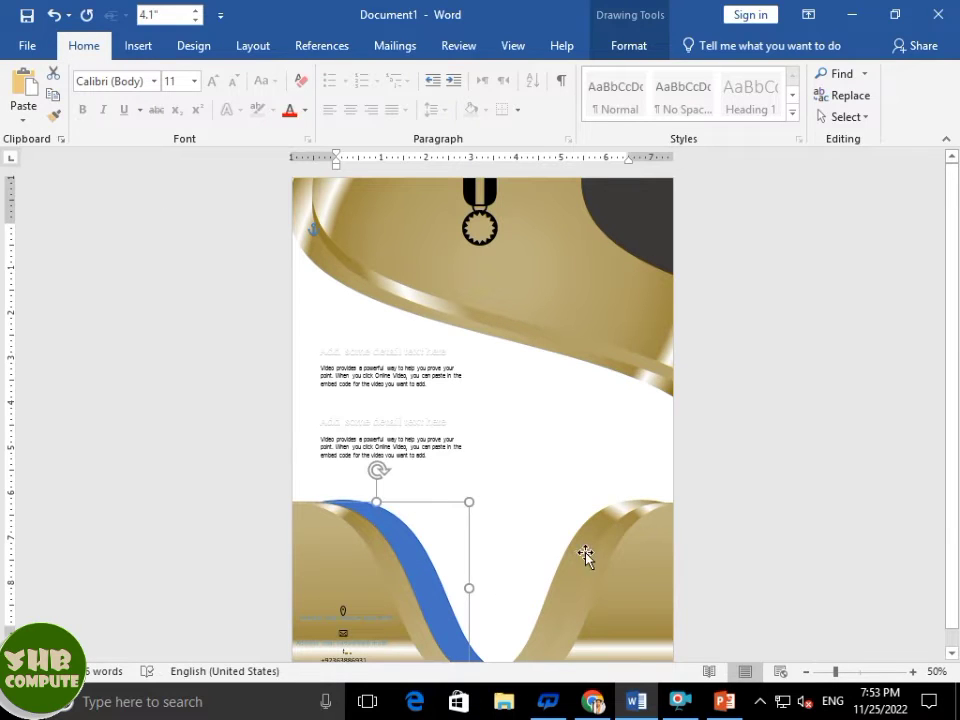
{"action": "left_click", "coordinate": [585, 556]}
{"action": "left_click", "coordinate": [424, 556]}
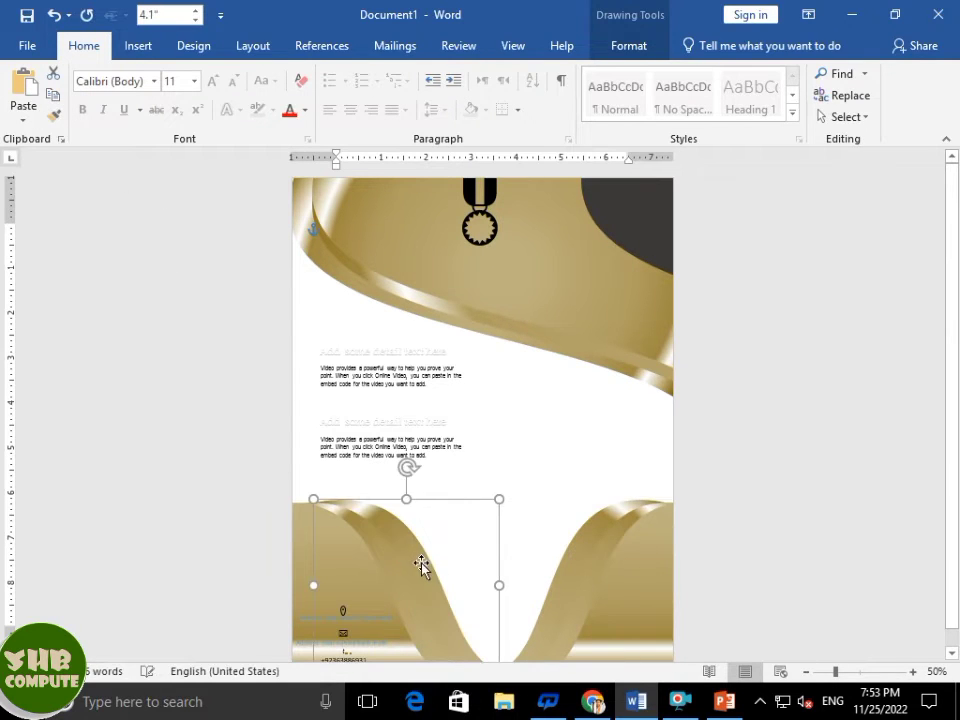
{"action": "left_click", "coordinate": [581, 431]}
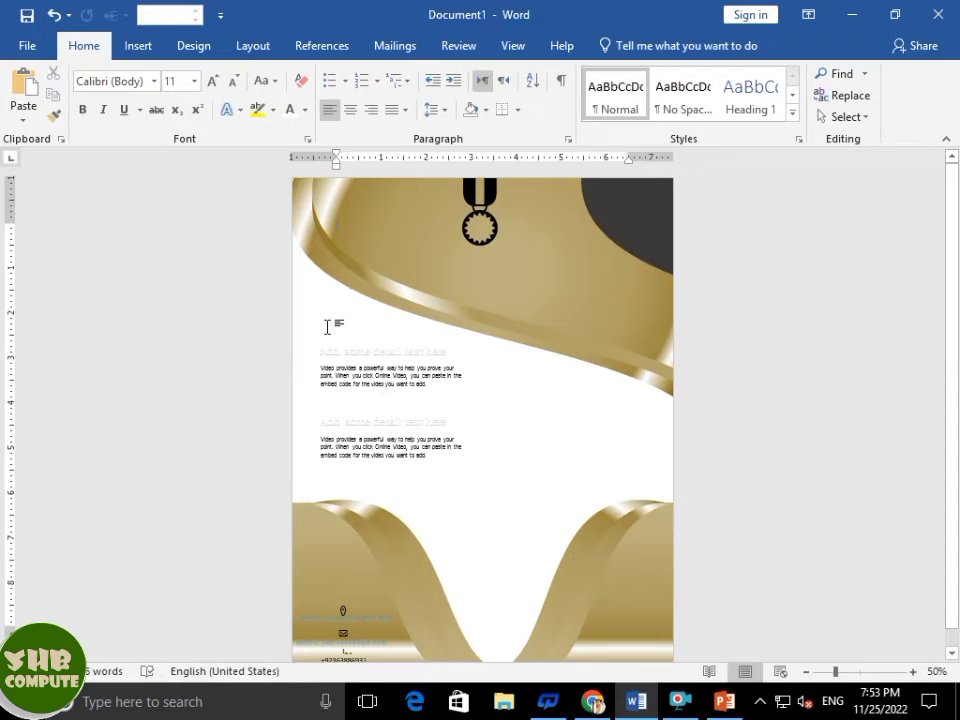
Fill the middle waves in both lower corners with White, Background 1.
{"action": "left_click", "coordinate": [597, 586]}
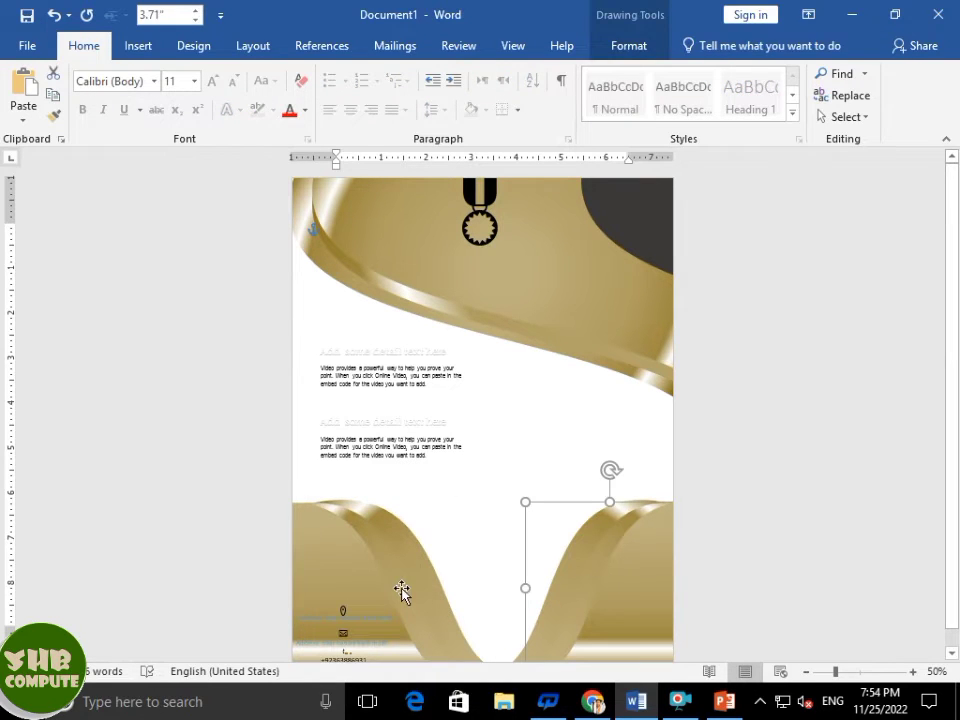
{"action": "left_click", "coordinate": [625, 45]}
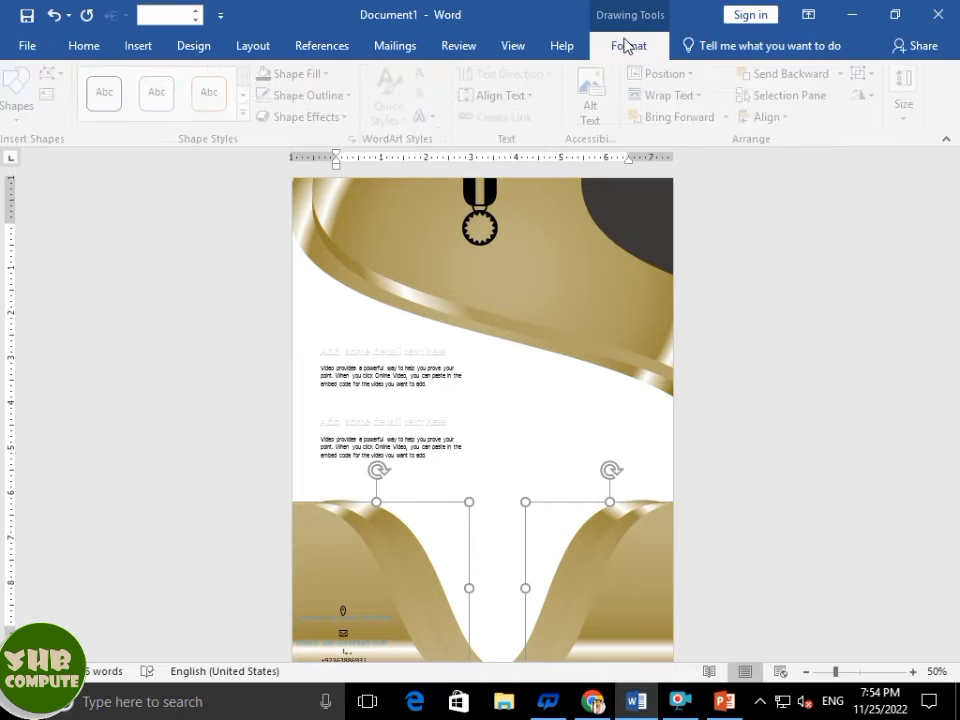
{"action": "left_click", "coordinate": [303, 74]}
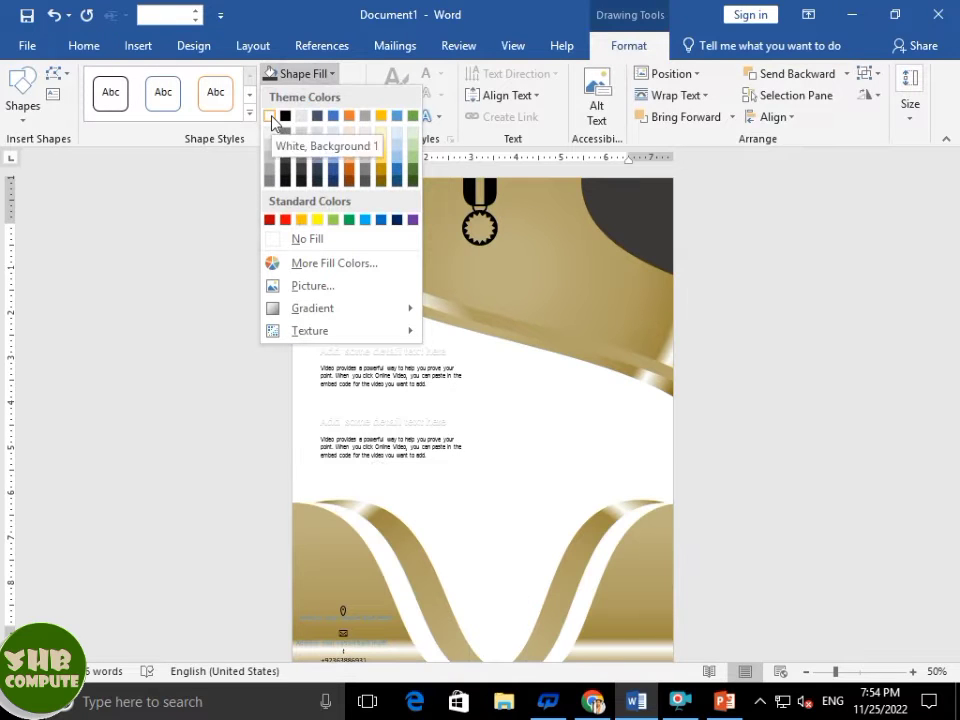
{"action": "left_click", "coordinate": [271, 118]}
{"action": "left_click", "coordinate": [812, 407]}
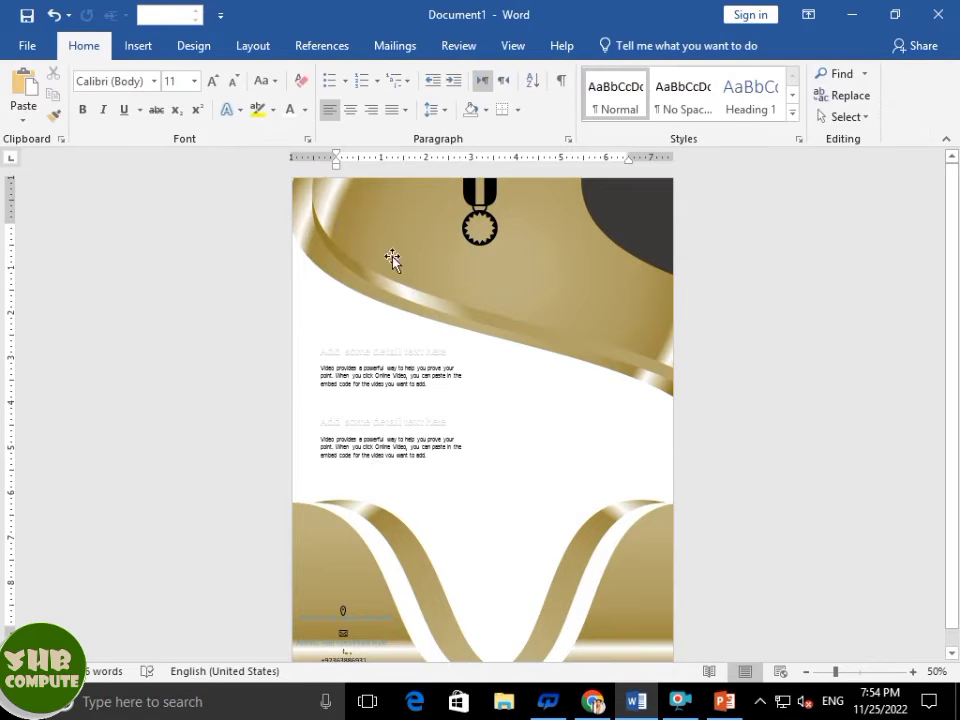
Start inserting a picture from a file and browse drive E to the folder containing the ai photo subfolder.
{"action": "left_click", "coordinate": [138, 45]}
{"action": "left_click", "coordinate": [150, 72]}
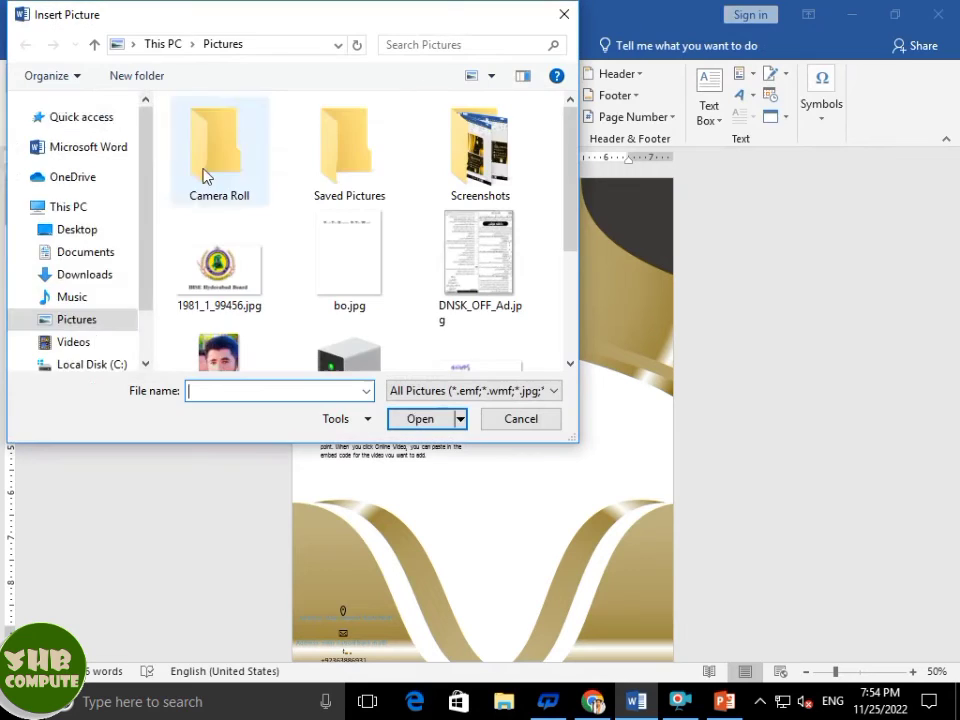
{"action": "scroll", "coordinate": [94, 300], "scroll_direction": "down", "scroll_amount": 2}
{"action": "left_click", "coordinate": [75, 368]}
{"action": "scroll", "coordinate": [440, 288], "scroll_direction": "down", "scroll_amount": 5}
{"action": "double_click", "coordinate": [482, 190]}
{"action": "left_click", "coordinate": [228, 45]}
{"action": "scroll", "coordinate": [354, 200], "scroll_direction": "up", "scroll_amount": 2}
{"action": "double_click", "coordinate": [368, 295]}
{"action": "left_click", "coordinate": [228, 45]}
{"action": "left_click", "coordinate": [352, 163]}
{"action": "double_click", "coordinate": [352, 163]}
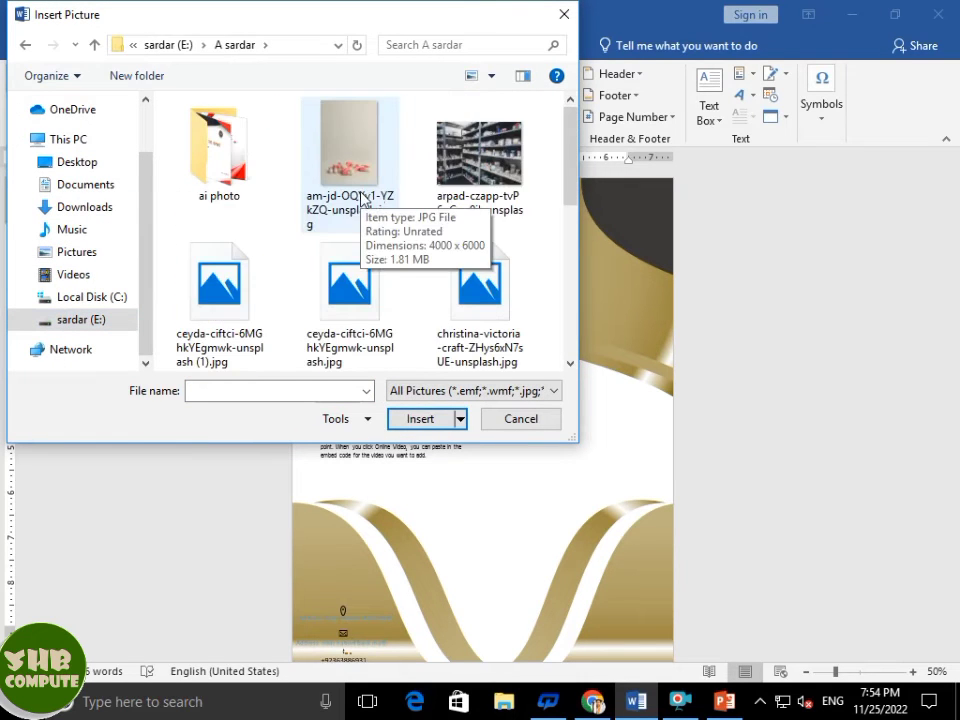
Insert the mountain lake photo from the ai photo folder.
{"action": "scroll", "coordinate": [428, 204], "scroll_direction": "down", "scroll_amount": 5}
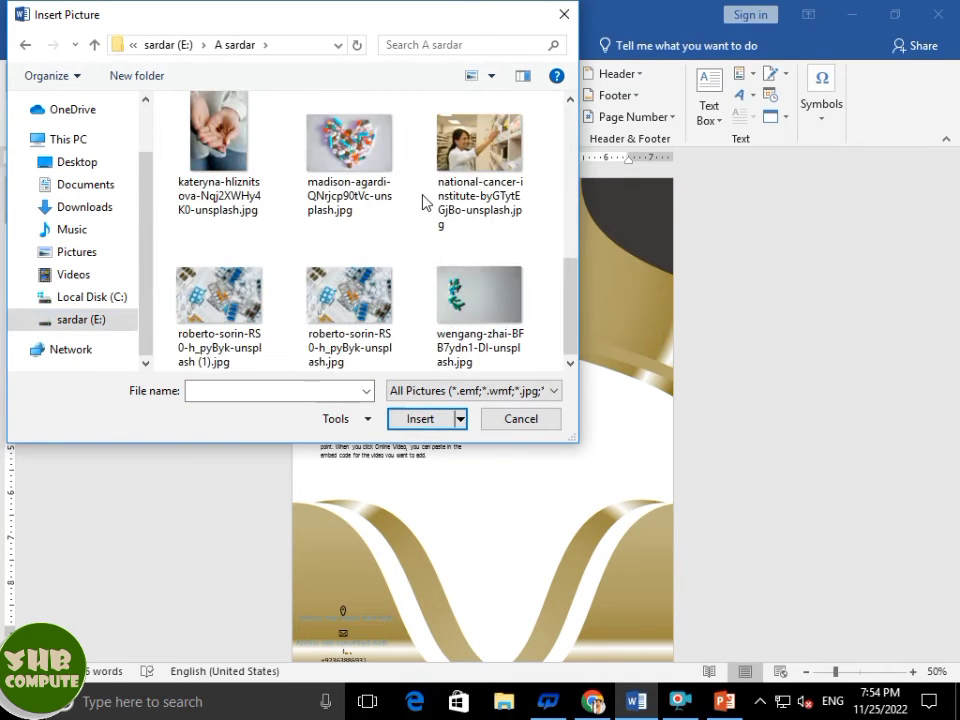
{"action": "scroll", "coordinate": [422, 206], "scroll_direction": "up", "scroll_amount": 5}
{"action": "double_click", "coordinate": [220, 150]}
{"action": "scroll", "coordinate": [315, 197], "scroll_direction": "down", "scroll_amount": 5}
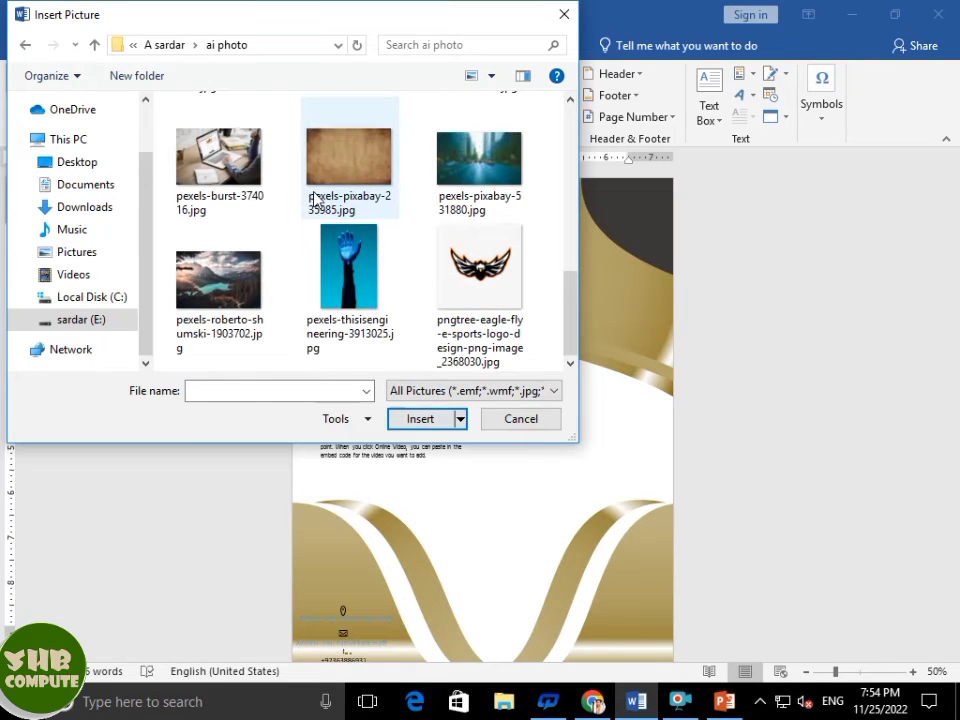
{"action": "left_click", "coordinate": [245, 200]}
{"action": "left_click", "coordinate": [250, 300]}
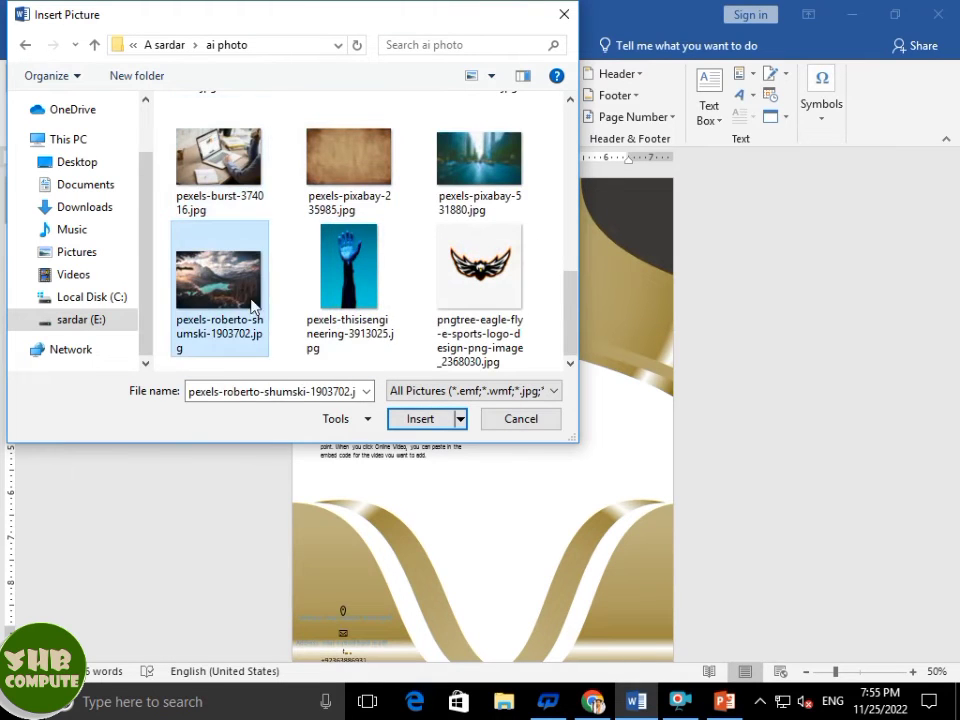
{"action": "left_click", "coordinate": [420, 418]}
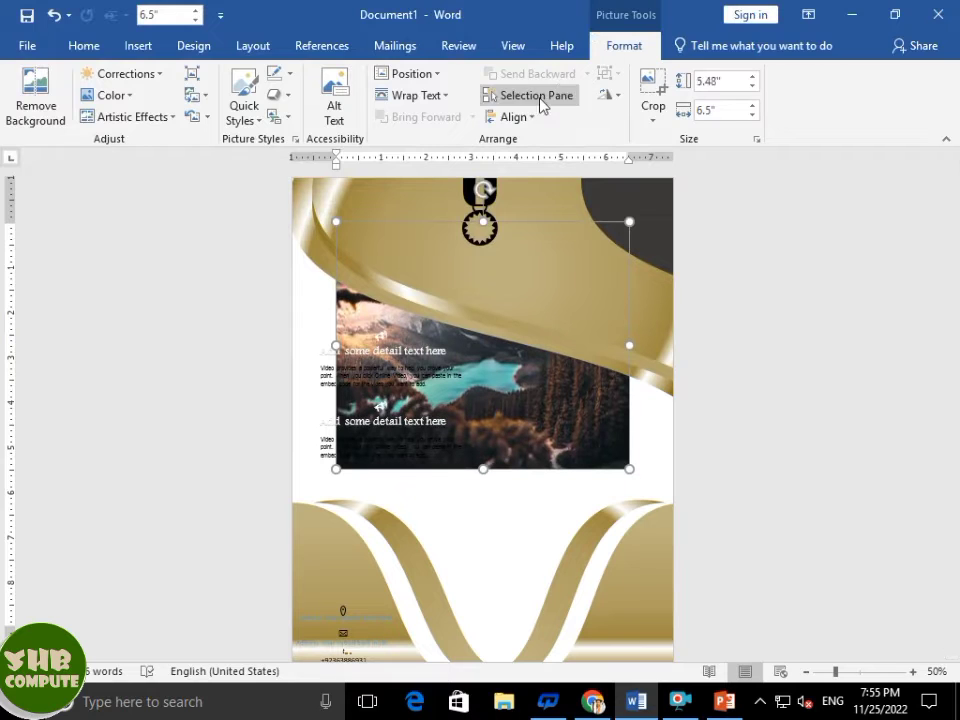
Set the mountain lake photo's text wrapping to In Front of Text.
{"action": "left_click", "coordinate": [734, 392]}
{"action": "left_click", "coordinate": [620, 403]}
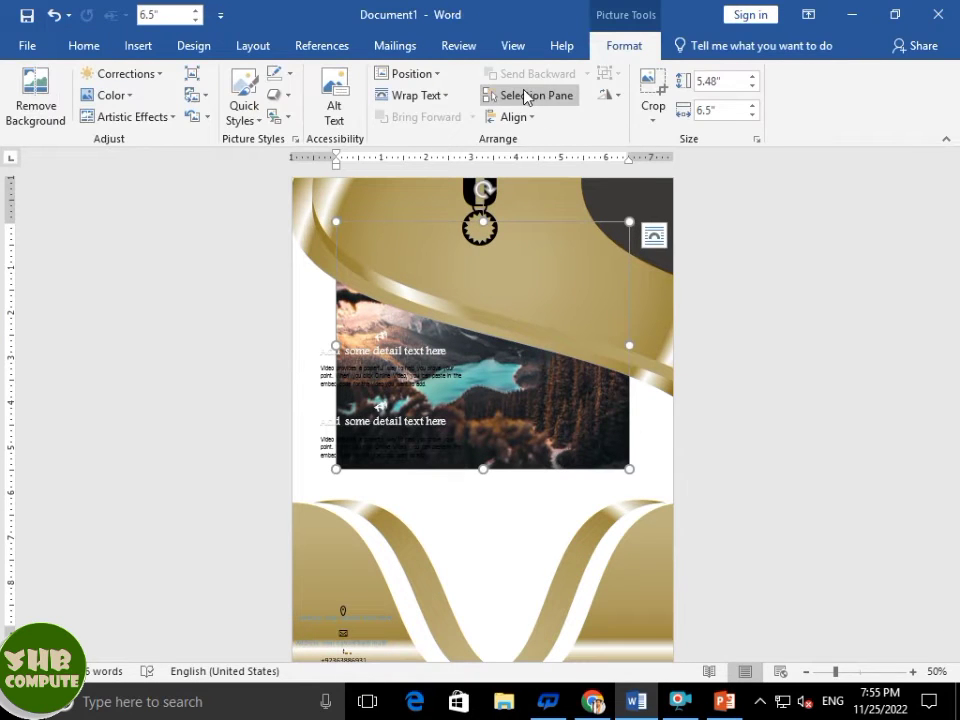
{"action": "mouse_move", "coordinate": [572, 427]}
{"action": "left_mouse_down"}
{"action": "mouse_move", "coordinate": [586, 473]}
{"action": "mouse_move", "coordinate": [588, 441]}
{"action": "left_mouse_up"}
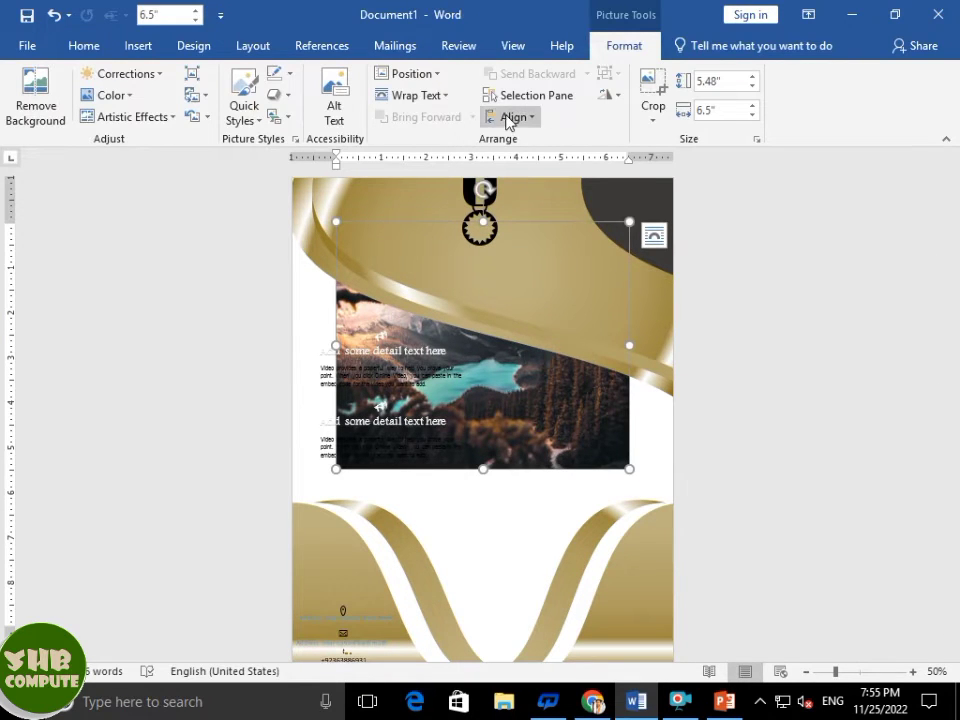
{"action": "left_click", "coordinate": [416, 95]}
{"action": "left_click", "coordinate": [430, 257]}
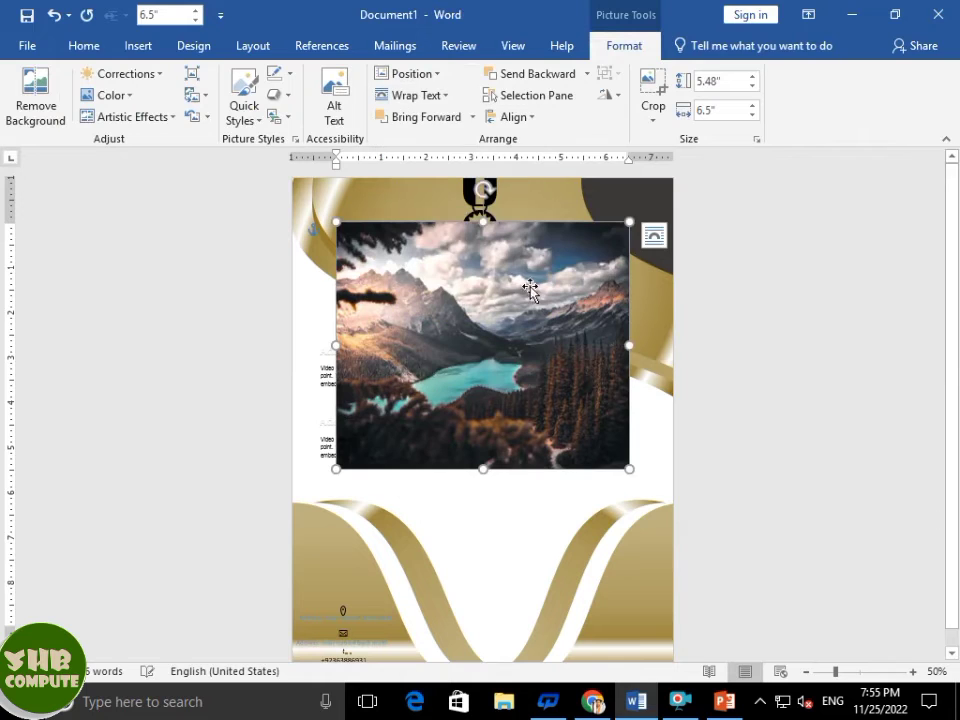
Try placing the mountain photo behind the other objects, and bring it back to the front.
{"action": "left_click", "coordinate": [587, 80]}
{"action": "left_click", "coordinate": [576, 140]}
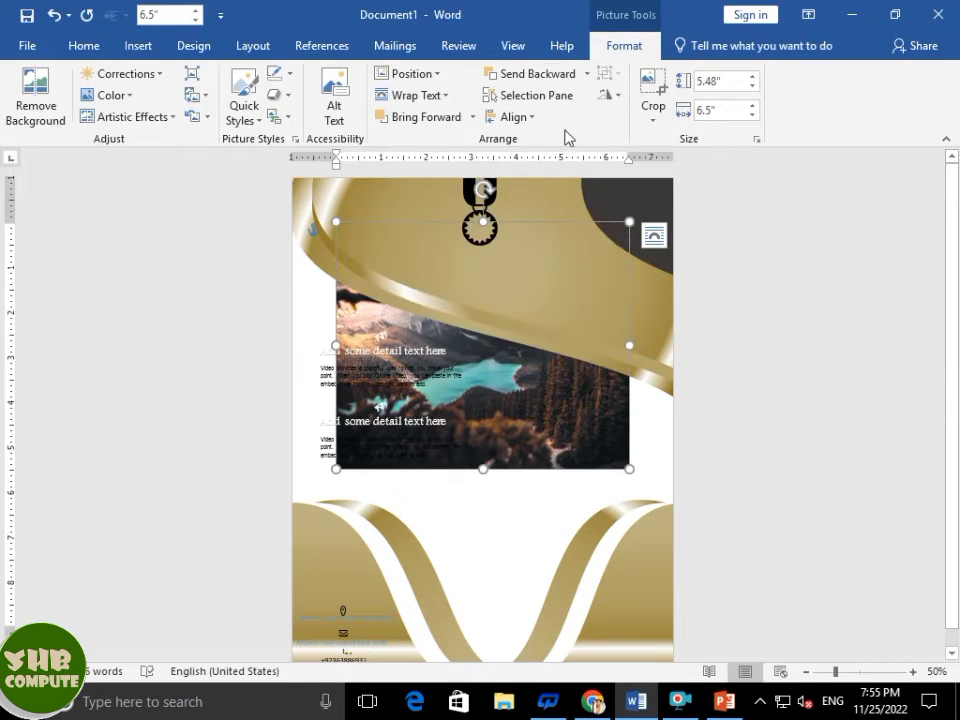
{"action": "left_click", "coordinate": [472, 117]}
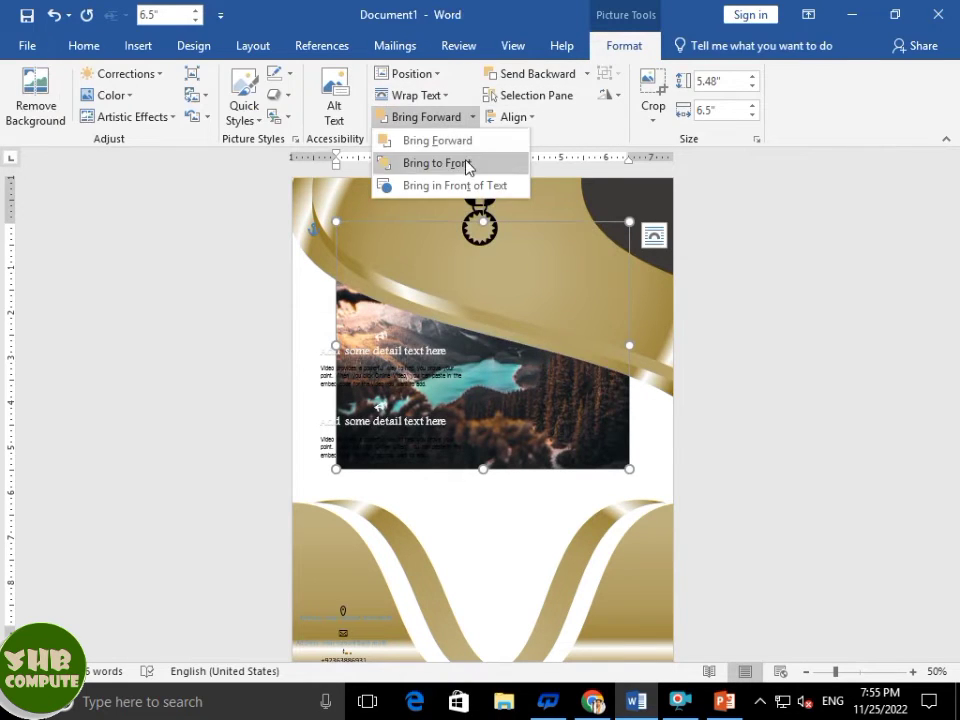
{"action": "left_click", "coordinate": [467, 162]}
Stretch the mountain photo to about 11.13 by 11.54 inches so it covers the whole page and send it to the back.
{"action": "left_click_drag", "start_coordinate": [484, 222], "coordinate": [484, 178]}
{"action": "left_click_drag", "start_coordinate": [298, 313], "coordinate": [287, 311]}
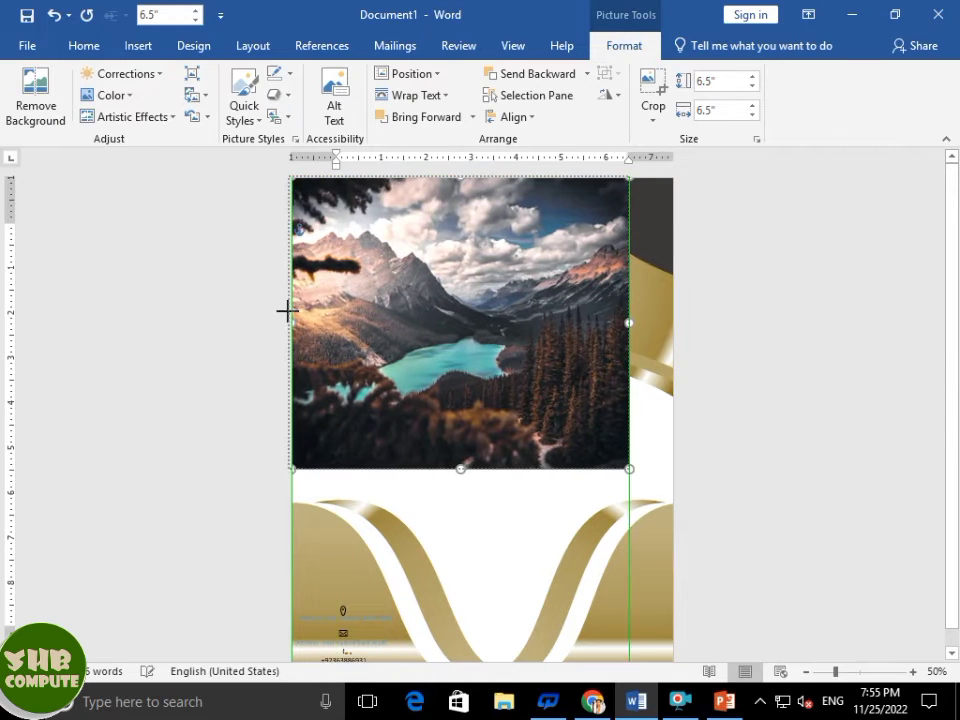
{"action": "left_click_drag", "start_coordinate": [641, 498], "coordinate": [648, 654]}
{"action": "left_click_drag", "start_coordinate": [553, 625], "coordinate": [542, 658]}
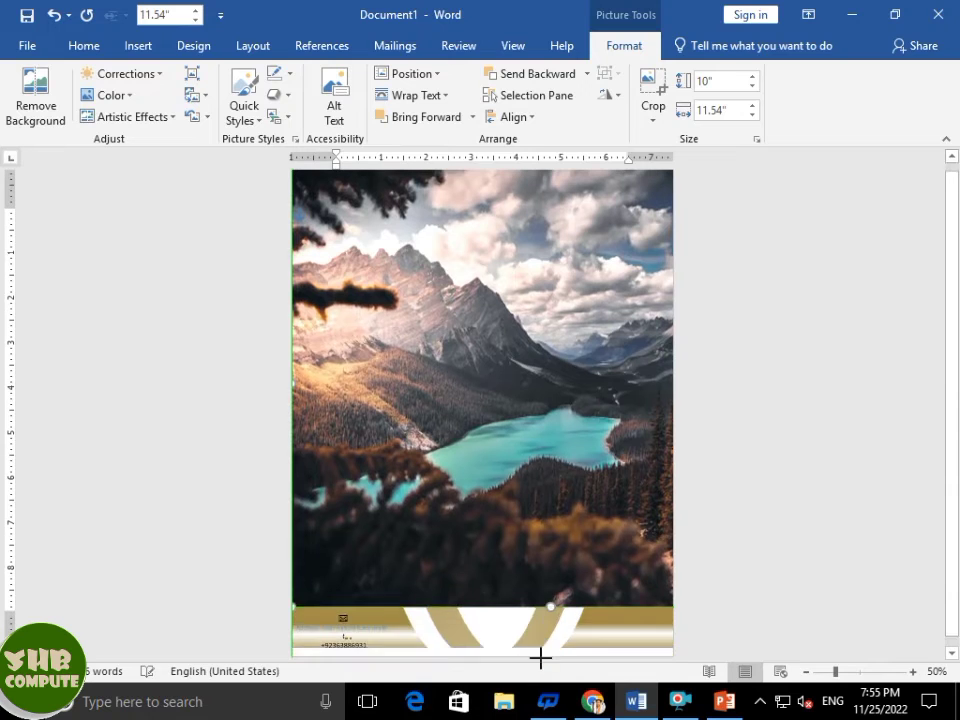
{"action": "left_click", "coordinate": [588, 76]}
{"action": "left_click", "coordinate": [574, 122]}
Recolour the address line under the pin icon white.
{"action": "left_click", "coordinate": [361, 620]}
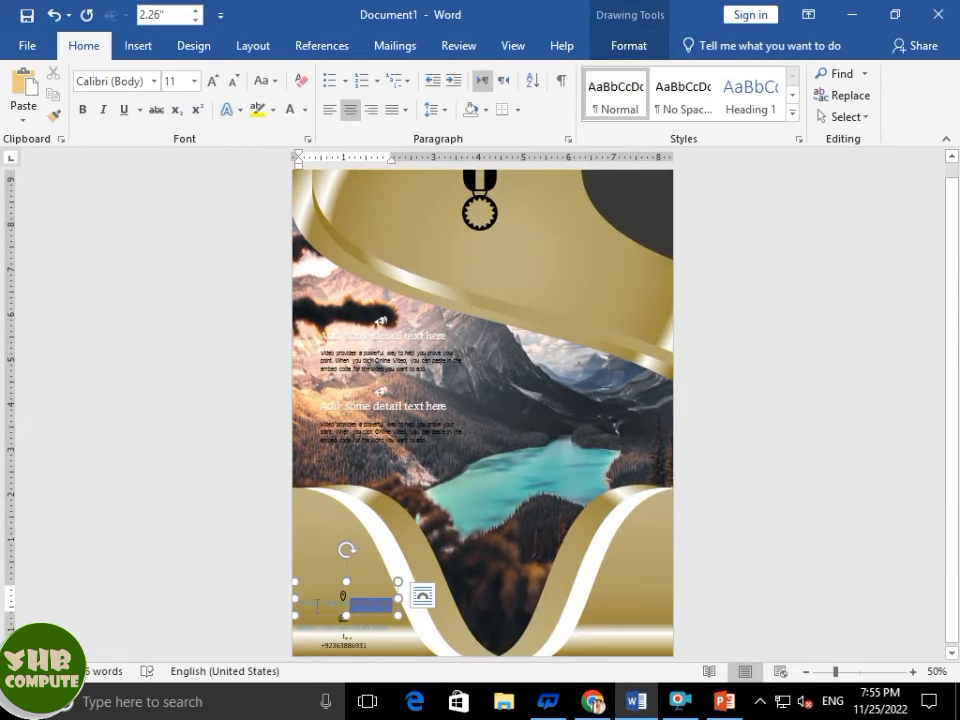
{"action": "left_click_drag", "start_coordinate": [317, 605], "coordinate": [299, 605]}
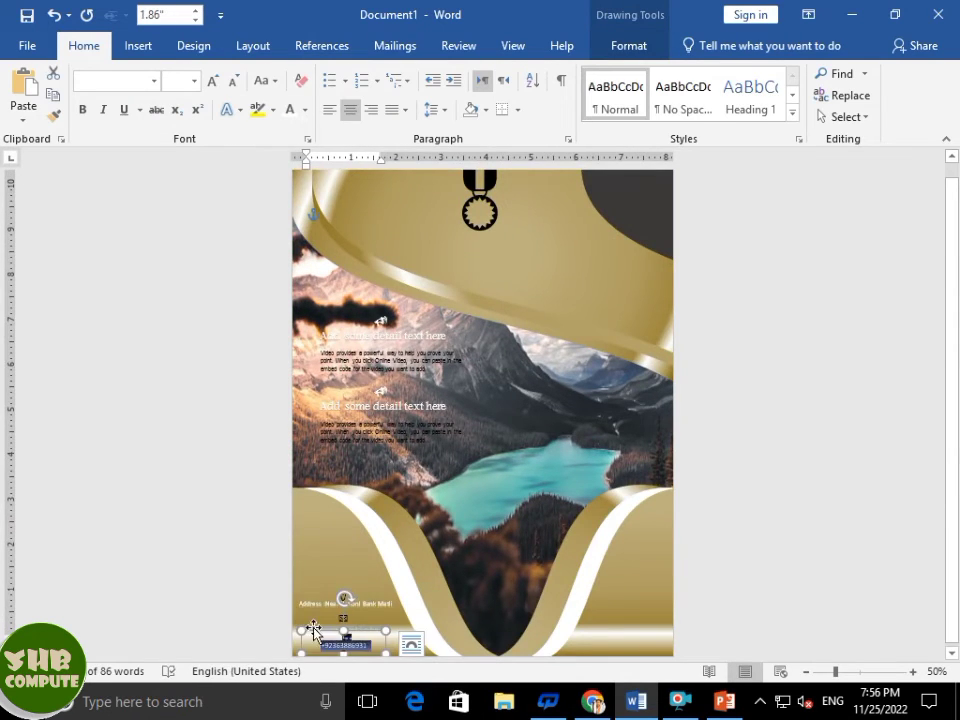
Spread the three contact text boxes apart vertically in the lower-left corner, moving the pin icon up with its address line.
{"action": "scroll", "coordinate": [313, 628], "scroll_direction": "up", "scroll_amount": 10}
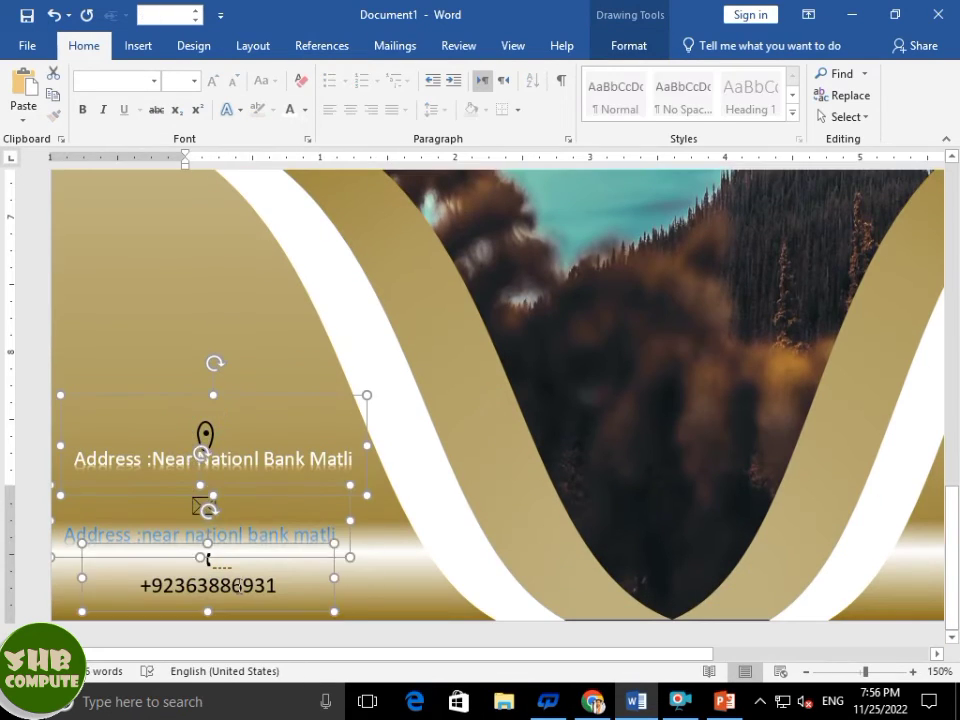
{"action": "scroll", "coordinate": [238, 587], "scroll_direction": "down", "scroll_amount": 2}
{"action": "scroll", "coordinate": [313, 428], "scroll_direction": "up", "scroll_amount": 2}
{"action": "left_click", "coordinate": [205, 424]}
{"action": "left_click_drag", "start_coordinate": [205, 422], "coordinate": [195, 303]}
{"action": "left_click", "coordinate": [268, 490]}
{"action": "left_click_drag", "start_coordinate": [252, 419], "coordinate": [229, 509]}
{"action": "left_click", "coordinate": [231, 408]}
{"action": "left_click_drag", "start_coordinate": [226, 362], "coordinate": [226, 405]}
{"action": "left_click", "coordinate": [366, 420]}
Format the line under the envelope icon in white Brush Script MT at 16 pt.
{"action": "left_click_drag", "start_coordinate": [332, 456], "coordinate": [58, 456]}
{"action": "left_click", "coordinate": [154, 81]}
{"action": "scroll", "coordinate": [190, 380], "scroll_direction": "down", "scroll_amount": 5}
{"action": "left_click", "coordinate": [225, 439]}
{"action": "left_click", "coordinate": [213, 81]}
{"action": "left_click", "coordinate": [213, 81]}
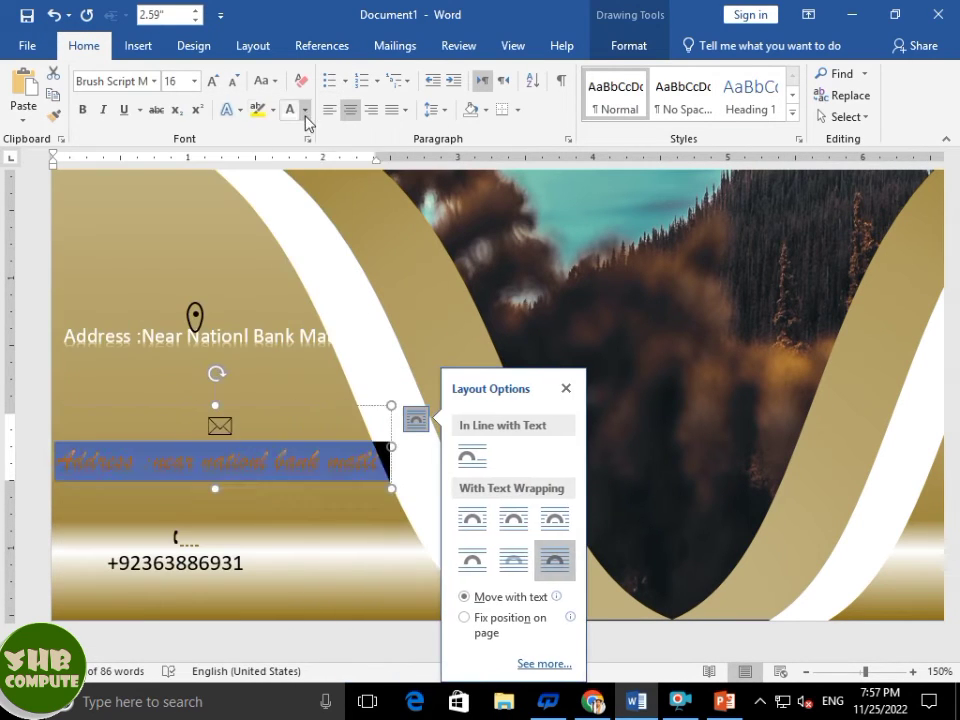
{"action": "left_click", "coordinate": [291, 111]}
Copy the white script formatting of the line under the envelope onto the address line under the pin.
{"action": "left_click_drag", "start_coordinate": [271, 462], "coordinate": [92, 461]}
{"action": "left_click", "coordinate": [53, 115]}
{"action": "left_click_drag", "start_coordinate": [380, 337], "coordinate": [47, 330]}
Colour the last two words of the top address line, which overlap the white wave, black.
{"action": "left_click_drag", "start_coordinate": [299, 342], "coordinate": [415, 342]}
{"action": "left_click", "coordinate": [305, 111]}
{"action": "left_click", "coordinate": [304, 170]}
{"action": "left_click", "coordinate": [272, 342]}
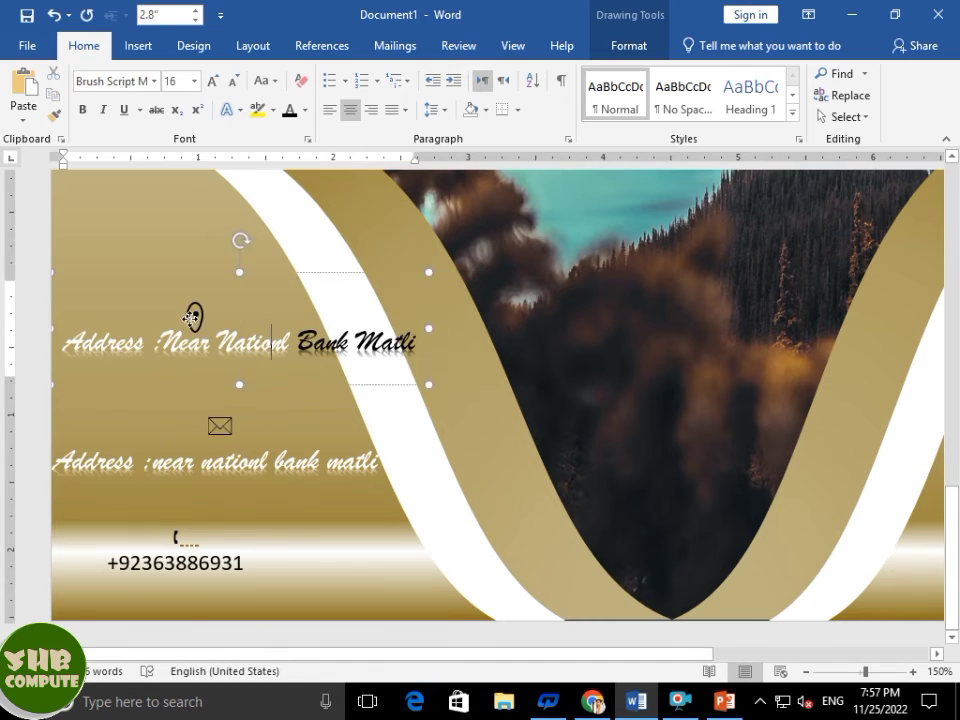
Shift the pin and envelope icons right to centre them above their lines, and reposition and widen the phone text box to about 2.31 inches.
{"action": "left_click_drag", "start_coordinate": [190, 318], "coordinate": [234, 297]}
{"action": "left_click", "coordinate": [206, 427]}
{"action": "left_click_drag", "start_coordinate": [225, 521], "coordinate": [259, 511]}
{"action": "left_click_drag", "start_coordinate": [358, 545], "coordinate": [373, 545]}
Enlarge the phone text together with its box and set the number in a heavy, wide display font.
{"action": "left_click_drag", "start_coordinate": [290, 556], "coordinate": [205, 528]}
{"action": "left_click", "coordinate": [213, 81]}
{"action": "left_click_drag", "start_coordinate": [218, 577], "coordinate": [218, 596]}
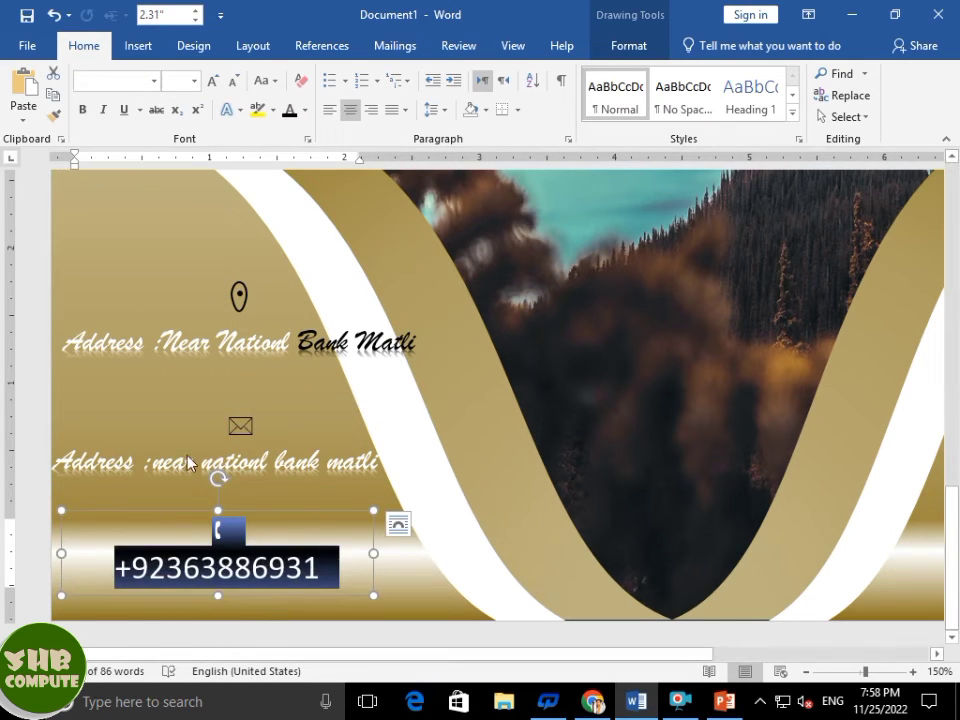
{"action": "left_click", "coordinate": [154, 81]}
{"action": "left_click", "coordinate": [180, 177]}
Recolour the envelope symbol and the pin icon above the address lines white.
{"action": "left_click", "coordinate": [264, 427]}
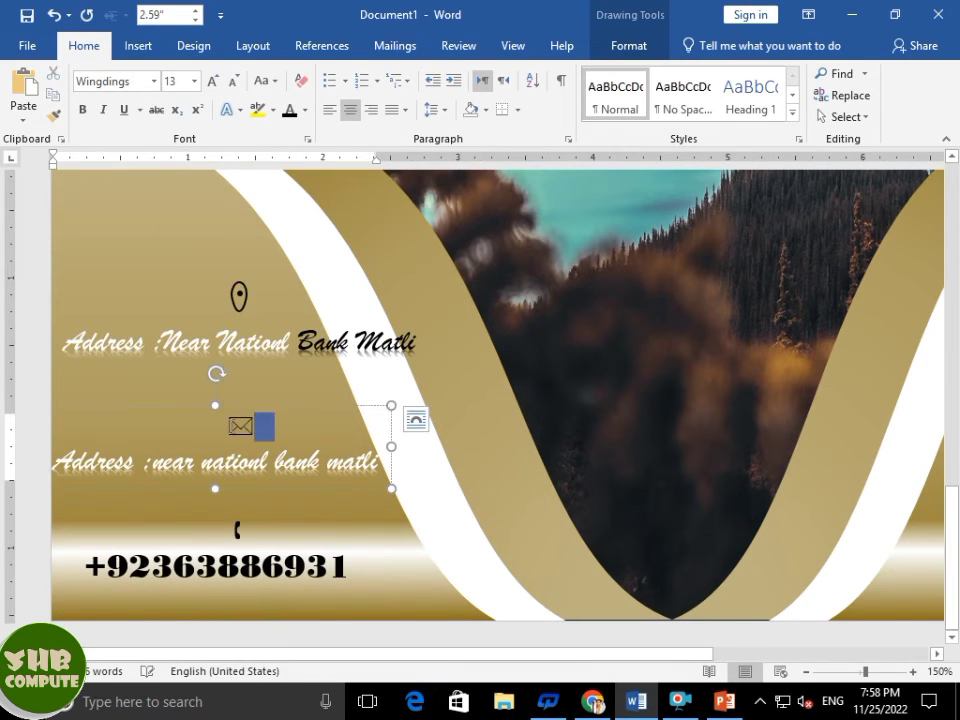
{"action": "left_click_drag", "start_coordinate": [253, 427], "coordinate": [229, 427]}
{"action": "left_click", "coordinate": [305, 111]}
{"action": "left_click", "coordinate": [239, 297]}
{"action": "left_click", "coordinate": [629, 46]}
{"action": "left_click", "coordinate": [317, 95]}
{"action": "left_click", "coordinate": [272, 134]}
{"action": "left_click", "coordinate": [317, 75]}
{"action": "left_click", "coordinate": [241, 531]}
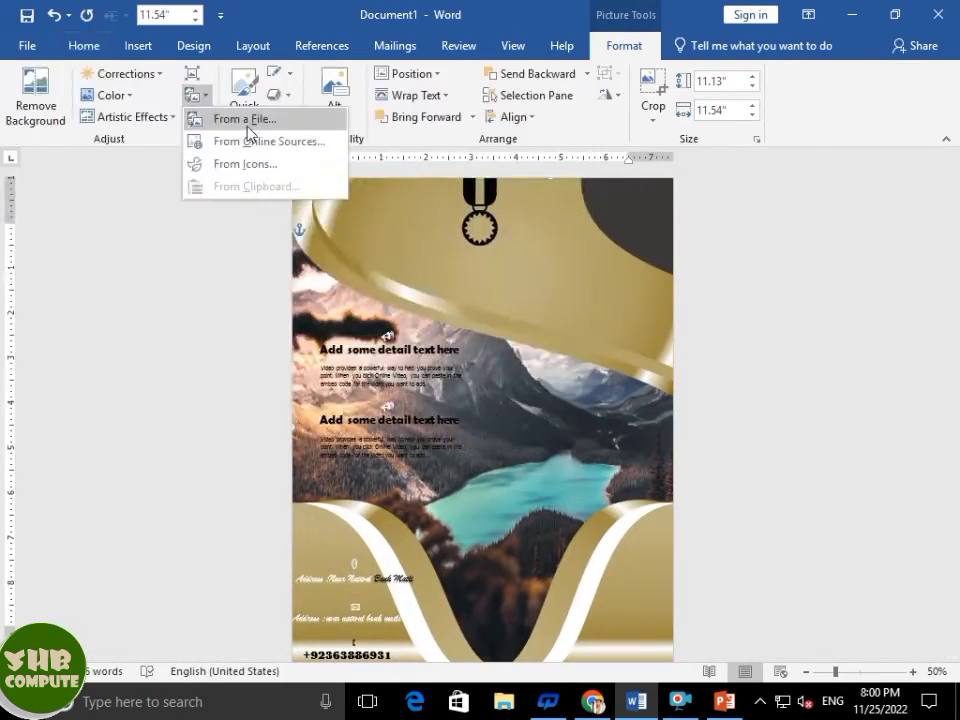
Replace the background mountain photo with the raised blue hand picture from the ai photo folder and widen it leftward to 9.85 inches.
{"action": "left_click", "coordinate": [253, 120]}
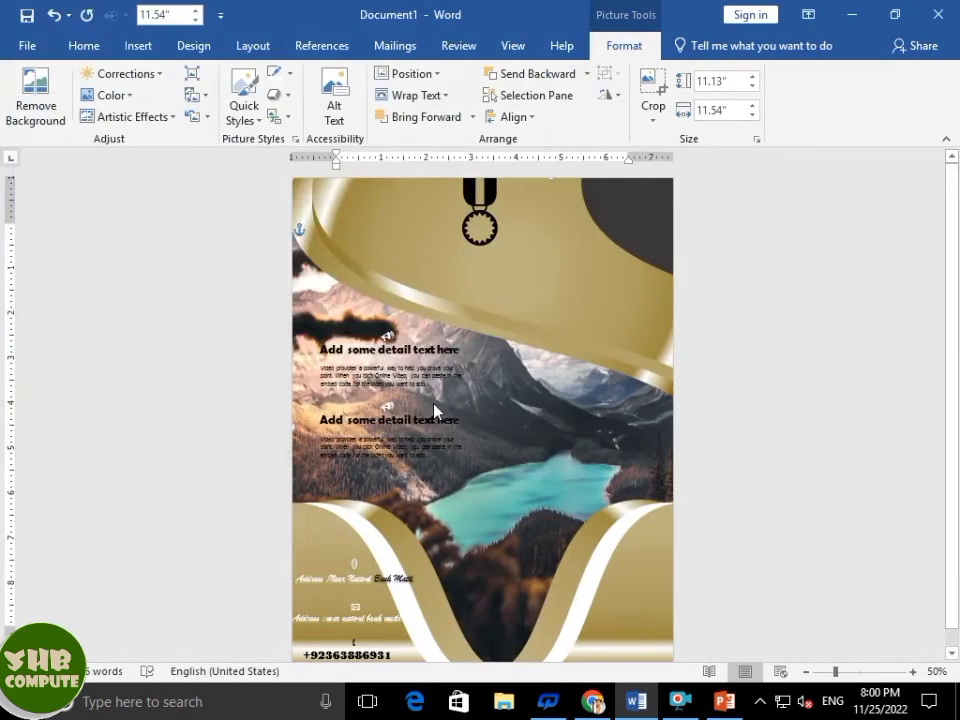
{"action": "left_click_drag", "start_coordinate": [382, 411], "coordinate": [272, 411]}
Replace the background picture with pexels-burst-374016.jpg from the ai photo folder and extend it down towards the page bottom.
{"action": "left_click", "coordinate": [192, 95]}
{"action": "left_click", "coordinate": [230, 118]}
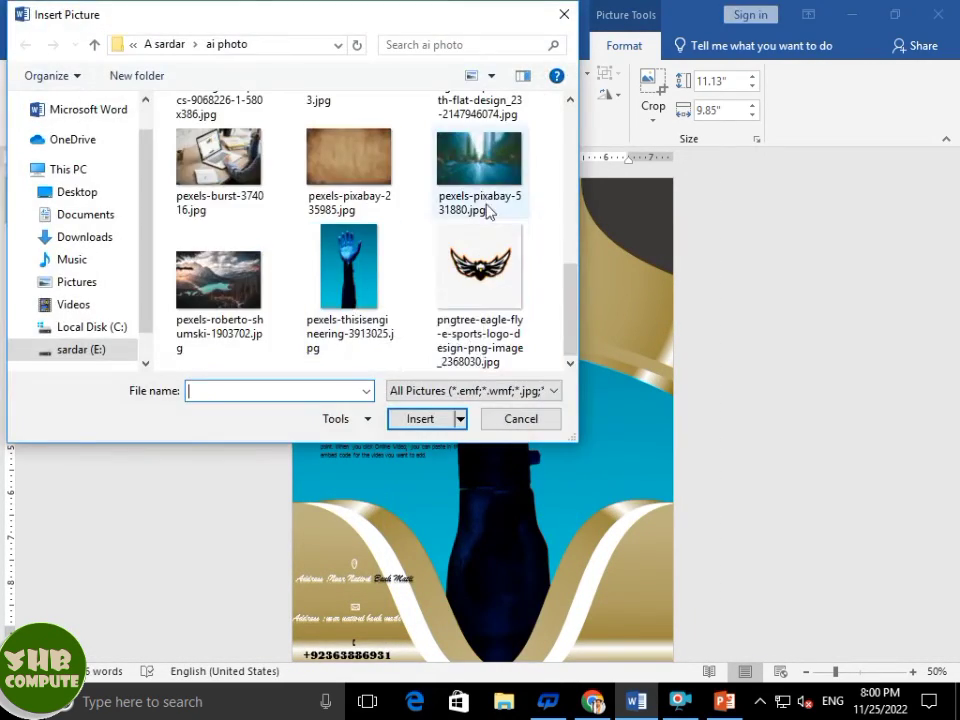
{"action": "double_click", "coordinate": [218, 157]}
{"action": "left_click_drag", "start_coordinate": [498, 592], "coordinate": [505, 650]}
{"action": "left_click", "coordinate": [766, 337]}
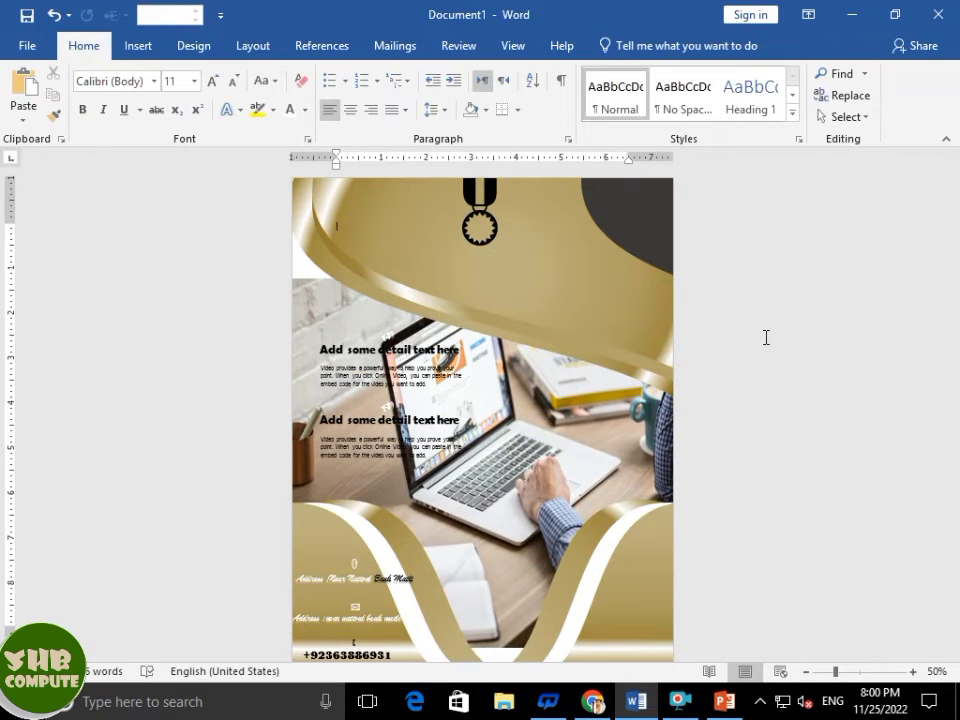
Restyle the medal symbol with the black WordArt style that has a white outline and blue hard shadow.
{"action": "left_click", "coordinate": [478, 192]}
{"action": "left_click", "coordinate": [636, 45]}
{"action": "left_click", "coordinate": [394, 108]}
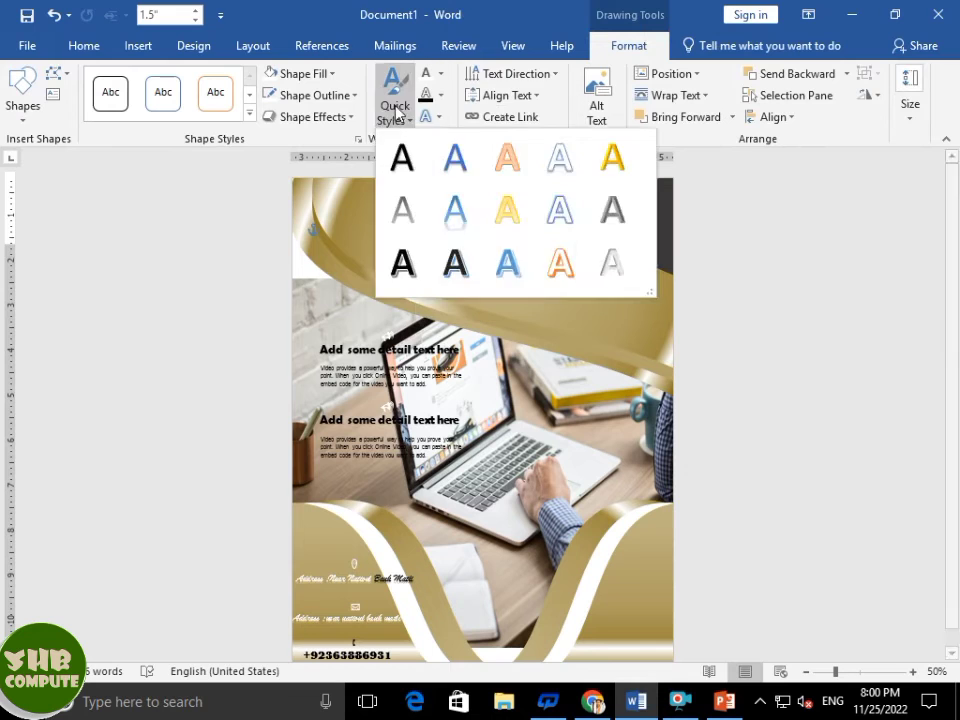
{"action": "left_click", "coordinate": [508, 213]}
{"action": "left_click", "coordinate": [394, 108]}
{"action": "left_click", "coordinate": [454, 214]}
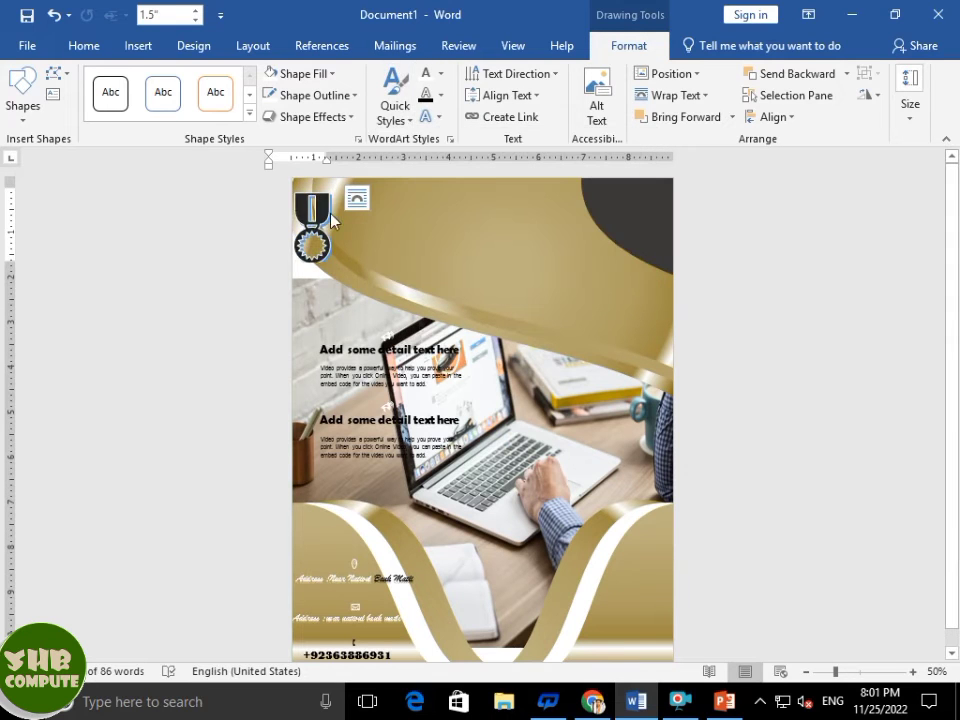
Stretch the laptop background photo upward under the top gold wave and downward to the page's bottom edge.
{"action": "left_click", "coordinate": [669, 281]}
{"action": "left_click_drag", "start_coordinate": [496, 278], "coordinate": [497, 221]}
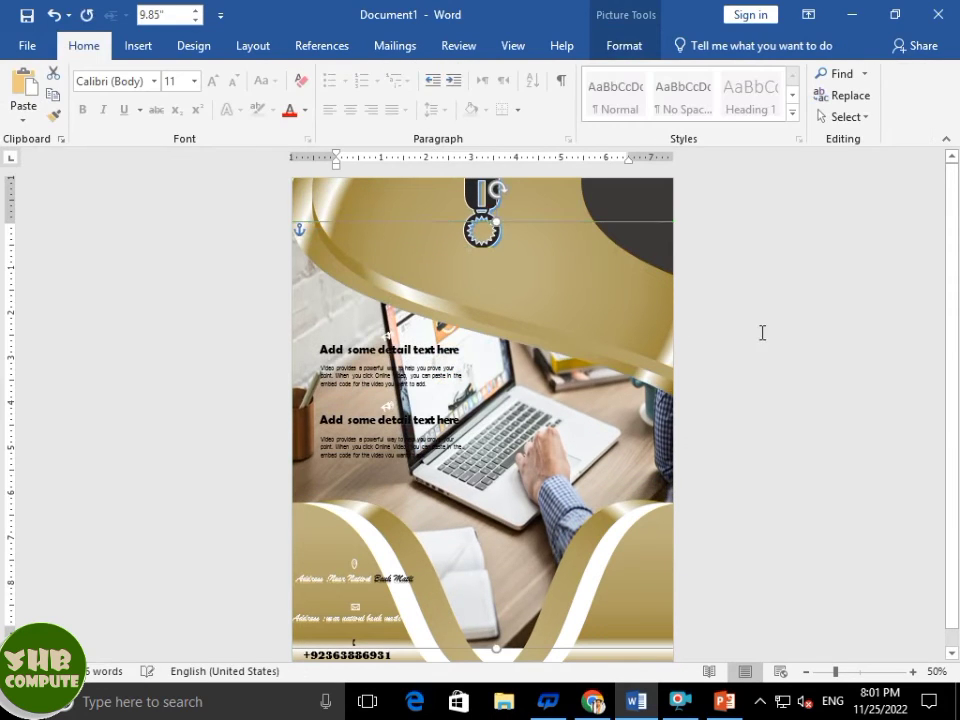
{"action": "left_click", "coordinate": [761, 332]}
{"action": "left_click", "coordinate": [530, 590]}
{"action": "left_click_drag", "start_coordinate": [496, 648], "coordinate": [499, 669]}
{"action": "left_click", "coordinate": [772, 477]}
Insert a text box about 3.14 inches wide below the dark grey corner and enter "flyer" in it.
{"action": "scroll", "coordinate": [643, 579], "scroll_direction": "up", "scroll_amount": 3}
{"action": "scroll", "coordinate": [643, 579], "scroll_direction": "down", "scroll_amount": 2}
{"action": "left_click", "coordinate": [138, 45]}
{"action": "left_click", "coordinate": [131, 117]}
{"action": "left_click", "coordinate": [106, 152]}
{"action": "mouse_move", "coordinate": [542, 278]}
{"action": "left_mouse_down"}
{"action": "mouse_move", "coordinate": [662, 336]}
{"action": "mouse_move", "coordinate": [714, 388]}
{"action": "left_mouse_up"}
{"action": "type", "text": "fly"}
Enlarge the flyer title to 90 pt and move its box up onto the gold area beside the medal.
{"action": "key", "text": "ctrl+shift+greater"}
{"action": "key", "text": "ctrl+shift+greater"}
{"action": "key", "text": "ctrl+shift+greater"}
{"action": "key", "text": "ctrl+shift+greater"}
{"action": "key", "text": "ctrl+shift+greater"}
{"action": "key", "text": "ctrl+shift+greater"}
{"action": "key", "text": "ctrl+shift+greater"}
{"action": "key", "text": "ctrl+shift+greater"}
{"action": "key", "text": "ctrl+shift+greater"}
{"action": "key", "text": "ctrl+shift+greater"}
{"action": "left_click_drag", "start_coordinate": [650, 388], "coordinate": [624, 334]}
Remove the outline and fill from the flyer title box and nudge the box slightly upward.
{"action": "left_click", "coordinate": [312, 95]}
{"action": "left_click", "coordinate": [315, 270]}
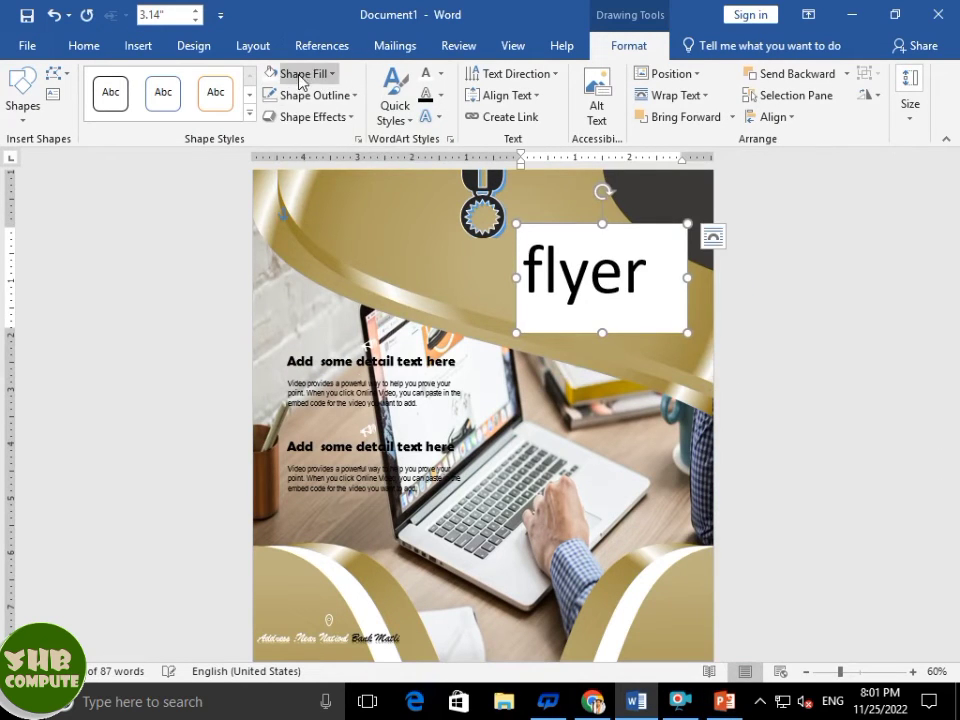
{"action": "left_click", "coordinate": [302, 75]}
{"action": "left_click", "coordinate": [312, 250]}
{"action": "left_click_drag", "start_coordinate": [564, 224], "coordinate": [562, 217]}
Set the flyer title in a weathered, old-style decorative font and colour its text white.
{"action": "left_click_drag", "start_coordinate": [524, 270], "coordinate": [654, 278]}
{"action": "left_click", "coordinate": [88, 55]}
{"action": "left_click", "coordinate": [154, 80]}
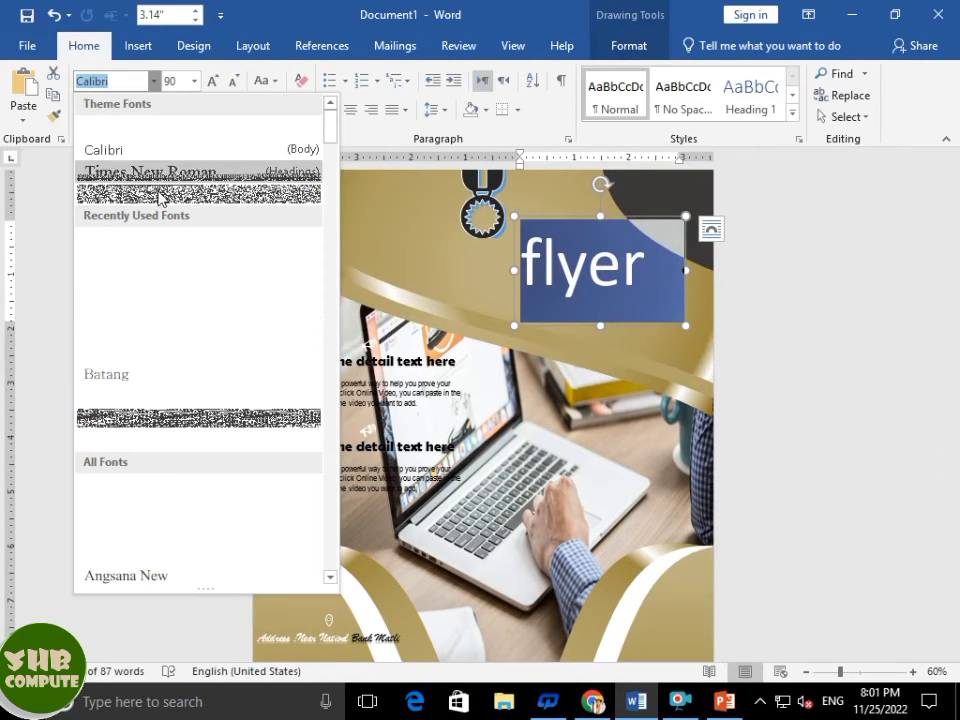
{"action": "scroll", "coordinate": [165, 452], "scroll_direction": "down", "scroll_amount": 5}
{"action": "scroll", "coordinate": [162, 530], "scroll_direction": "down", "scroll_amount": 5}
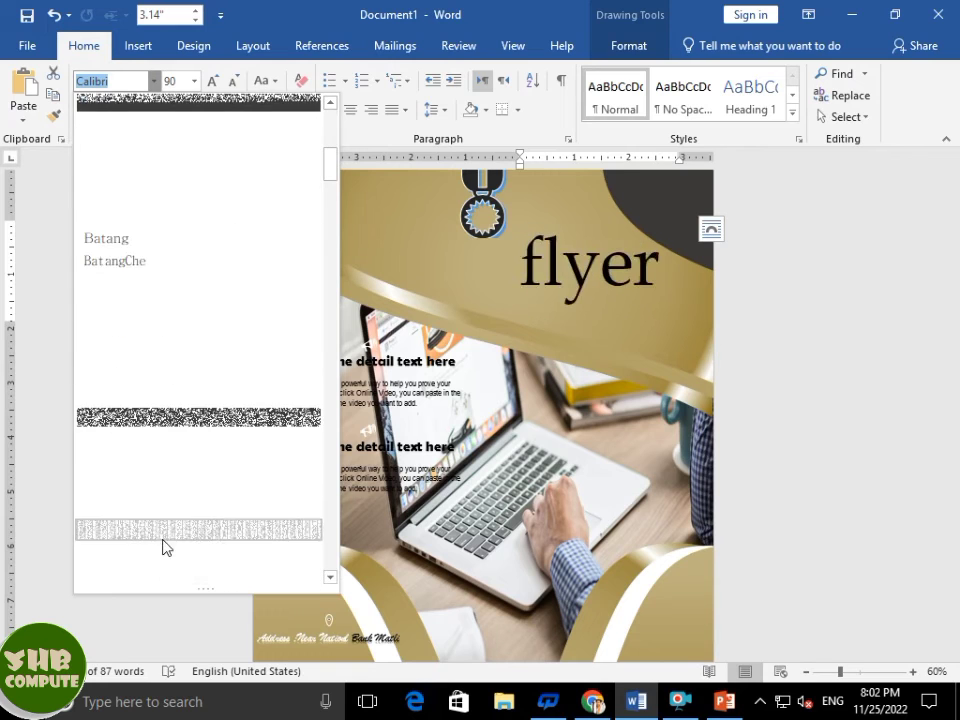
{"action": "scroll", "coordinate": [248, 380], "scroll_direction": "down", "scroll_amount": 15}
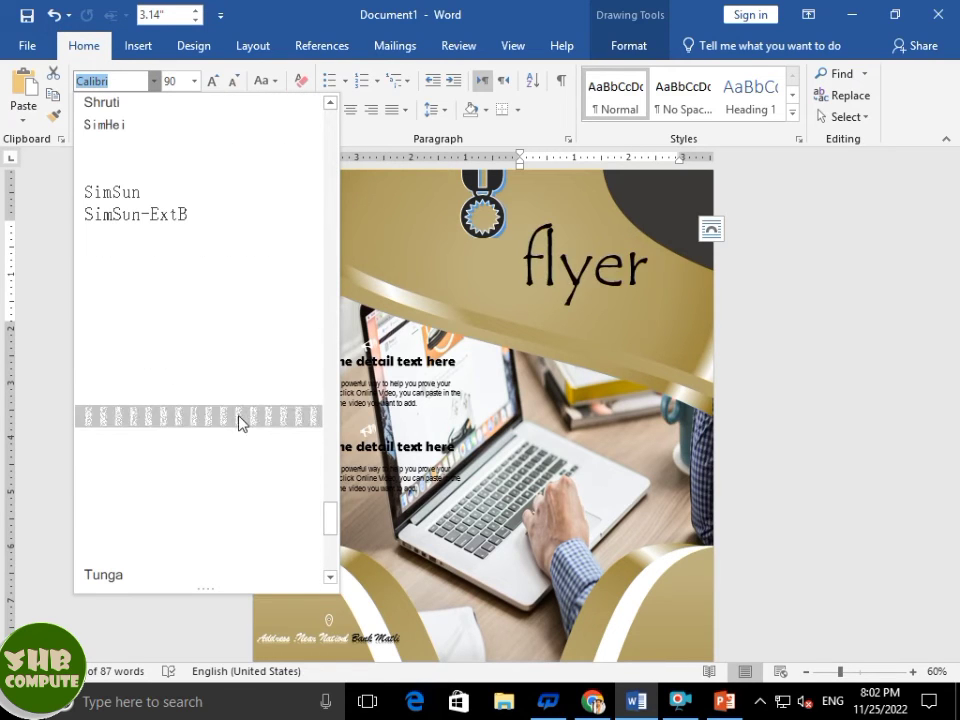
{"action": "scroll", "coordinate": [176, 480], "scroll_direction": "down", "scroll_amount": 2}
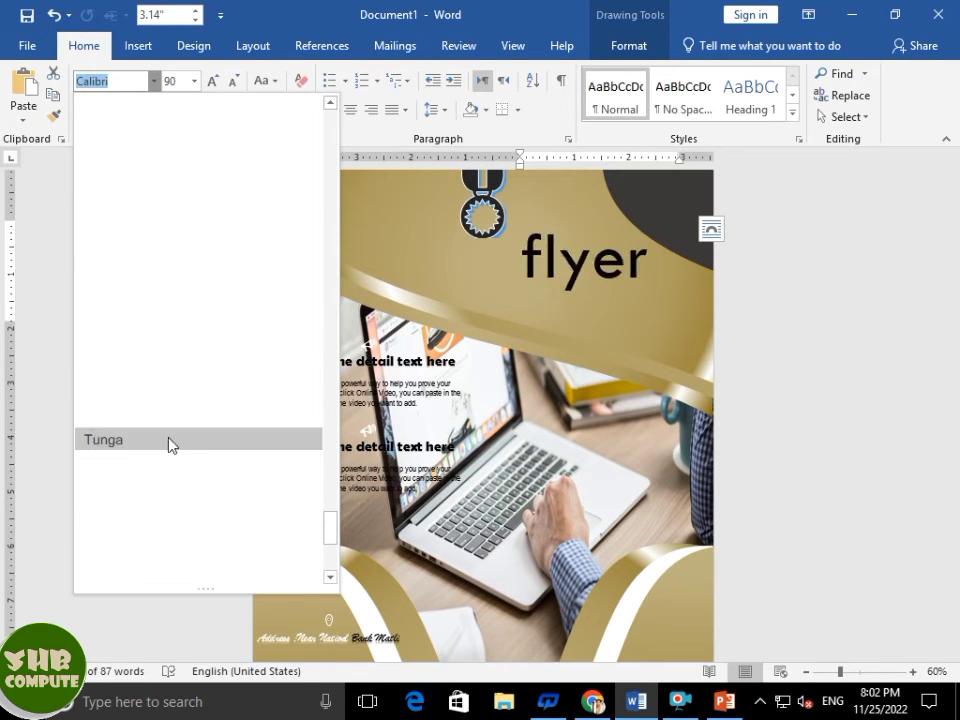
{"action": "scroll", "coordinate": [176, 388], "scroll_direction": "up", "scroll_amount": 4}
{"action": "left_click_drag", "start_coordinate": [330, 505], "coordinate": [330, 122]}
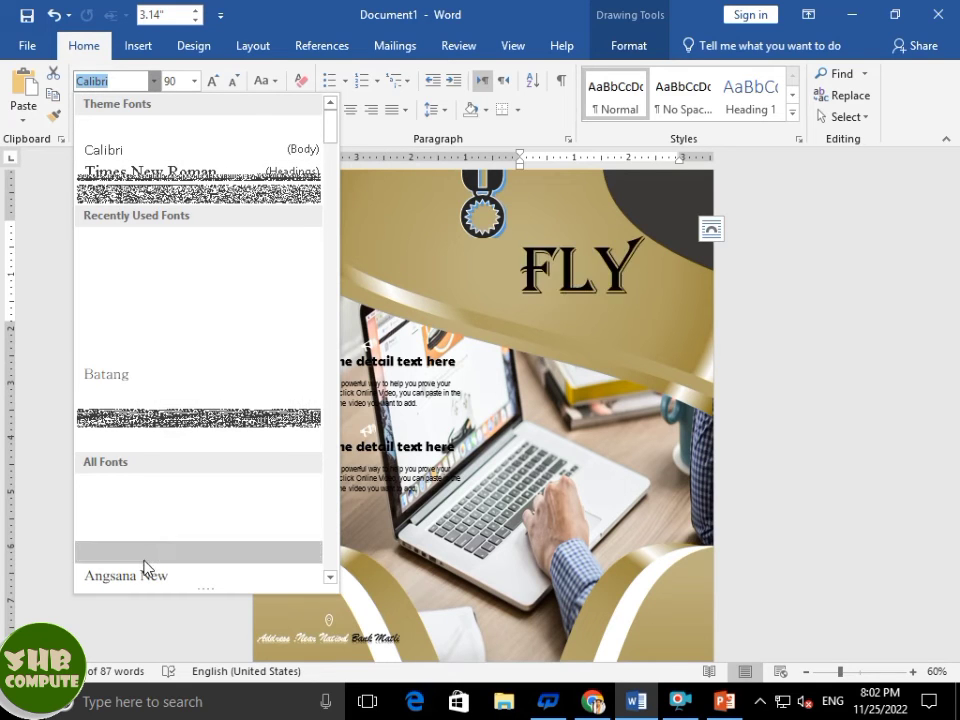
{"action": "scroll", "coordinate": [156, 525], "scroll_direction": "down", "scroll_amount": 3}
{"action": "scroll", "coordinate": [178, 480], "scroll_direction": "down", "scroll_amount": 5}
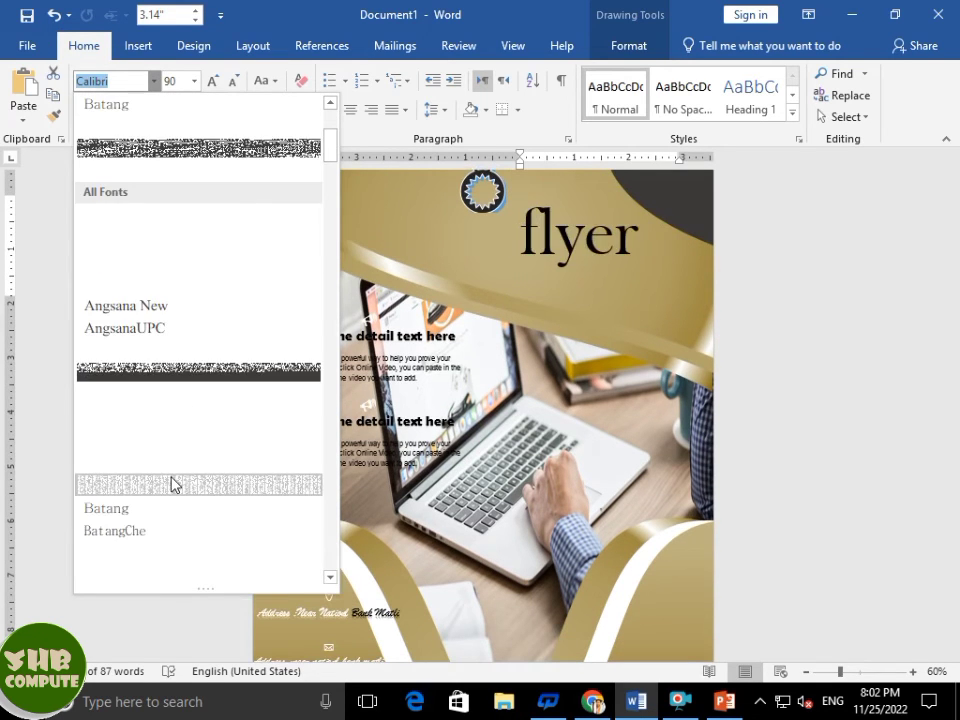
{"action": "left_click", "coordinate": [166, 463]}
{"action": "left_click", "coordinate": [629, 45]}
{"action": "left_click", "coordinate": [426, 99]}
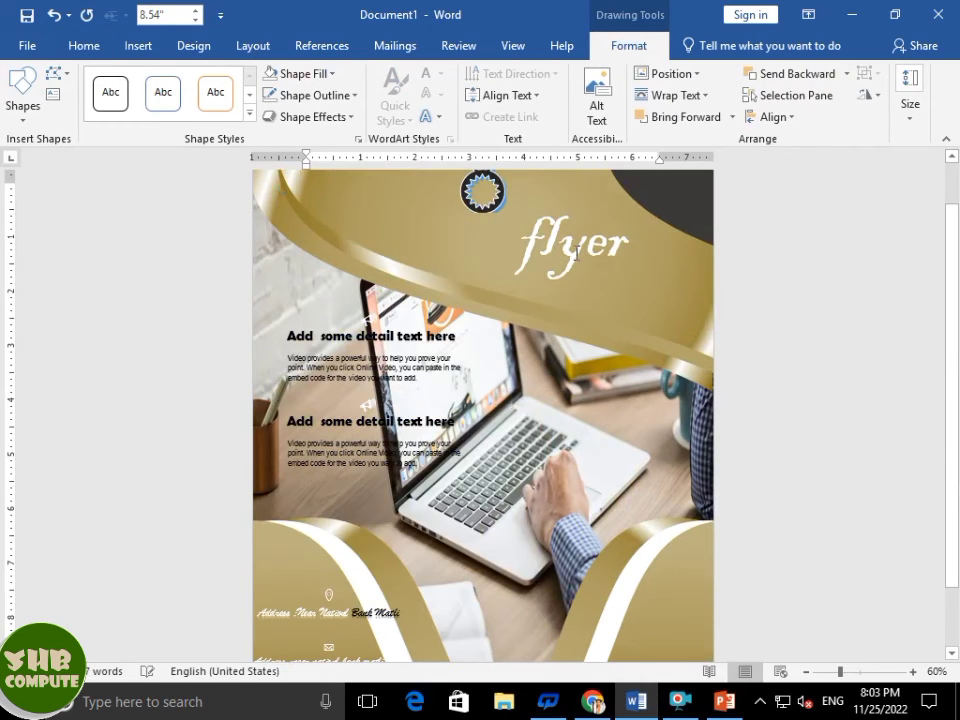
Apply a warp transform to the flyer title and place it on the gold area to the right of the medal.
{"action": "mouse_move", "coordinate": [576, 254]}
{"action": "left_mouse_down"}
{"action": "mouse_move", "coordinate": [506, 570]}
{"action": "mouse_move", "coordinate": [342, 143]}
{"action": "mouse_move", "coordinate": [581, 234]}
{"action": "left_mouse_up"}
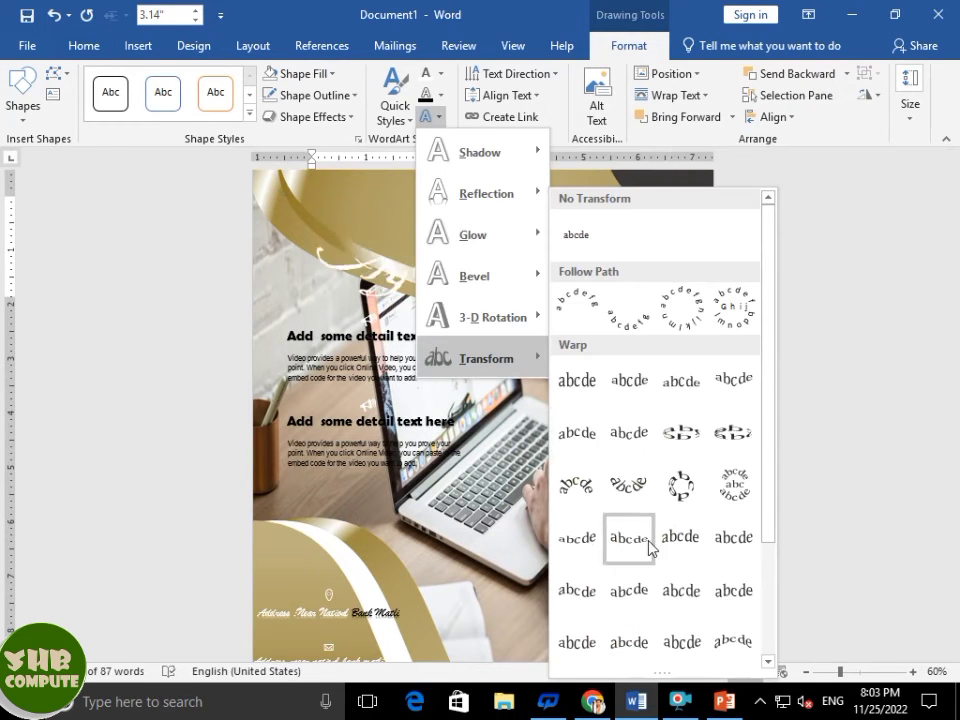
{"action": "left_click", "coordinate": [610, 390]}
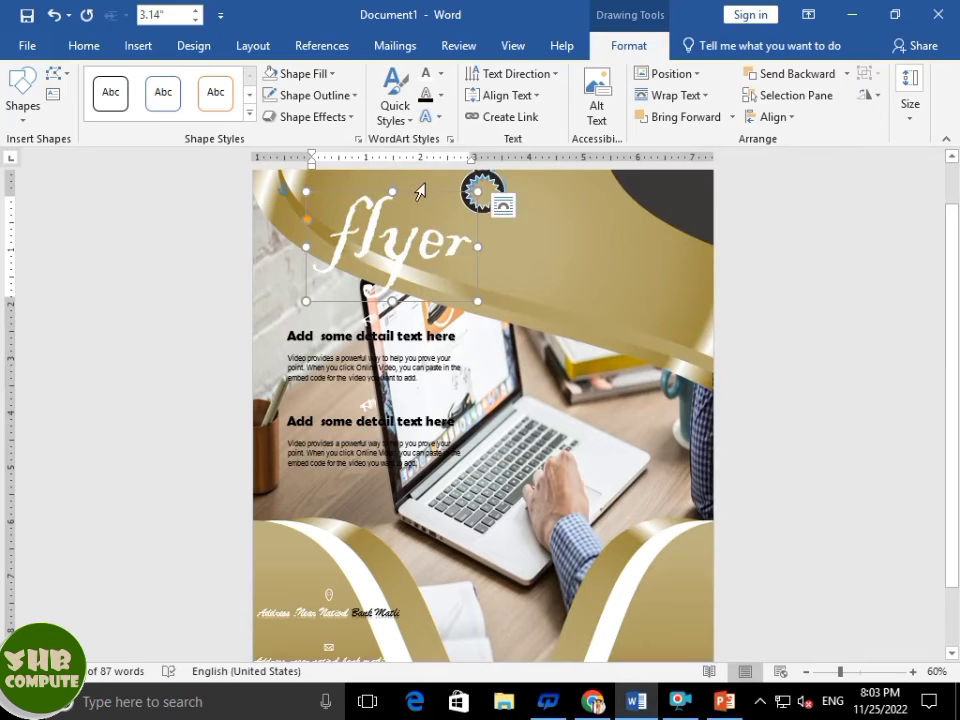
{"action": "left_click_drag", "start_coordinate": [420, 192], "coordinate": [613, 192]}
{"action": "scroll", "coordinate": [681, 334], "scroll_direction": "down", "scroll_amount": 1}
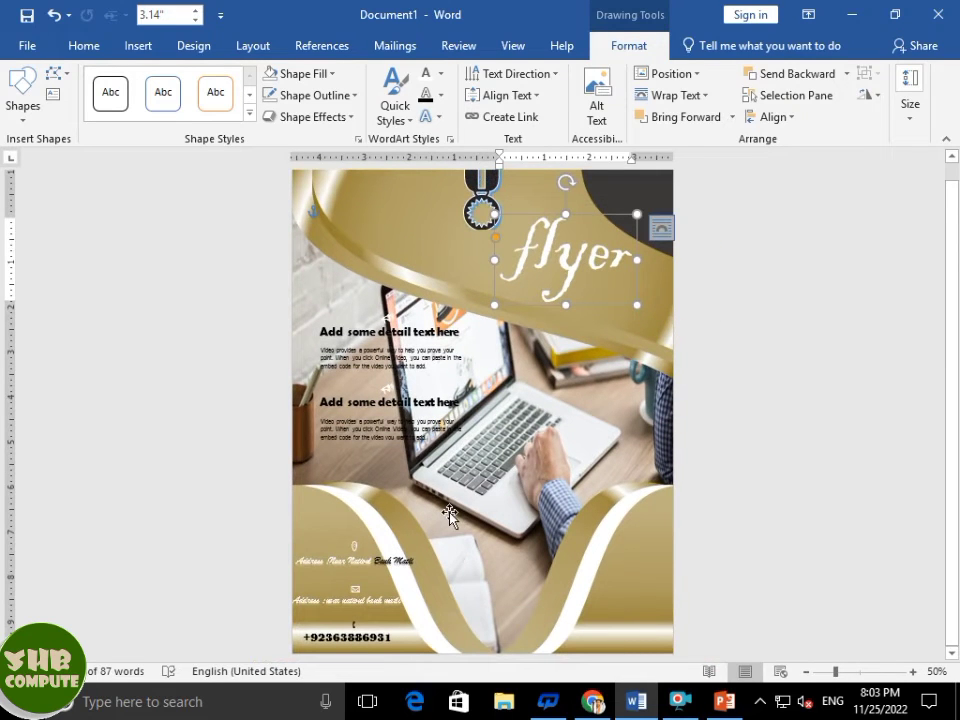
Shift both detail text blocks and their megaphone icons left and slightly up, close to the page's left edge.
{"action": "left_click_drag", "start_coordinate": [408, 364], "coordinate": [387, 357]}
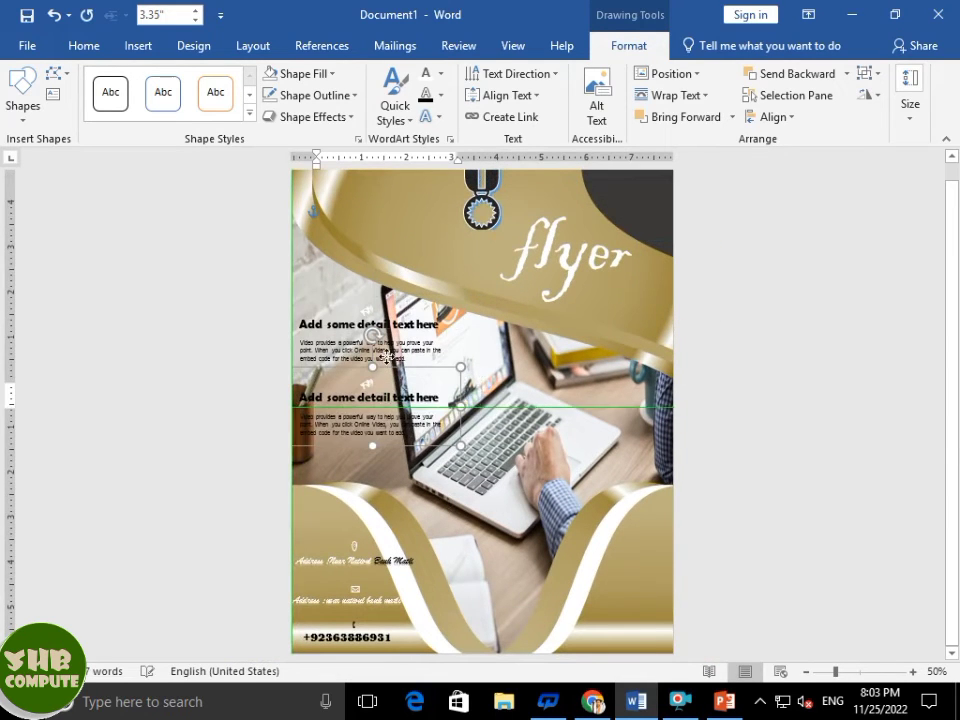
{"action": "left_click", "coordinate": [913, 407]}
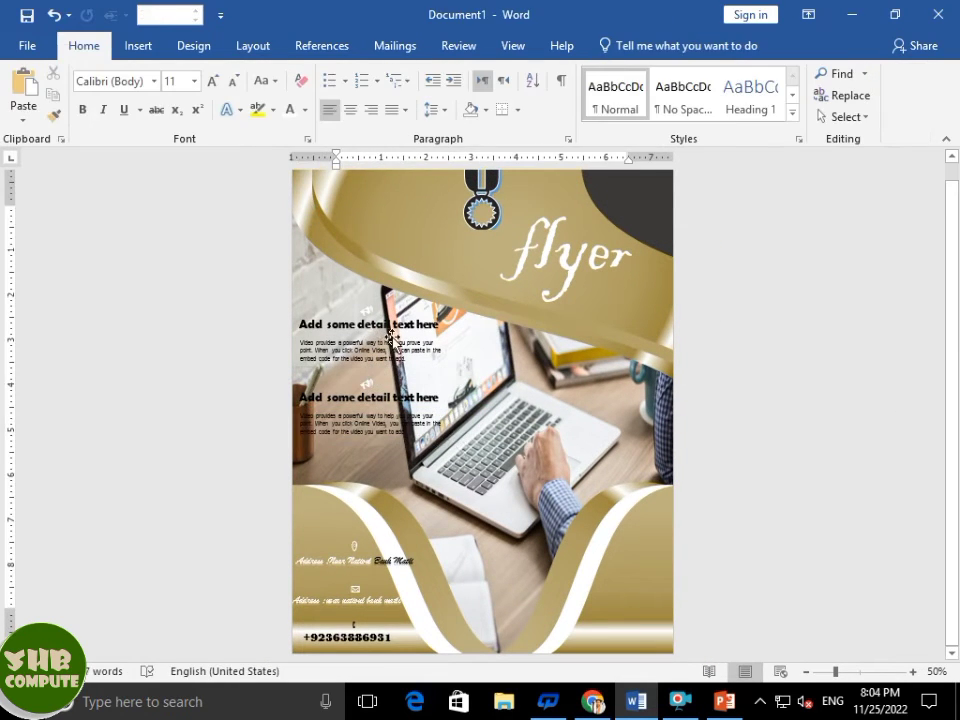
{"action": "left_click", "coordinate": [376, 545]}
{"action": "left_click", "coordinate": [823, 496]}
{"action": "scroll", "coordinate": [728, 482], "scroll_direction": "down", "scroll_amount": 1}
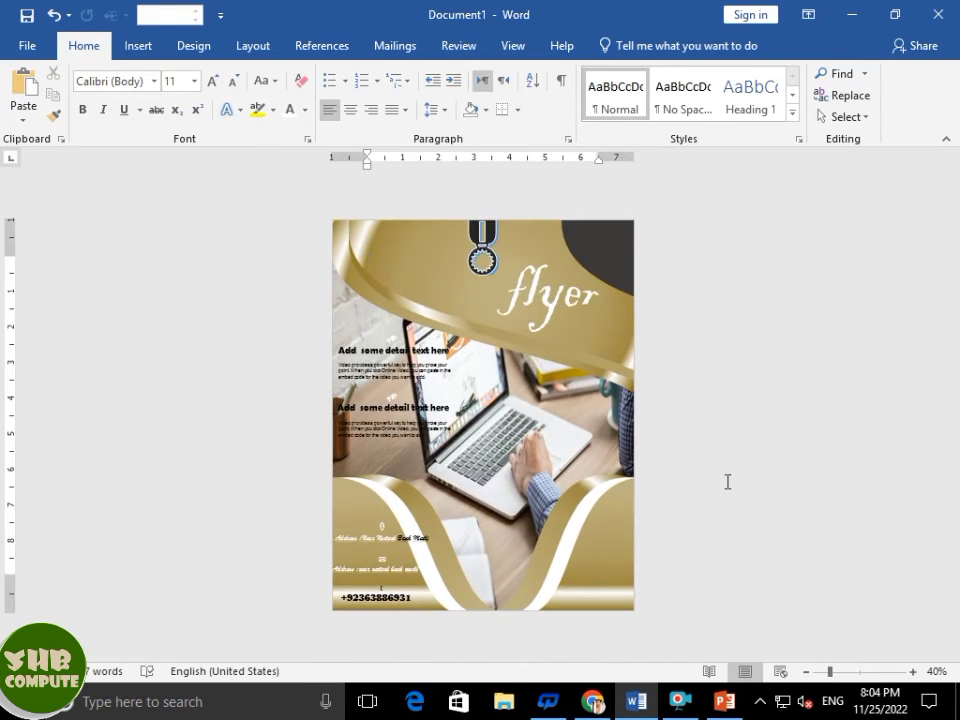
Select all of the first address text below the pin icon and tighten its paragraph spacing.
{"action": "scroll", "coordinate": [728, 482], "scroll_direction": "up", "scroll_amount": 5, "text": "ctrl"}
{"action": "scroll", "coordinate": [600, 500], "scroll_direction": "down", "scroll_amount": 5}
{"action": "left_click", "coordinate": [241, 490]}
{"action": "key", "text": "ctrl+a"}
{"action": "left_click", "coordinate": [434, 110]}
{"action": "left_click", "coordinate": [510, 319]}
Break the second address below the envelope onto two lines and tighten its paragraph spacing.
{"action": "left_click", "coordinate": [272, 553]}
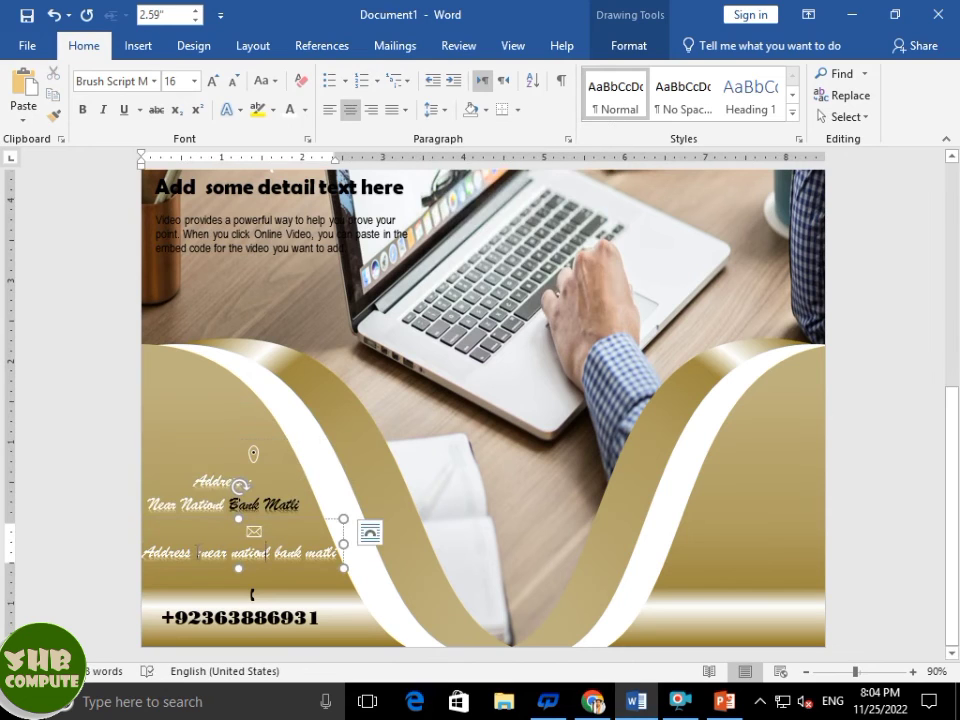
{"action": "key", "text": "Return"}
{"action": "left_click_drag", "start_coordinate": [288, 585], "coordinate": [185, 552]}
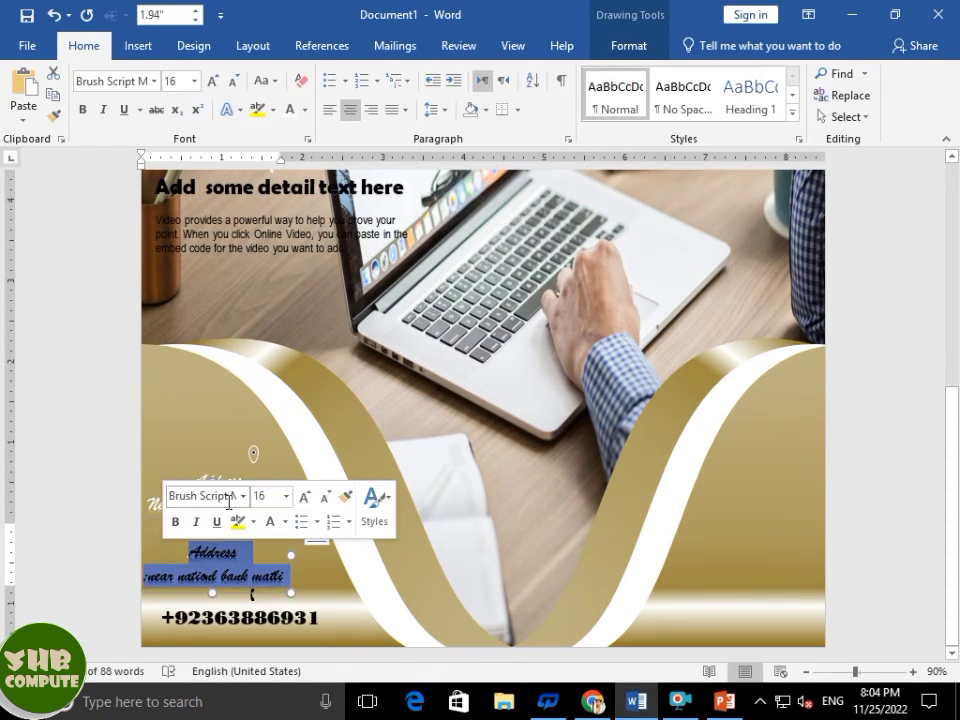
{"action": "left_click", "coordinate": [434, 110]}
{"action": "left_click", "coordinate": [510, 319]}
{"action": "left_click", "coordinate": [434, 110]}
{"action": "left_click", "coordinate": [474, 318]}
Shift the pin icon left over the first address, enlarge that address to 18 pt and recolour it all white.
{"action": "left_click", "coordinate": [258, 461]}
{"action": "left_click_drag", "start_coordinate": [254, 455], "coordinate": [227, 457]}
{"action": "left_click", "coordinate": [268, 509]}
{"action": "key", "text": "ctrl+a"}
{"action": "left_click", "coordinate": [212, 82]}
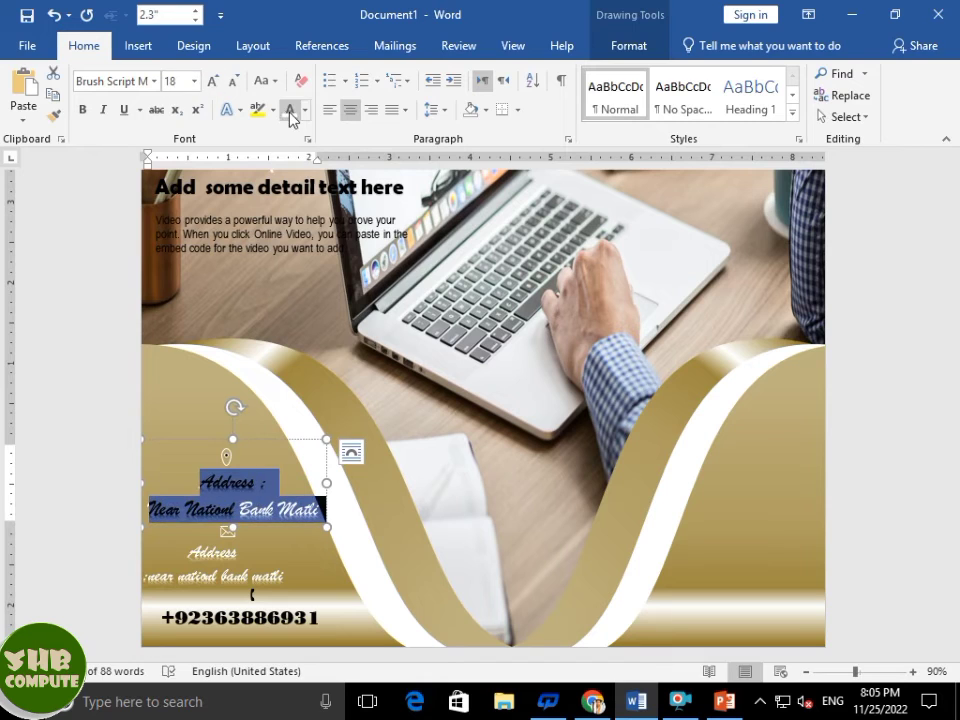
{"action": "left_click", "coordinate": [422, 538]}
Nudge the second address up, shift the phone symbol left, and raise the first address with its pin icon.
{"action": "left_click", "coordinate": [214, 548]}
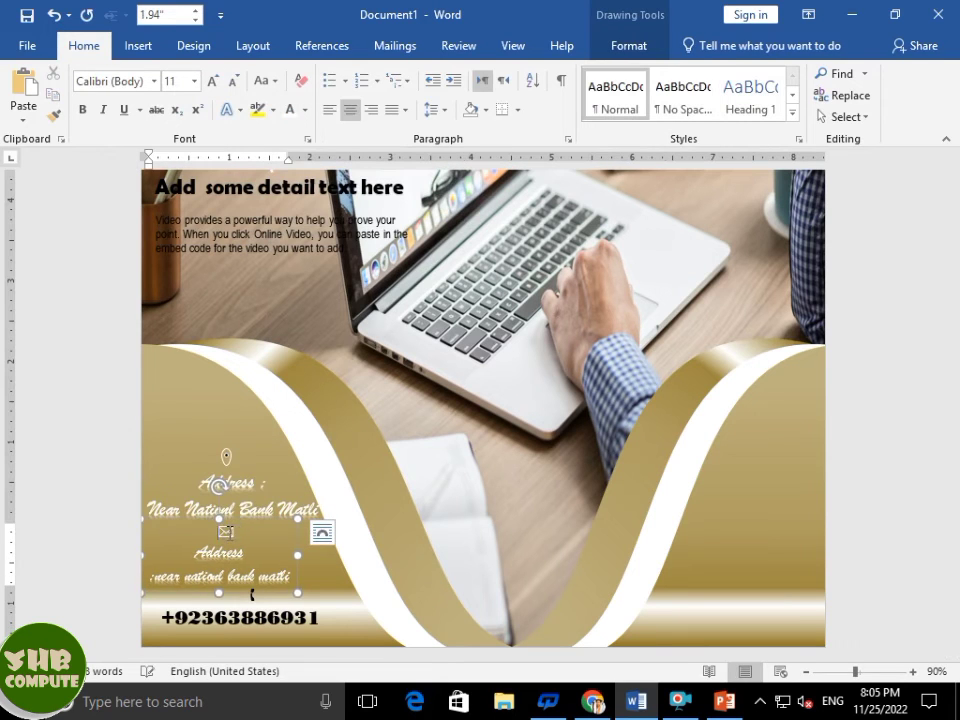
{"action": "left_click_drag", "start_coordinate": [269, 521], "coordinate": [269, 518]}
{"action": "left_click", "coordinate": [192, 597]}
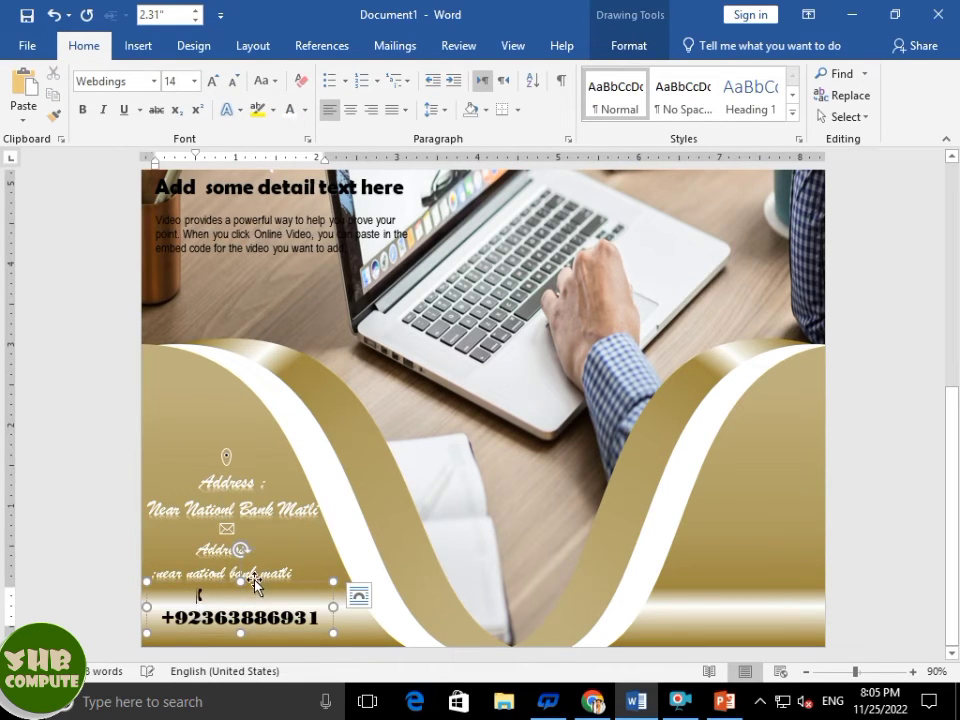
{"action": "left_click", "coordinate": [244, 488]}
{"action": "left_click_drag", "start_coordinate": [241, 437], "coordinate": [231, 403]}
{"action": "left_click", "coordinate": [227, 460]}
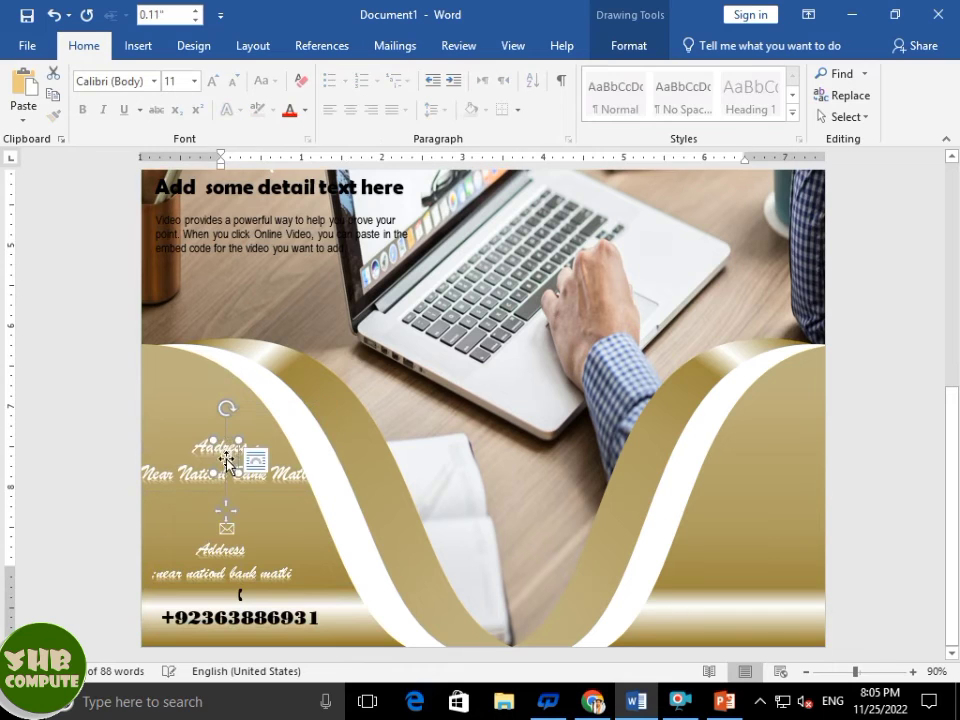
Move the second address block up under the first and raise the phone number block beneath it.
{"action": "left_click_drag", "start_coordinate": [200, 515], "coordinate": [205, 493]}
{"action": "left_click_drag", "start_coordinate": [148, 530], "coordinate": [141, 530]}
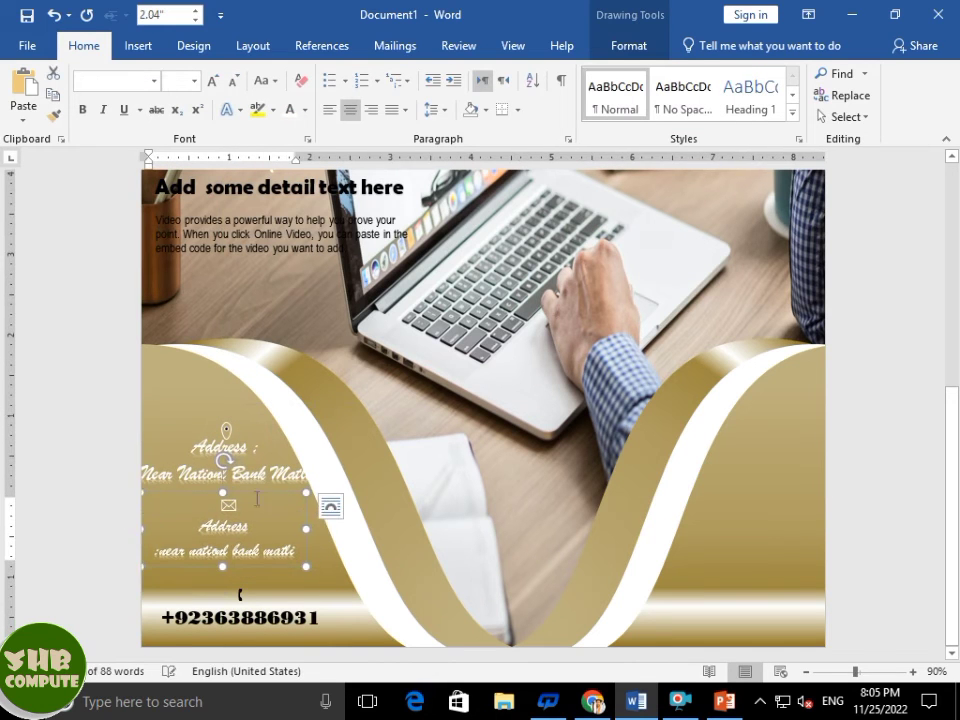
{"action": "left_click", "coordinate": [224, 583]}
{"action": "left_click_drag", "start_coordinate": [224, 585], "coordinate": [219, 555]}
Draw a closed freeform banner with a jagged right edge, about 3.59 inches wide, and send it behind the second detail text block.
{"action": "key", "text": "ctrl+a"}
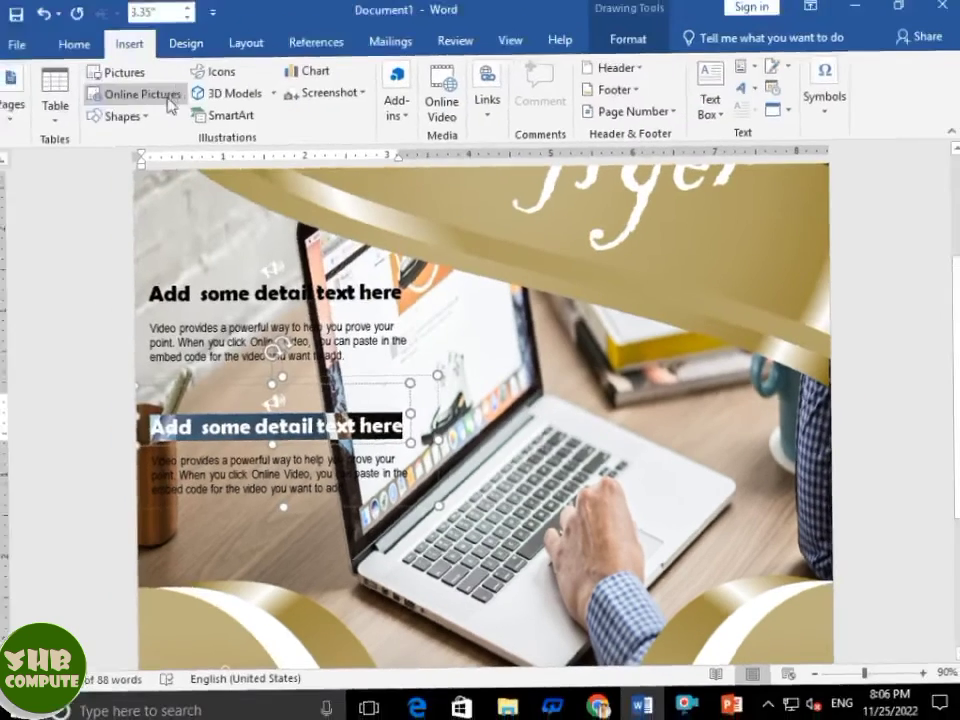
{"action": "left_click", "coordinate": [125, 117]}
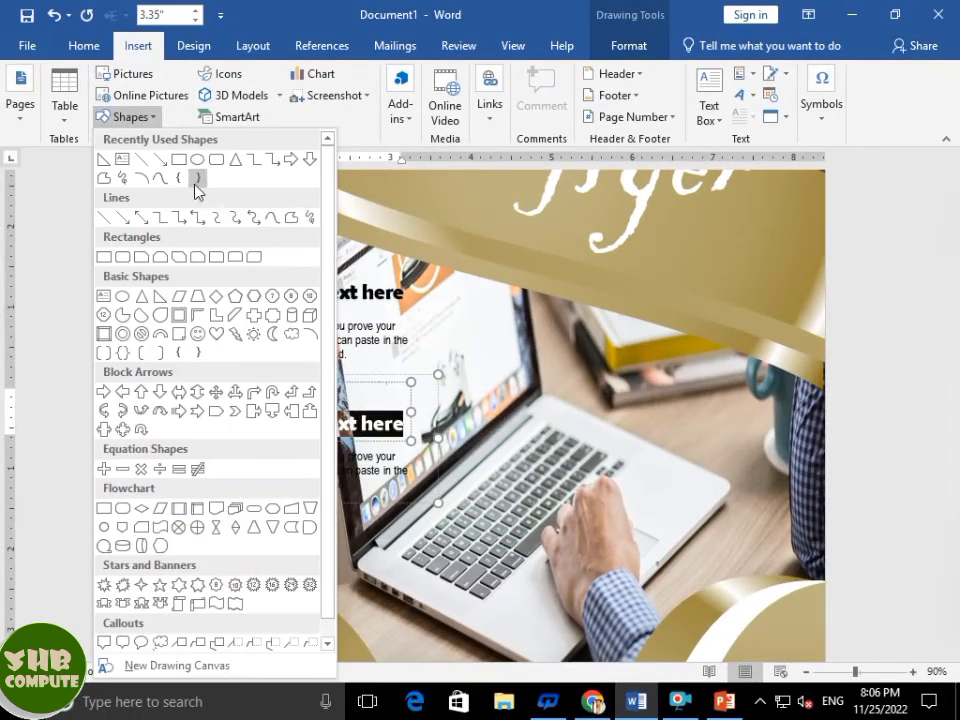
{"action": "left_click", "coordinate": [290, 222]}
{"action": "left_click_drag", "start_coordinate": [156, 366], "coordinate": [416, 385]}
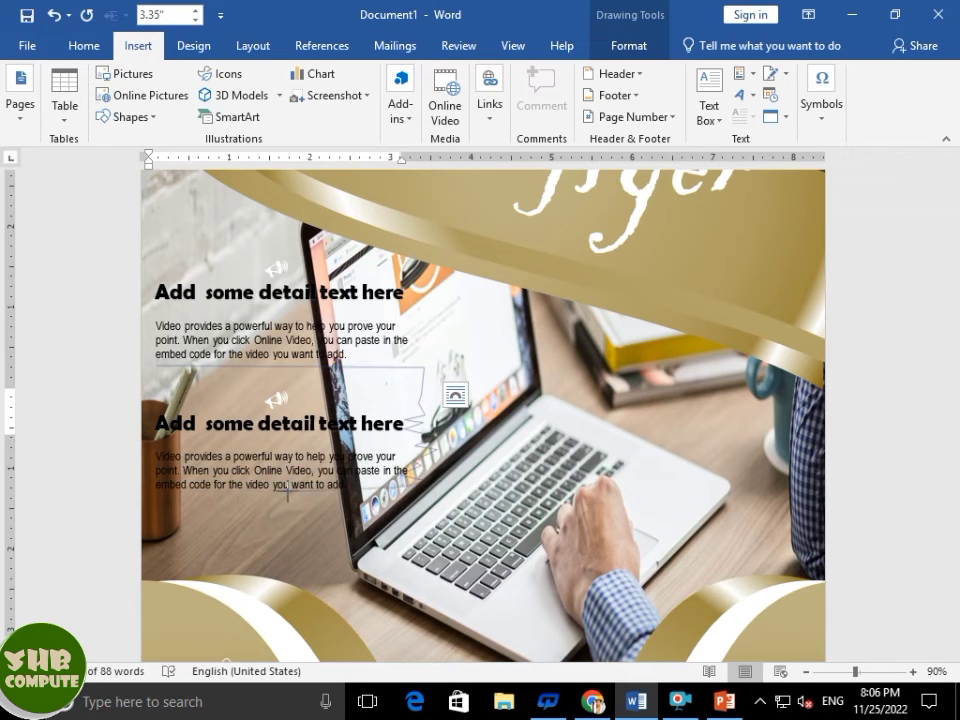
{"action": "left_click", "coordinate": [139, 362]}
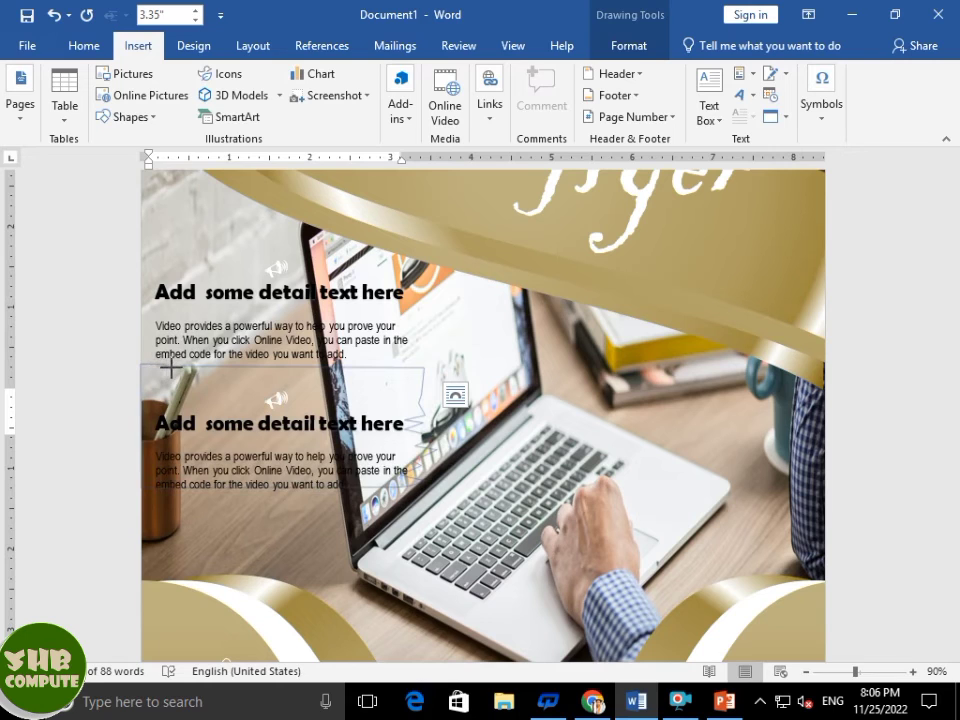
{"action": "left_click", "coordinate": [144, 366]}
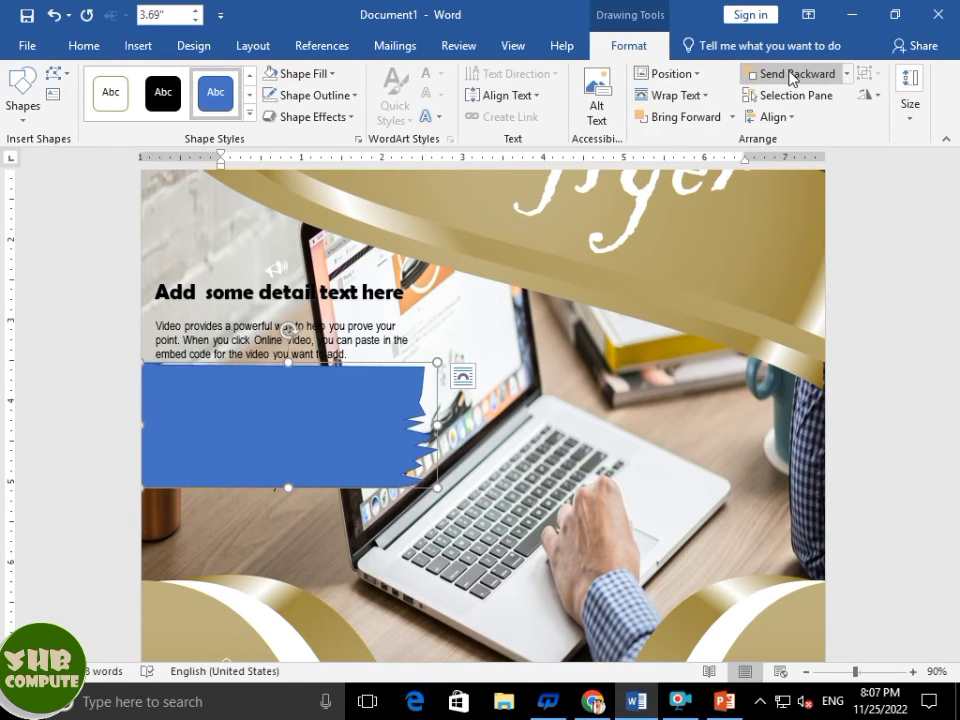
{"action": "left_click", "coordinate": [826, 77]}
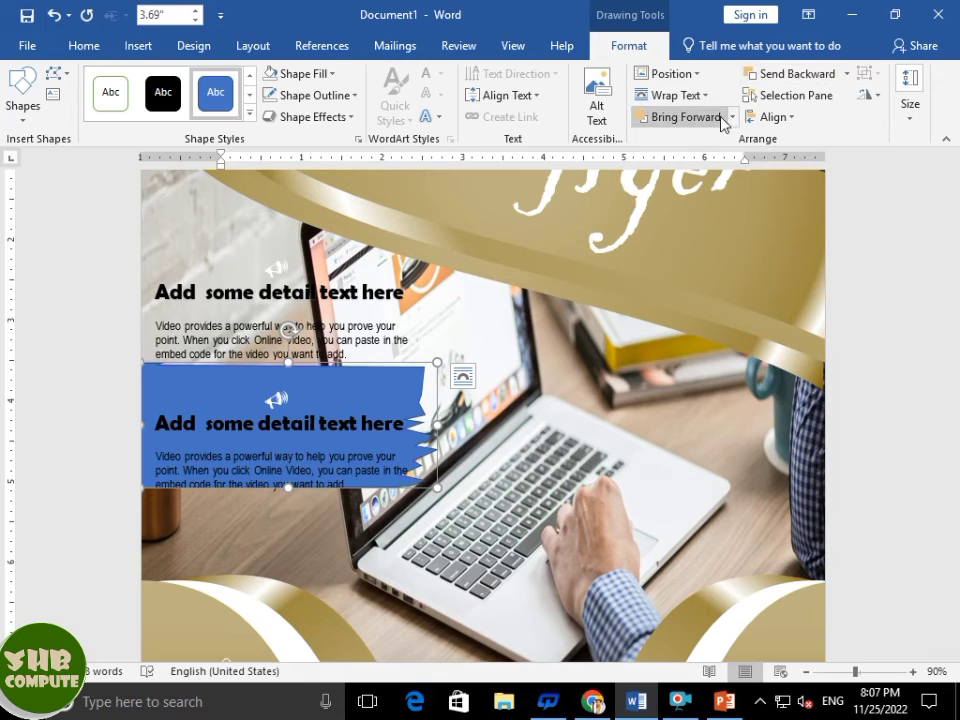
{"action": "left_click_drag", "start_coordinate": [363, 377], "coordinate": [363, 386]}
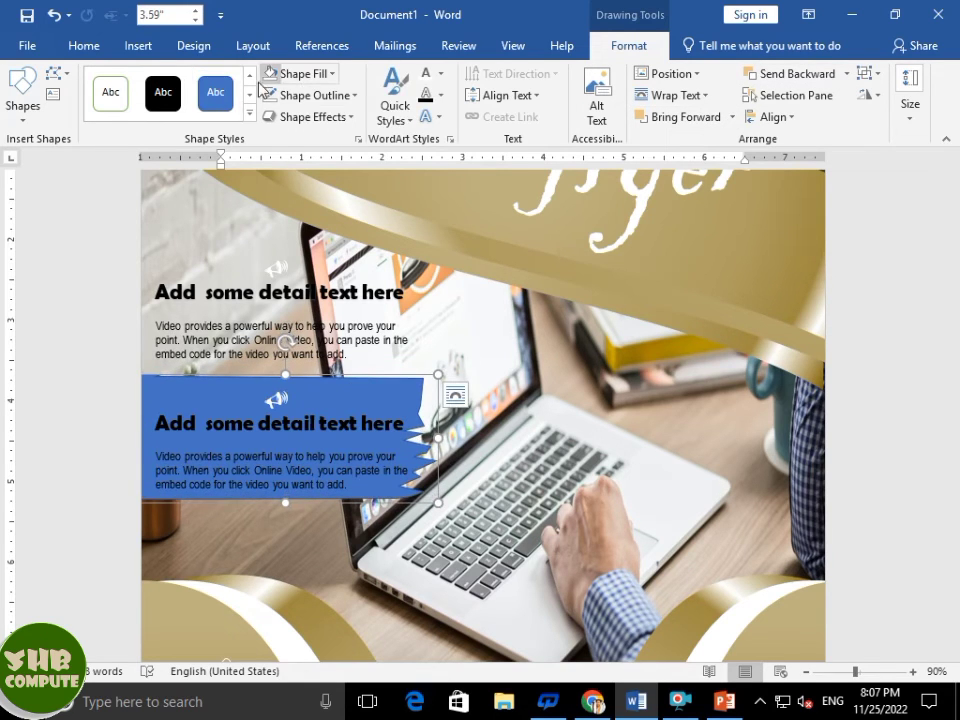
{"action": "left_click", "coordinate": [250, 111]}
{"action": "left_click_drag", "start_coordinate": [285, 581], "coordinate": [280, 250]}
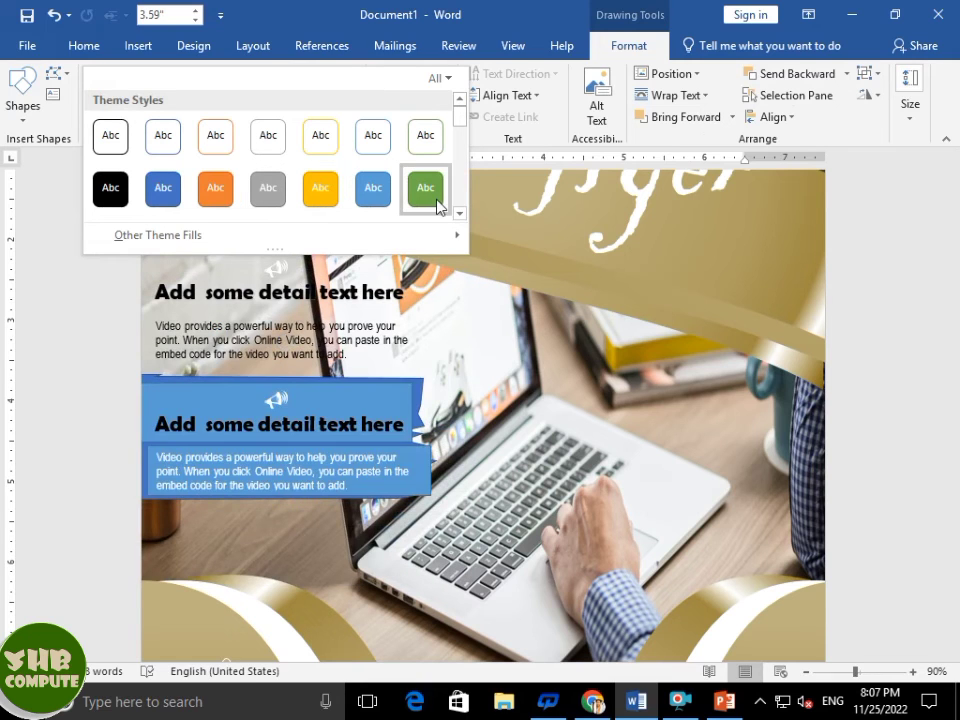
{"action": "left_click", "coordinate": [350, 495]}
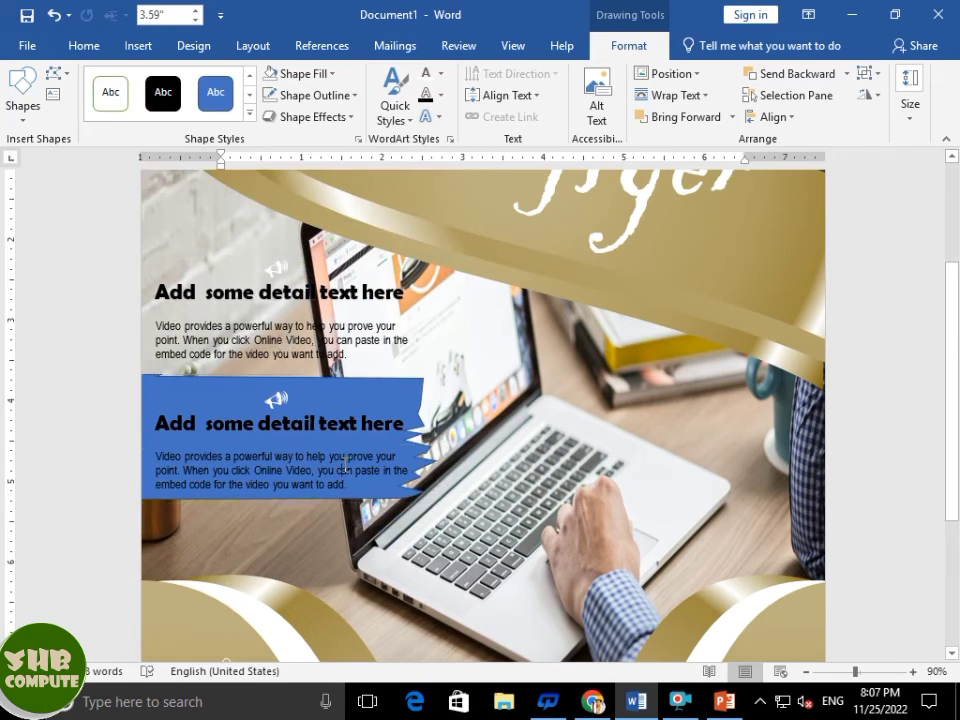
{"action": "left_click", "coordinate": [342, 447]}
{"action": "left_click", "coordinate": [290, 73]}
{"action": "left_click", "coordinate": [308, 98]}
{"action": "left_click", "coordinate": [308, 95]}
{"action": "left_click", "coordinate": [300, 260]}
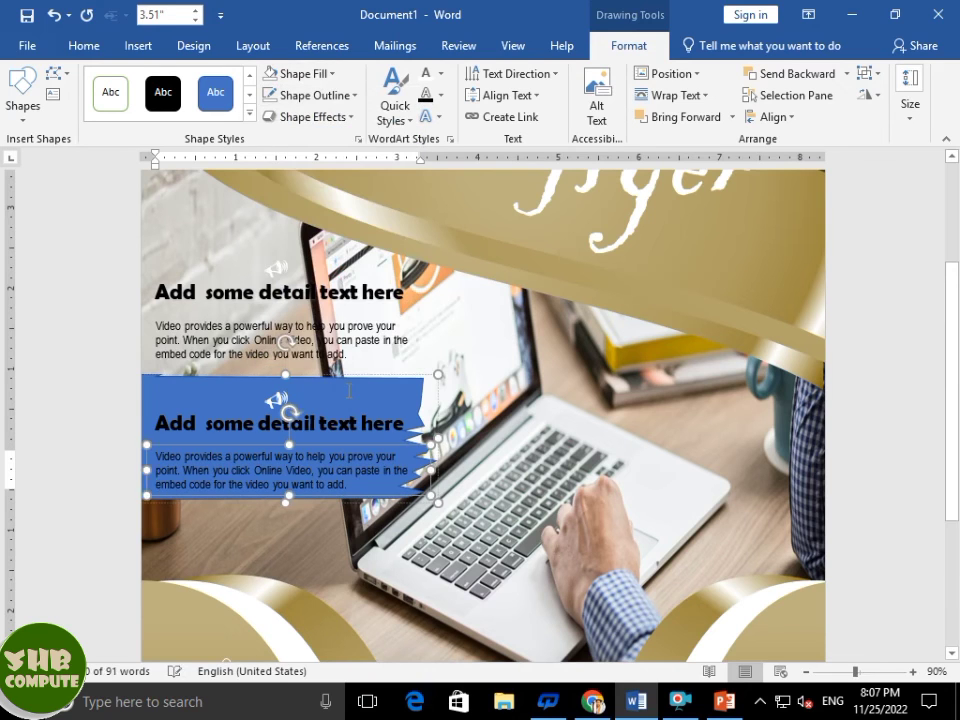
{"action": "left_click", "coordinate": [368, 378]}
{"action": "mouse_move", "coordinate": [393, 381]}
{"action": "left_mouse_down"}
{"action": "mouse_move", "coordinate": [438, 349]}
{"action": "mouse_move", "coordinate": [392, 389]}
{"action": "left_mouse_up"}
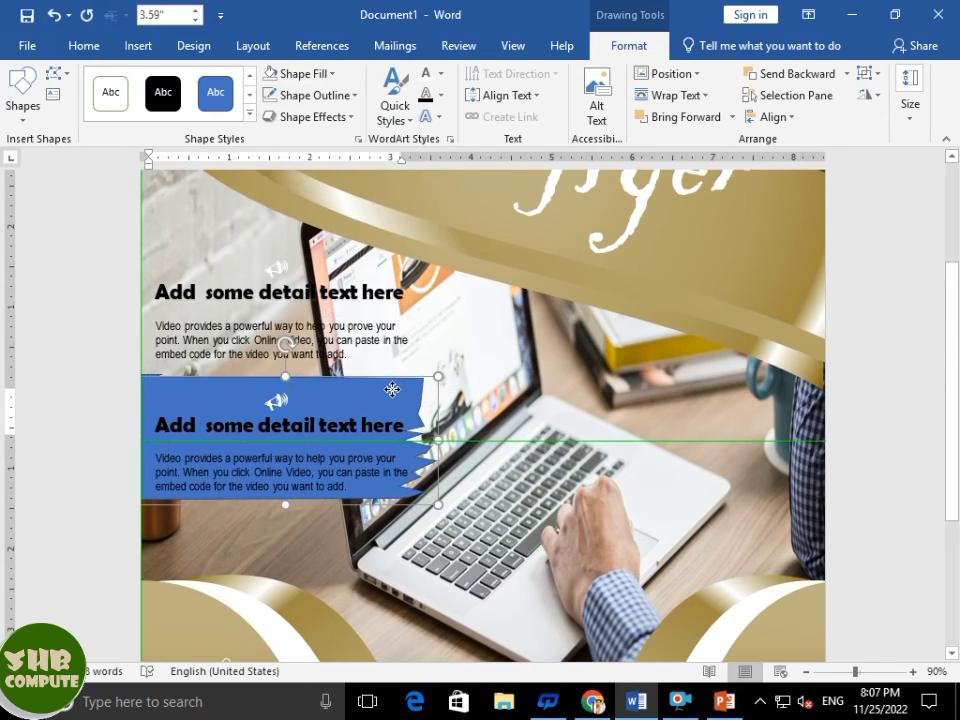
{"action": "left_click", "coordinate": [403, 387]}
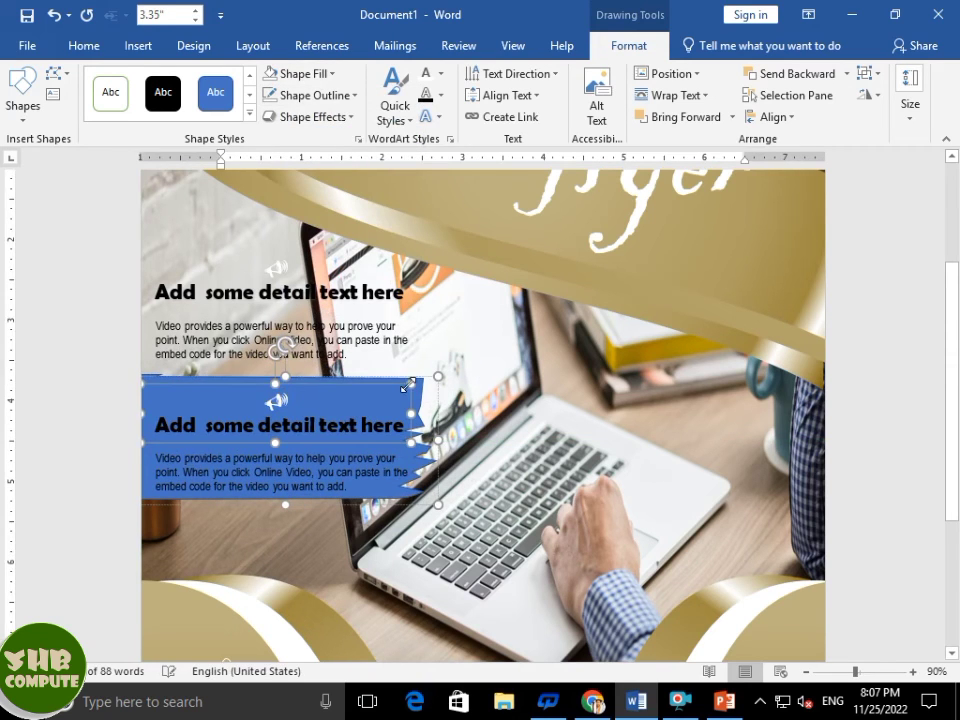
{"action": "left_click", "coordinate": [150, 377]}
{"action": "left_click", "coordinate": [300, 74]}
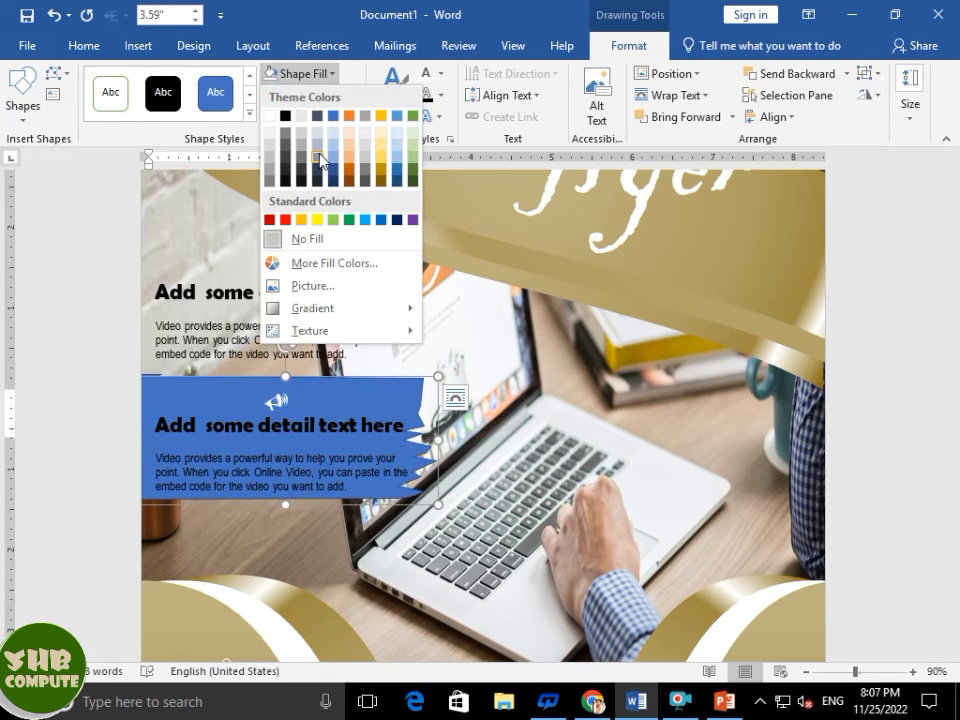
{"action": "left_click", "coordinate": [590, 380]}
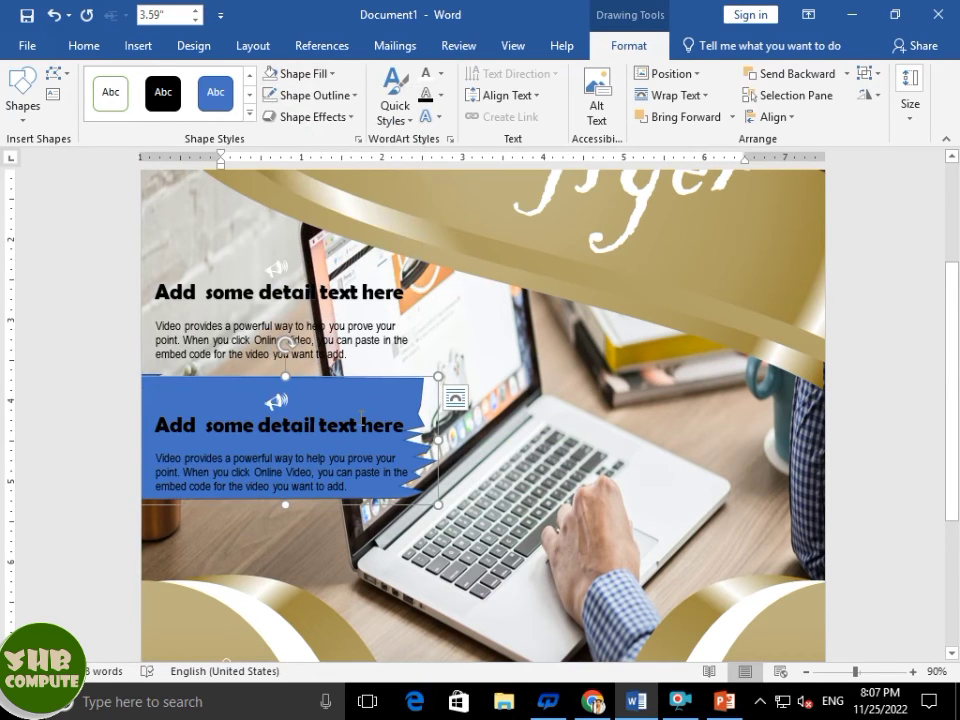
Shift the second detail text group down off the jagged banner, fill the banner near-black, and move the text group back over it.
{"action": "left_click", "coordinate": [349, 385]}
{"action": "left_click_drag", "start_coordinate": [335, 380], "coordinate": [339, 431]}
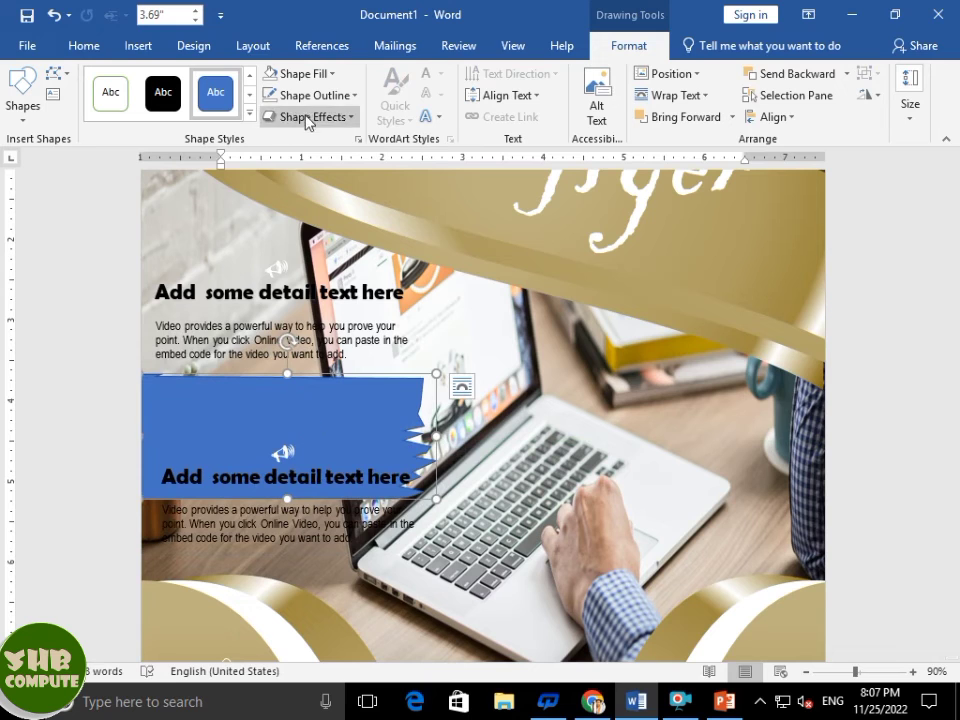
{"action": "left_click", "coordinate": [309, 78]}
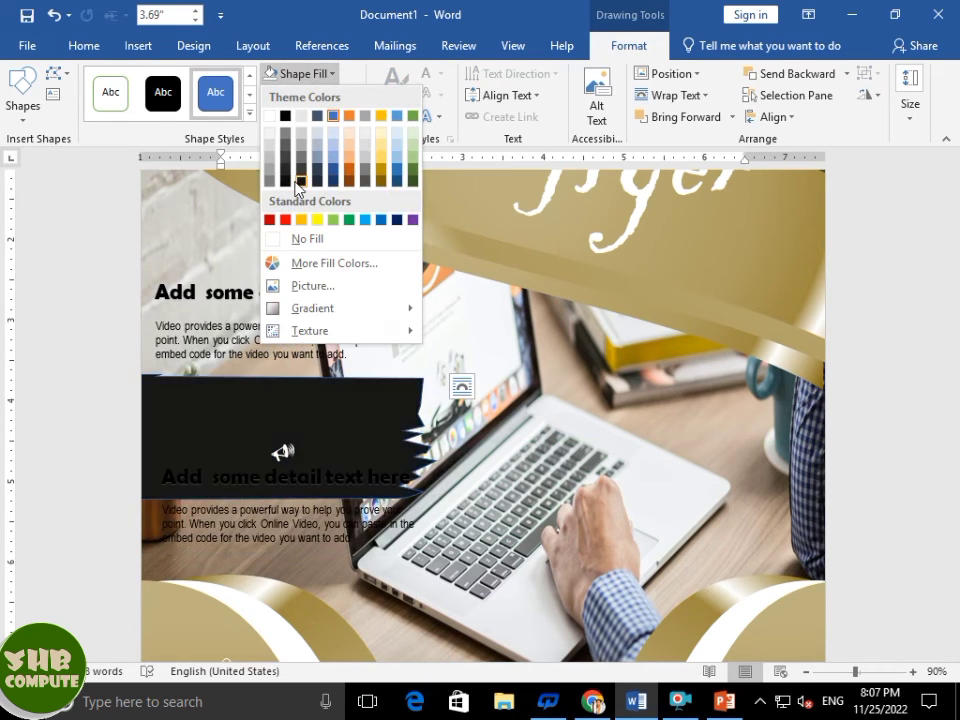
{"action": "left_click", "coordinate": [285, 182]}
{"action": "left_click", "coordinate": [305, 430]}
{"action": "left_click_drag", "start_coordinate": [305, 430], "coordinate": [316, 356]}
Recolour the paragraph and heading of the second detail text block white.
{"action": "left_click_drag", "start_coordinate": [366, 481], "coordinate": [174, 394]}
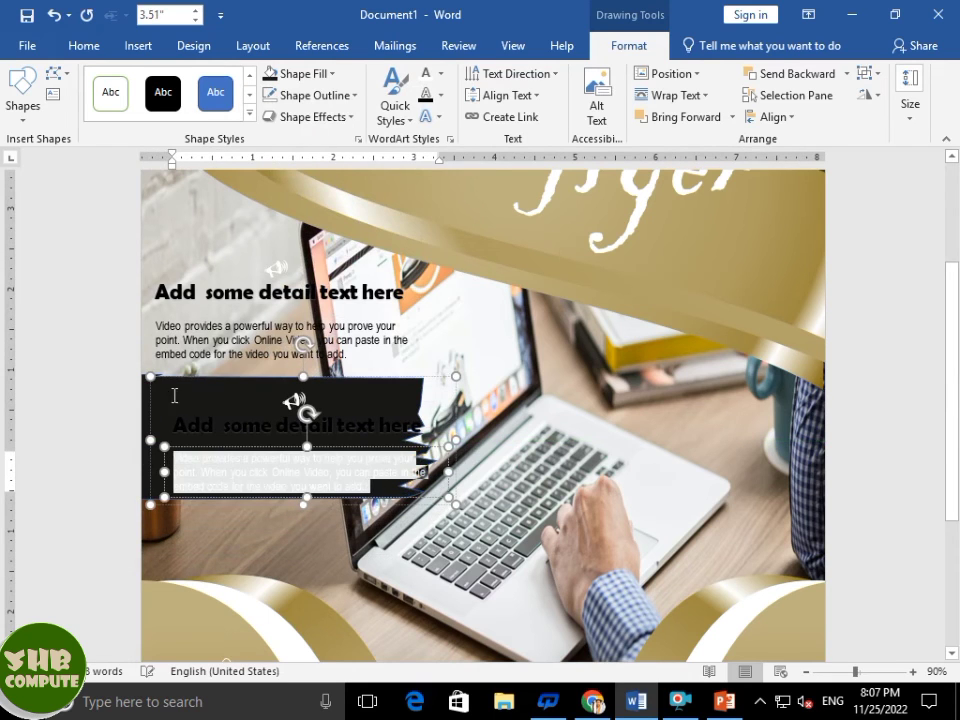
{"action": "left_click", "coordinate": [432, 75]}
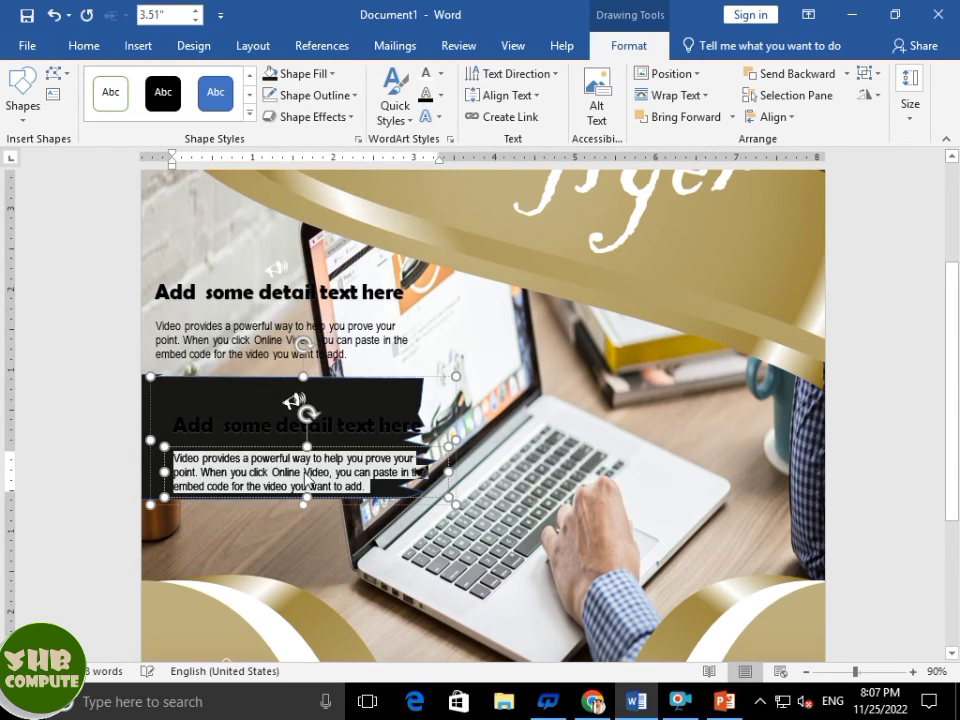
{"action": "triple_click", "coordinate": [242, 430]}
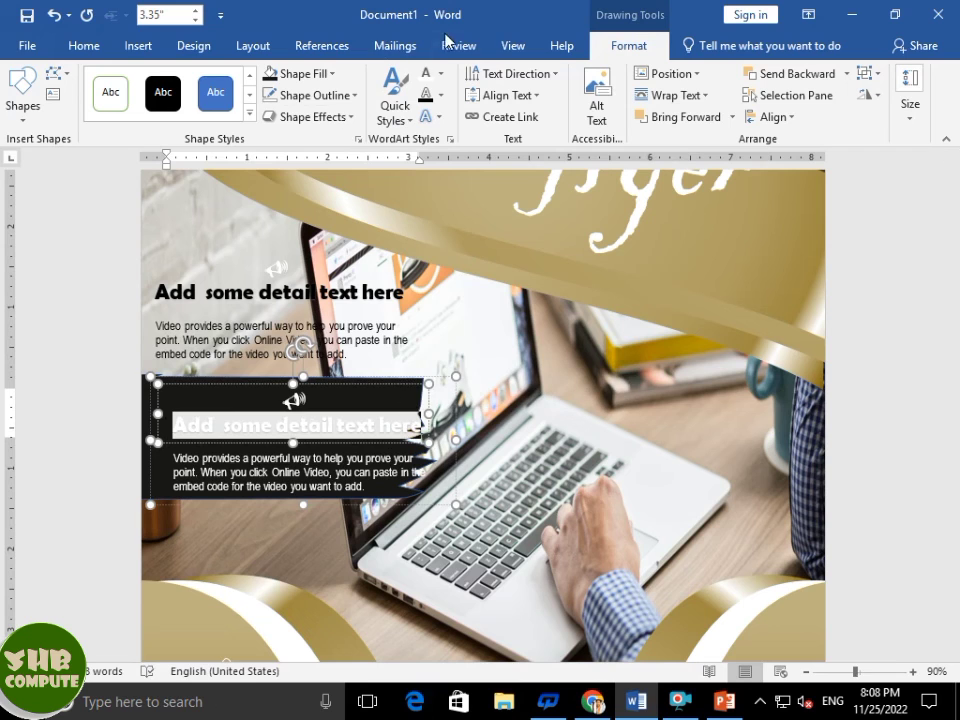
{"action": "left_click", "coordinate": [425, 76]}
{"action": "left_click", "coordinate": [452, 310]}
{"action": "left_click", "coordinate": [350, 417]}
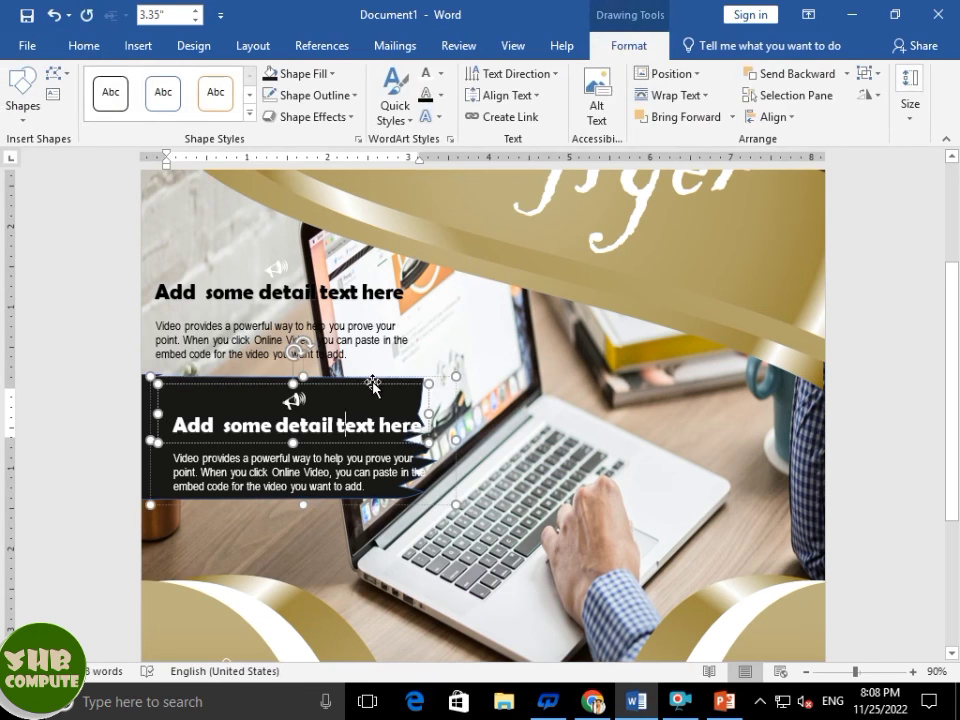
Reposition the second detail text group farther left on the black banner and show the list of page objects.
{"action": "left_click", "coordinate": [360, 379]}
{"action": "left_click", "coordinate": [319, 403]}
{"action": "left_click_drag", "start_coordinate": [338, 378], "coordinate": [324, 366]}
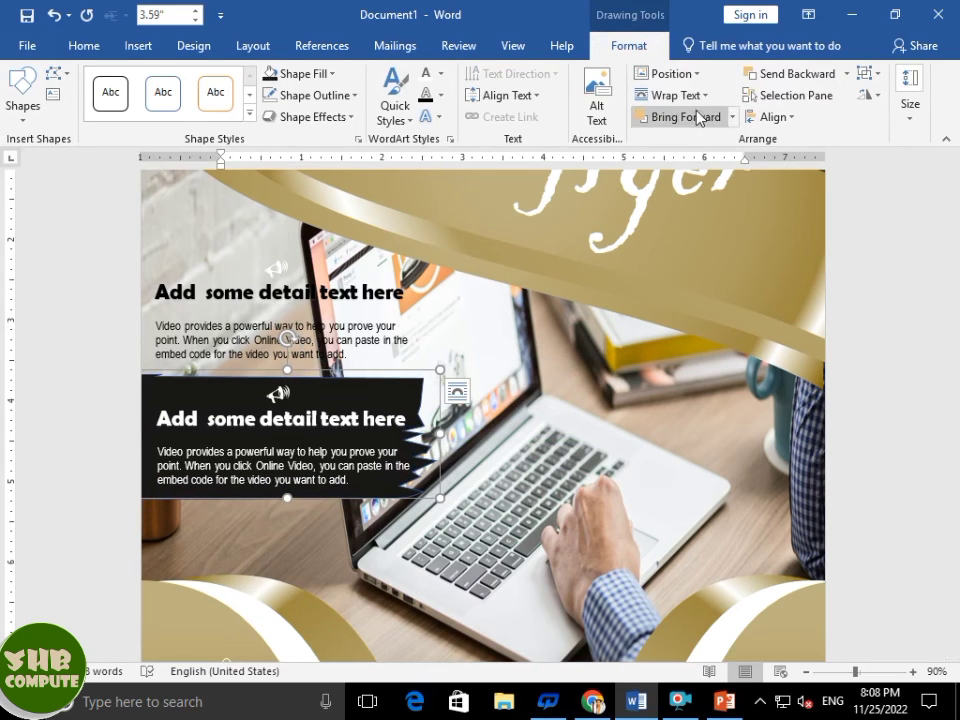
{"action": "left_click", "coordinate": [796, 97]}
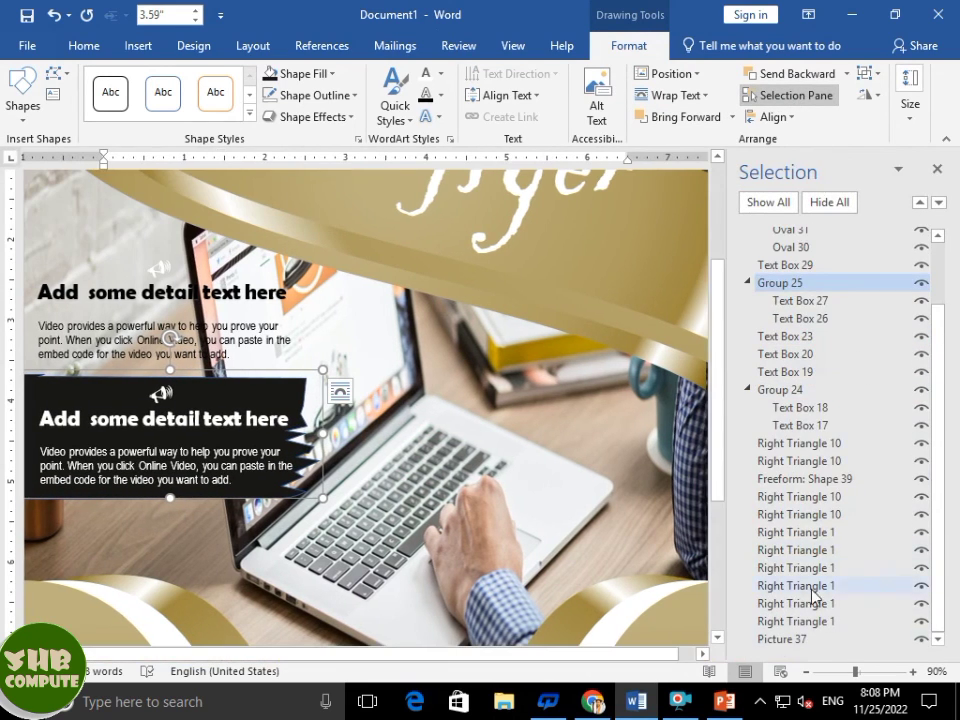
{"action": "scroll", "coordinate": [836, 328], "scroll_direction": "up", "scroll_amount": 2}
{"action": "left_click", "coordinate": [808, 272]}
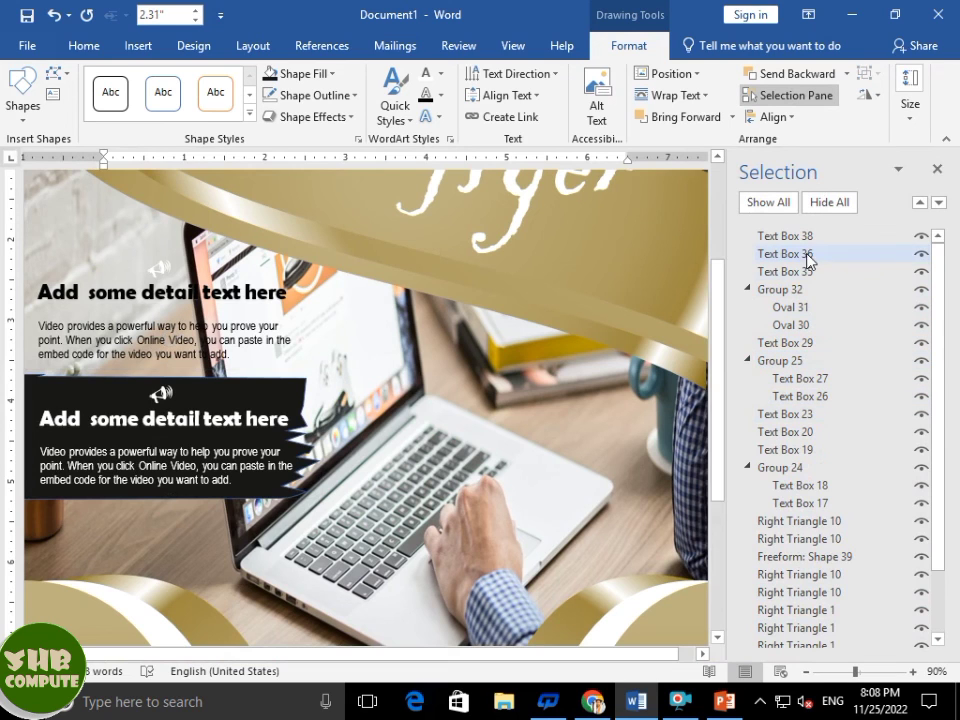
{"action": "left_click", "coordinate": [800, 396]}
{"action": "left_click_drag", "start_coordinate": [299, 373], "coordinate": [291, 415]}
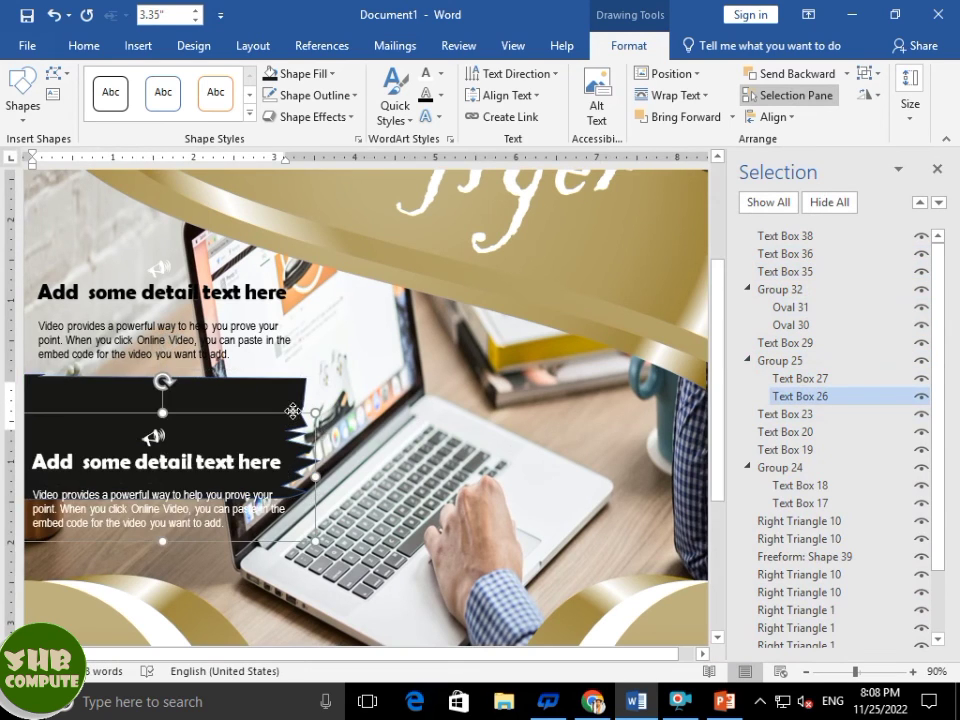
{"action": "left_click", "coordinate": [285, 388]}
{"action": "left_click_drag", "start_coordinate": [231, 418], "coordinate": [231, 367]}
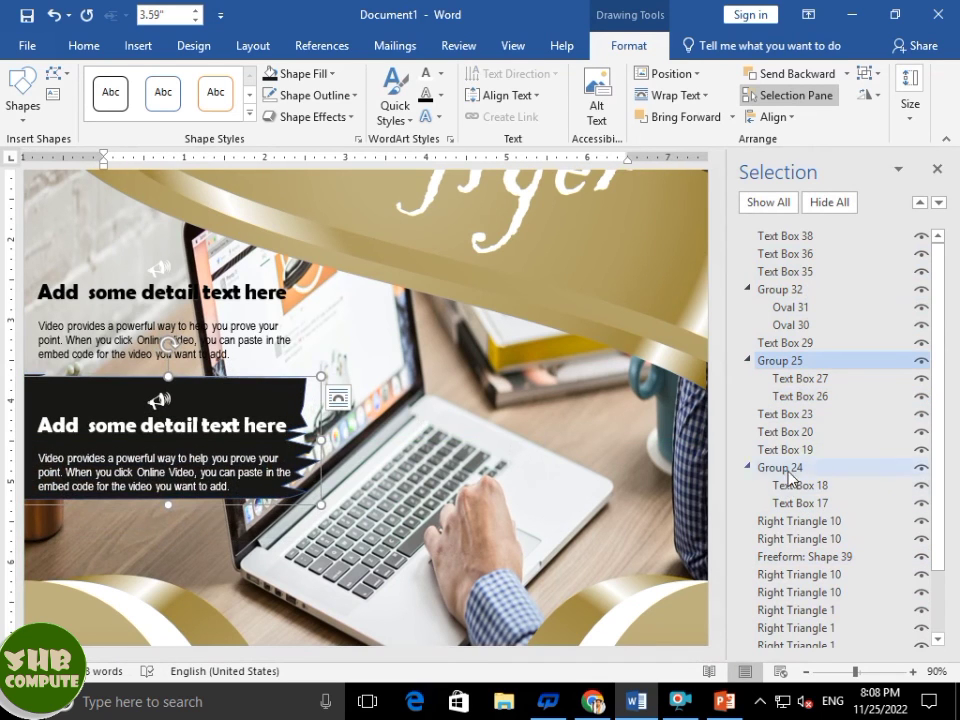
Remove the outline from the black jagged banner behind the second detail text.
{"action": "left_click", "coordinate": [778, 560]}
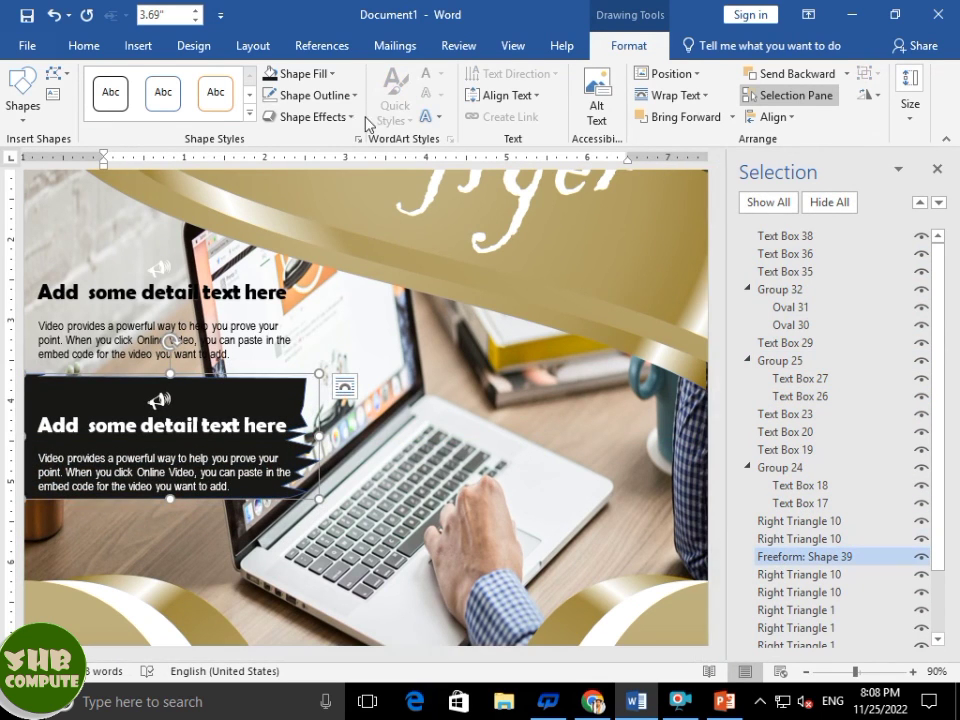
{"action": "left_click", "coordinate": [312, 95]}
{"action": "left_click", "coordinate": [318, 261]}
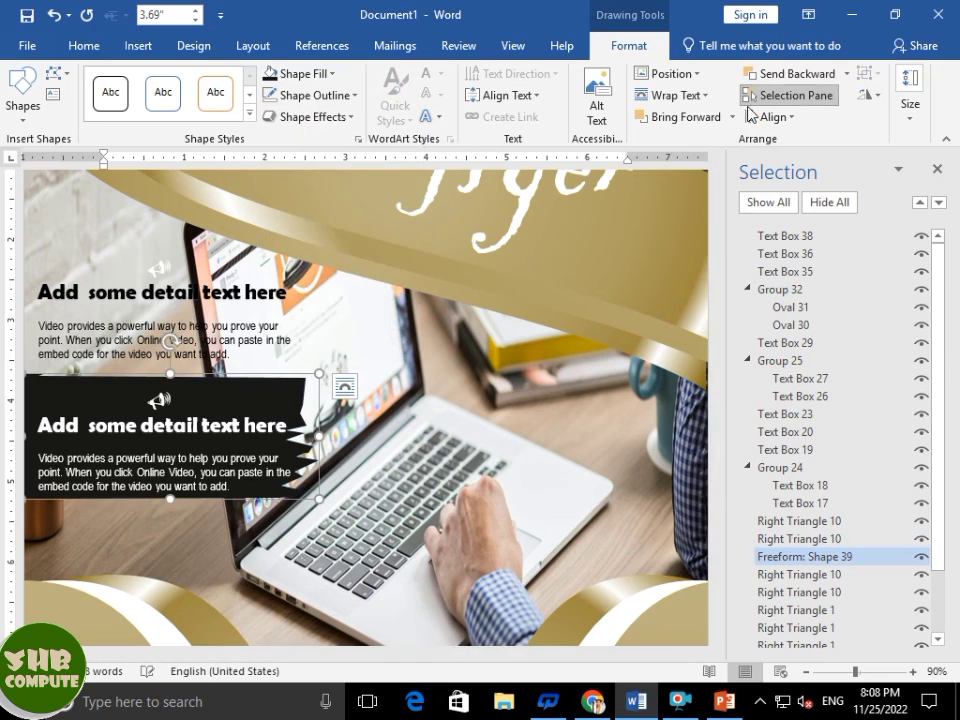
Duplicate the black jagged banner up to the first detail text block and layer it behind that text, in front of the background photo.
{"action": "left_click_drag", "start_coordinate": [264, 366], "coordinate": [261, 241]}
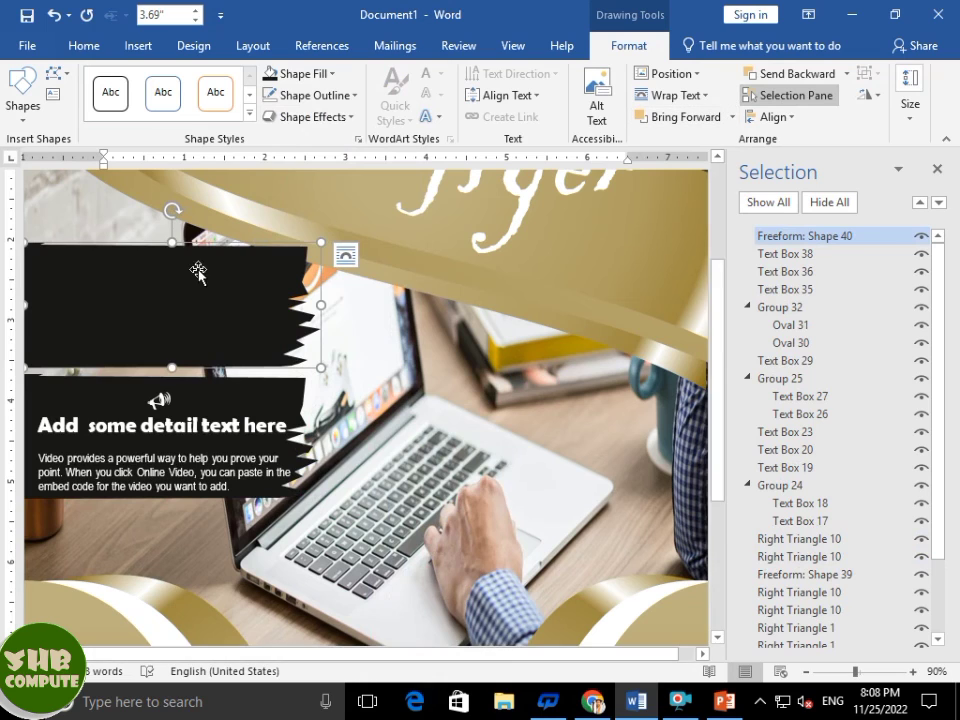
{"action": "left_click", "coordinate": [812, 74]}
{"action": "left_click", "coordinate": [812, 74]}
{"action": "left_click", "coordinate": [812, 74]}
{"action": "left_click", "coordinate": [812, 74]}
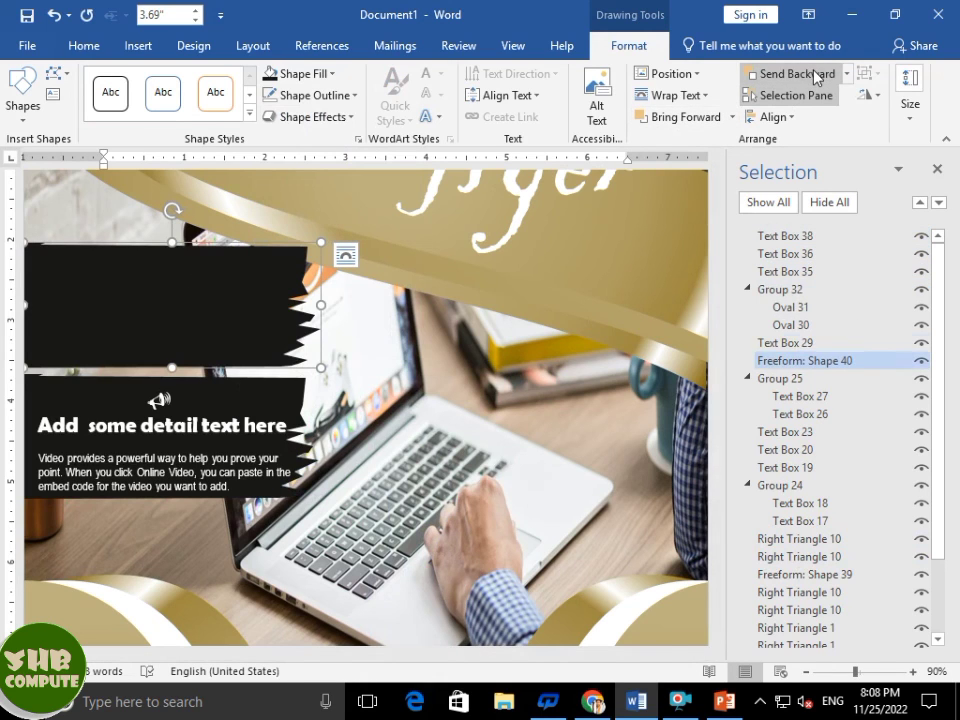
{"action": "left_click", "coordinate": [786, 77]}
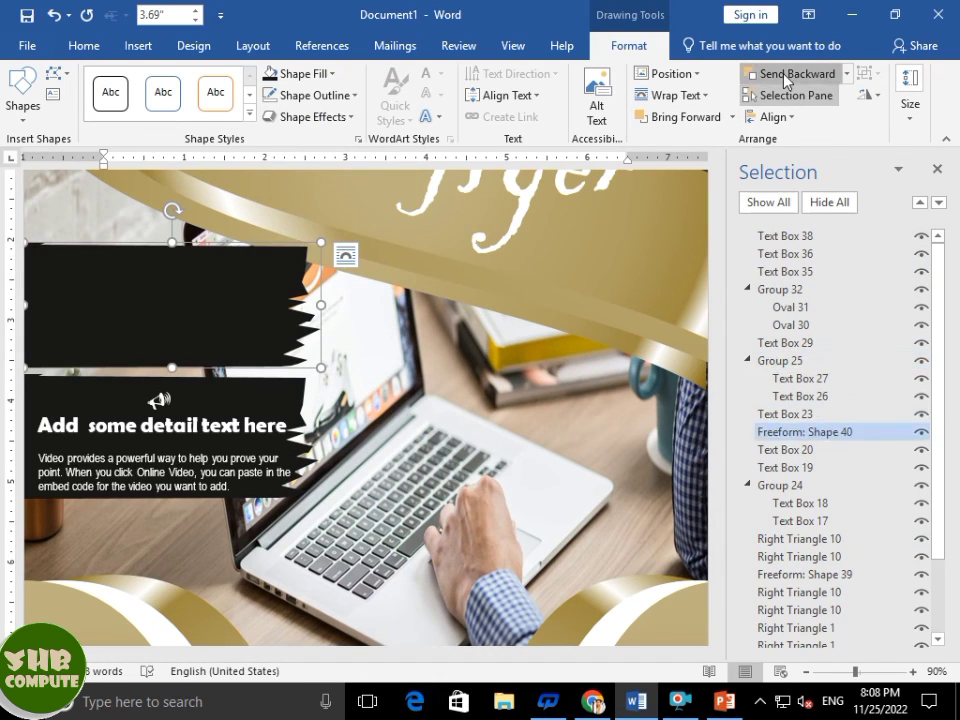
{"action": "left_click", "coordinate": [786, 77]}
{"action": "left_click", "coordinate": [786, 77]}
{"action": "left_click", "coordinate": [786, 77]}
{"action": "left_click", "coordinate": [786, 77]}
{"action": "left_click", "coordinate": [786, 77]}
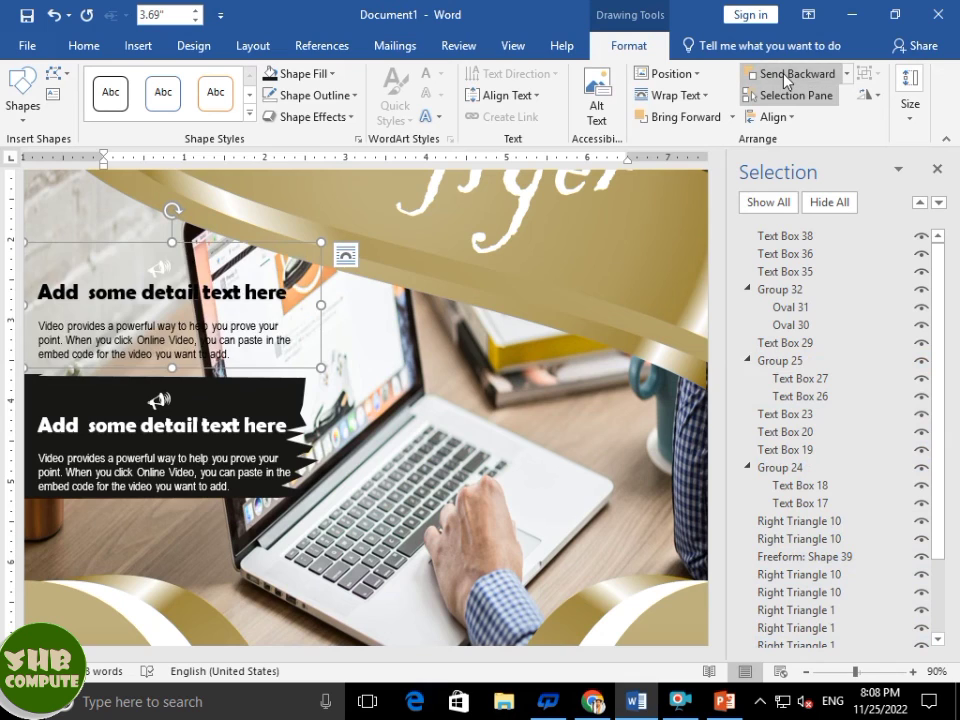
{"action": "left_click", "coordinate": [688, 120]}
Recolour the megaphone symbol, heading and paragraph of the first detail text block white.
{"action": "left_click", "coordinate": [161, 317]}
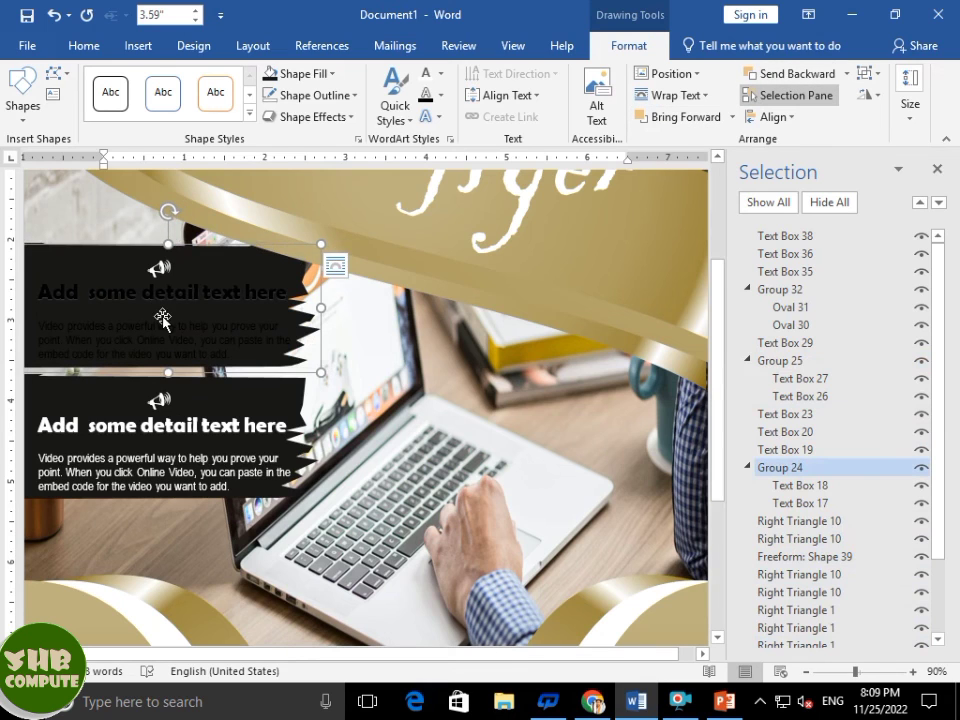
{"action": "left_click", "coordinate": [148, 296]}
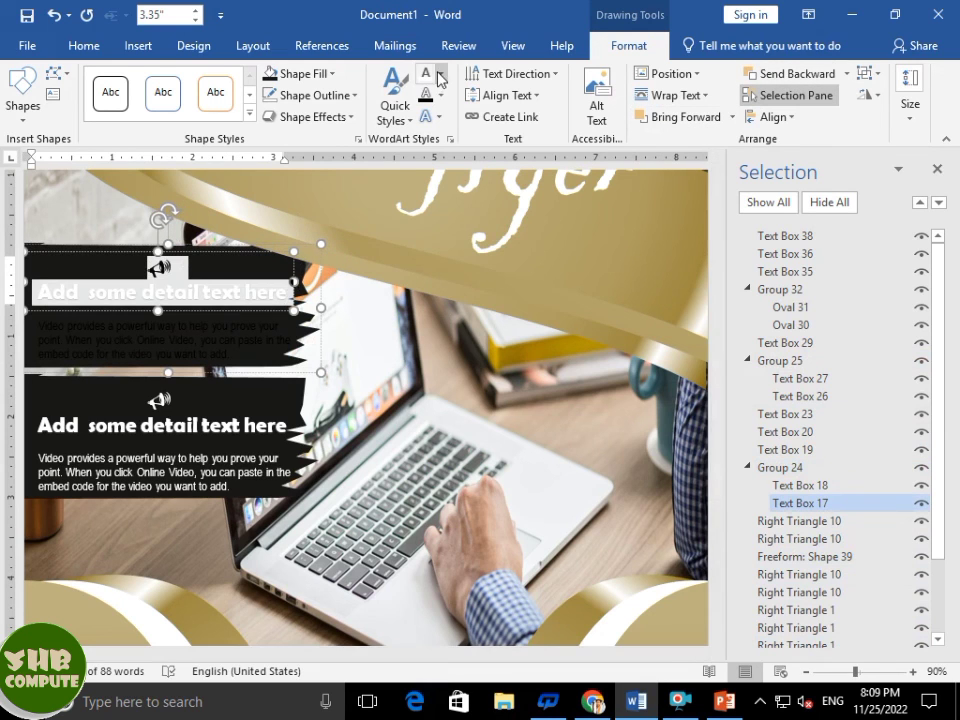
{"action": "left_click", "coordinate": [178, 343]}
{"action": "triple_click", "coordinate": [180, 344]}
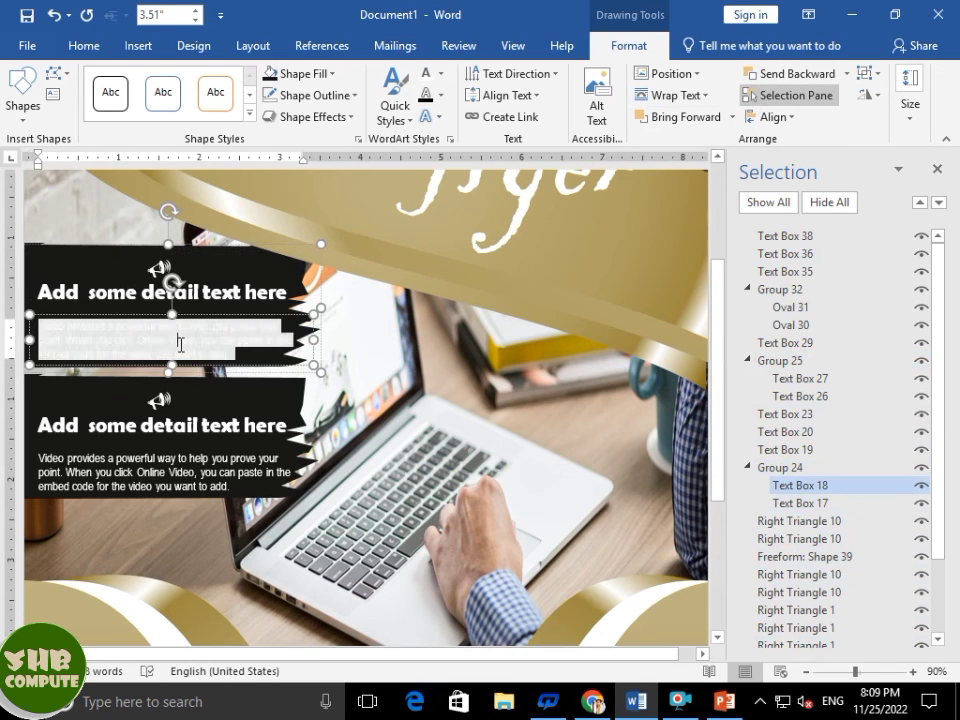
Hide the list of page objects and review the whole flyer page at 50% zoom.
{"action": "left_click", "coordinate": [935, 170]}
{"action": "left_click", "coordinate": [896, 349]}
{"action": "scroll", "coordinate": [896, 349], "scroll_direction": "down", "scroll_amount": 4}
{"action": "scroll", "coordinate": [895, 346], "scroll_direction": "down", "scroll_amount": 2}
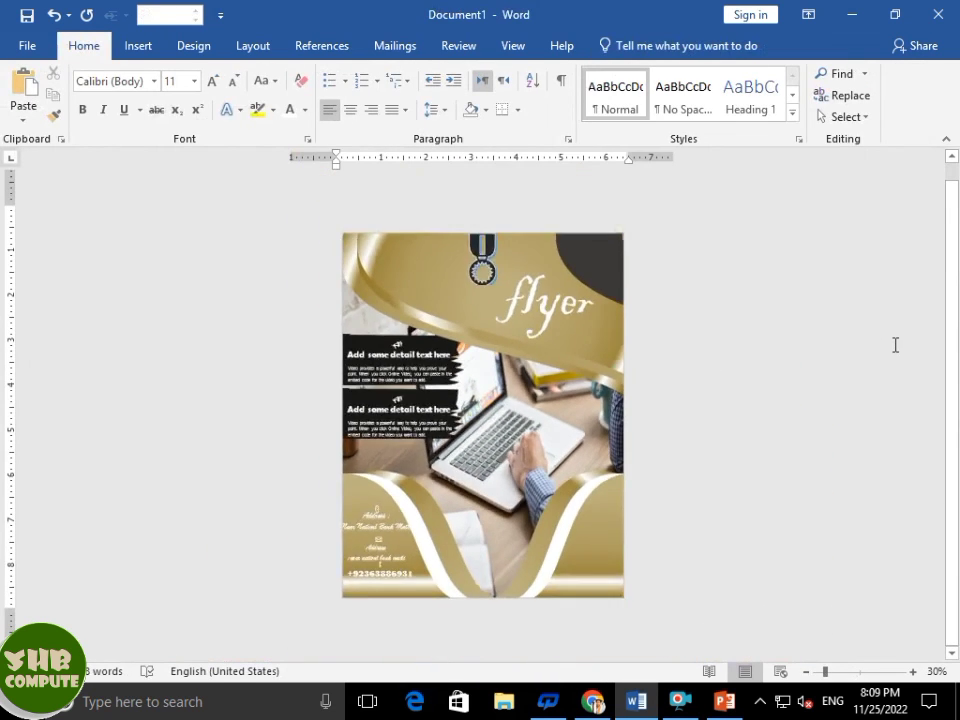
{"action": "scroll", "coordinate": [706, 436], "scroll_direction": "up", "scroll_amount": 2}
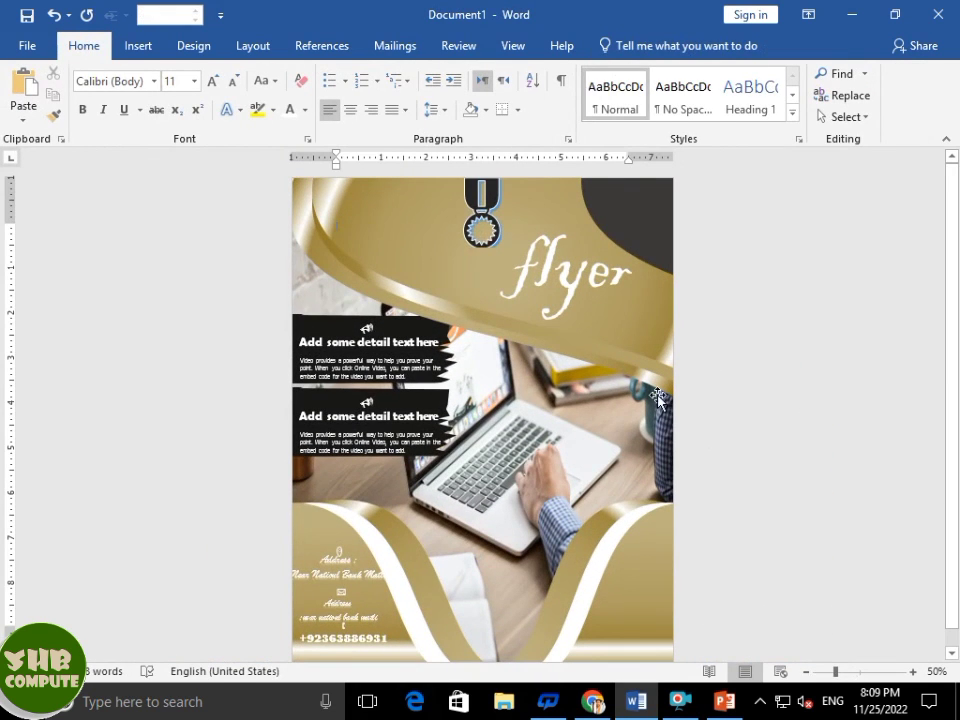